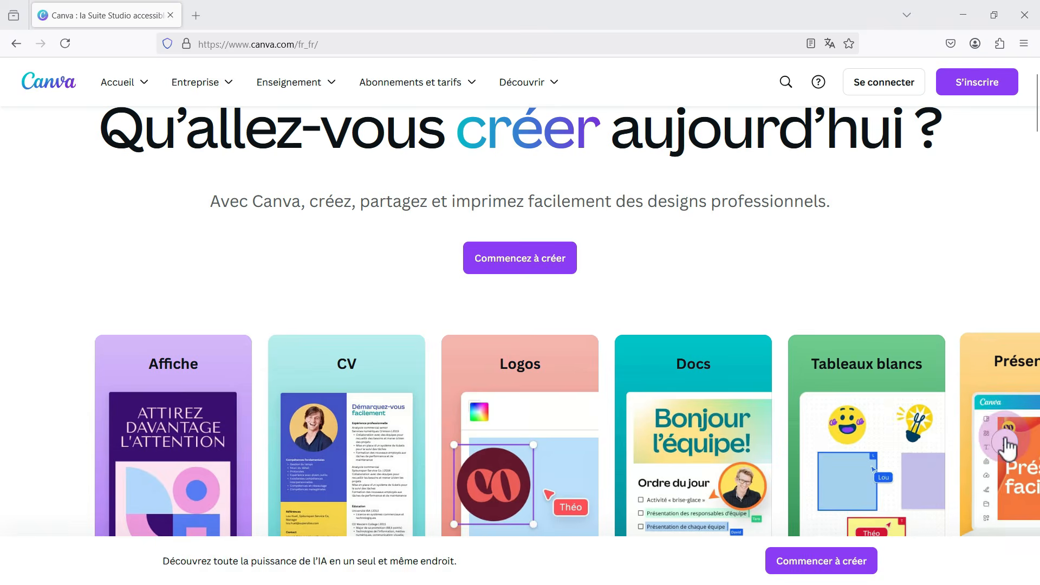
Examine the design types and the subscription plans offered on the Canva home page
click(1004, 442)
click(1003, 442)
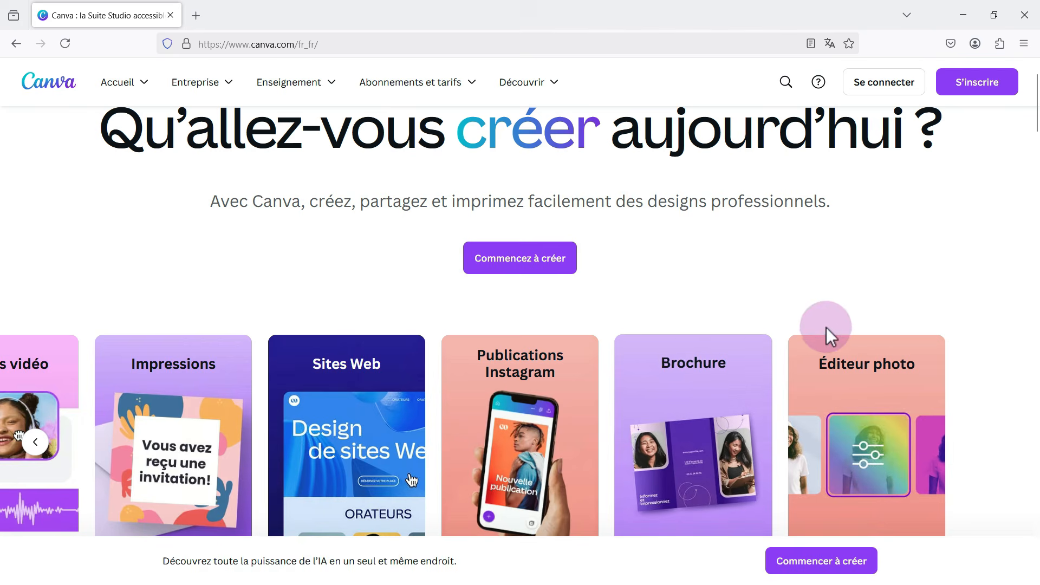
scroll(839, 314, down, 4)
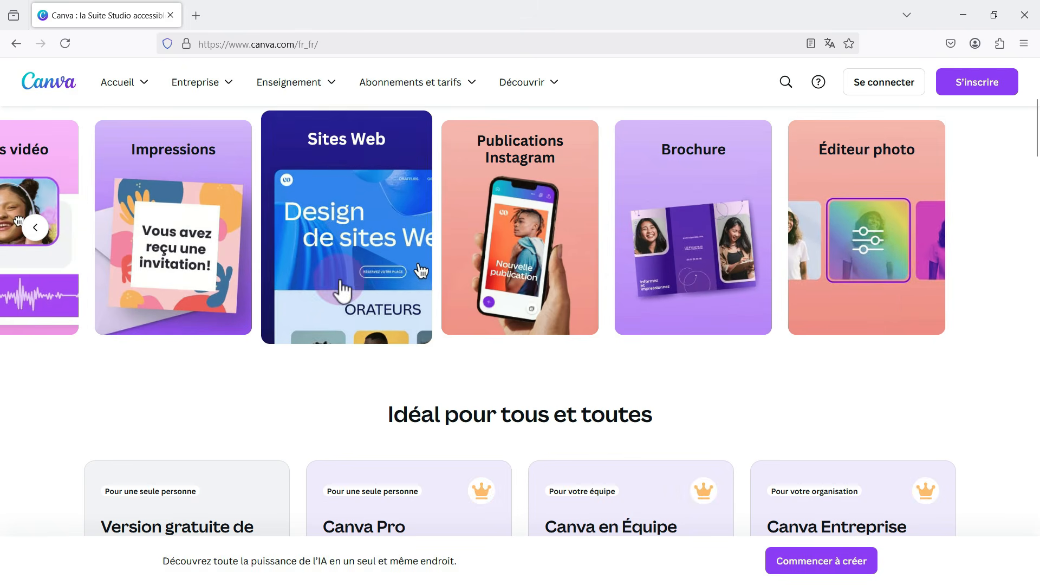
scroll(339, 290, up, 5)
scroll(339, 284, down, 1)
scroll(339, 280, down, 8)
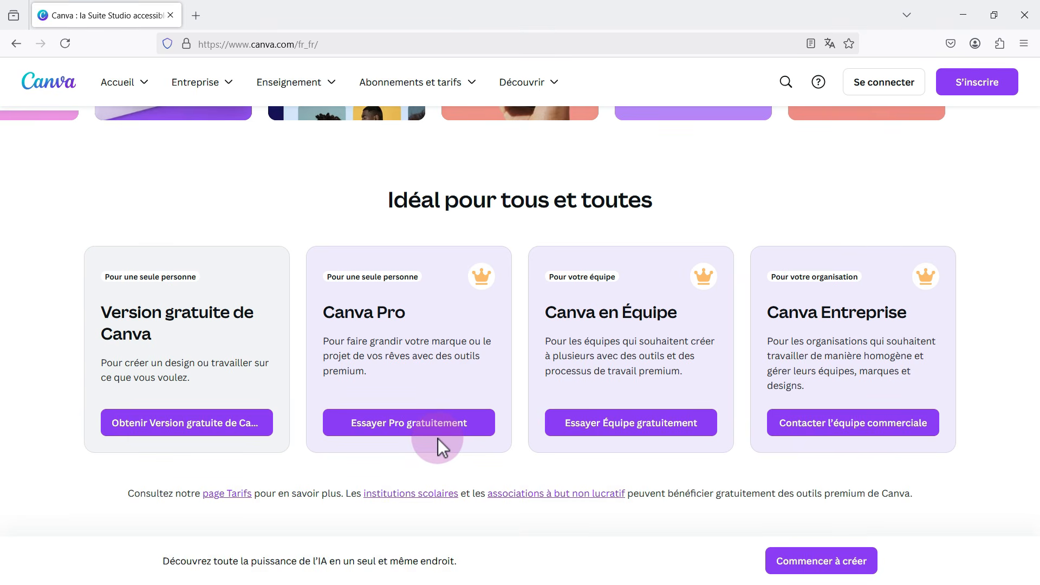
scroll(438, 438, up, 10)
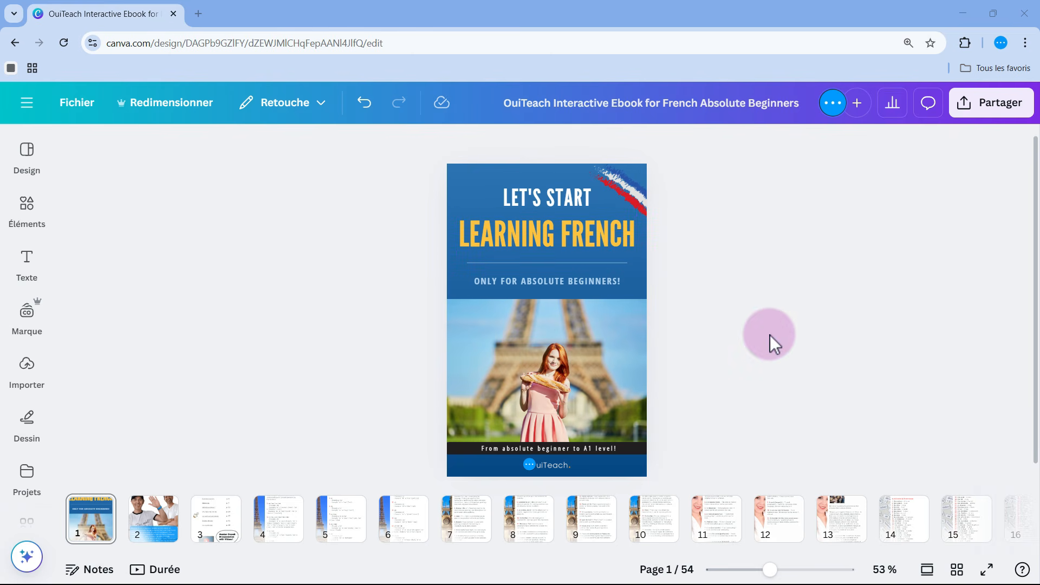
Look through all pages of the OuiTeach Interactive Ebook for French Absolute Beginners in grid view, and return to the cover page
click(956, 569)
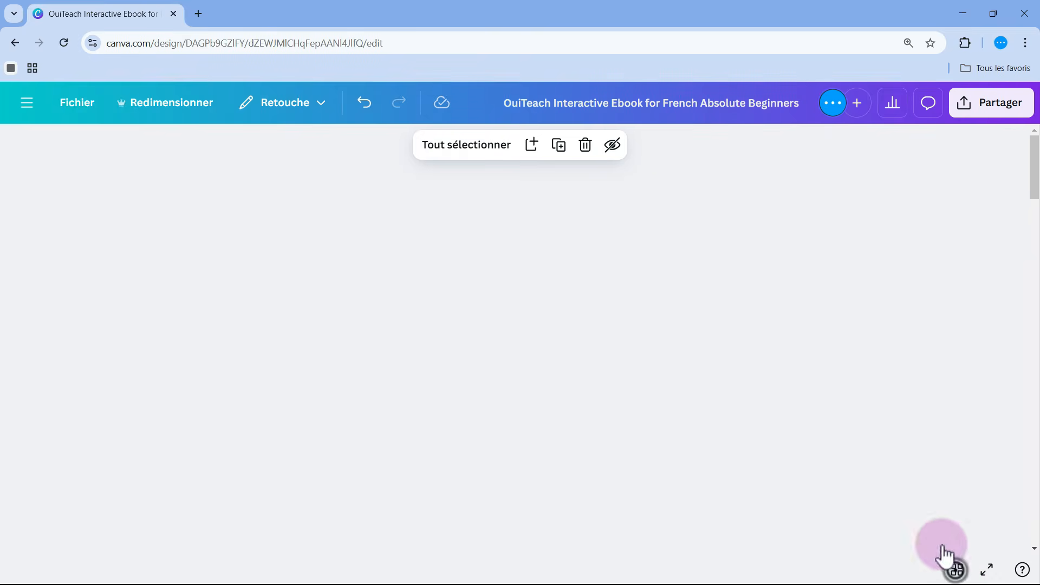
scroll(877, 354, down, 5)
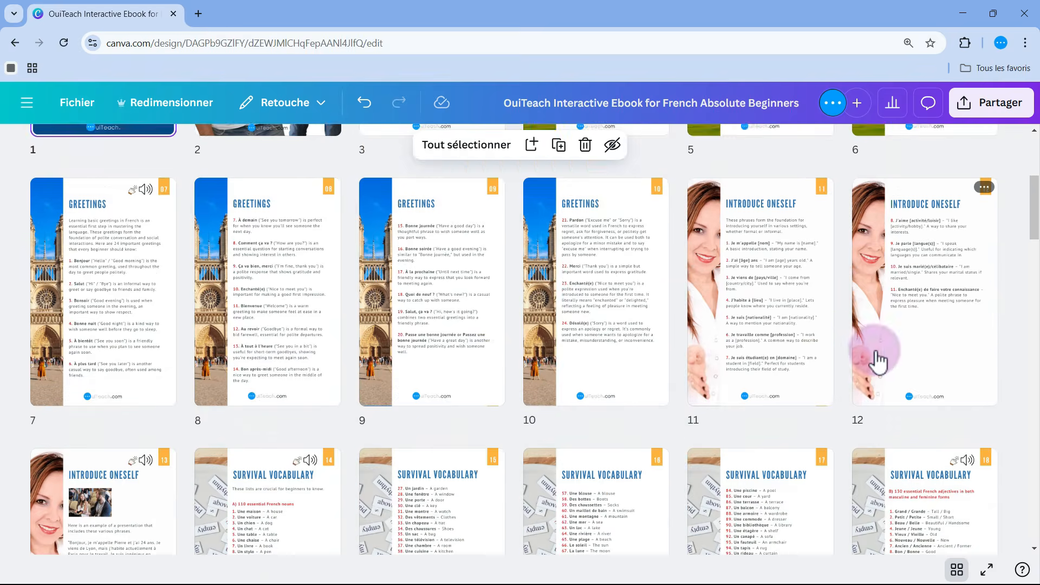
scroll(877, 357, down, 9)
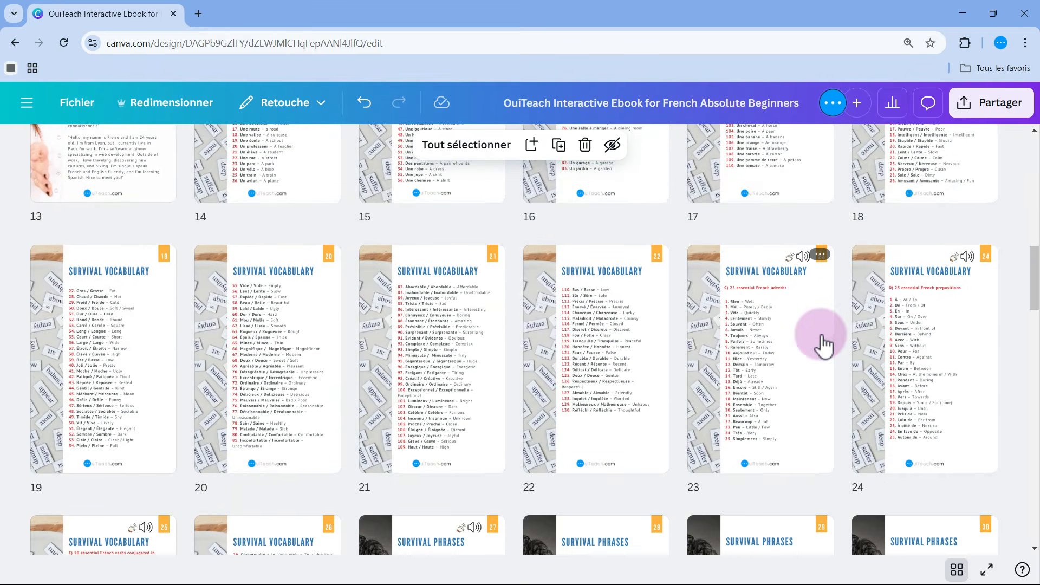
scroll(723, 341, down, 5)
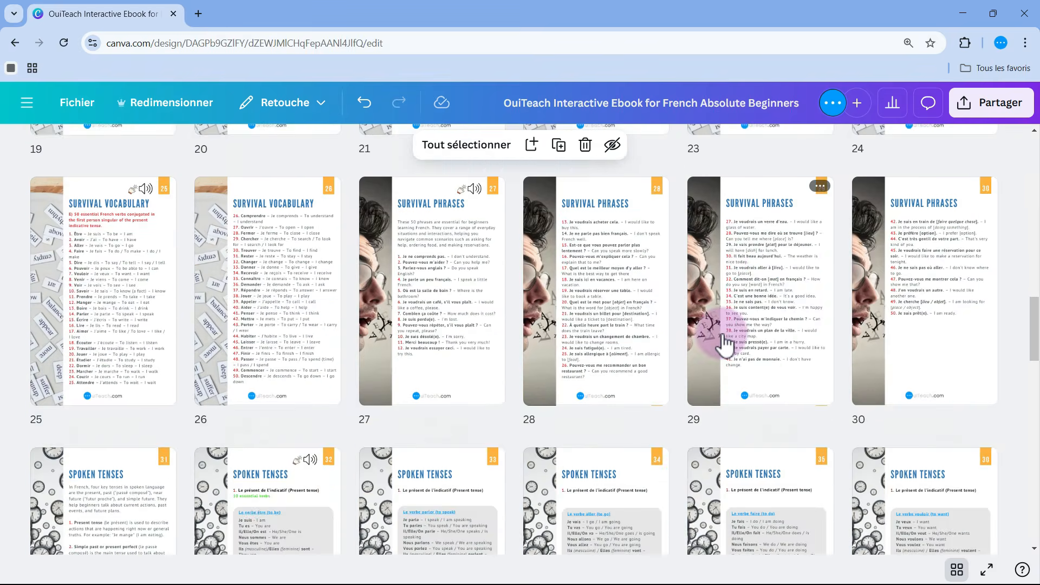
scroll(724, 341, down, 11)
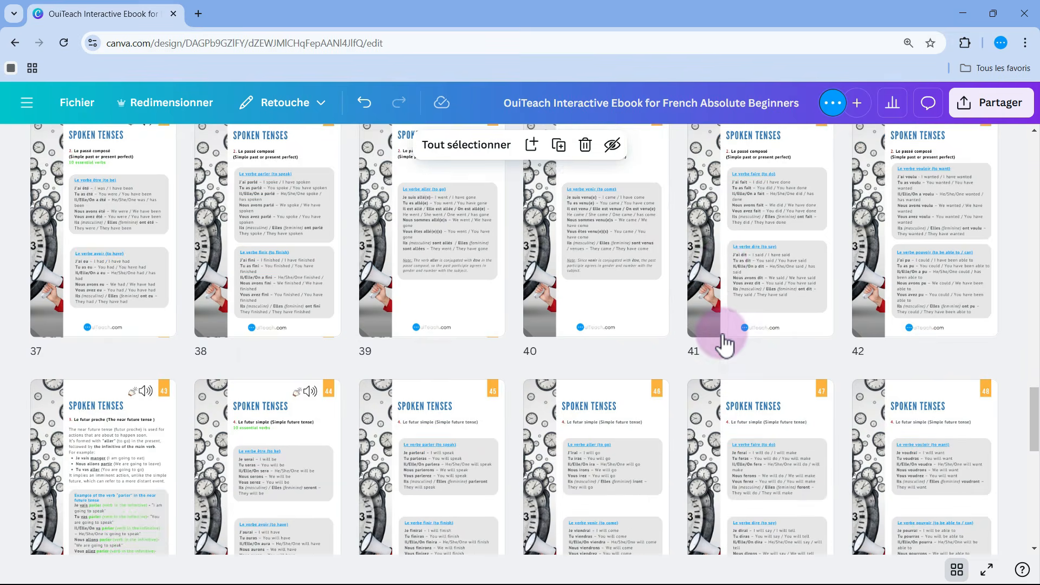
scroll(725, 341, down, 5)
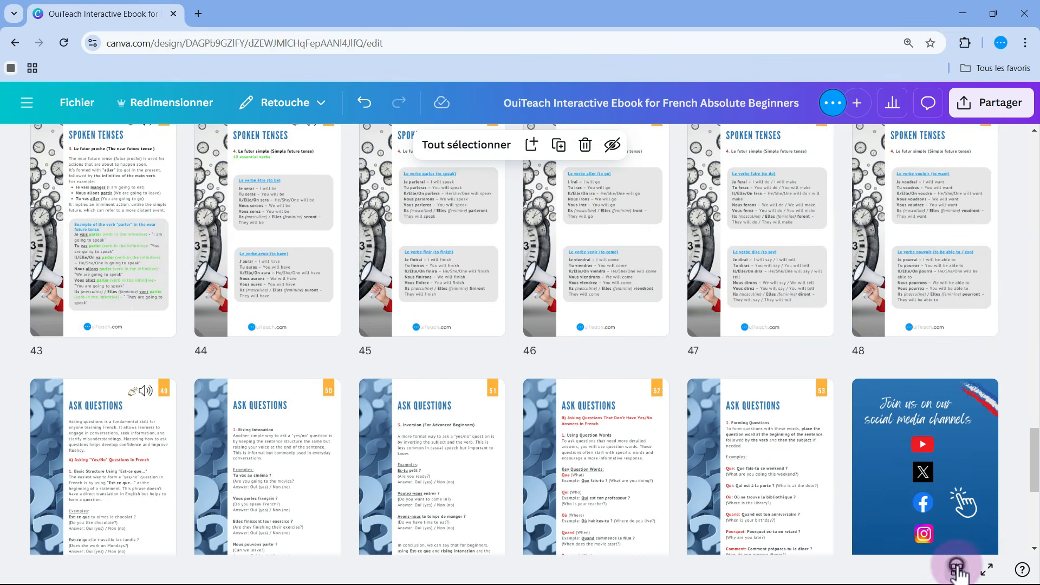
click(957, 569)
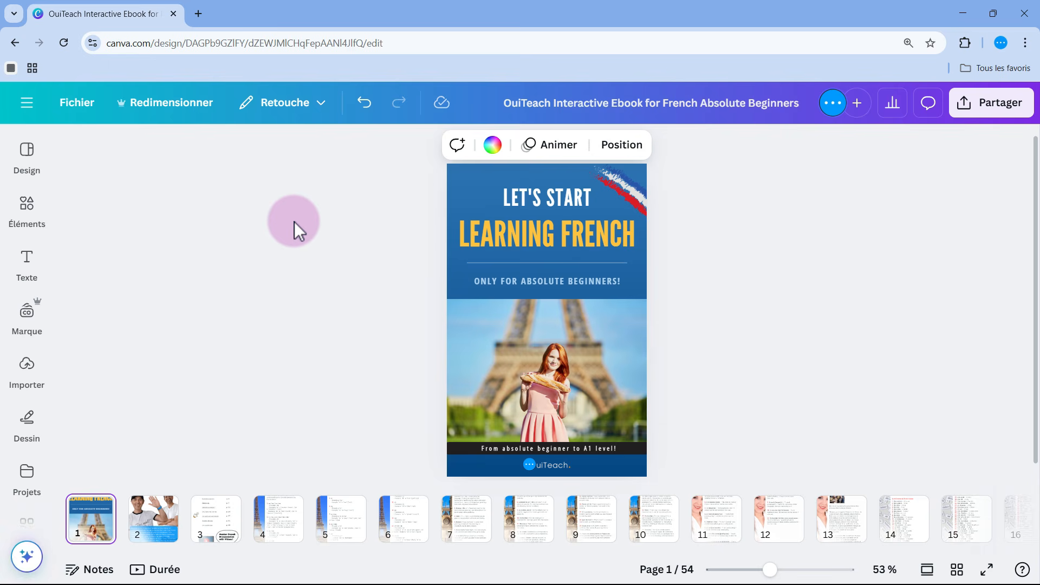
Examine the page layouts of the Blue Business Guide Ebook template used for the design
click(27, 155)
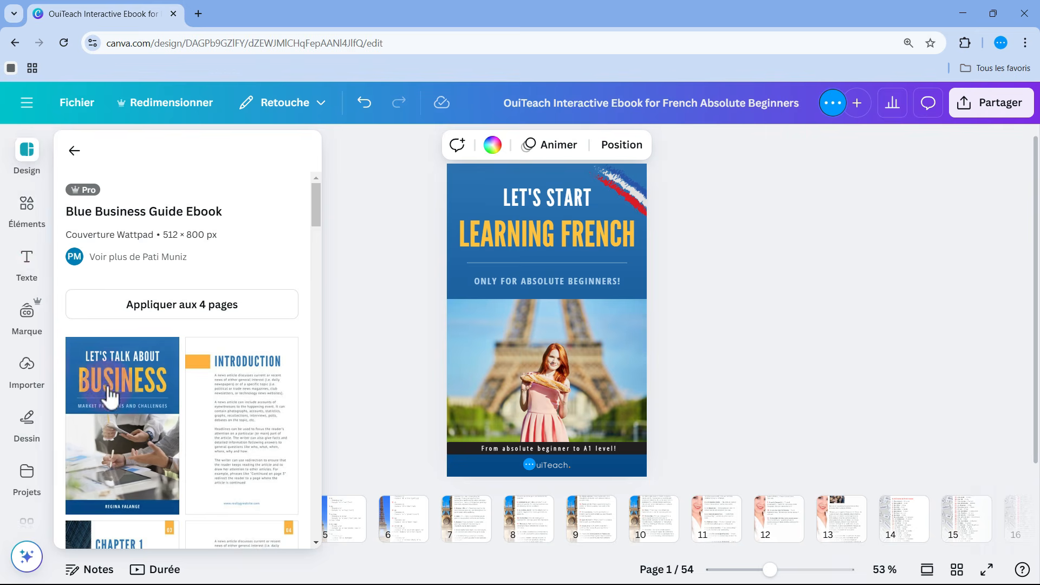
scroll(140, 426, down, 3)
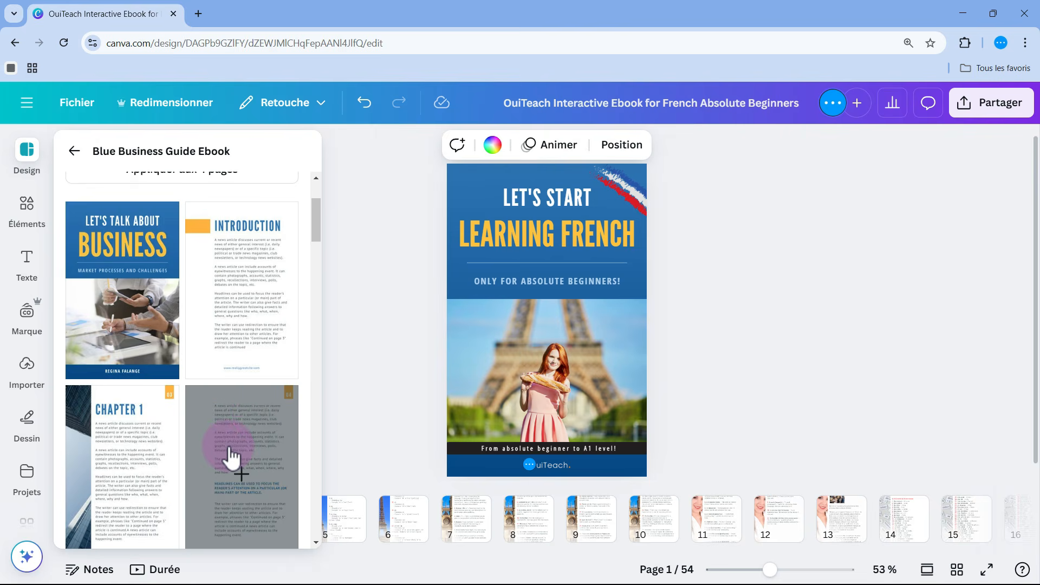
scroll(231, 457, down, 2)
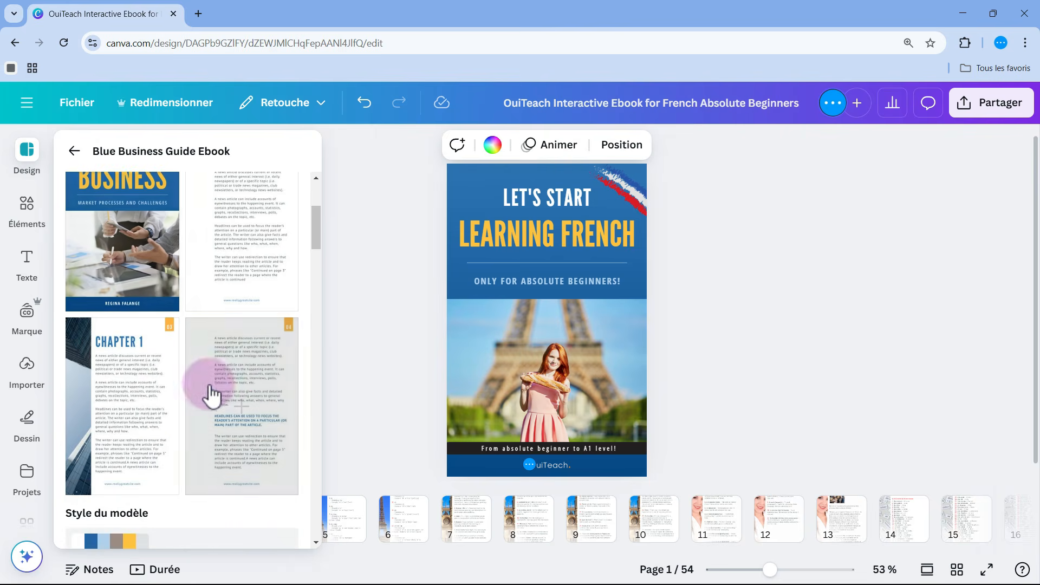
scroll(204, 414, up, 2)
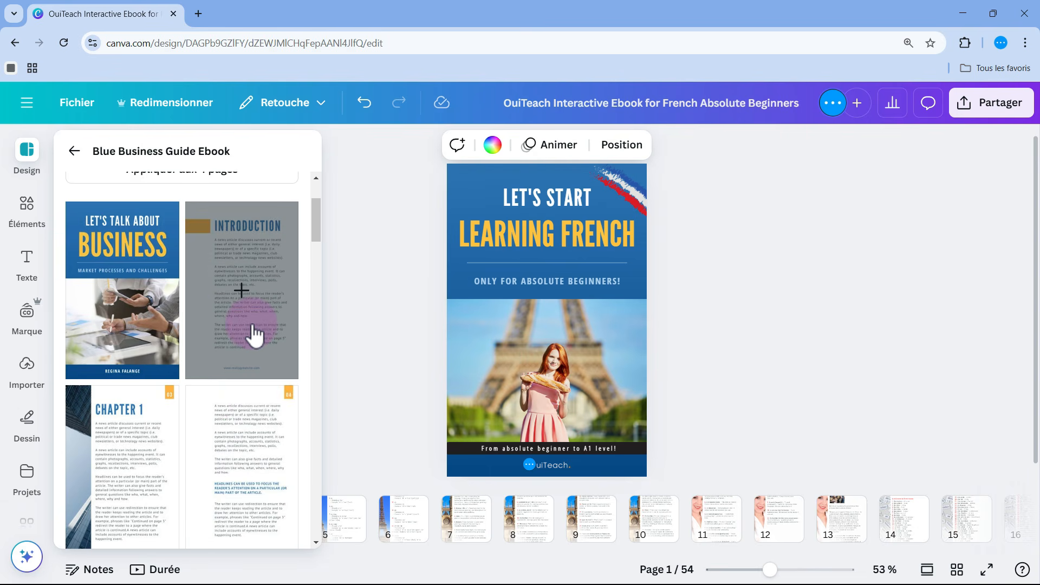
click(358, 330)
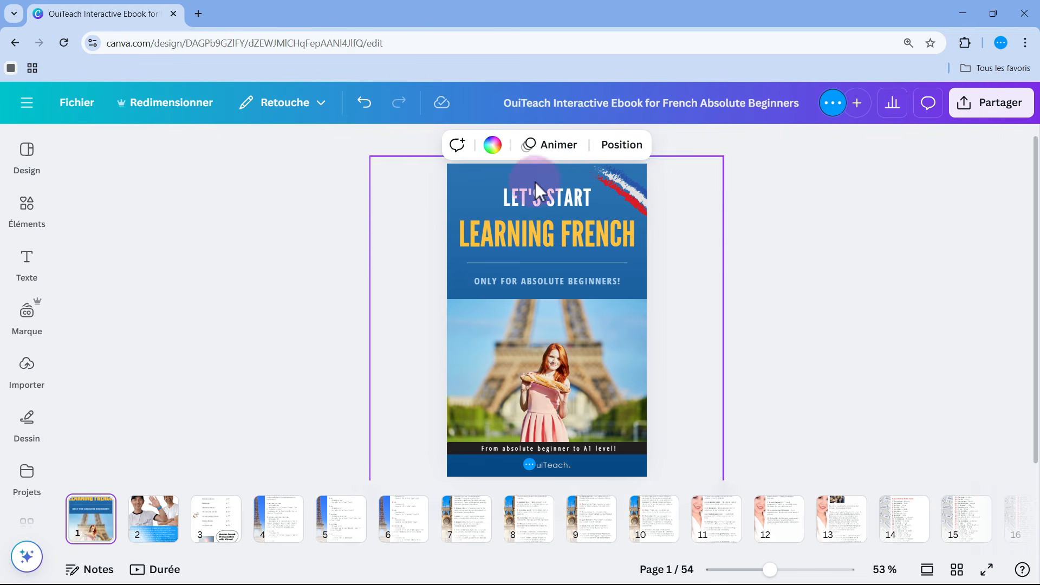
click(251, 355)
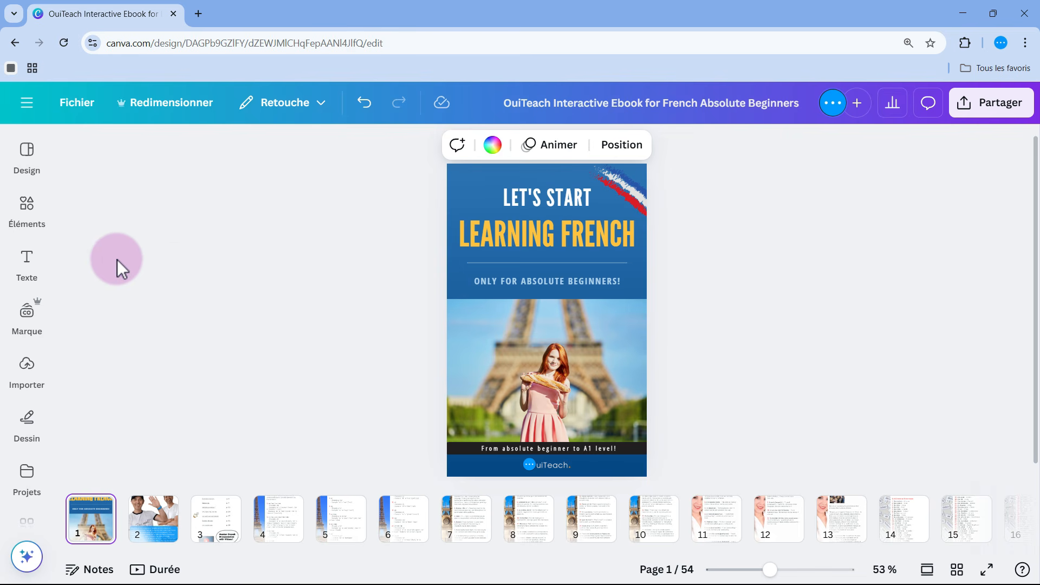
Search the elements library for "paris"
click(26, 219)
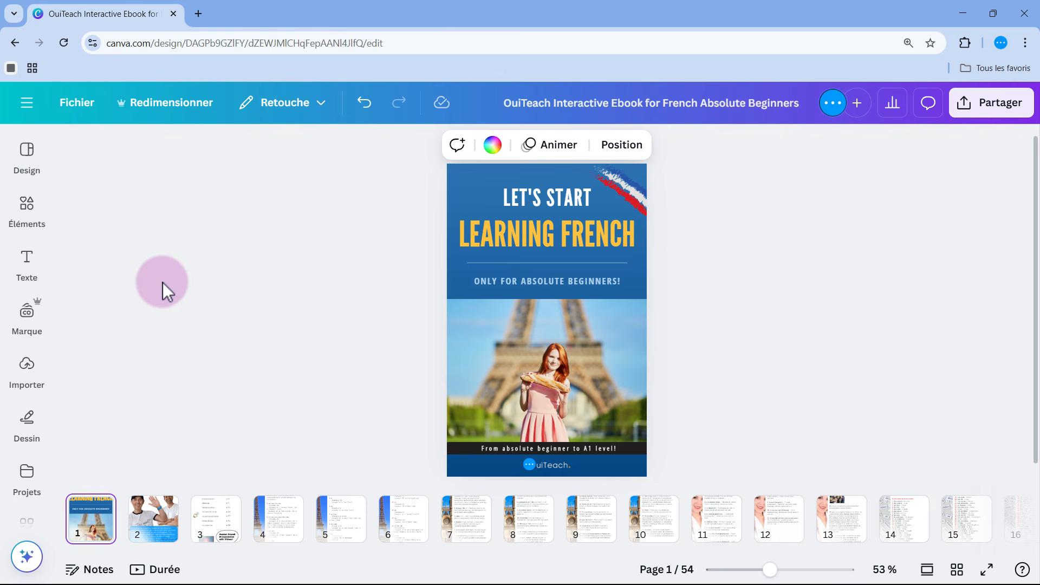
click(36, 214)
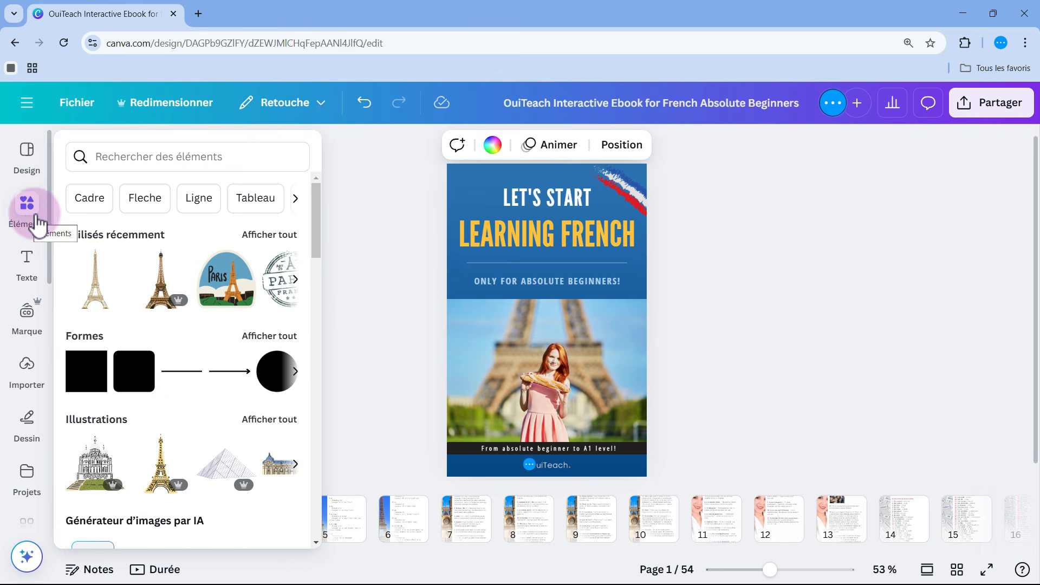
click(119, 157)
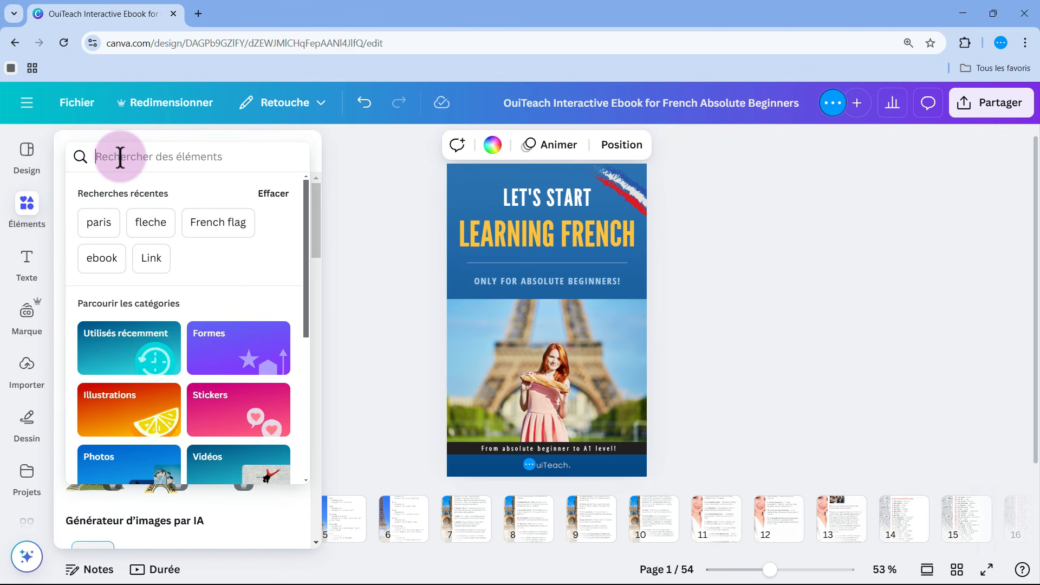
text(Paris)
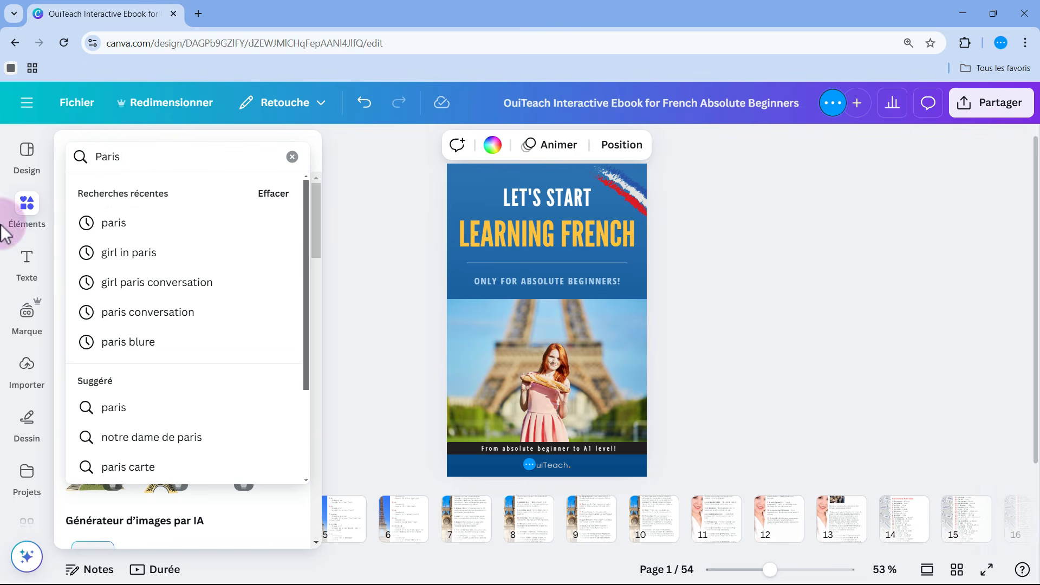
click(95, 224)
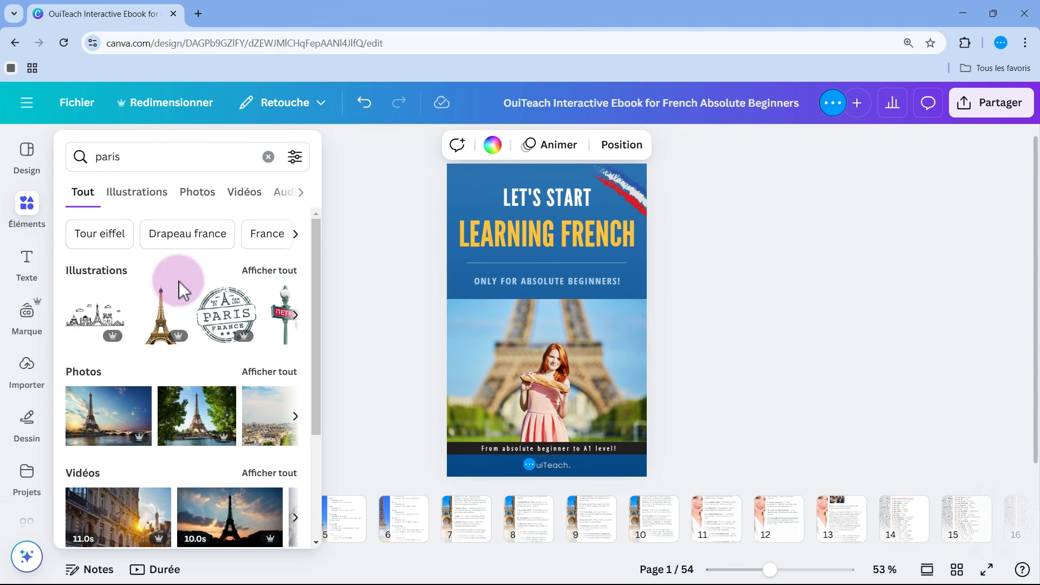
mouse_move(112, 432)
mouse_down()
mouse_move(511, 409)
mouse_move(124, 420)
mouse_up()
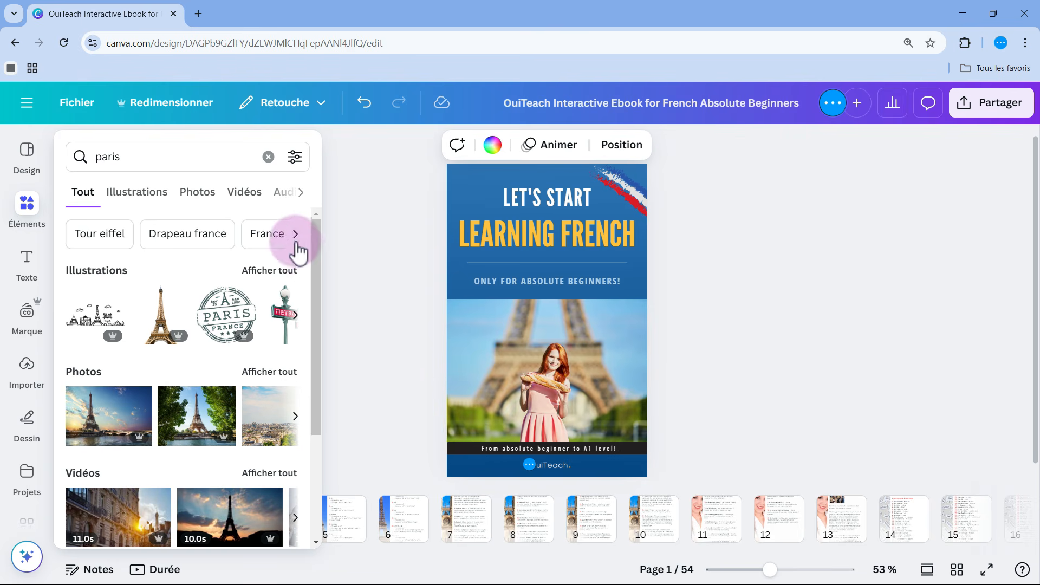
Show all Paris illustrations and add the rounded "Paris" badge with the orange Eiffel Tower to the cover
click(293, 271)
scroll(255, 348, down, 2)
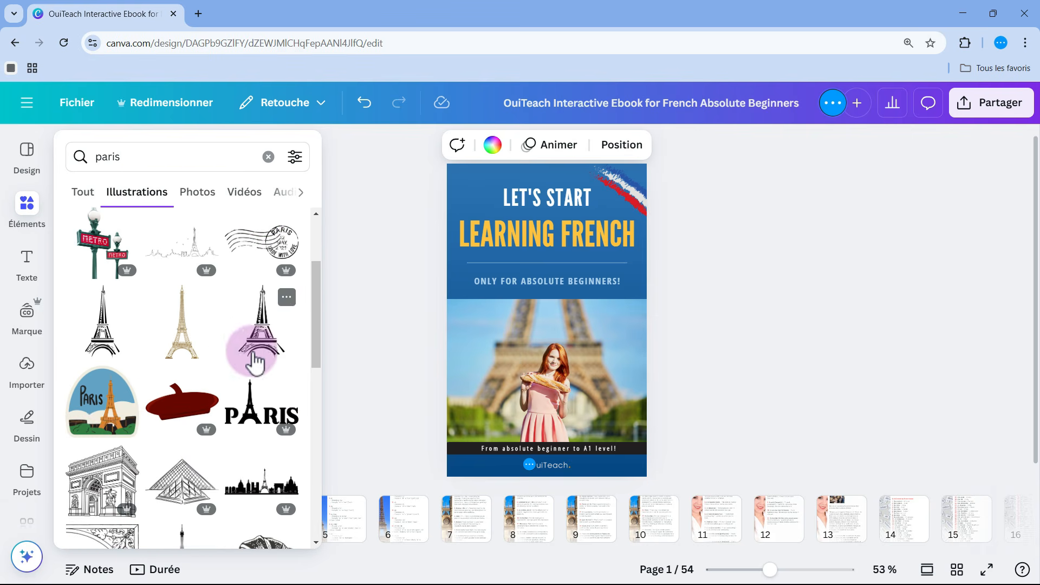
click(103, 400)
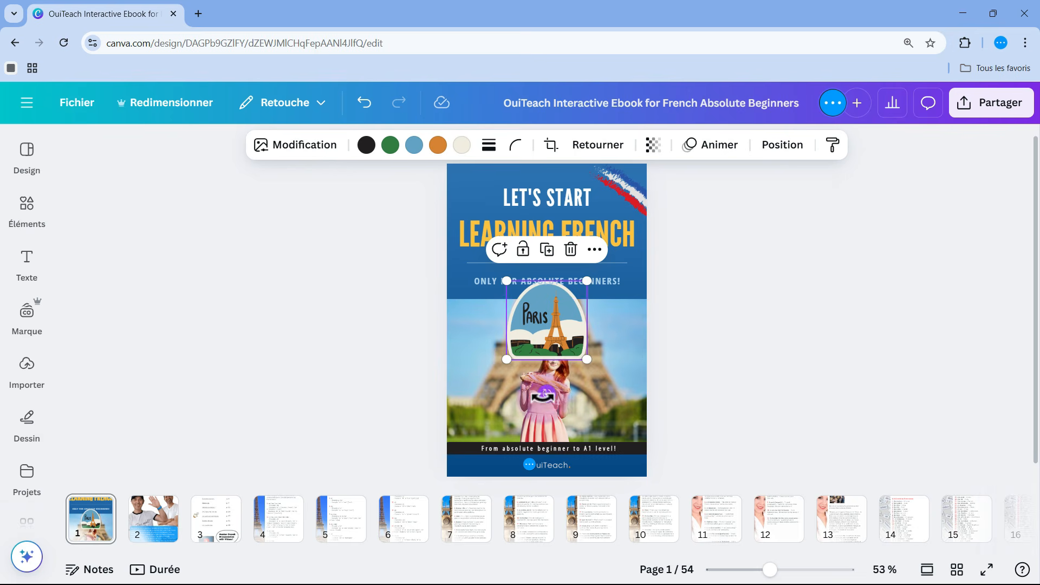
Try the Paris badge smaller and tilted over the start of the cover's subtitle, and delete it
drag(544, 396, 576, 390)
drag(564, 341, 522, 288)
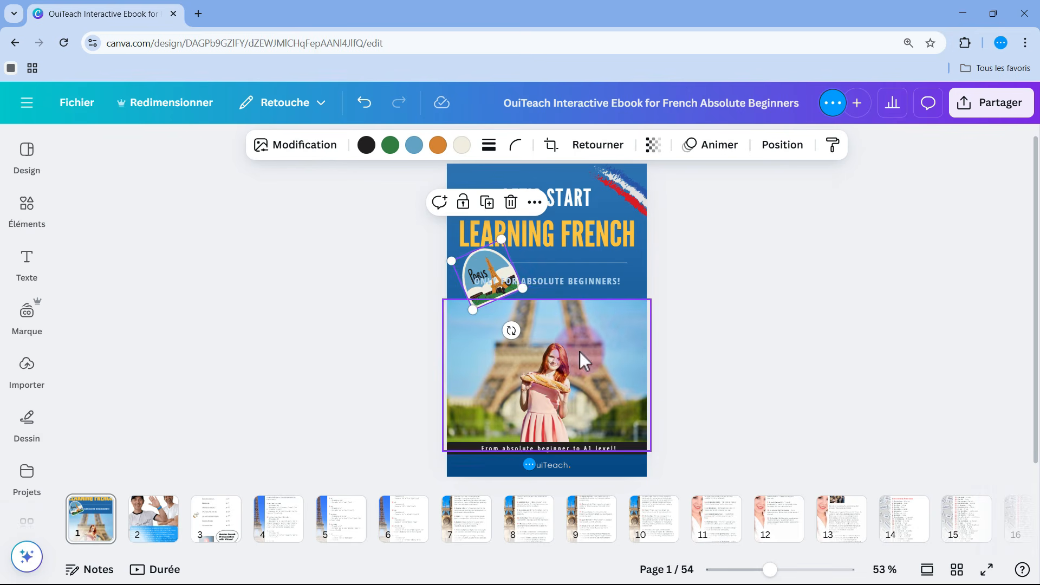
click(512, 204)
click(199, 362)
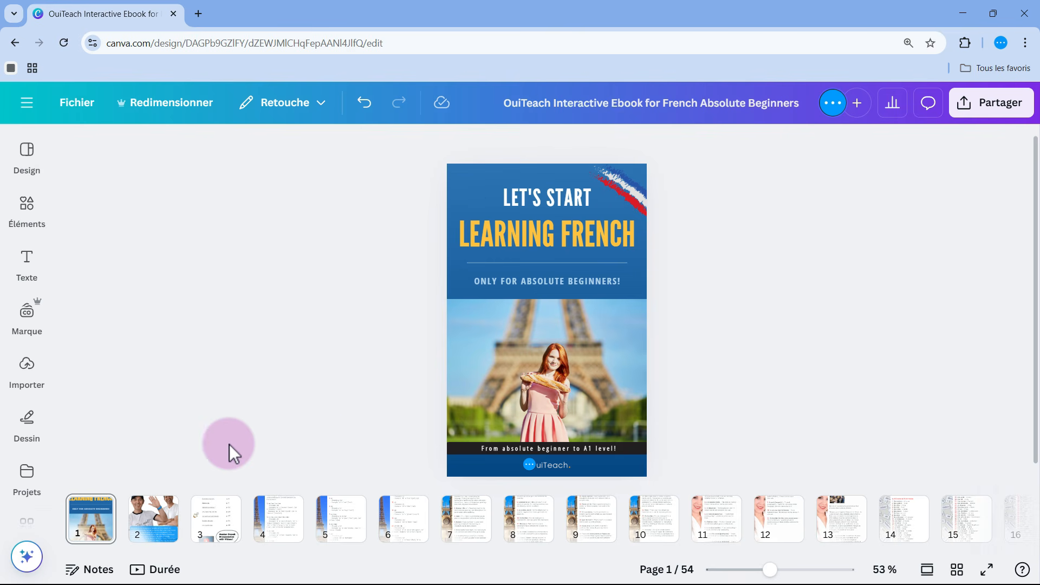
Inspect the link attached to the speaker icon on page 4, "Complex Sounds", and review the rest of that page
click(279, 528)
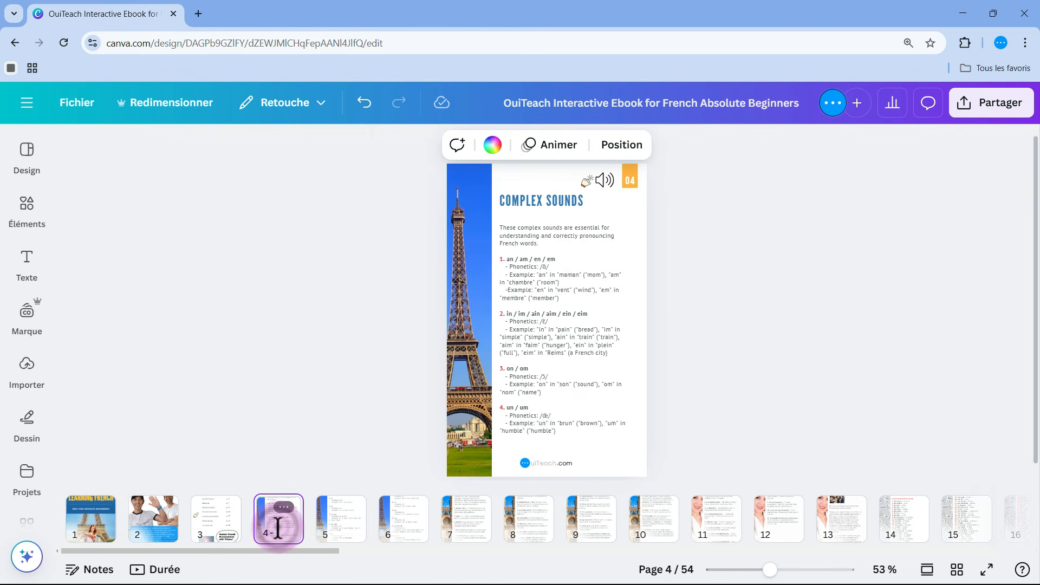
drag(770, 570, 785, 569)
scroll(815, 441, up, 2)
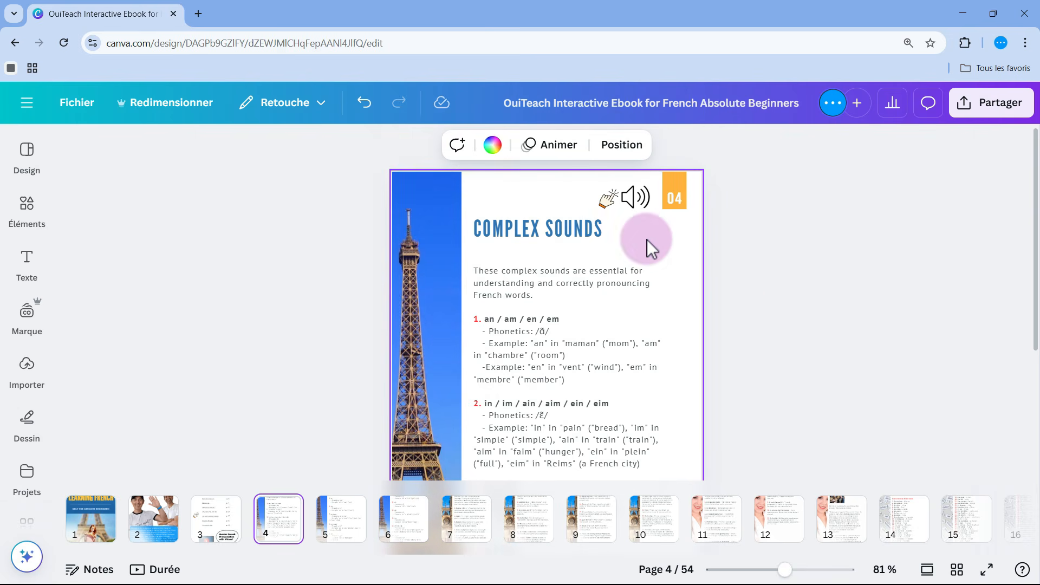
click(634, 200)
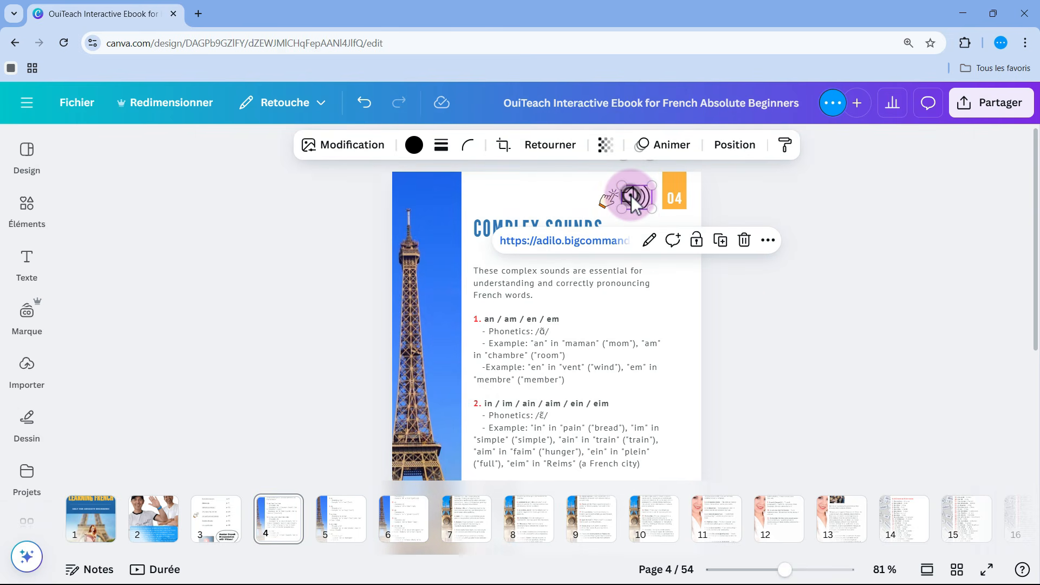
click(650, 242)
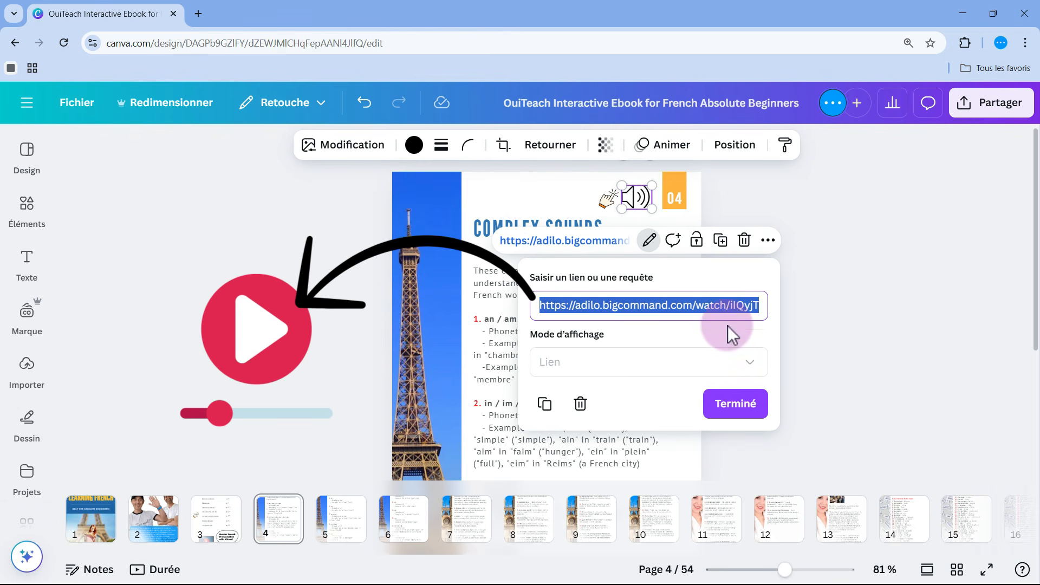
click(738, 415)
click(805, 371)
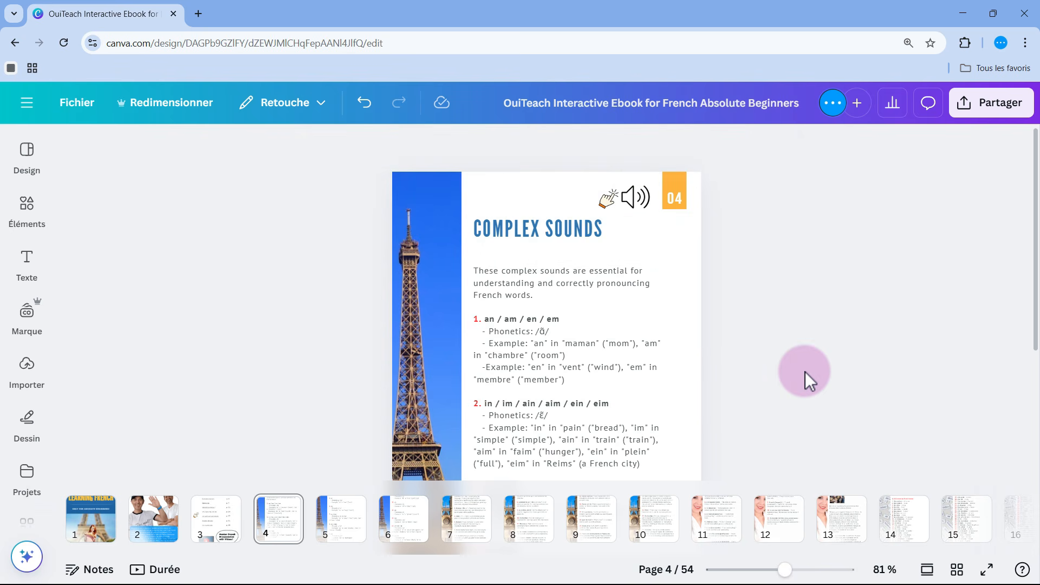
scroll(805, 372, down, 3)
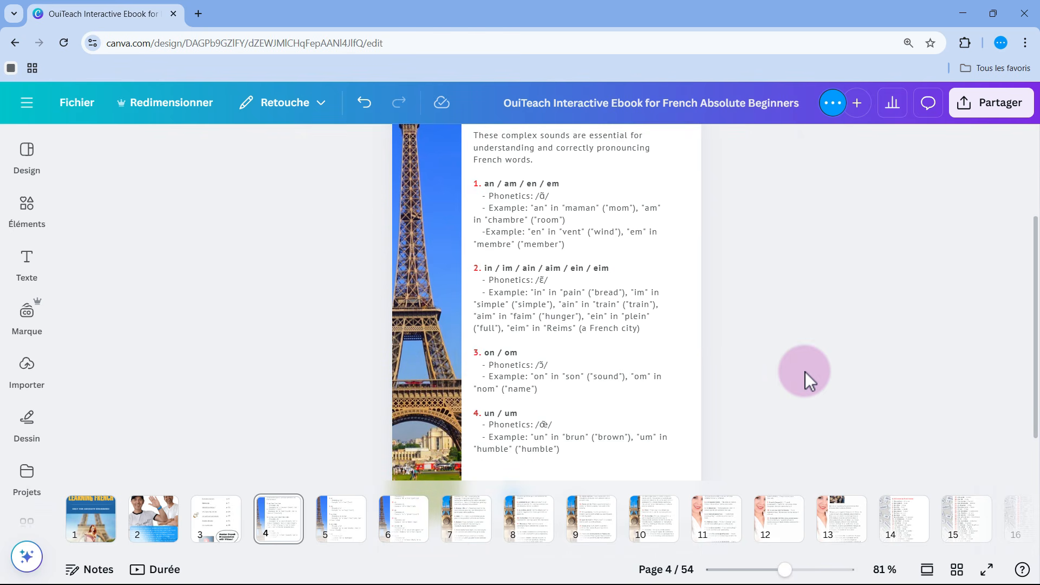
scroll(805, 371, up, 3)
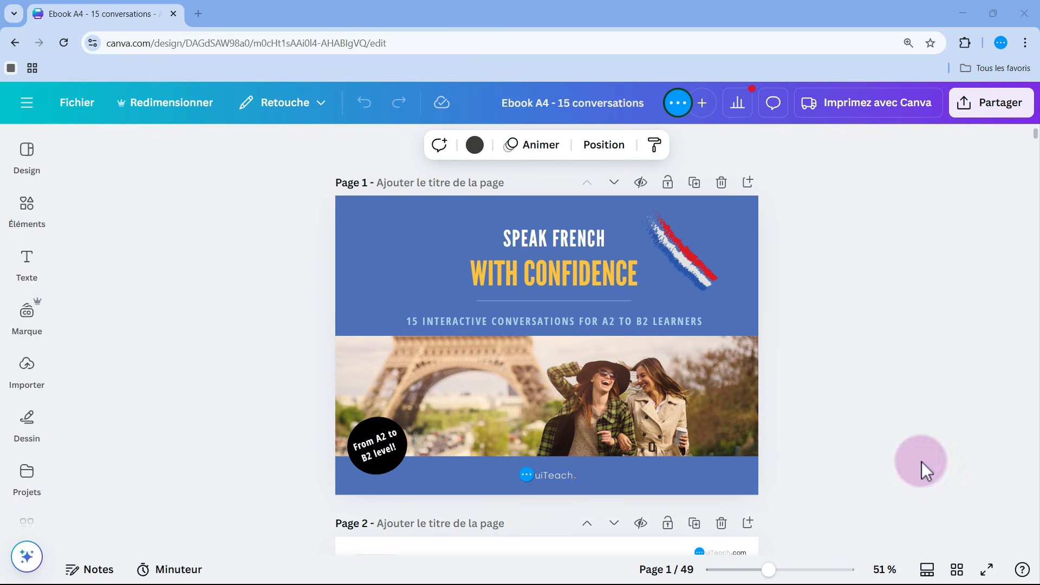
Look over all pages of the full "15 conversations" ebook and of its free sample edition in grid view
click(957, 569)
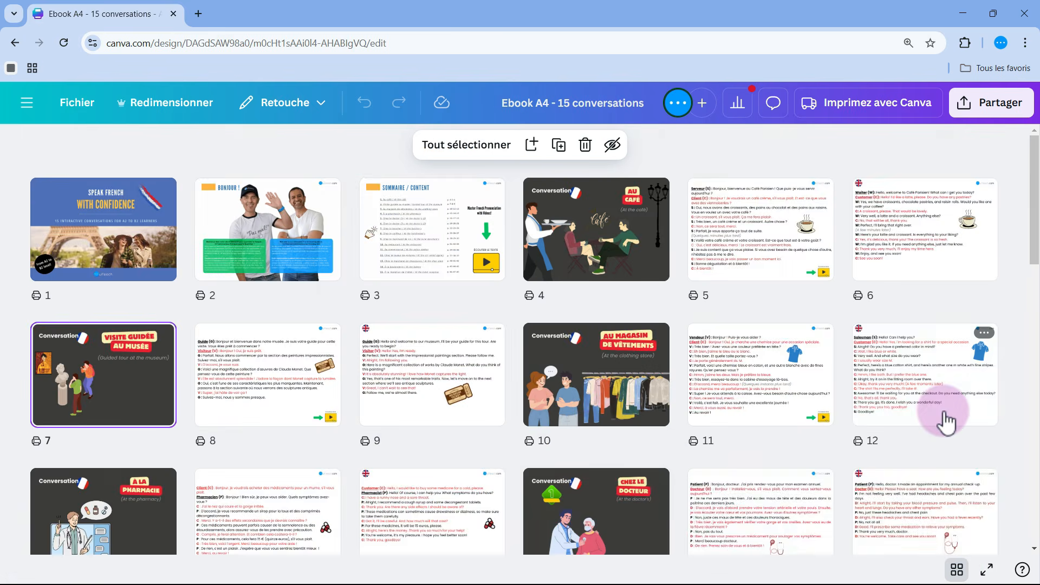
scroll(945, 420, down, 9)
scroll(945, 420, down, 5)
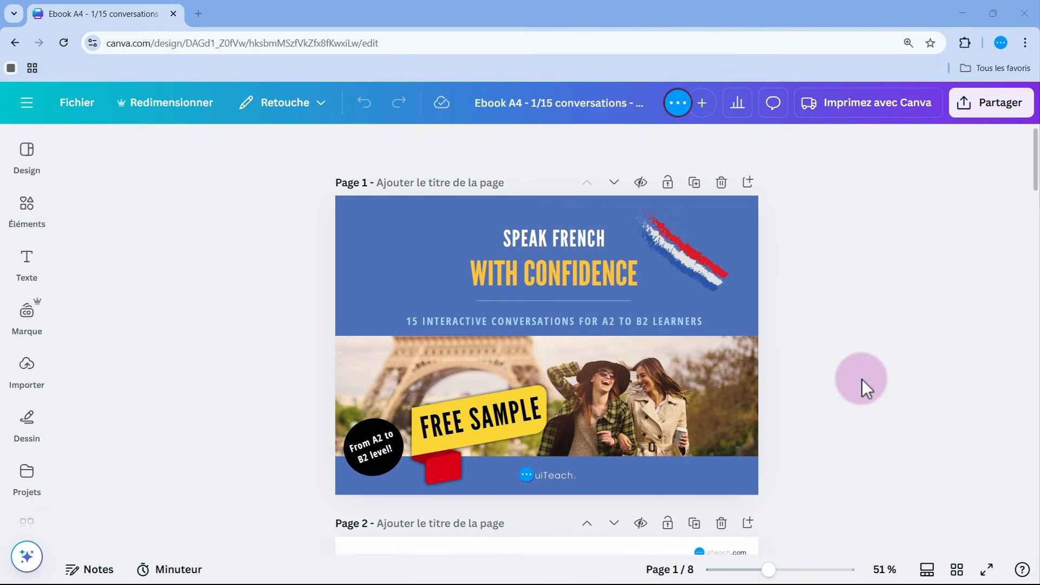
click(957, 569)
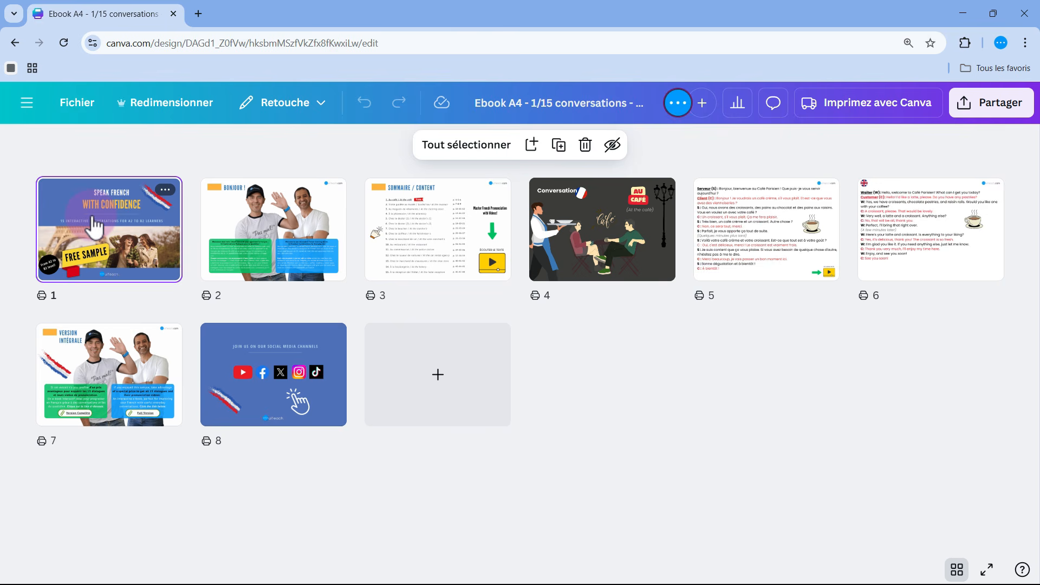
click(956, 569)
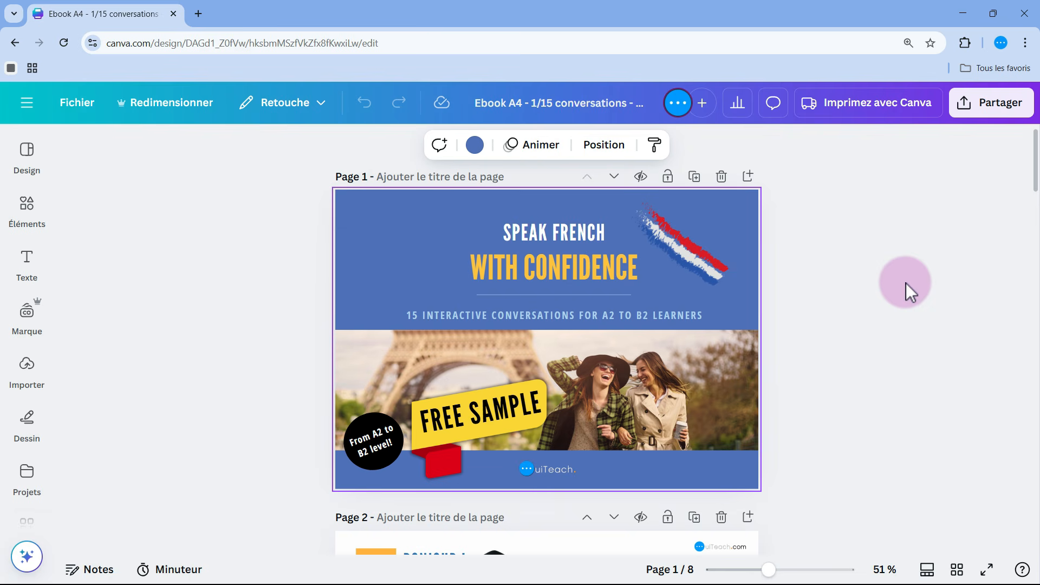
Download all pages of the free sample ebook as a standard PDF (PDF standard)
click(986, 103)
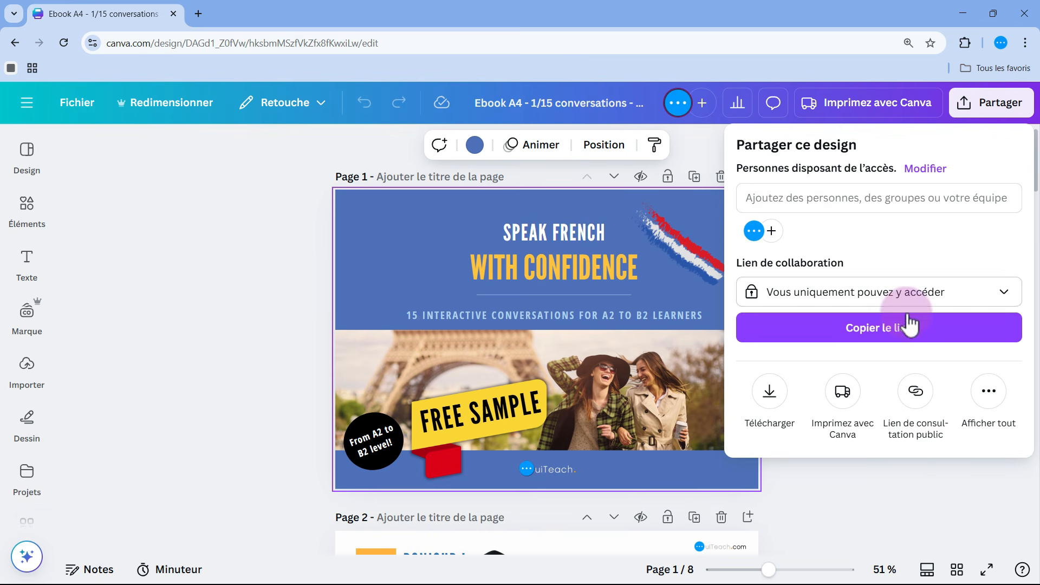
click(768, 403)
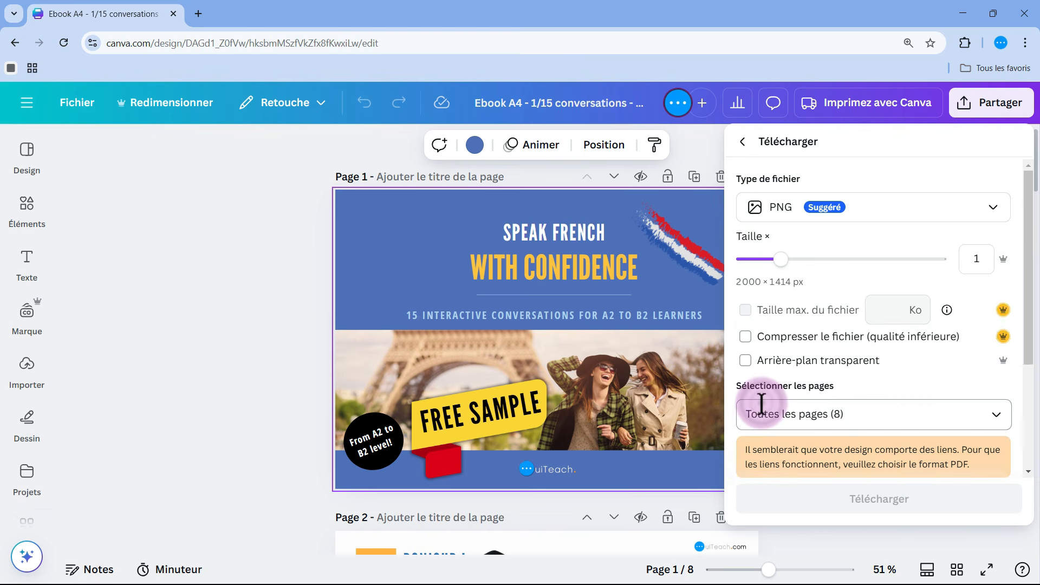
click(1004, 208)
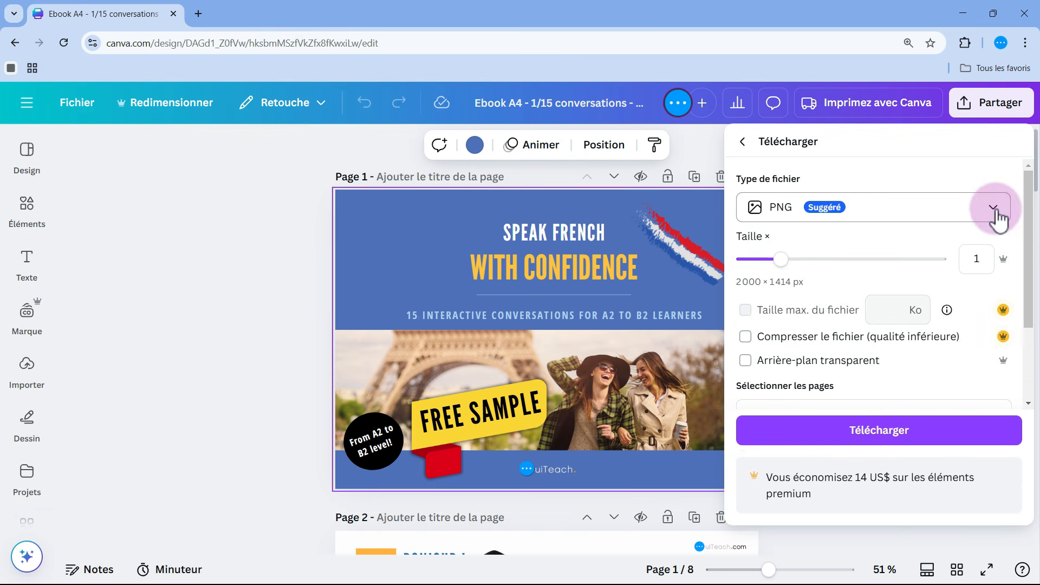
click(865, 362)
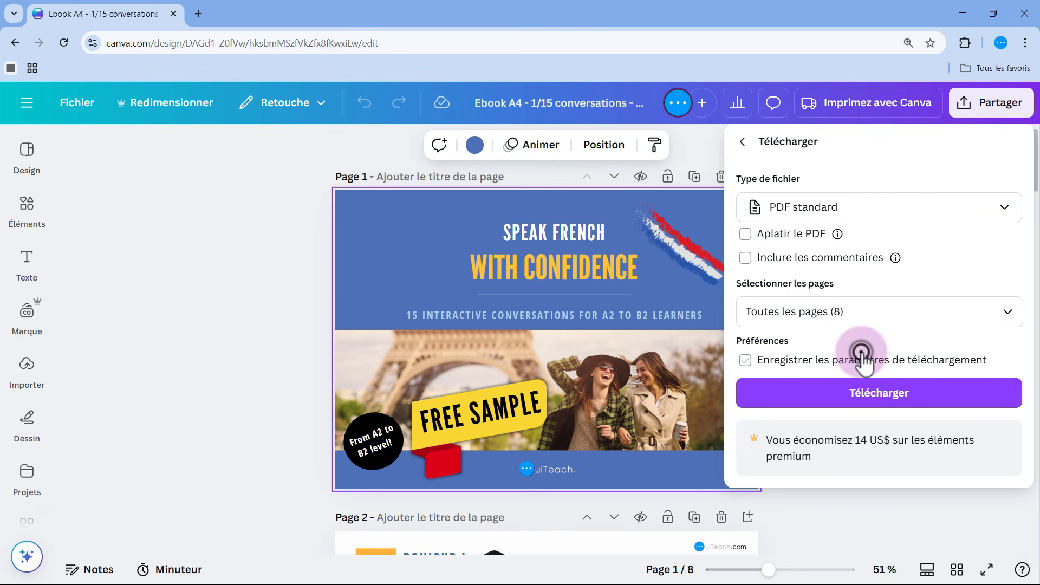
click(899, 403)
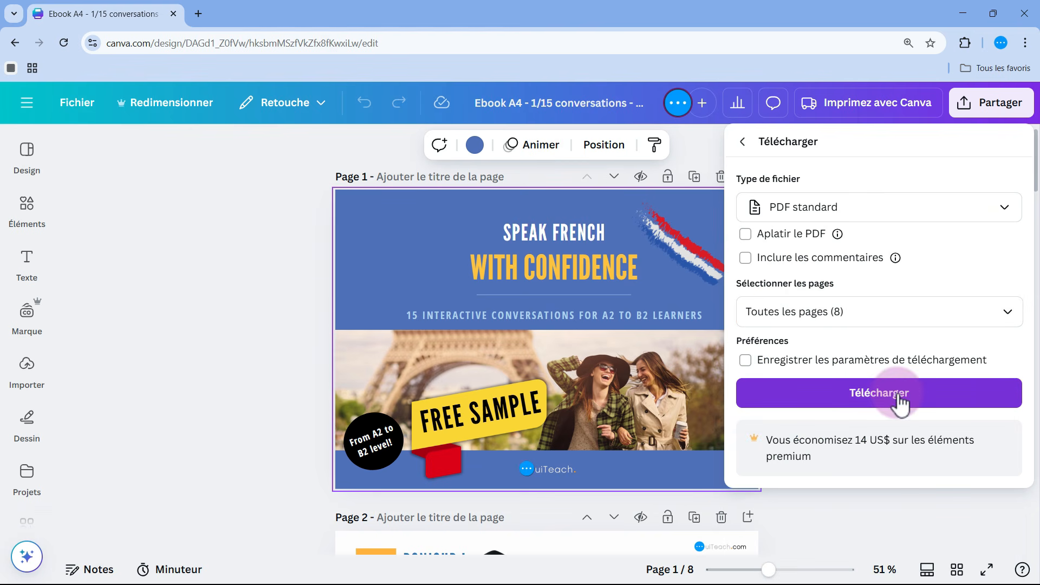
click(865, 401)
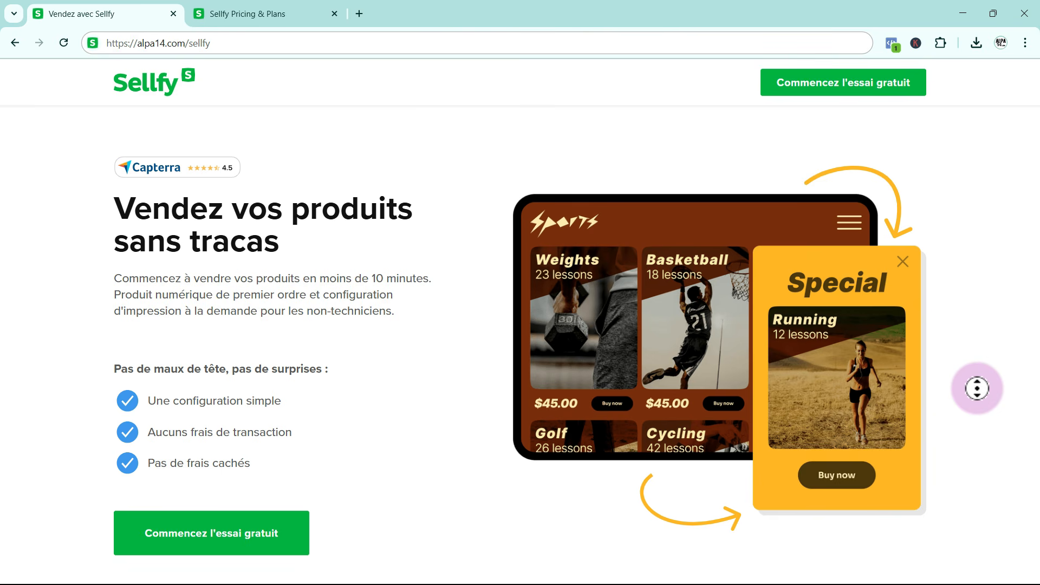
scroll(977, 389, down, 1)
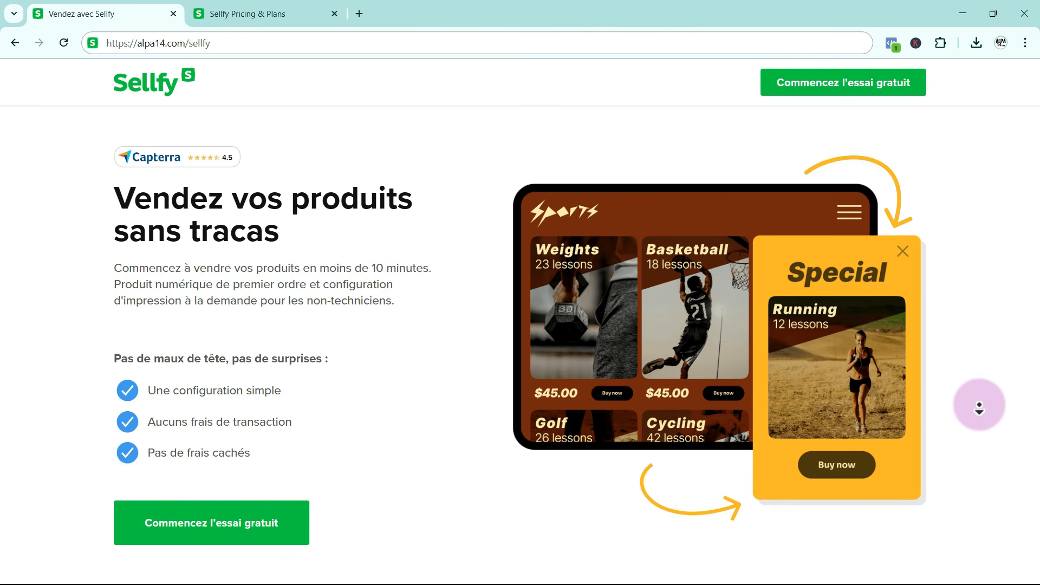
scroll(979, 407, down, 1)
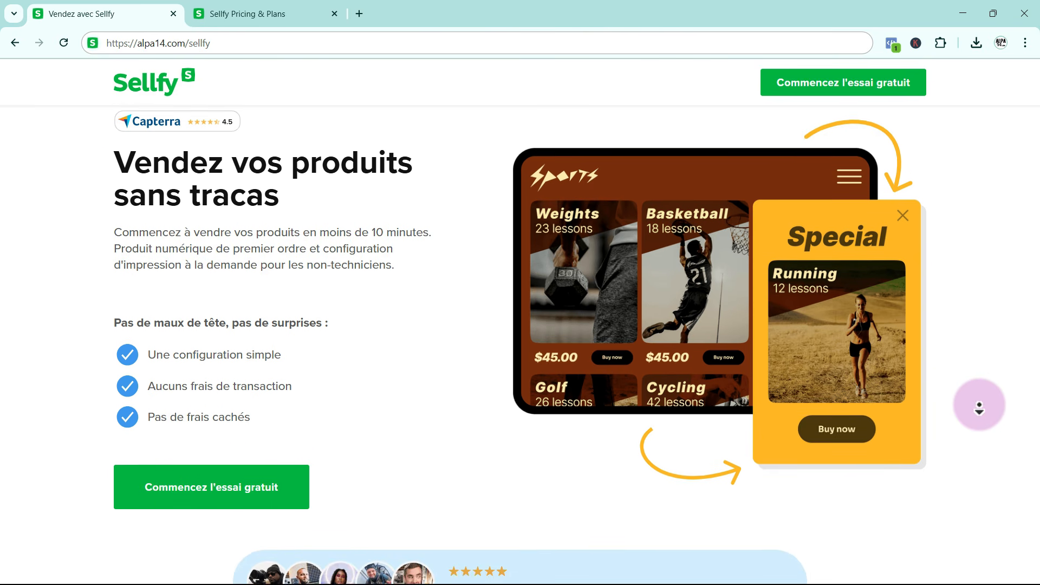
scroll(979, 407, down, 1)
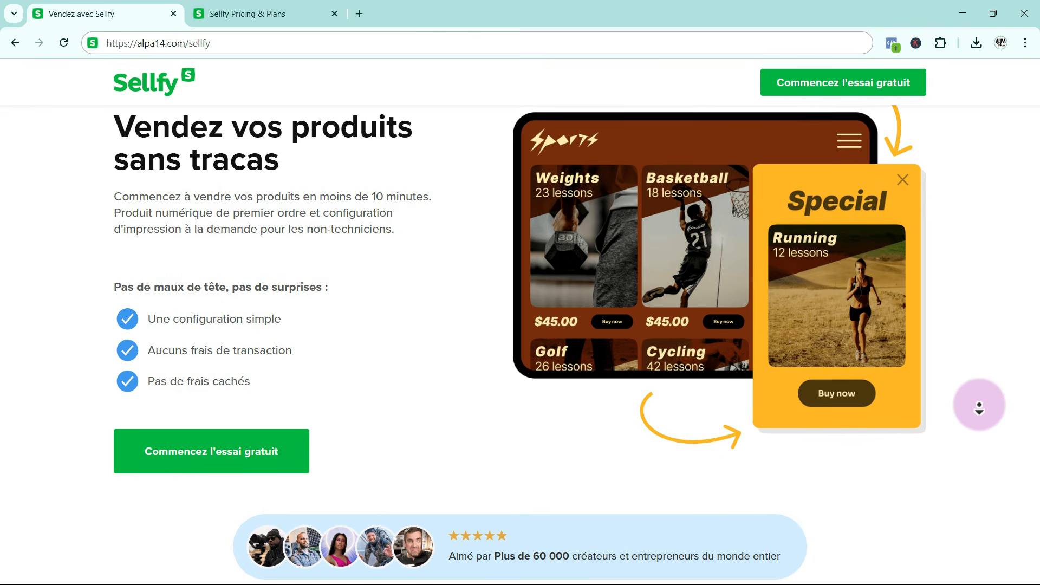
scroll(978, 408, down, 1)
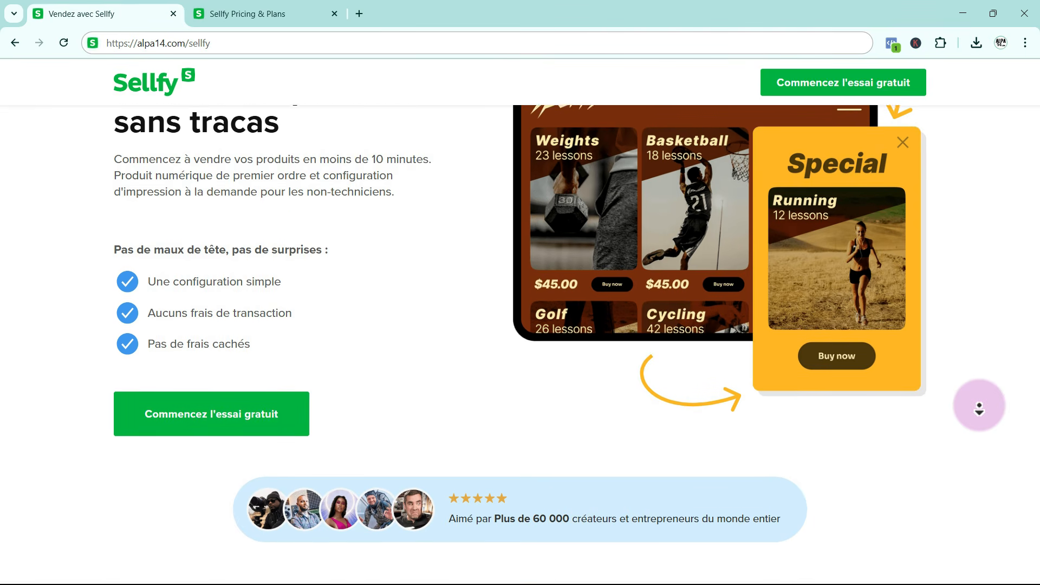
scroll(979, 407, down, 1)
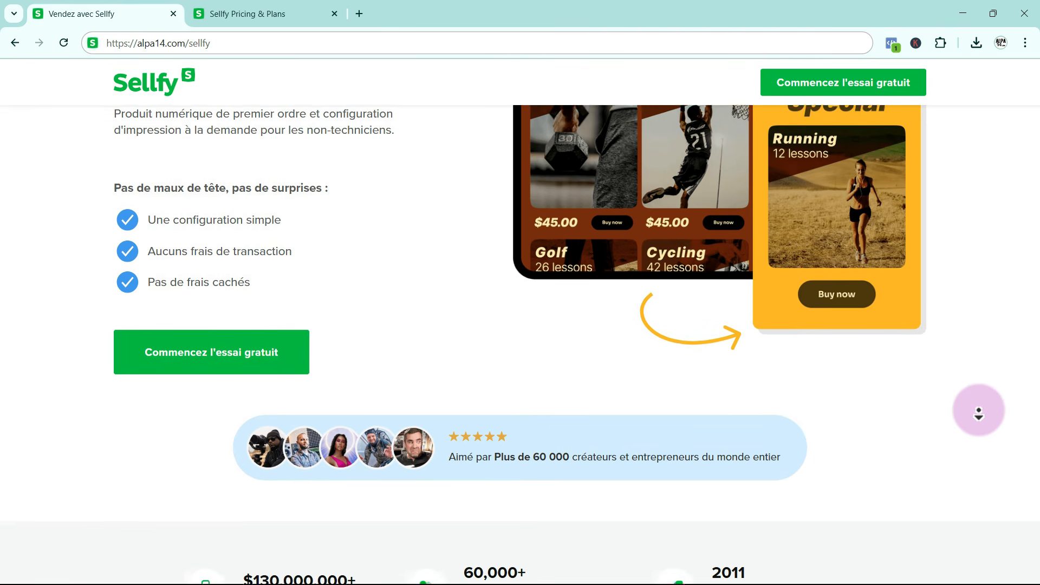
scroll(979, 414, down, 1)
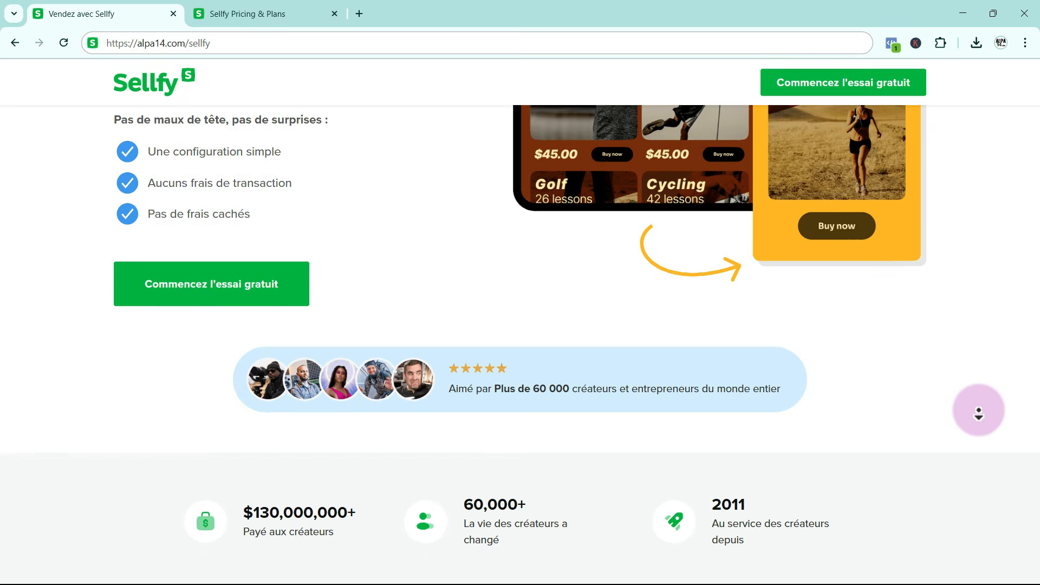
scroll(979, 415, down, 1)
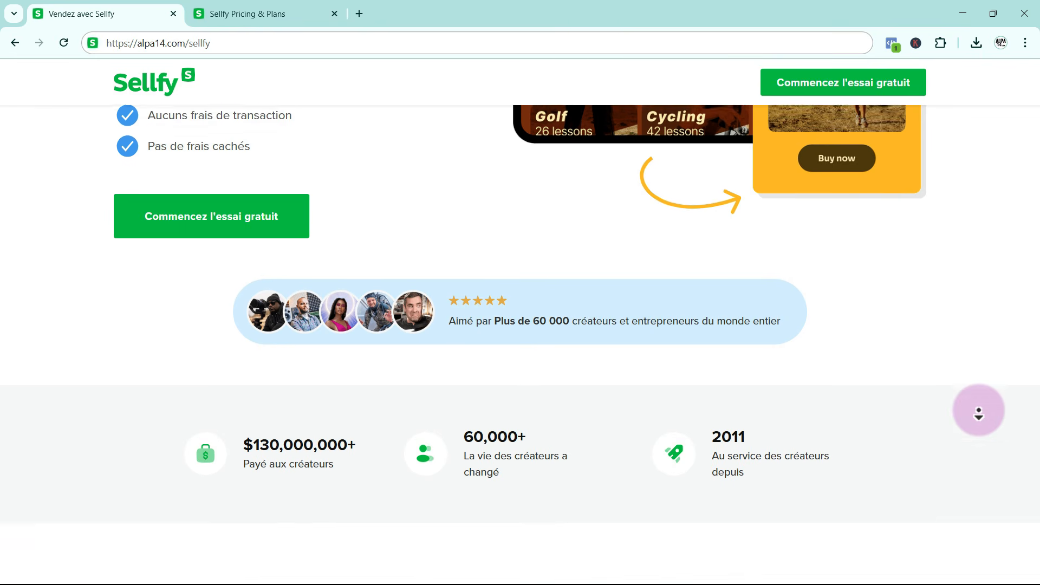
scroll(979, 412, down, 1)
middle_click(978, 411)
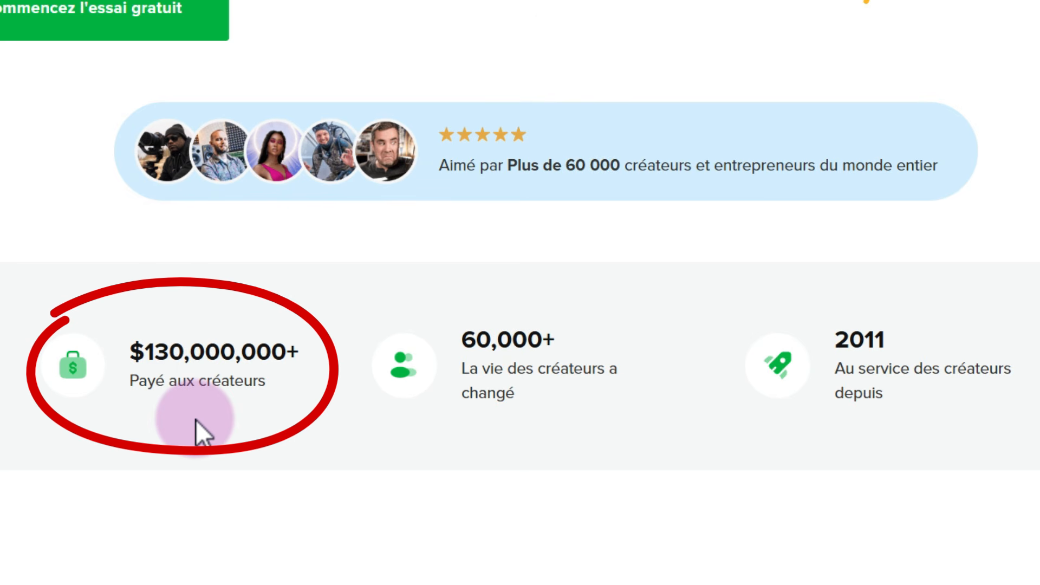
Examine the Sellfy features listed under "Tout ce dont vous avez besoin", from digital products to product upsells
middle_click(196, 420)
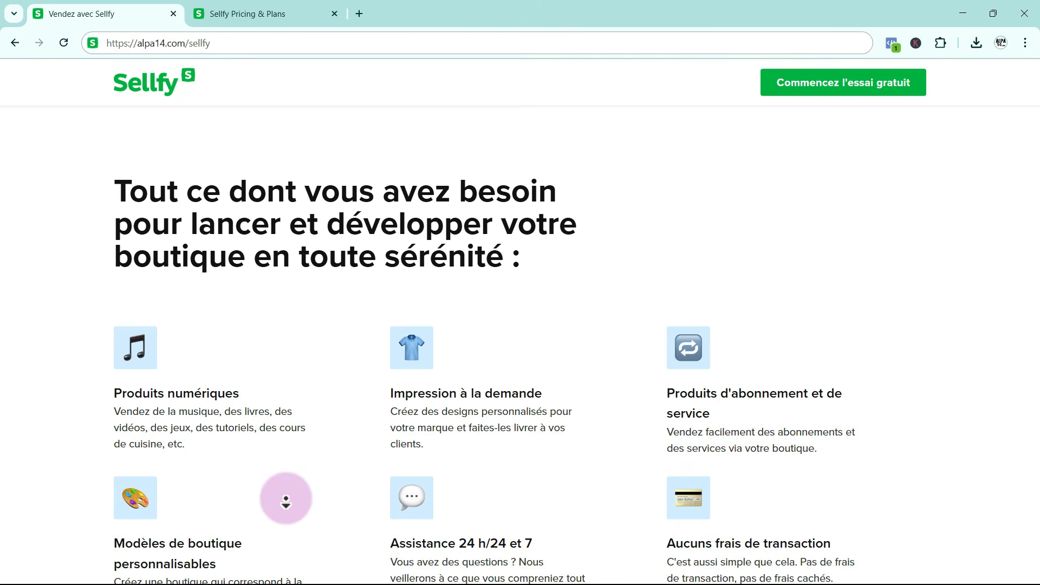
middle_click(286, 499)
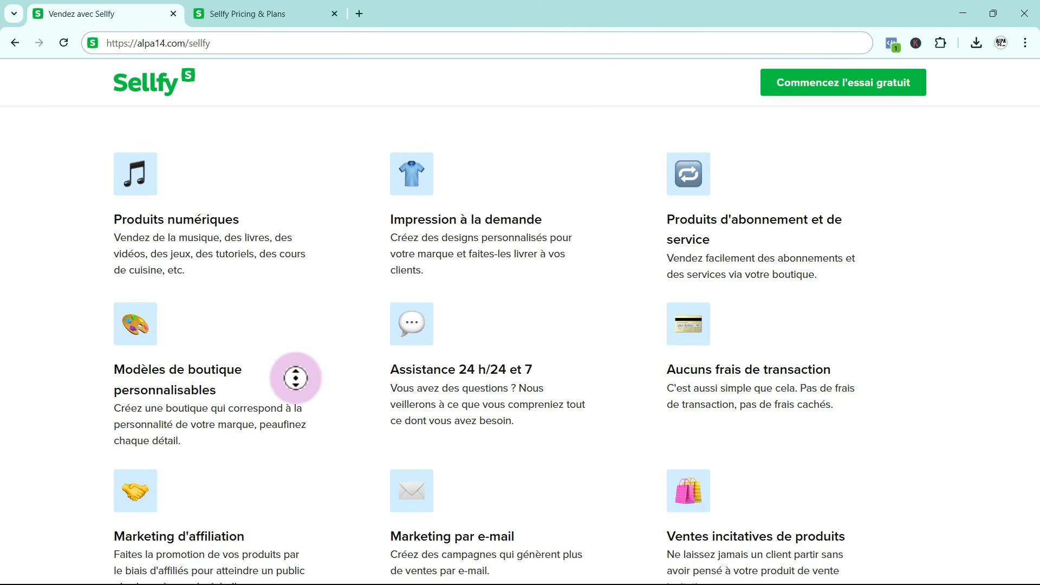
scroll(293, 394, down, 1)
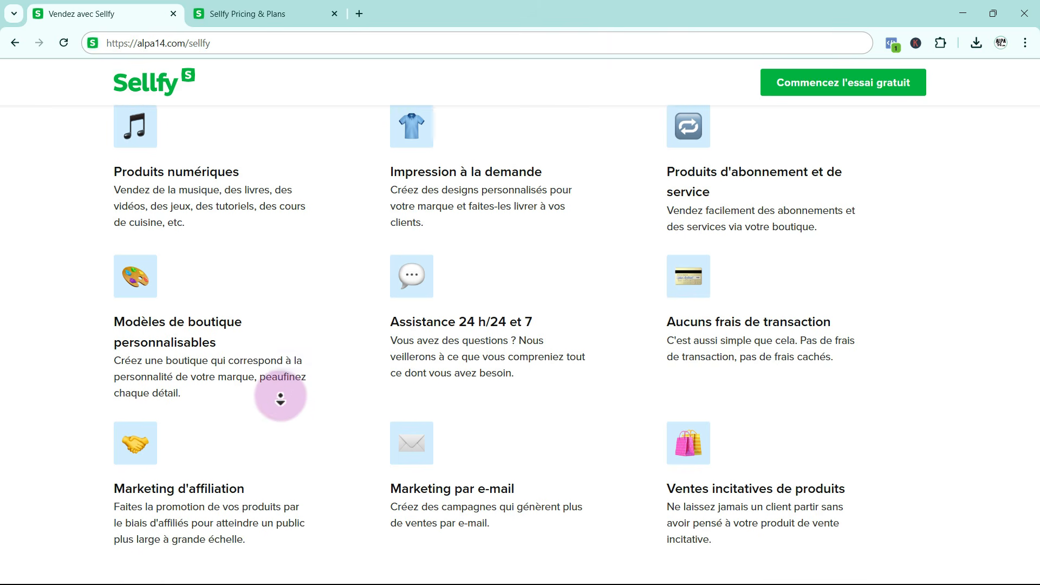
scroll(280, 395, down, 1)
middle_click(279, 394)
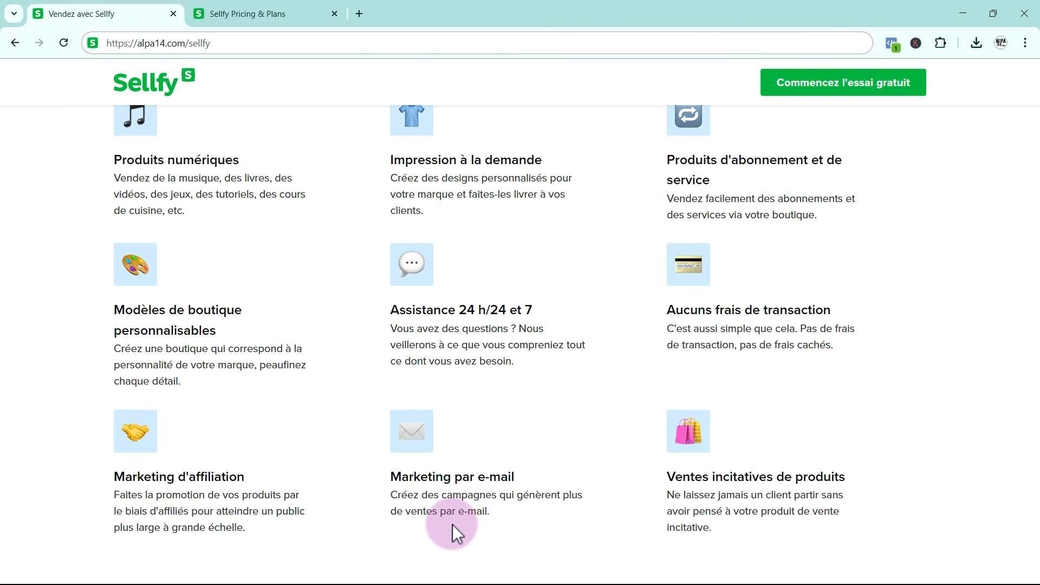
scroll(453, 524, down, 1)
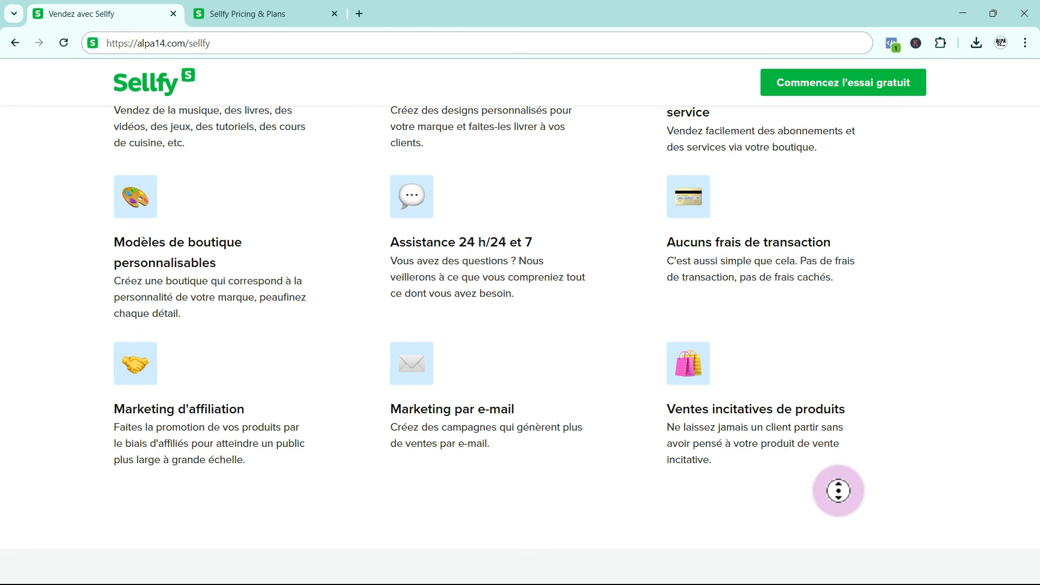
scroll(848, 477, up, 1)
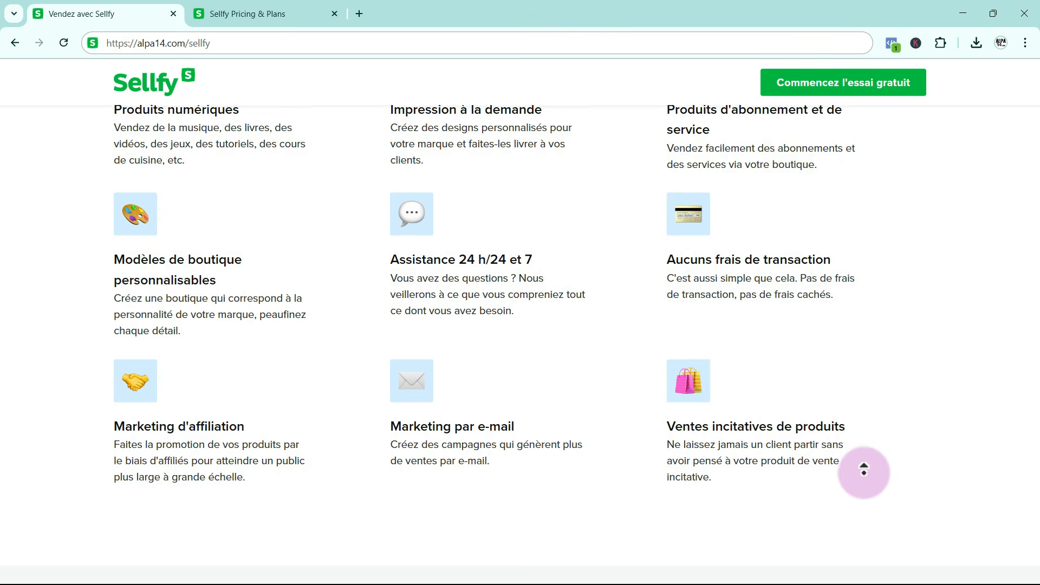
scroll(864, 470, up, 2)
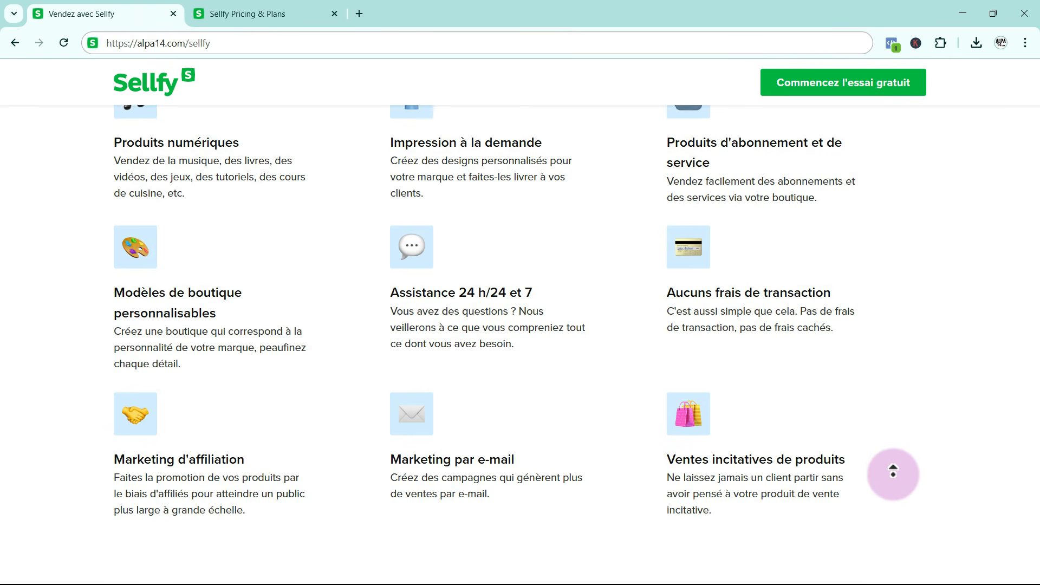
scroll(893, 472, up, 1)
middle_click(896, 475)
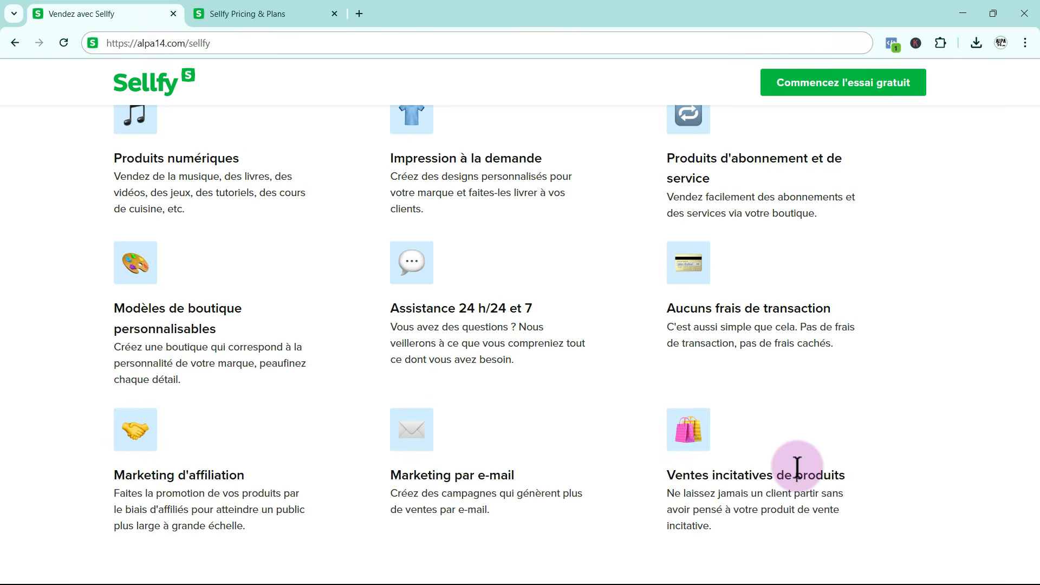
Return to the "Vendez vos produits sans tracas" introduction at the beginning of the Sellfy landing page
middle_click(867, 444)
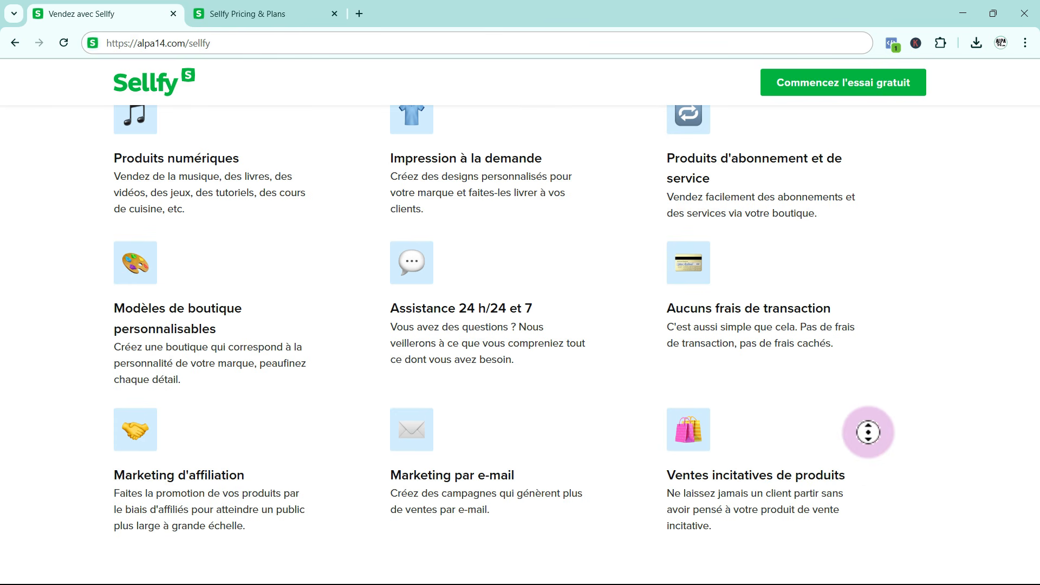
scroll(869, 417, up, 1)
scroll(870, 417, up, 2)
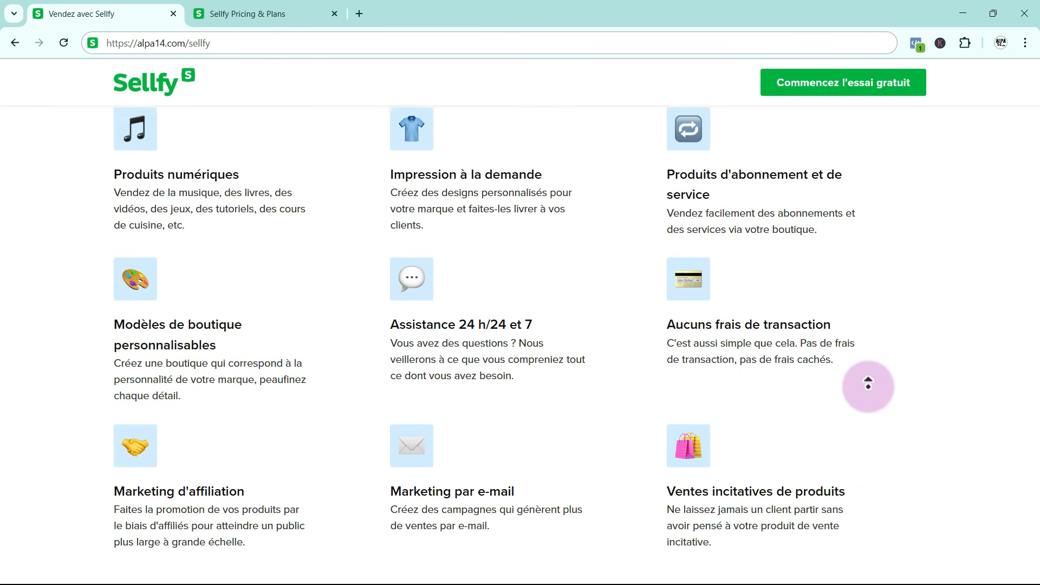
scroll(869, 377, up, 5)
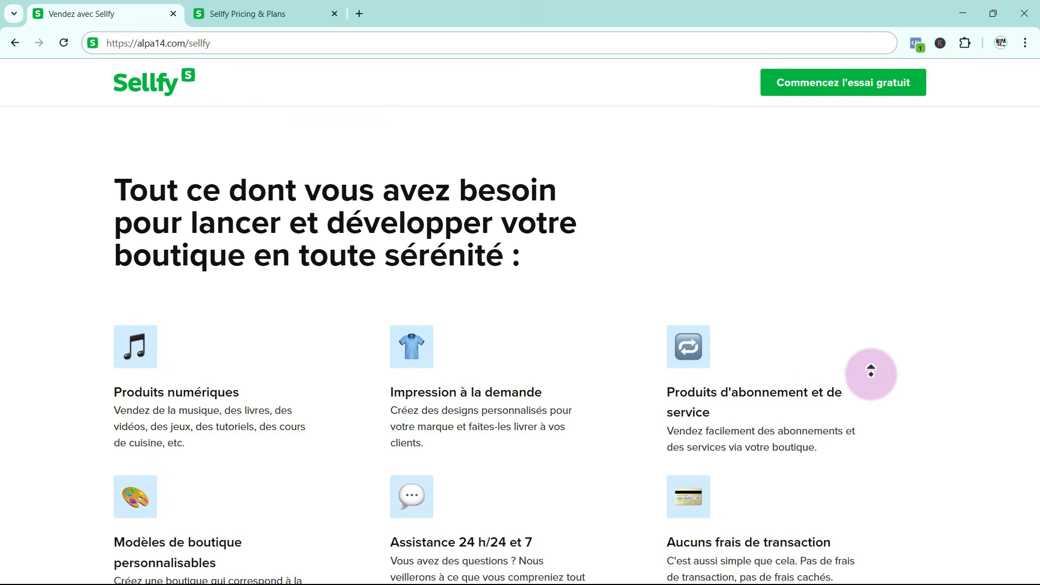
scroll(871, 371, up, 6)
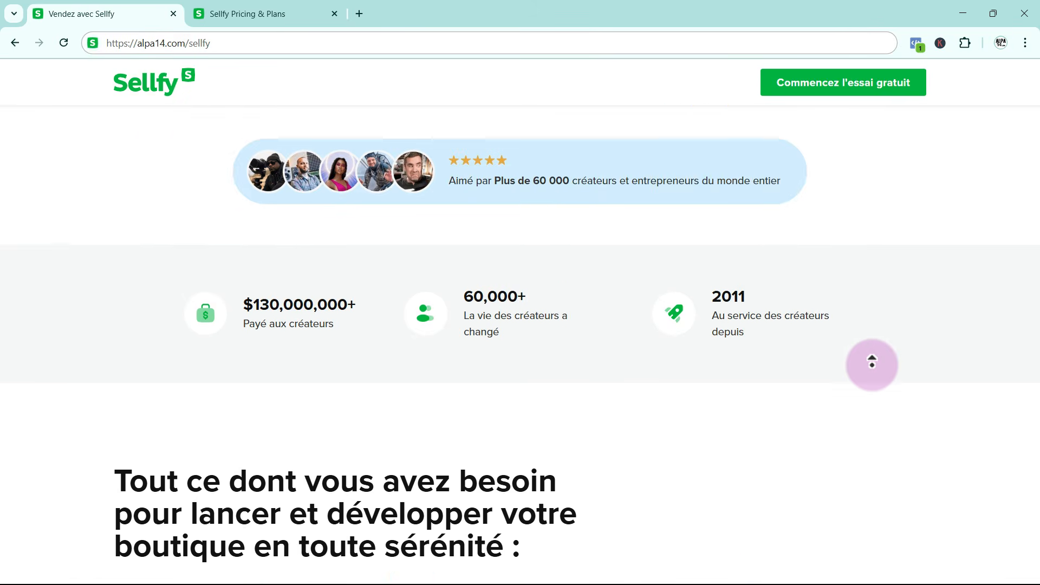
scroll(872, 362, up, 7)
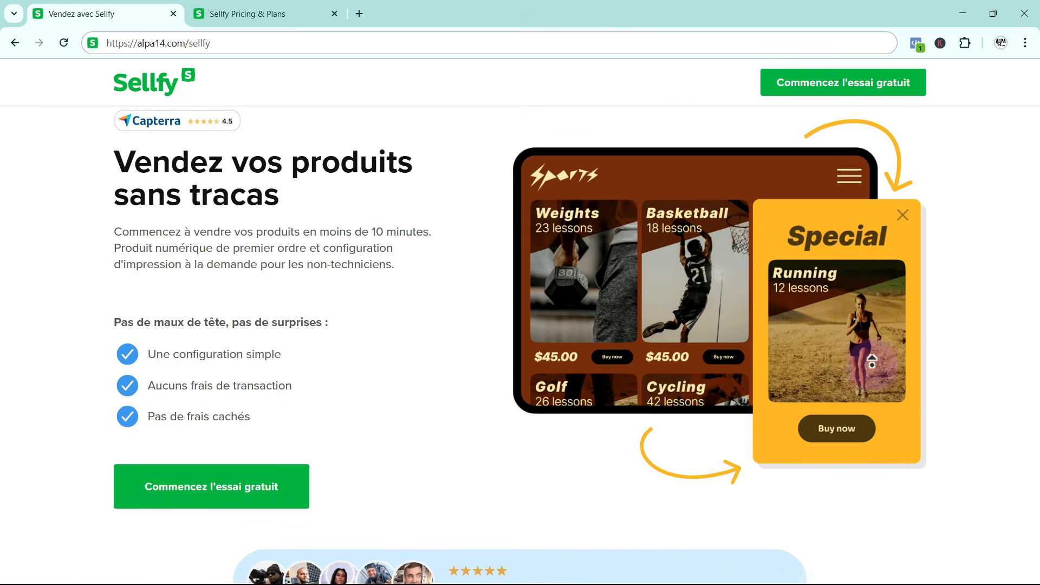
click(953, 318)
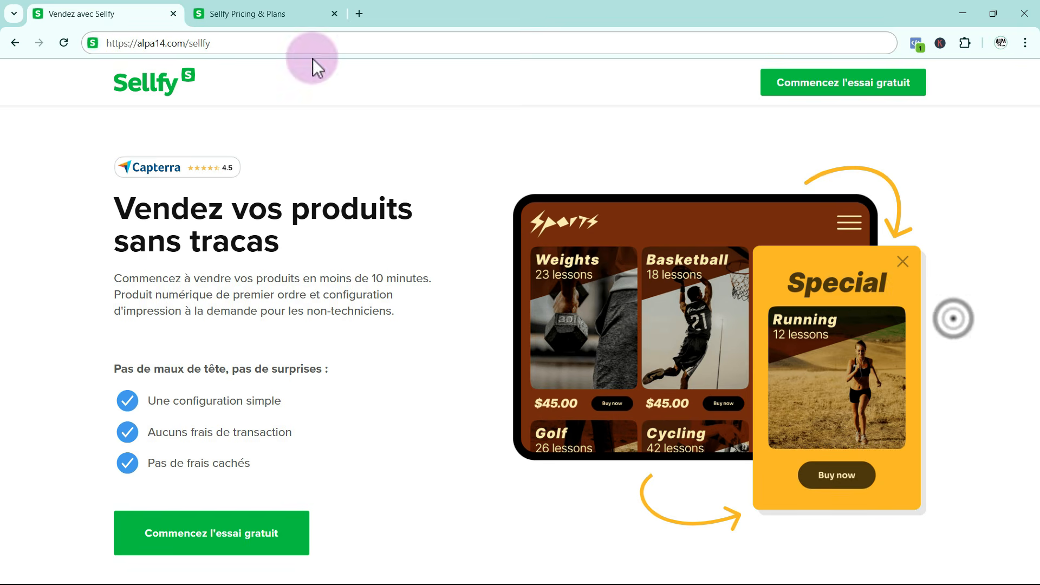
Examine the "Plans tarifaires" section of the Sellfy pricing page, comparing the monthly and annual billing options
click(243, 13)
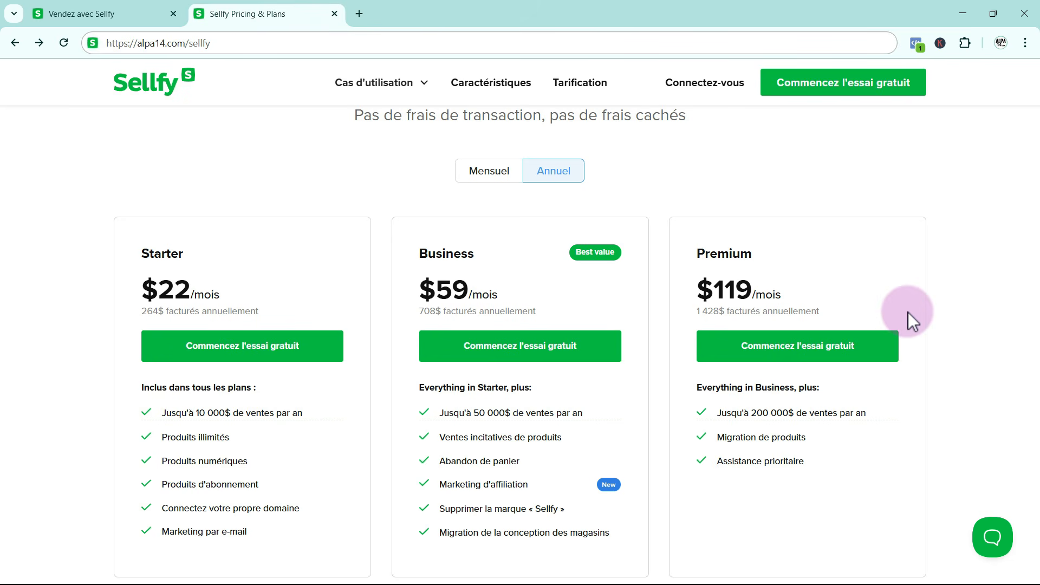
scroll(934, 286, up, 1)
scroll(934, 286, up, 1)
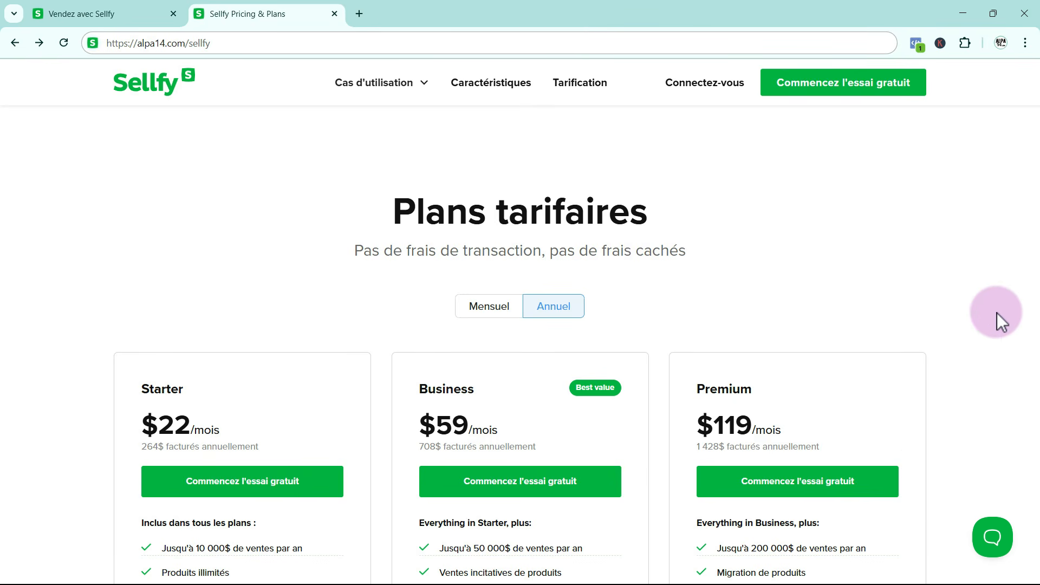
scroll(996, 311, down, 1)
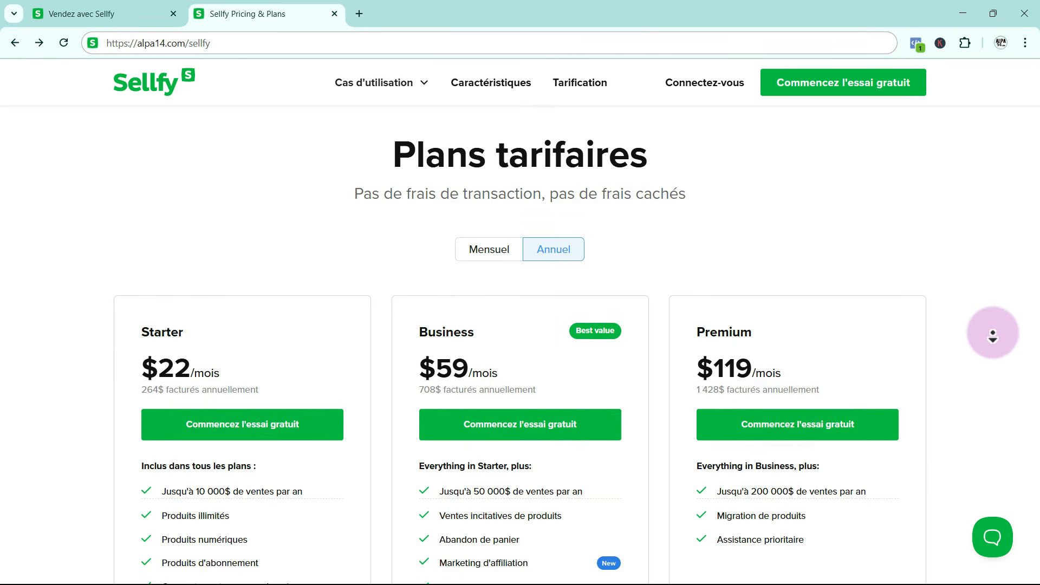
middle_click(993, 333)
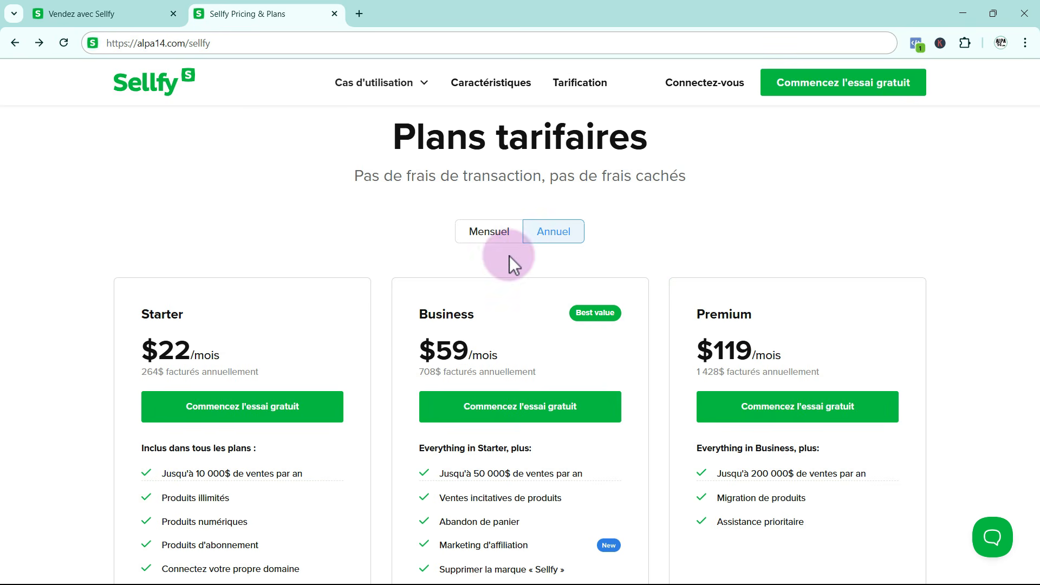
click(479, 234)
click(552, 234)
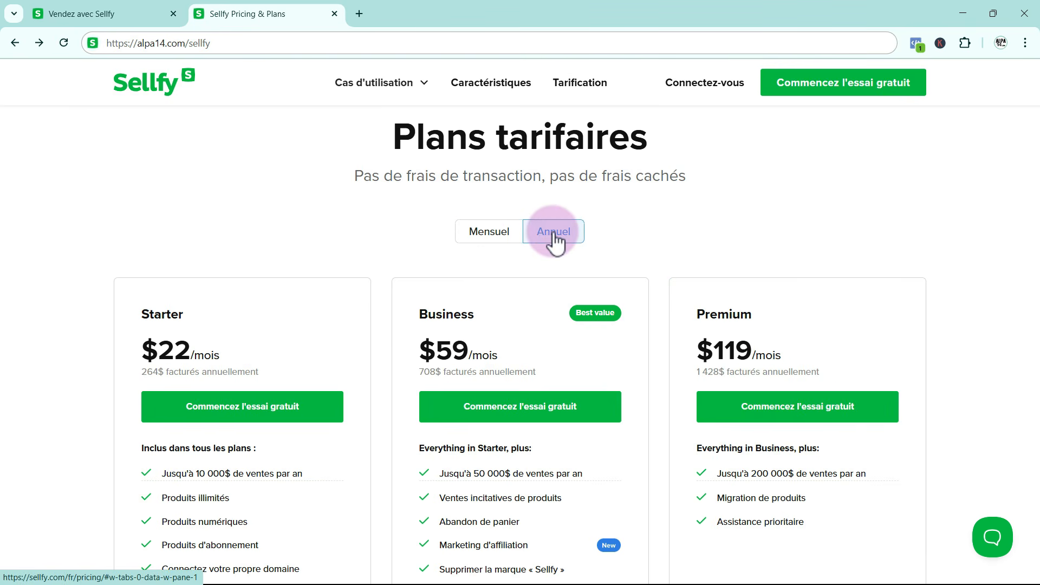
scroll(351, 301, down, 1)
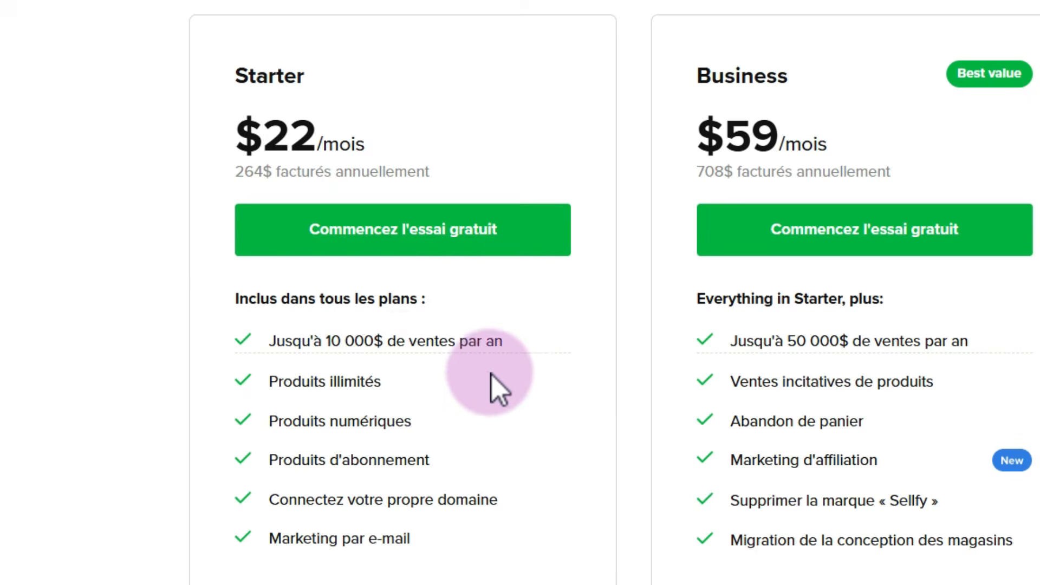
Compare the sales limits and features included in the annual Starter, Business and Premium plans
mouse_move(428, 354)
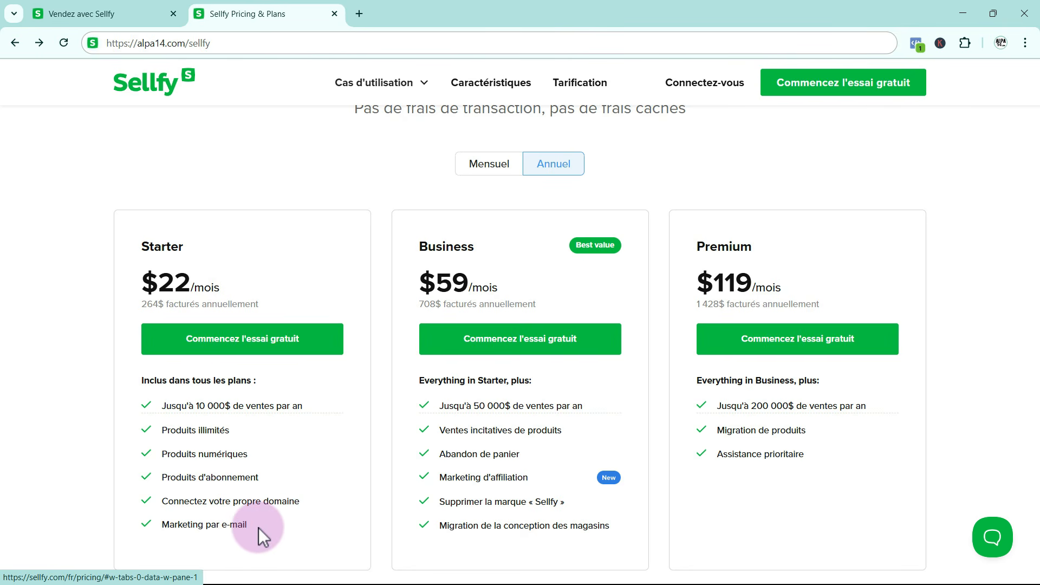
scroll(258, 527, down, 1)
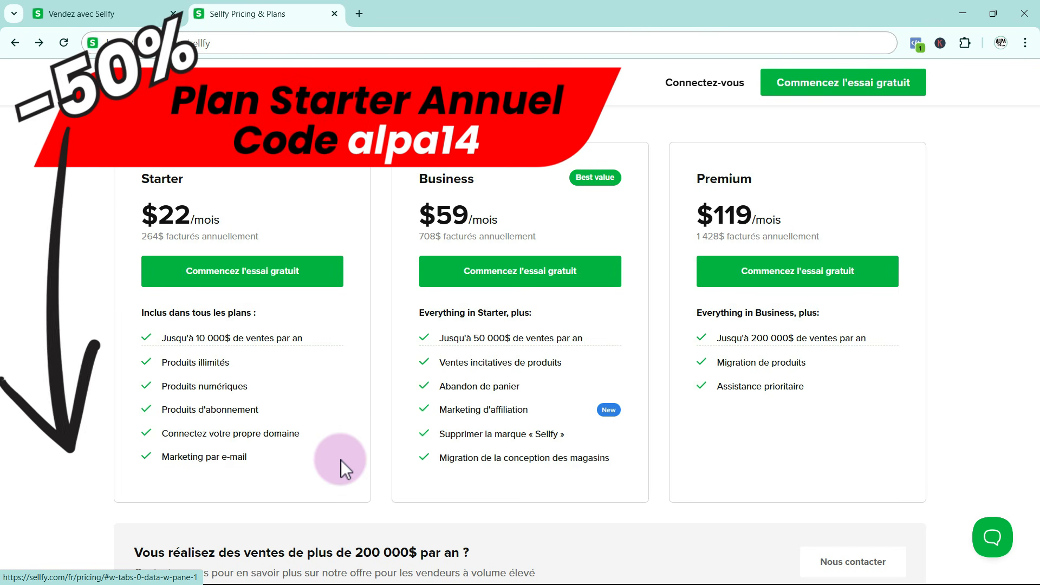
middle_click(340, 460)
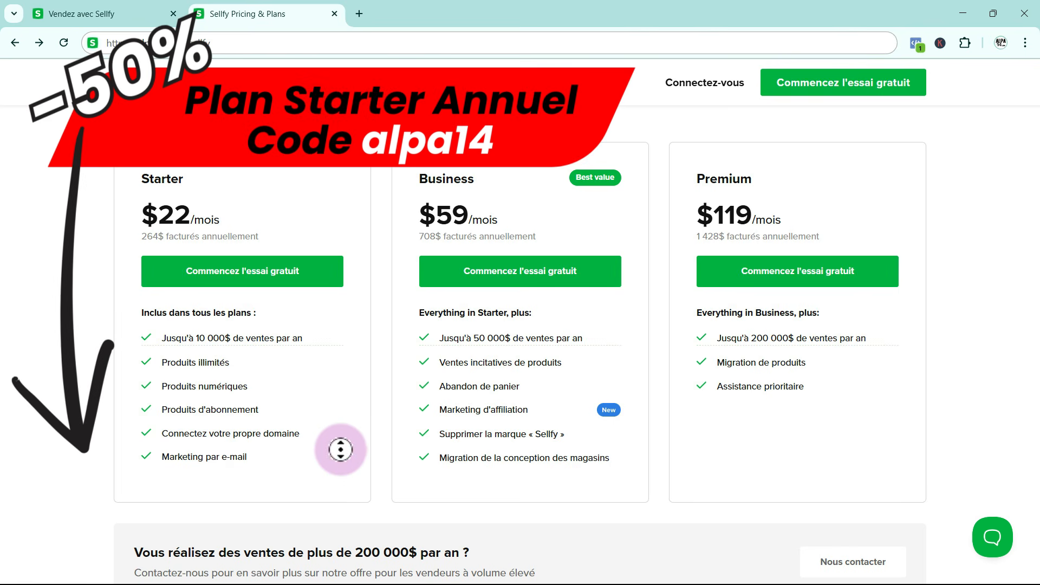
click(343, 439)
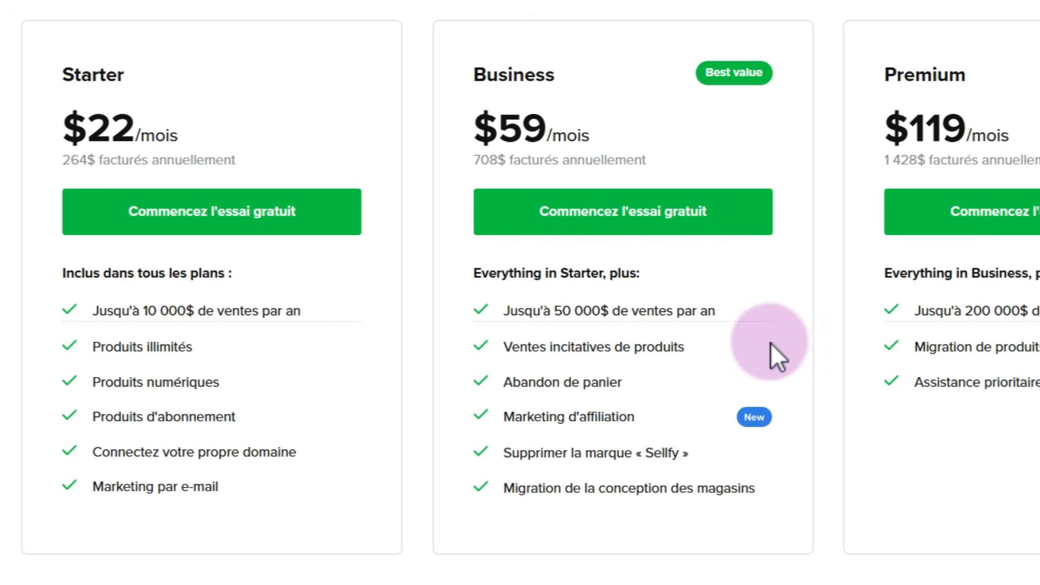
mouse_move(574, 321)
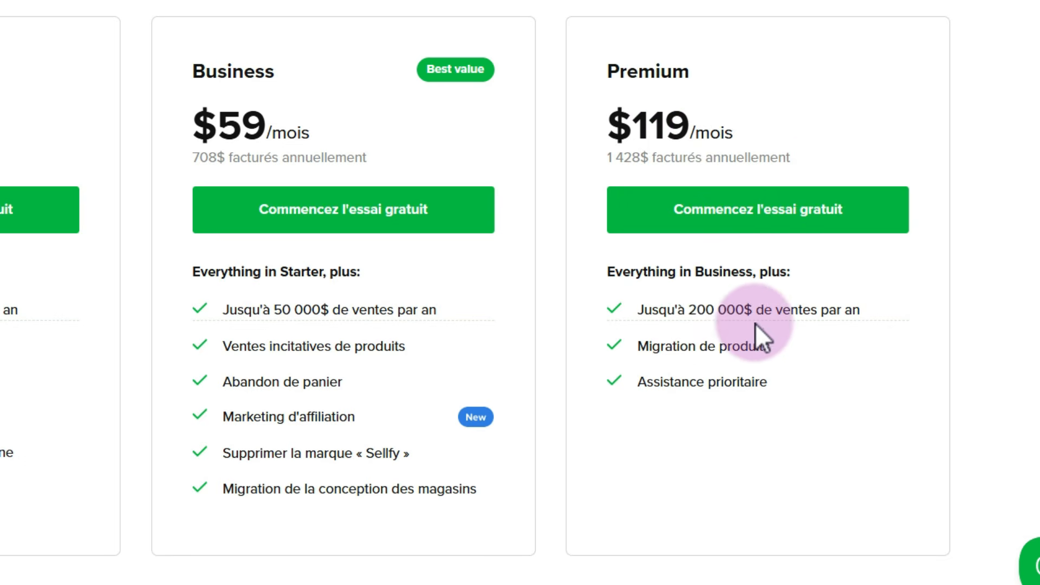
mouse_move(699, 328)
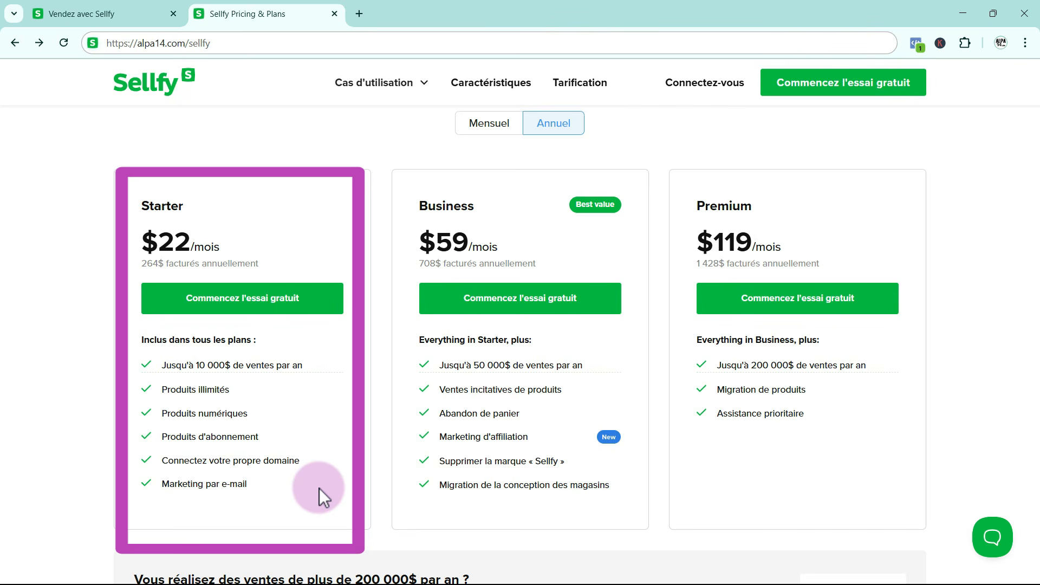
Start the Starter plan's free trial and set up the shop for "Téléchargements/streaming numériques" in the "Éducation" category
click(223, 298)
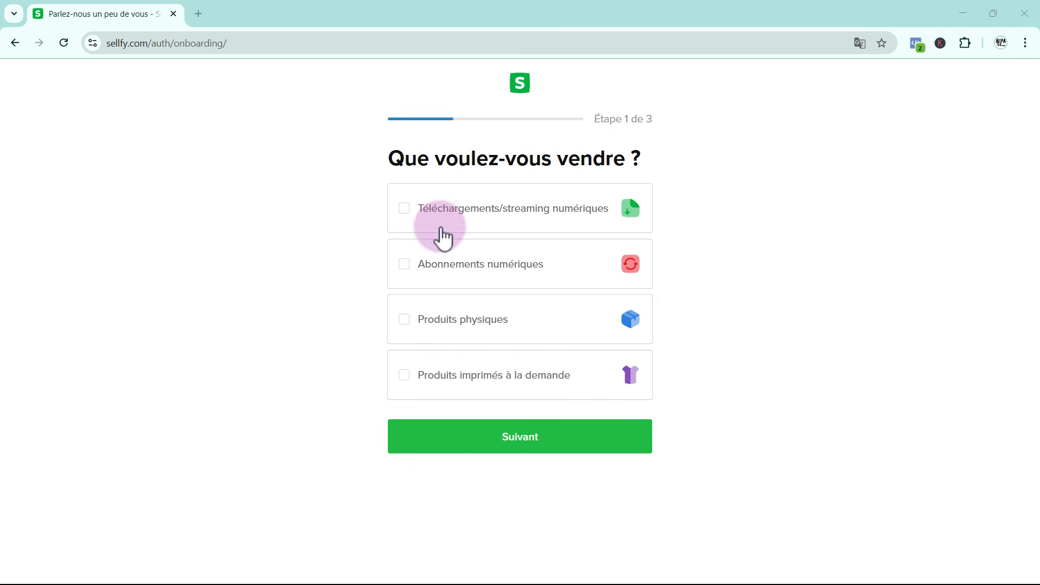
click(405, 209)
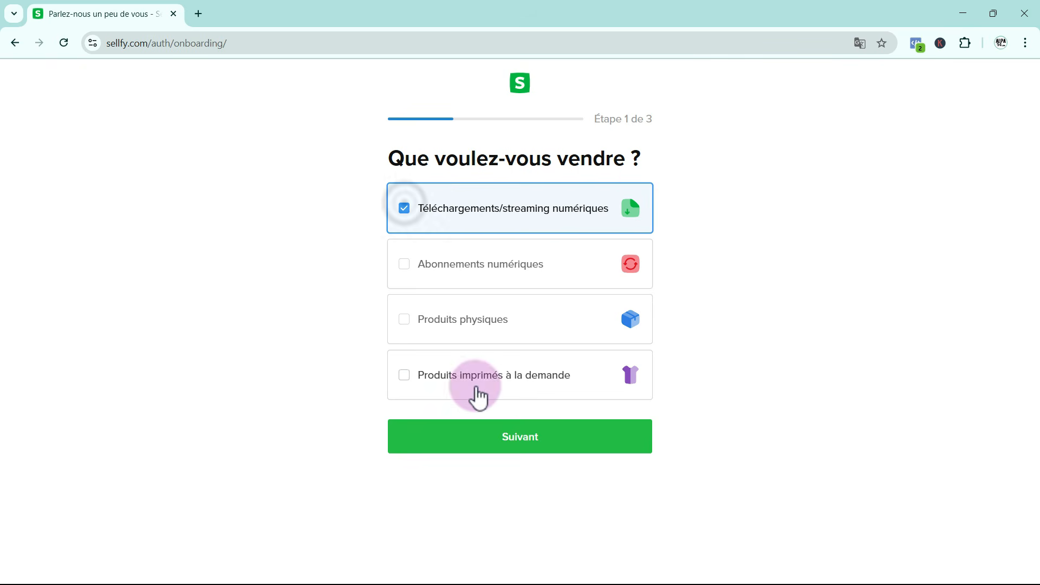
click(547, 447)
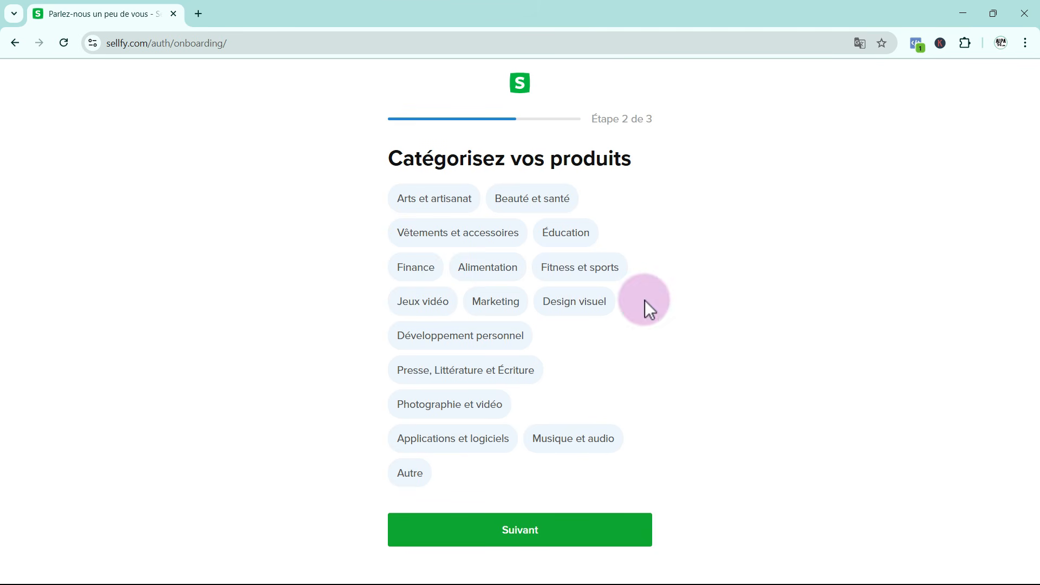
click(576, 244)
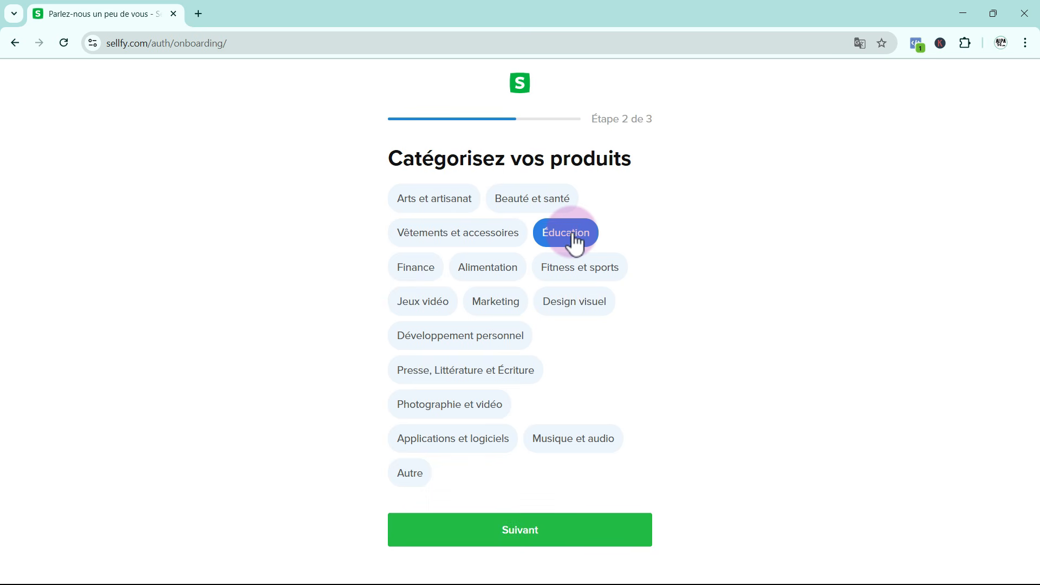
click(530, 537)
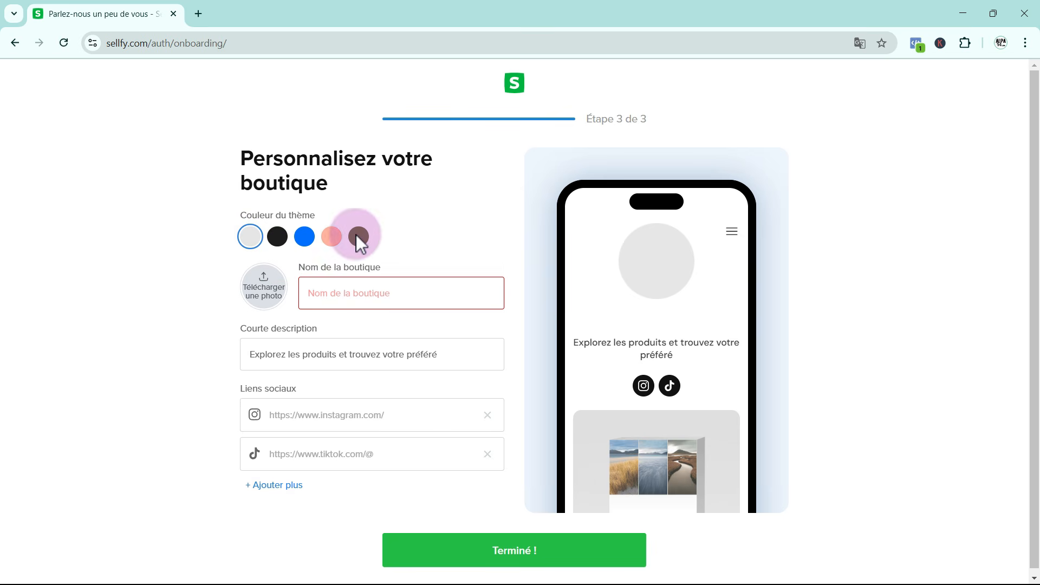
Name the shop Alpa14, upload Alpa14-black.jpg as its photo, and finish the onboarding
click(322, 280)
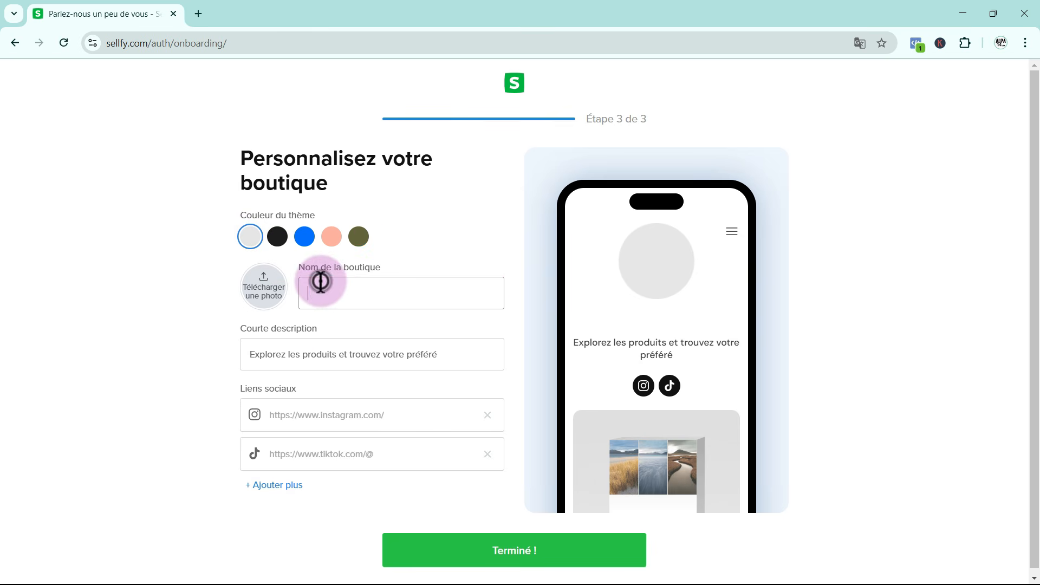
text(Alpa14)
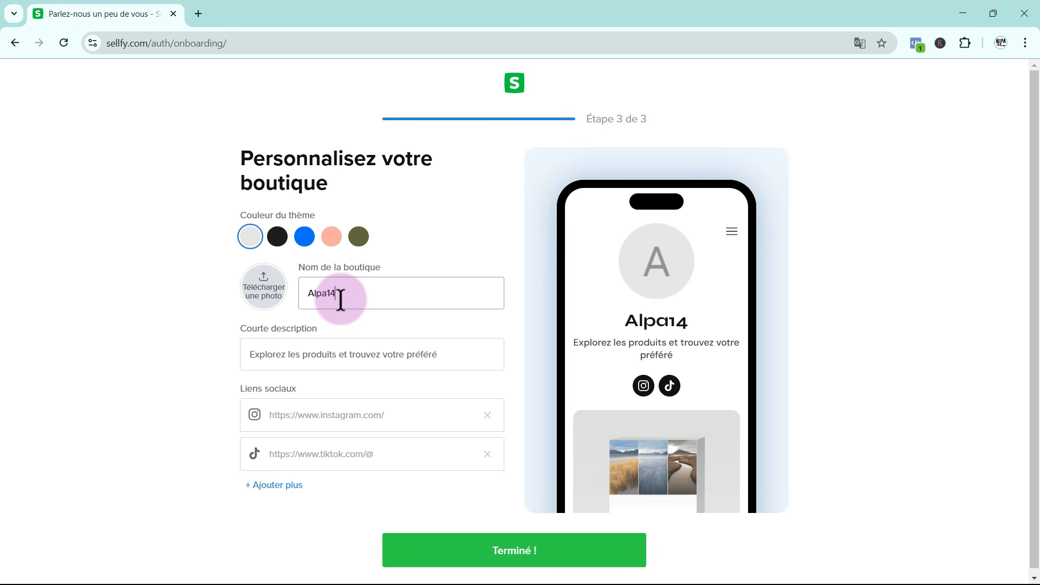
click(264, 281)
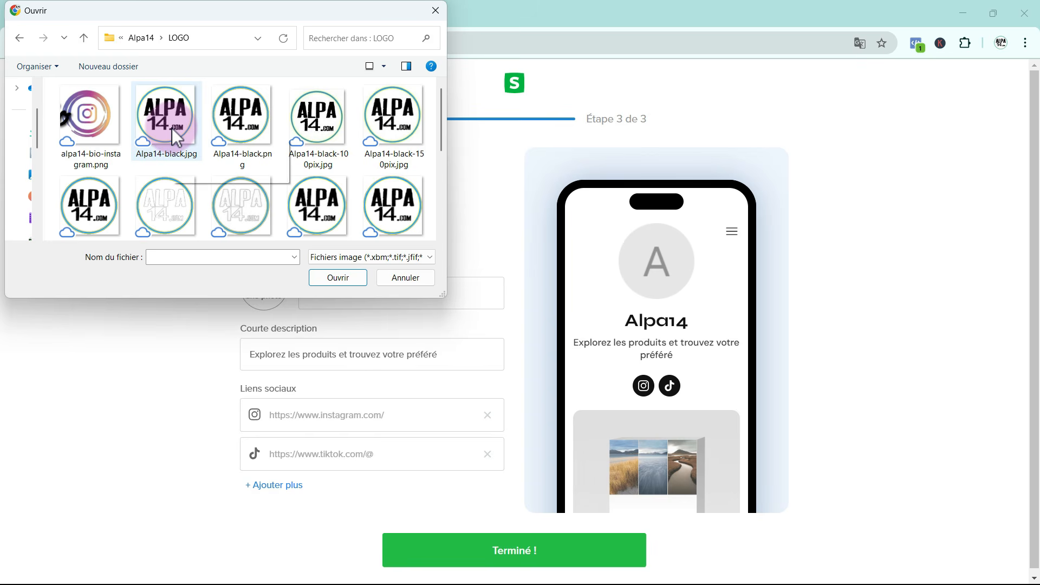
click(171, 129)
click(341, 277)
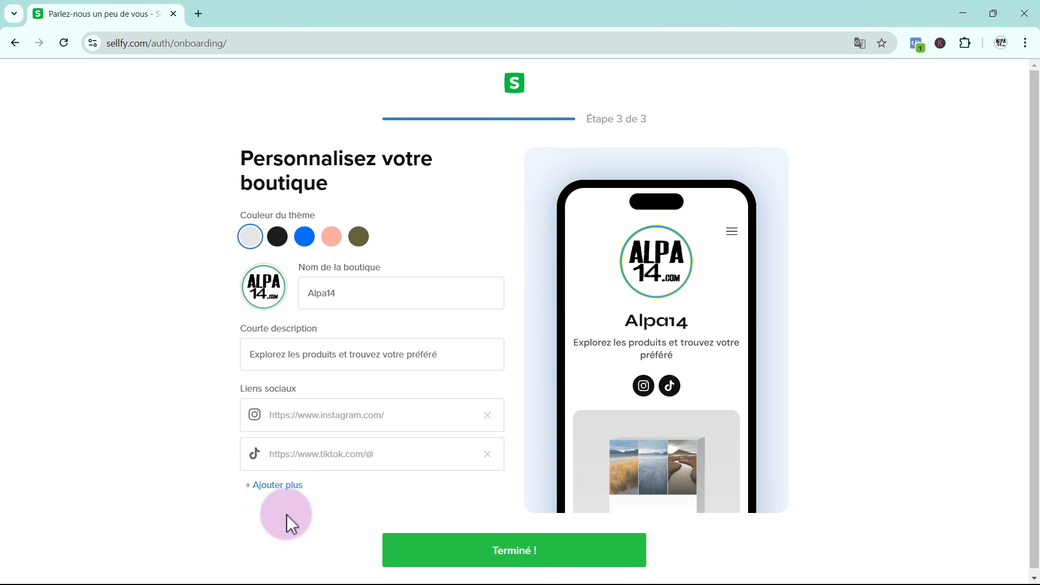
click(522, 553)
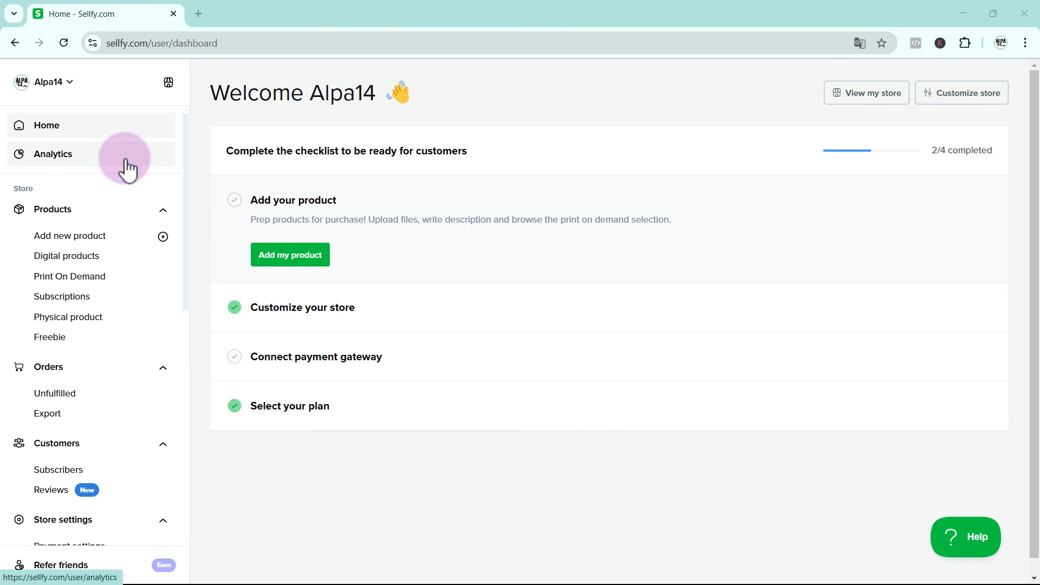
Set the dashboard language to French in the account settings
click(46, 85)
click(44, 111)
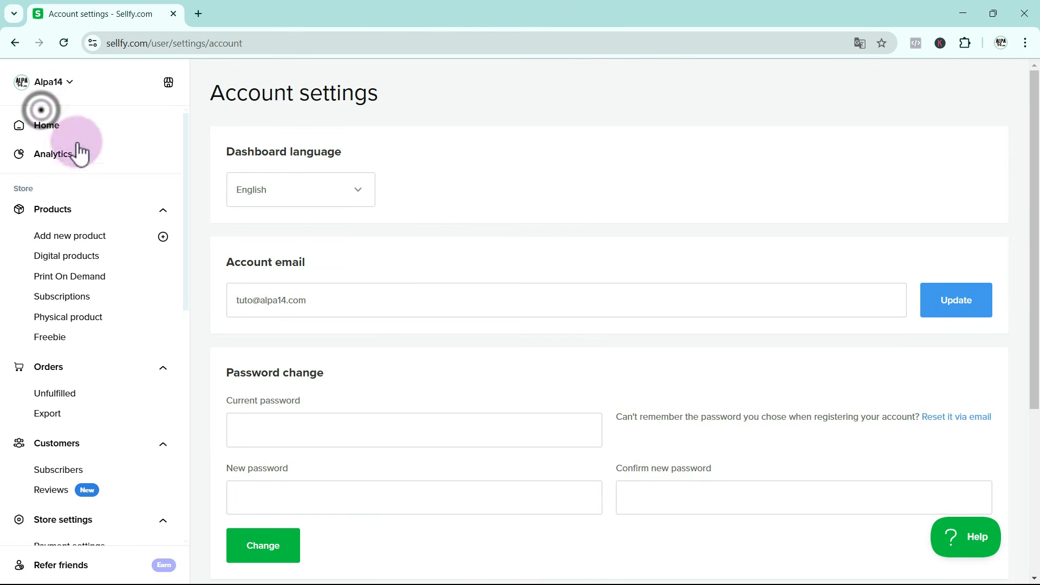
click(359, 195)
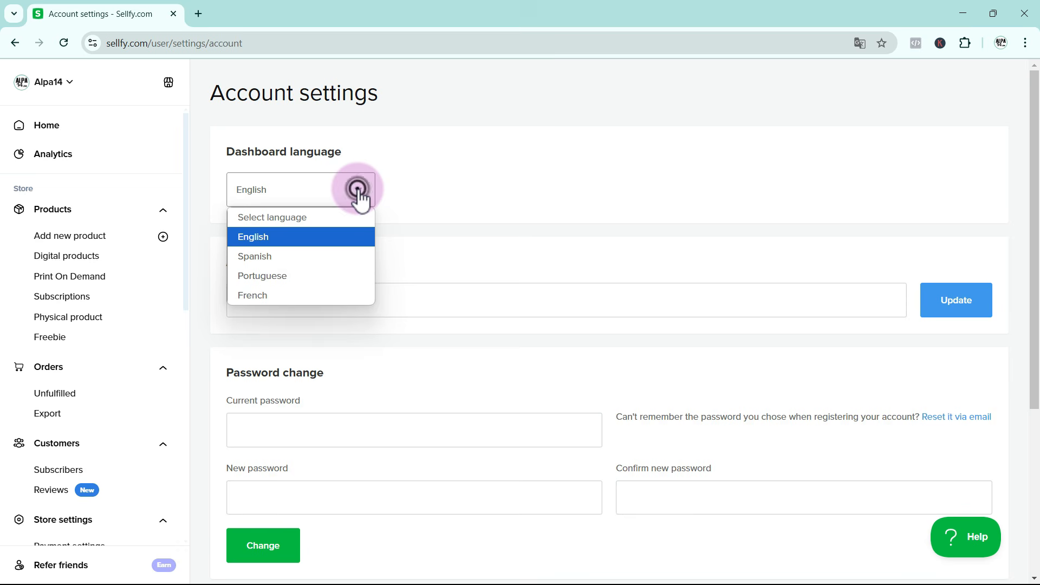
click(310, 298)
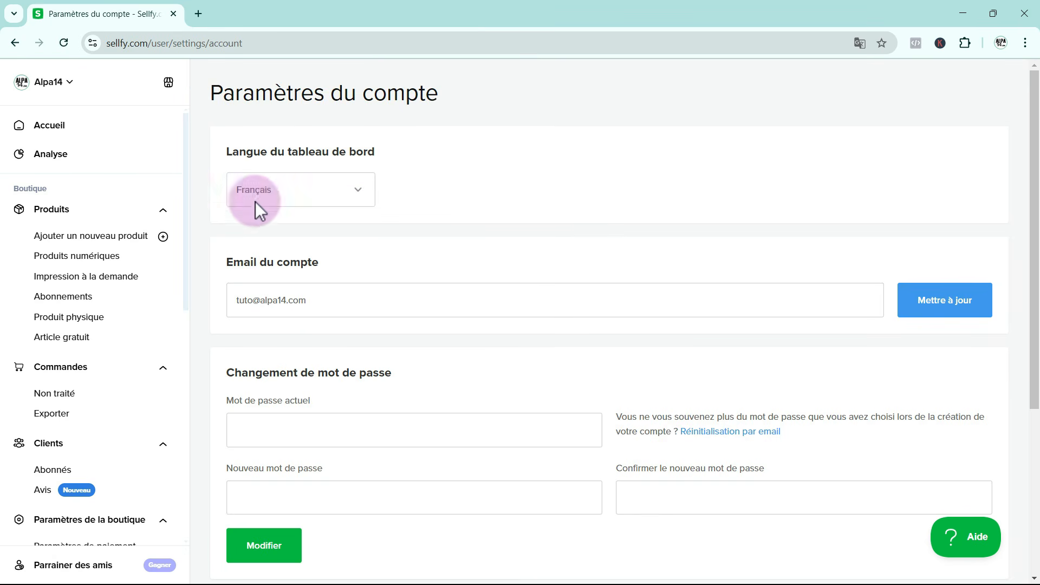
Return to the dashboard home and review the checklist entries for connecting the payment gateway and selecting a plan
click(51, 134)
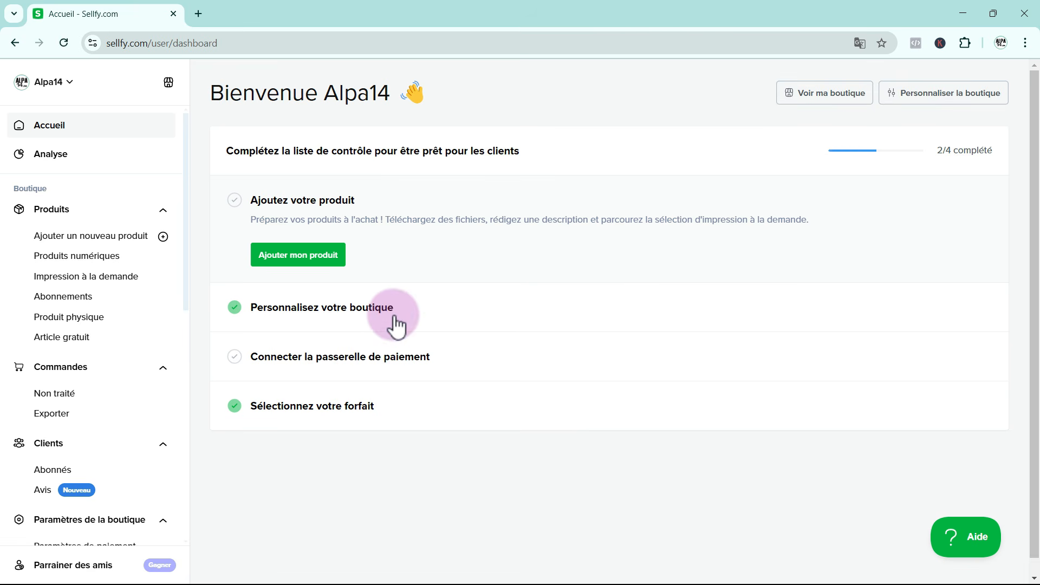
click(471, 375)
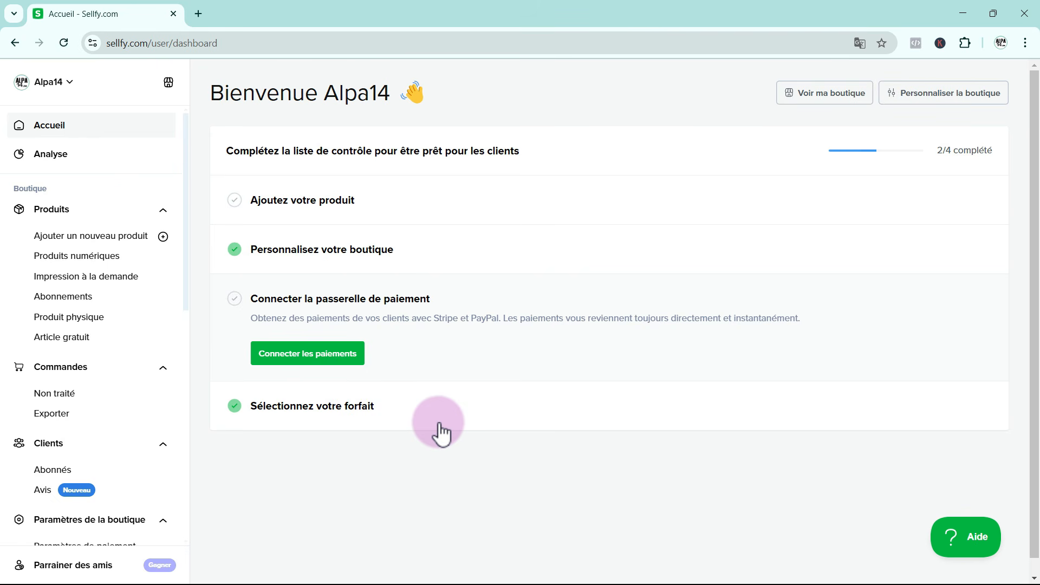
click(406, 427)
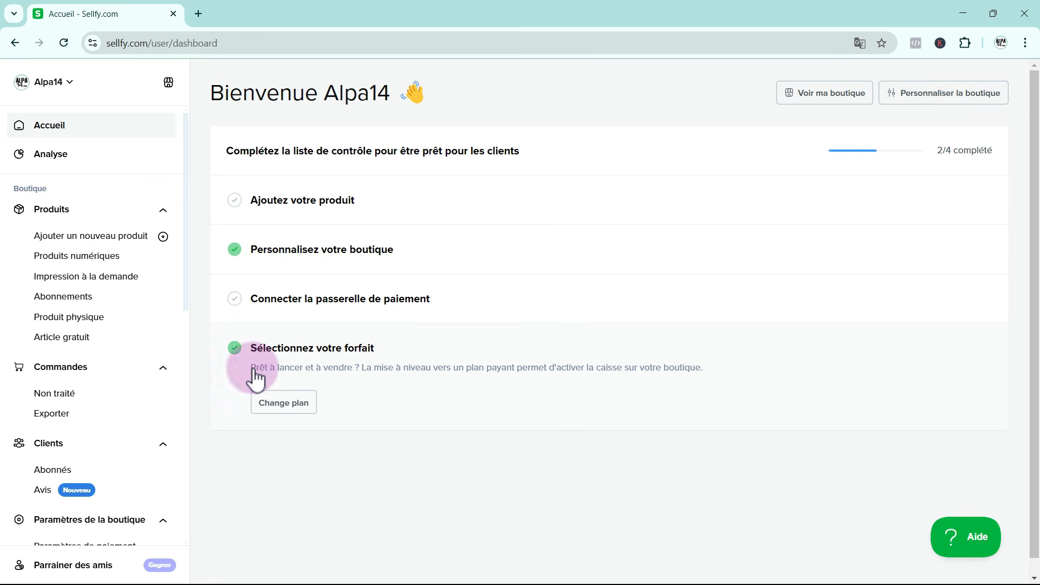
Examine the shop's "Analyse" page, from the visits chart through top products and traffic sources to the countries
click(54, 157)
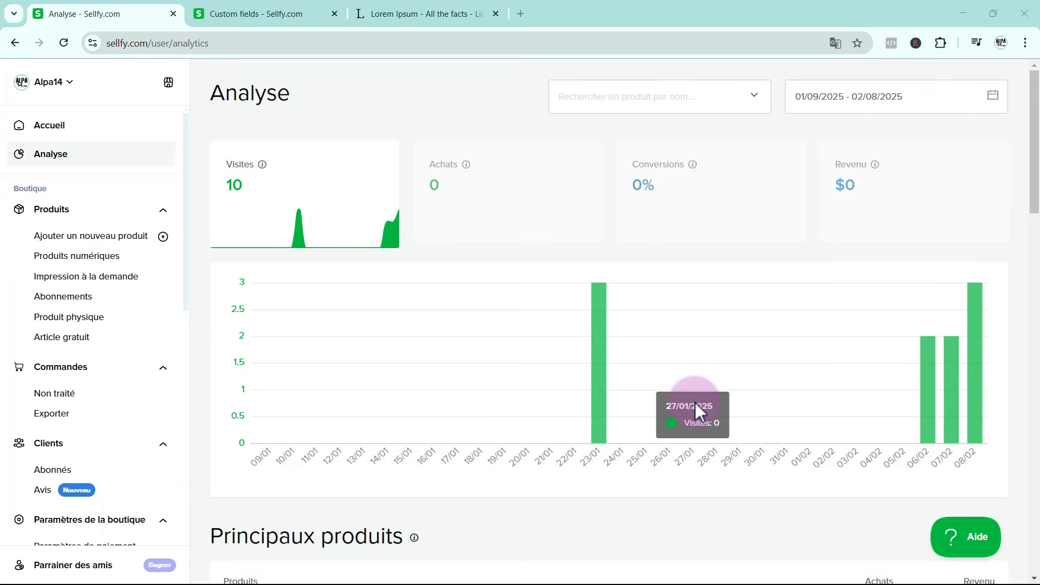
scroll(694, 402, down, 5)
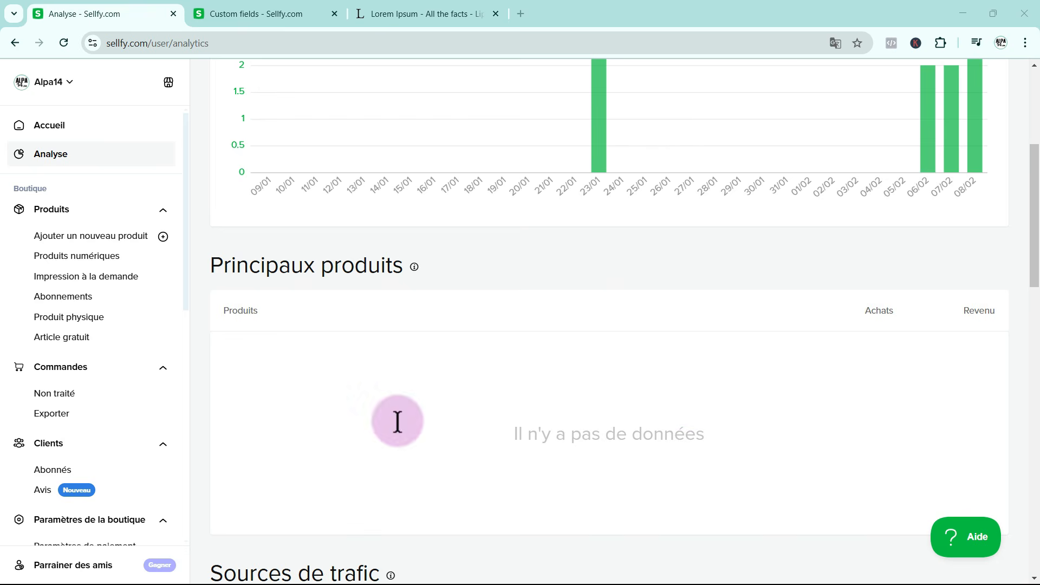
scroll(768, 449, down, 6)
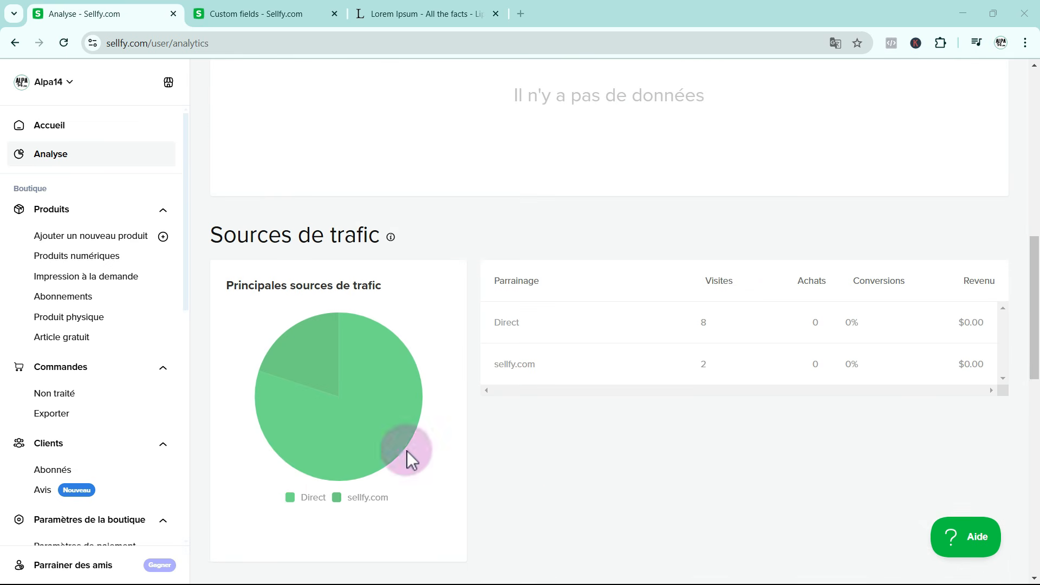
scroll(770, 352, down, 6)
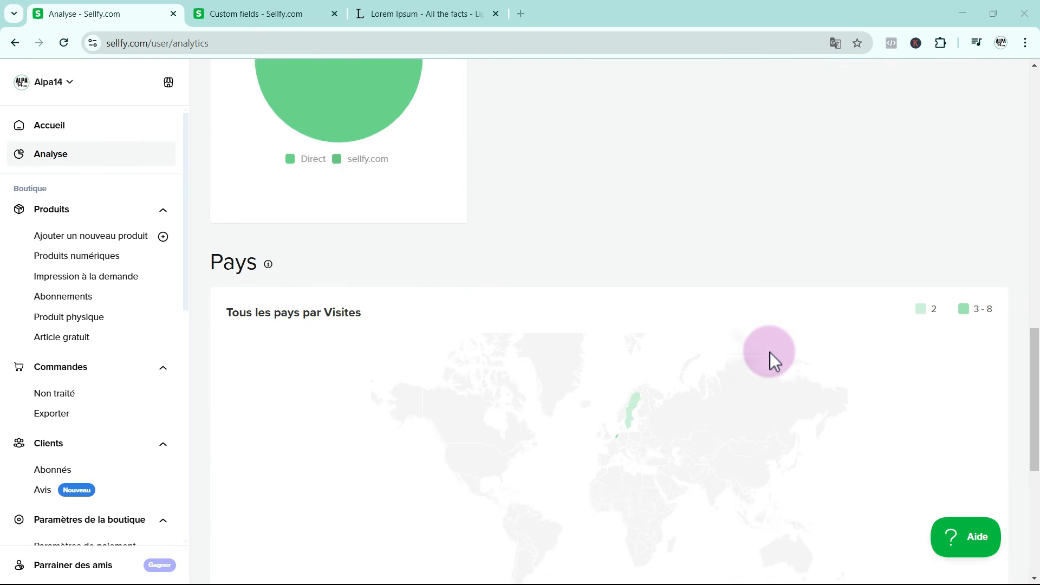
scroll(769, 352, down, 3)
scroll(736, 372, down, 4)
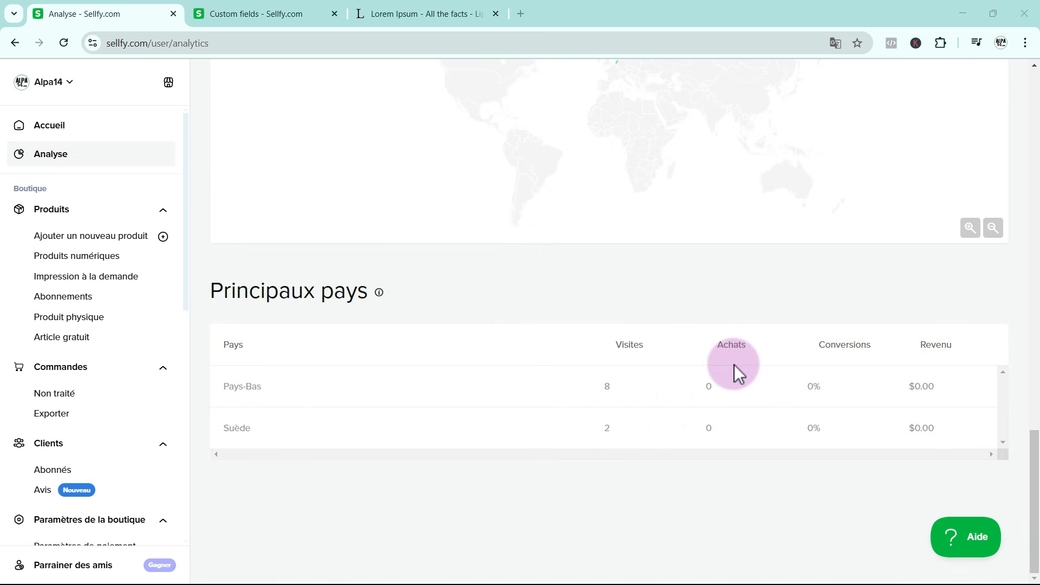
scroll(674, 398, up, 16)
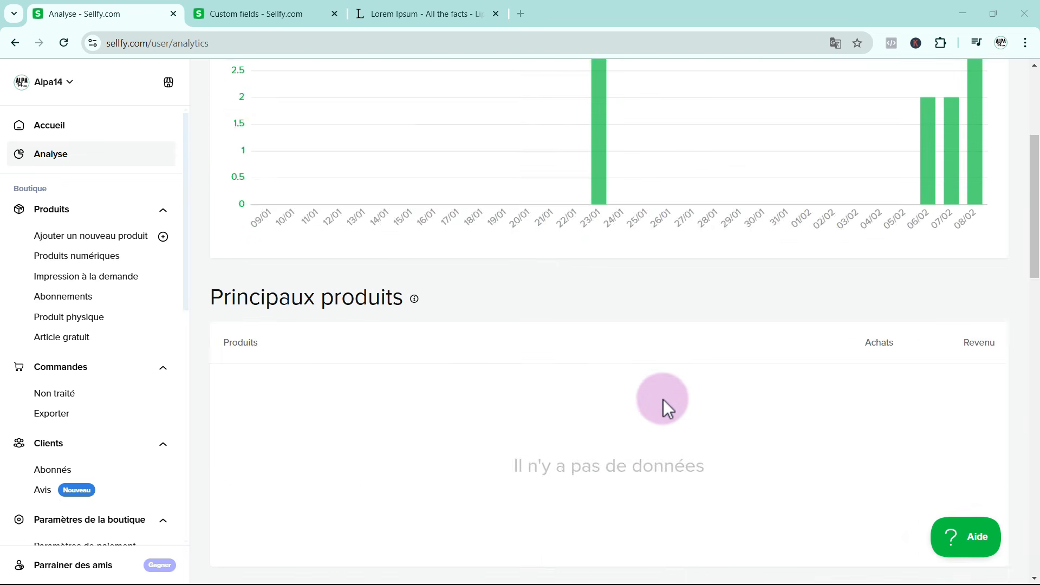
scroll(663, 399, up, 4)
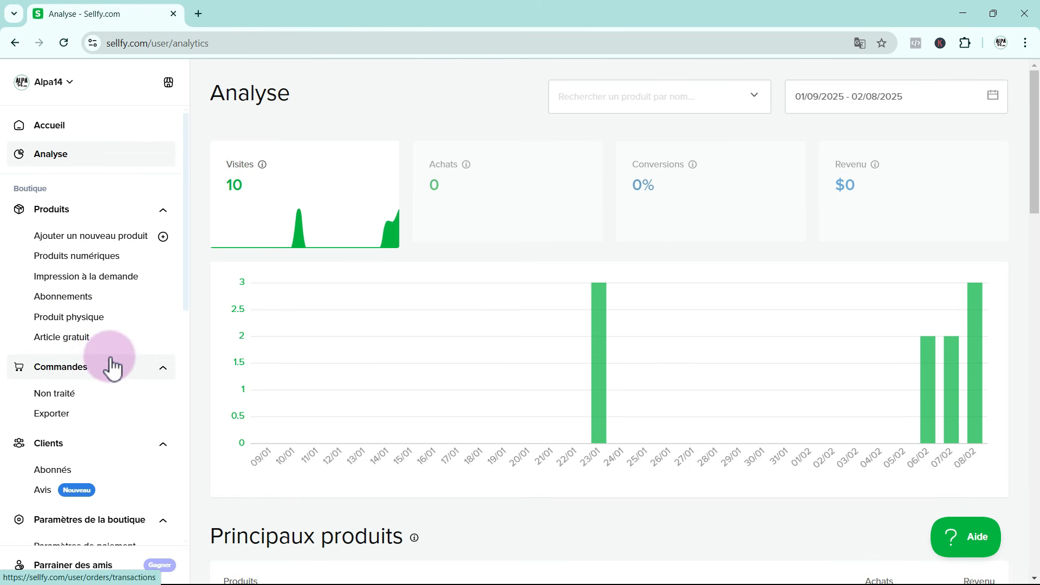
Review the shop's orders and customers pages, ending on the "Paramètres de la boutique" page
click(76, 374)
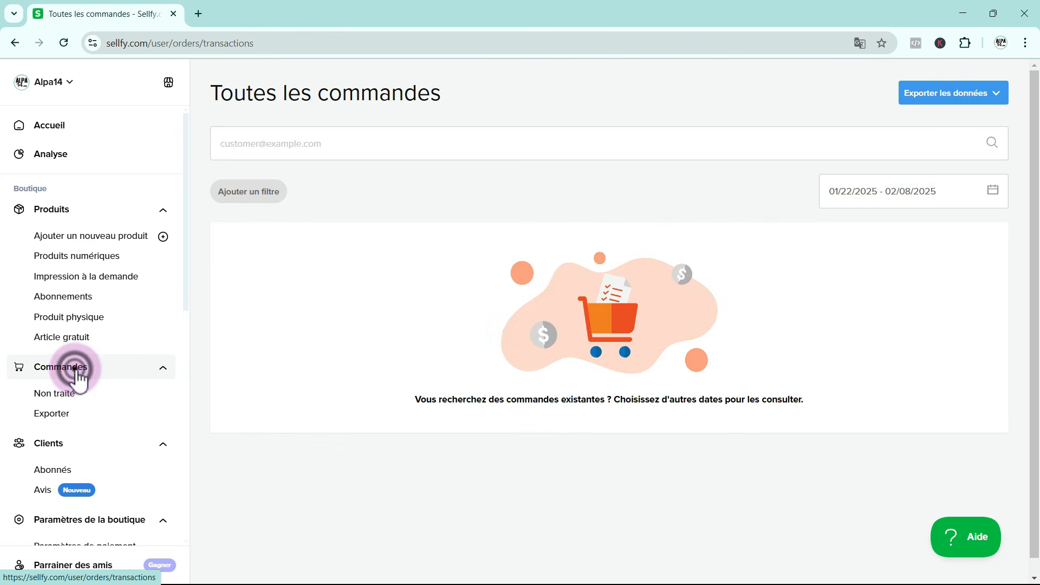
scroll(122, 381, down, 1)
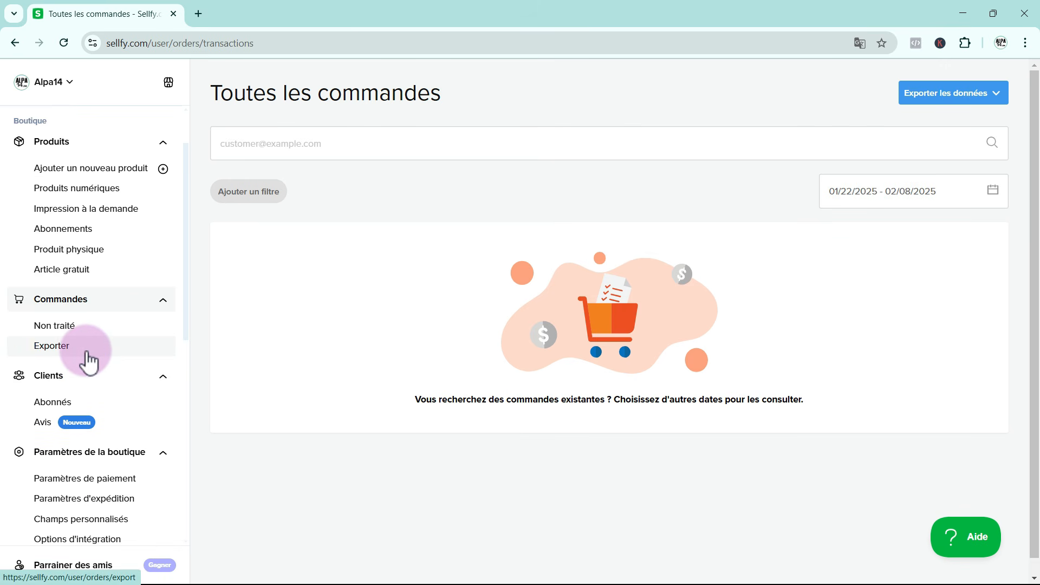
click(77, 386)
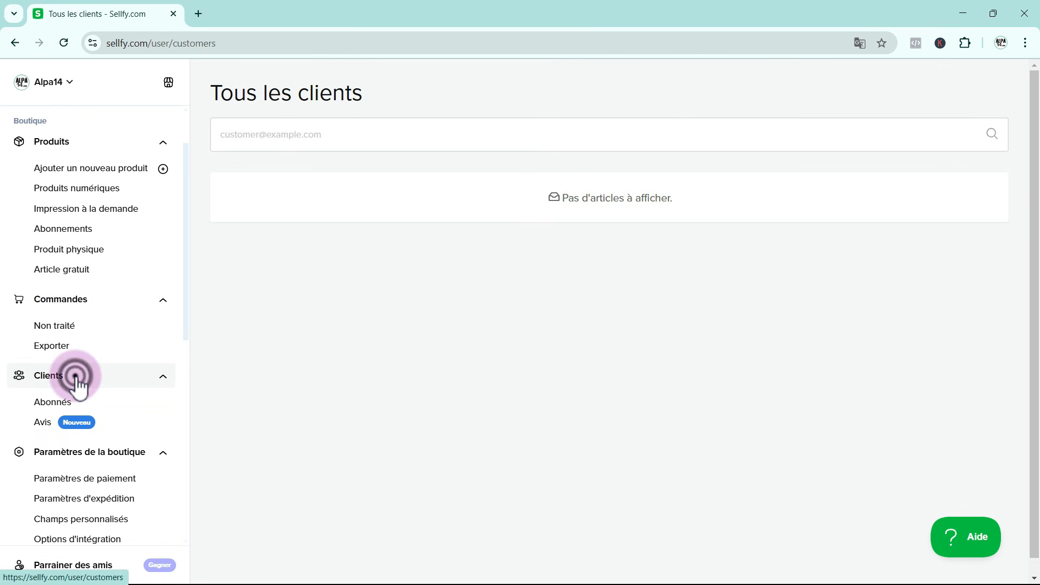
scroll(257, 458, down, 1)
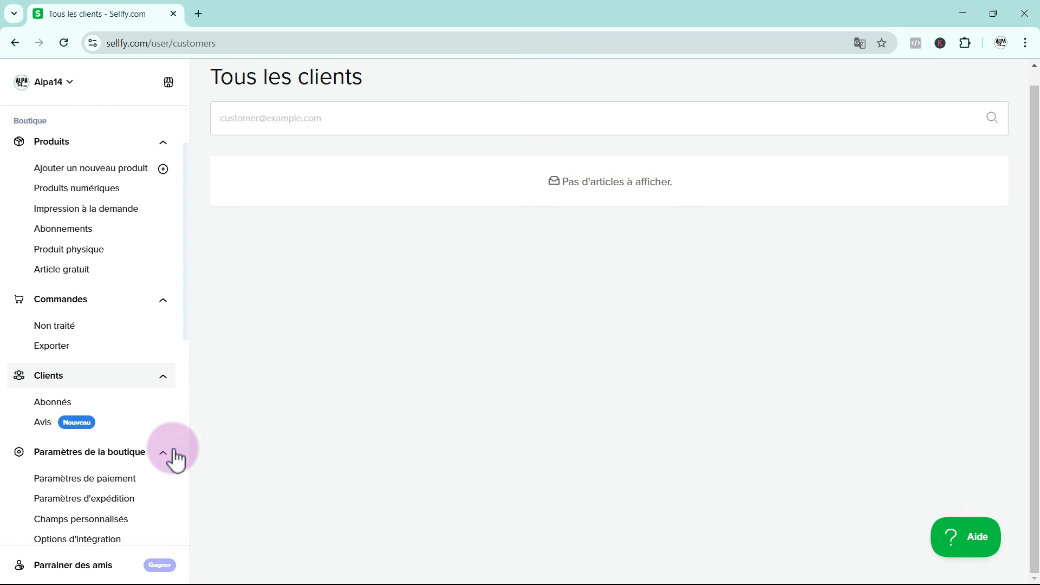
scroll(162, 443, down, 2)
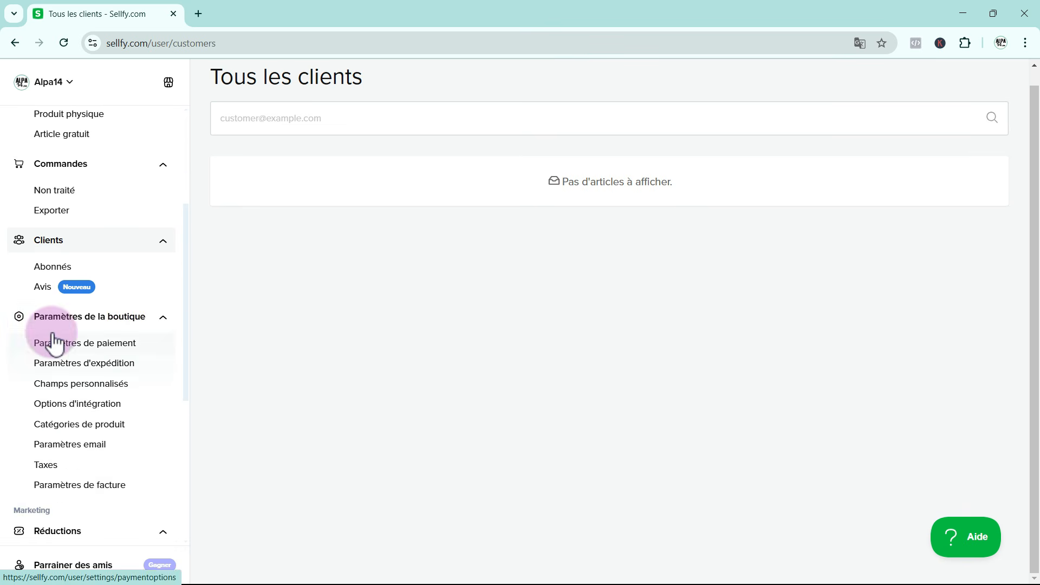
click(98, 319)
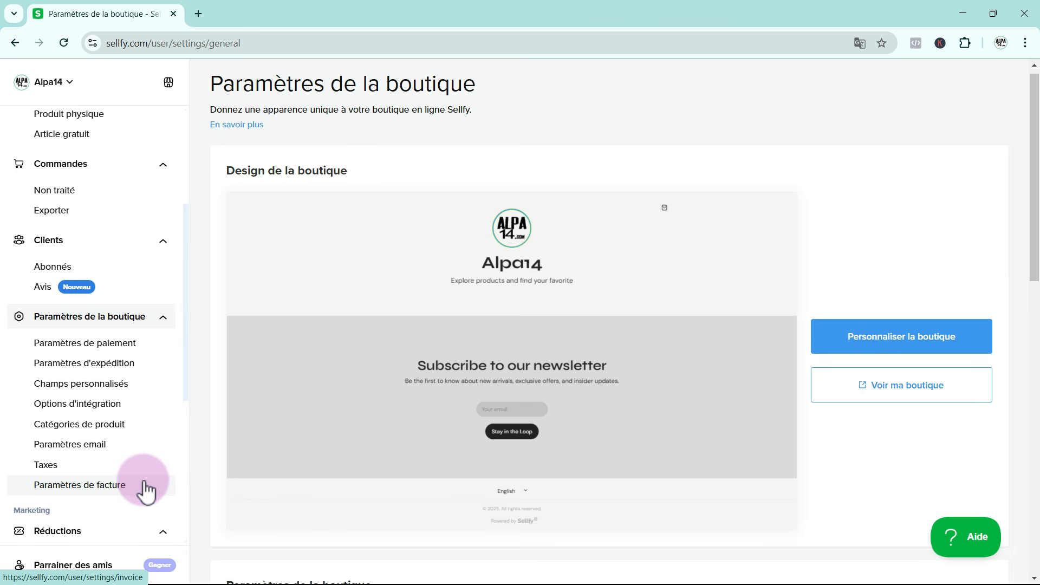
Look through the marketing sections: discounts, email marketing and the affiliate programme
scroll(145, 488, down, 3)
click(49, 406)
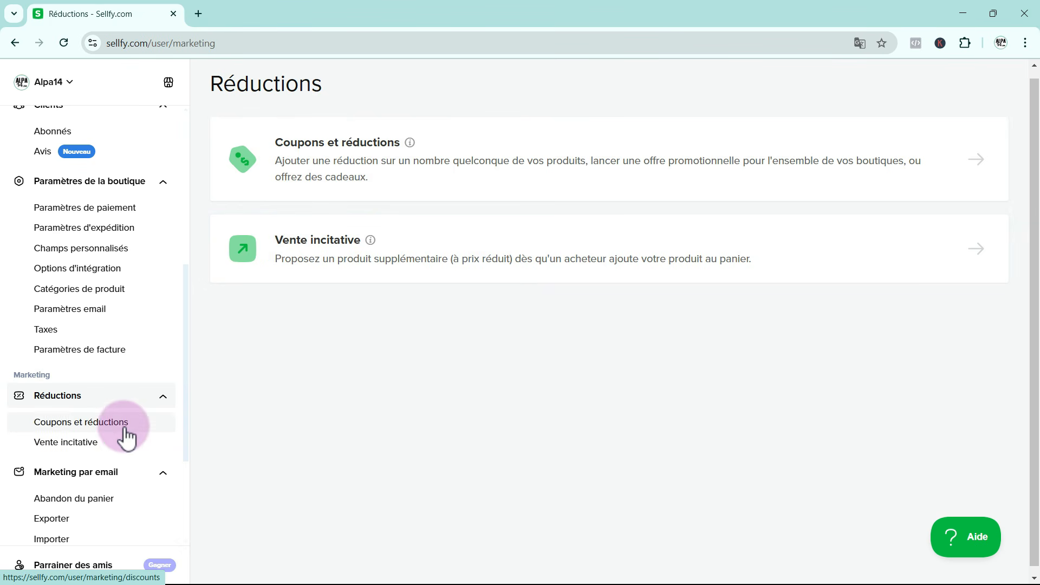
scroll(120, 437, down, 1)
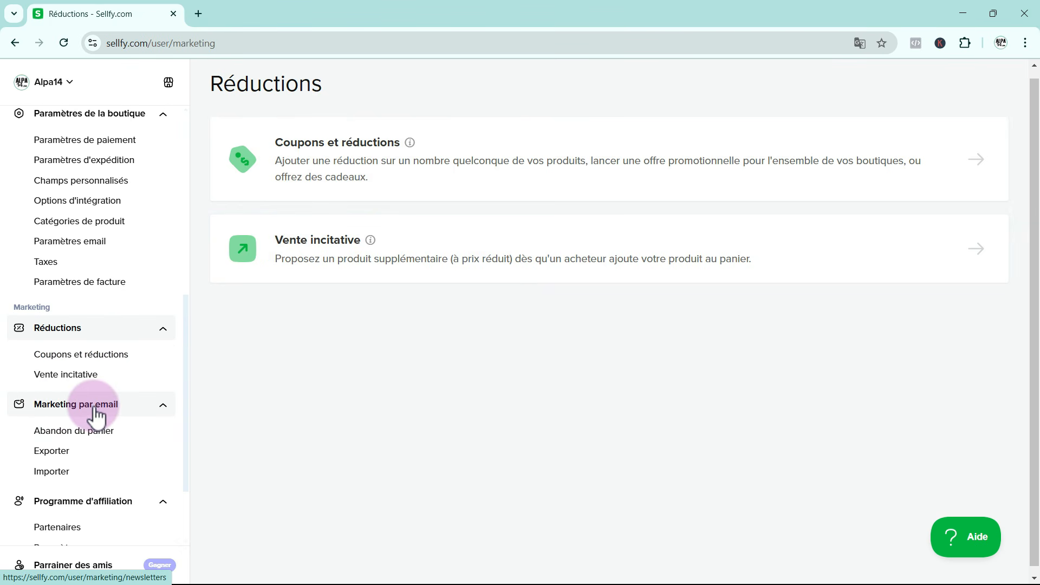
click(96, 416)
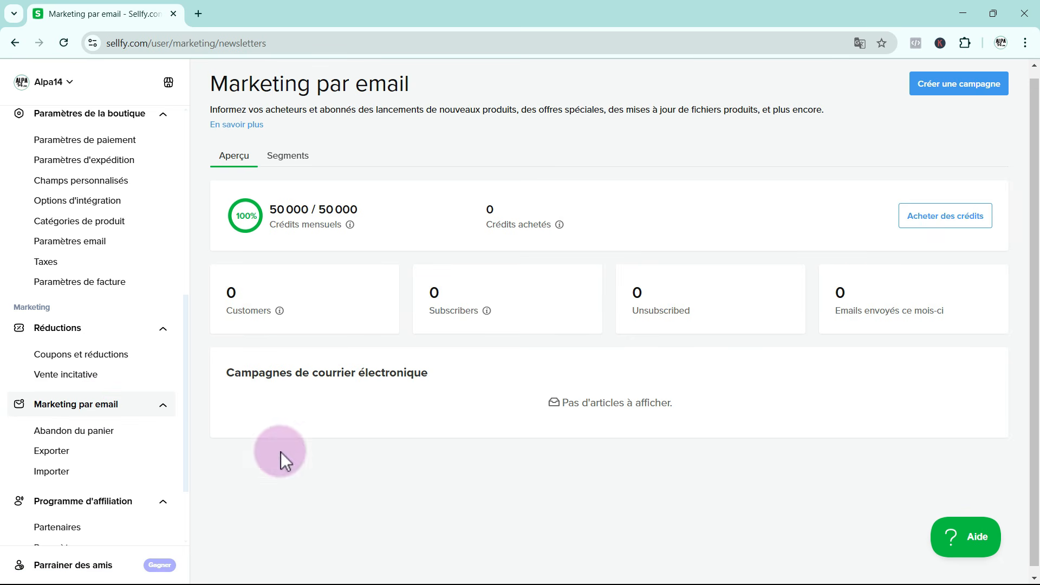
scroll(155, 482, down, 2)
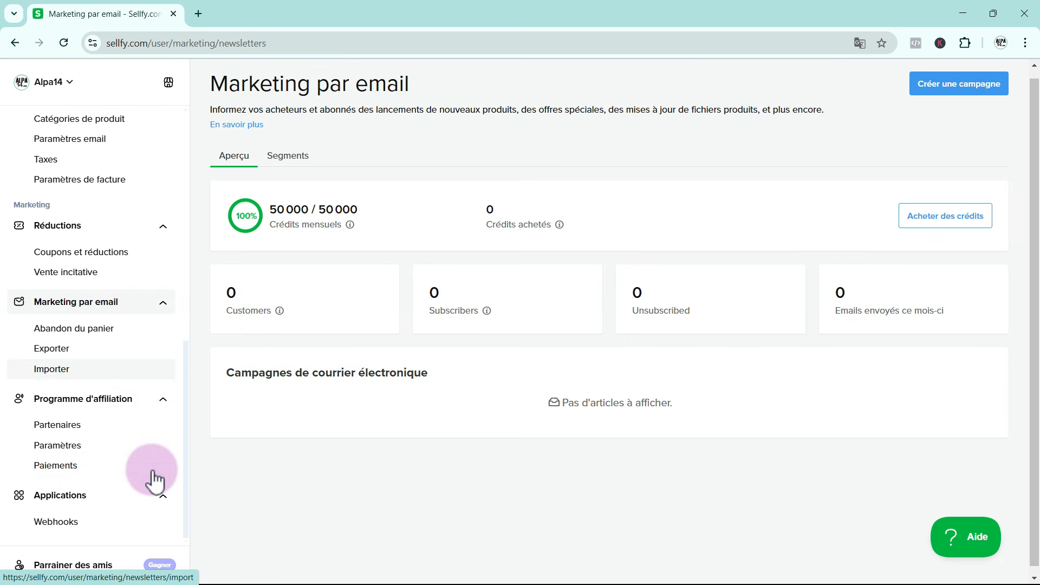
click(91, 407)
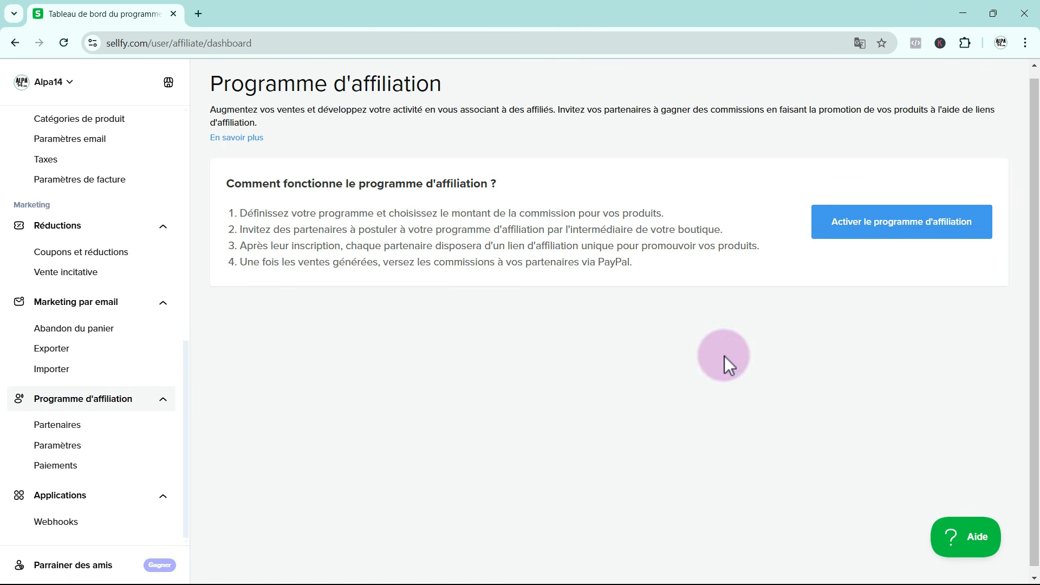
Browse the available app integrations, from Google Merchant Center to Patreon
click(63, 502)
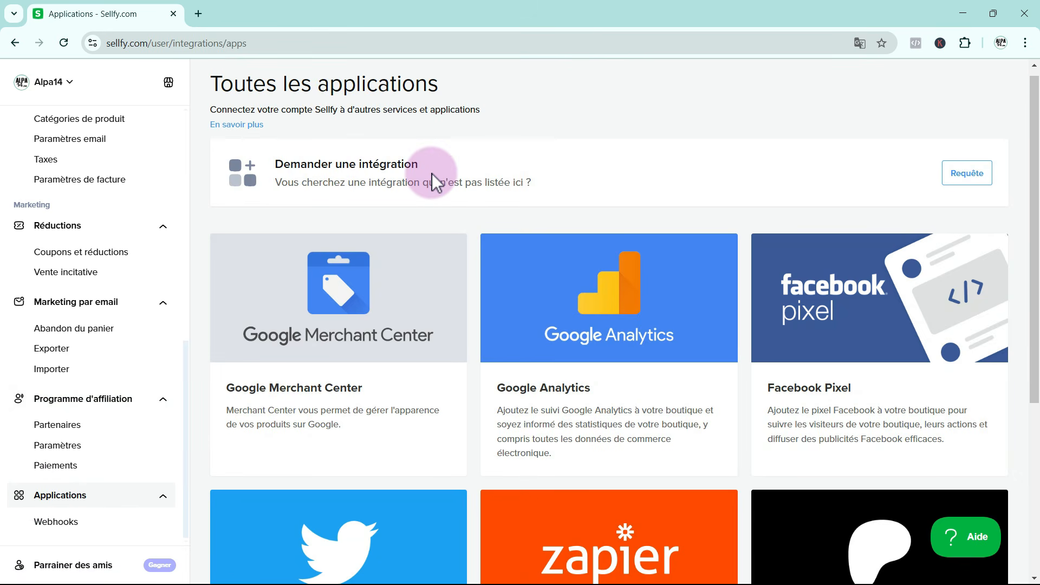
scroll(654, 292, down, 3)
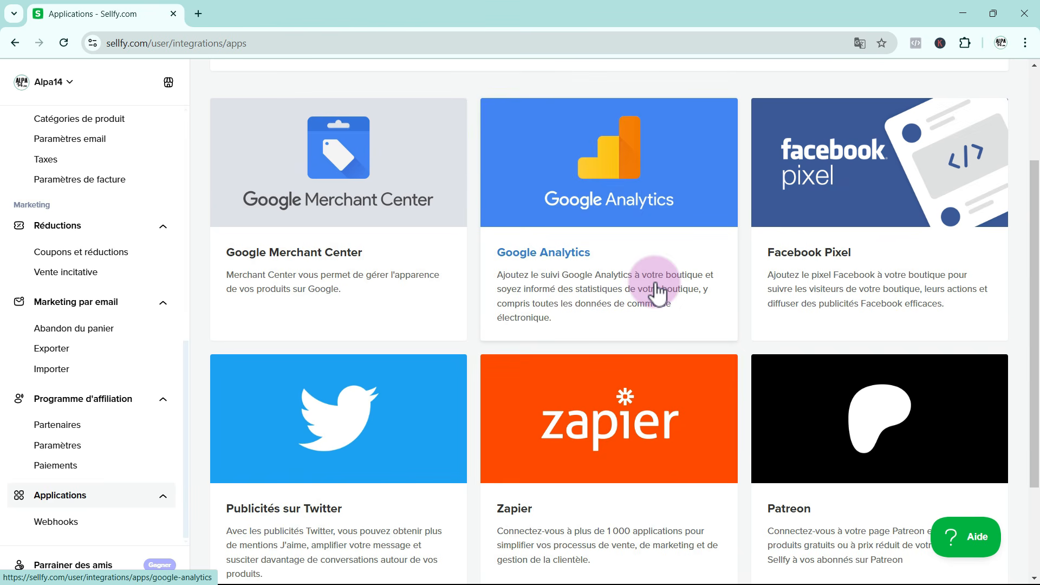
scroll(657, 291, down, 3)
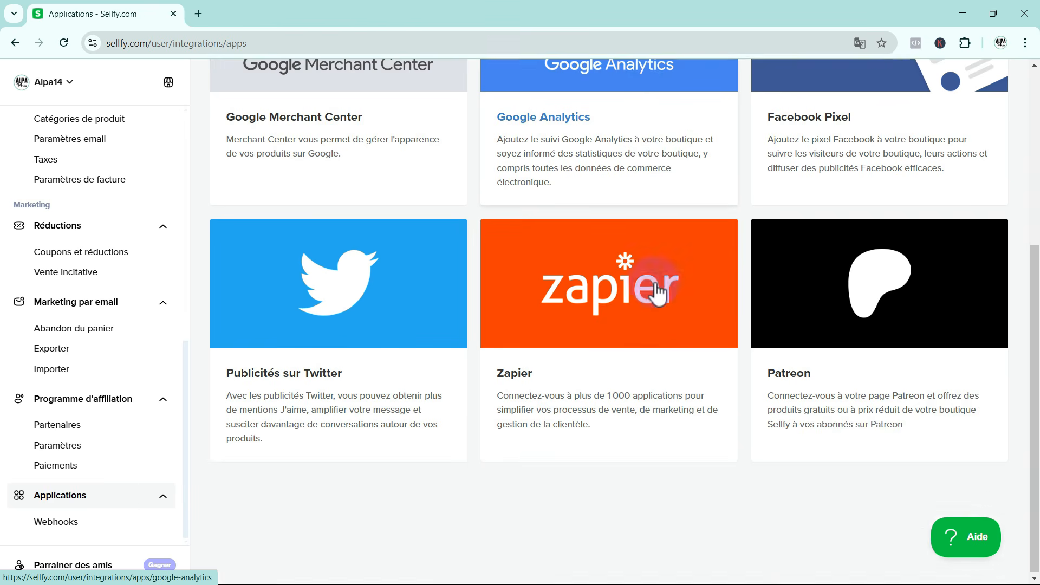
Review the "Parrainer des amis" page, highlighting the invitation link and the sentence about the referral credit
click(69, 563)
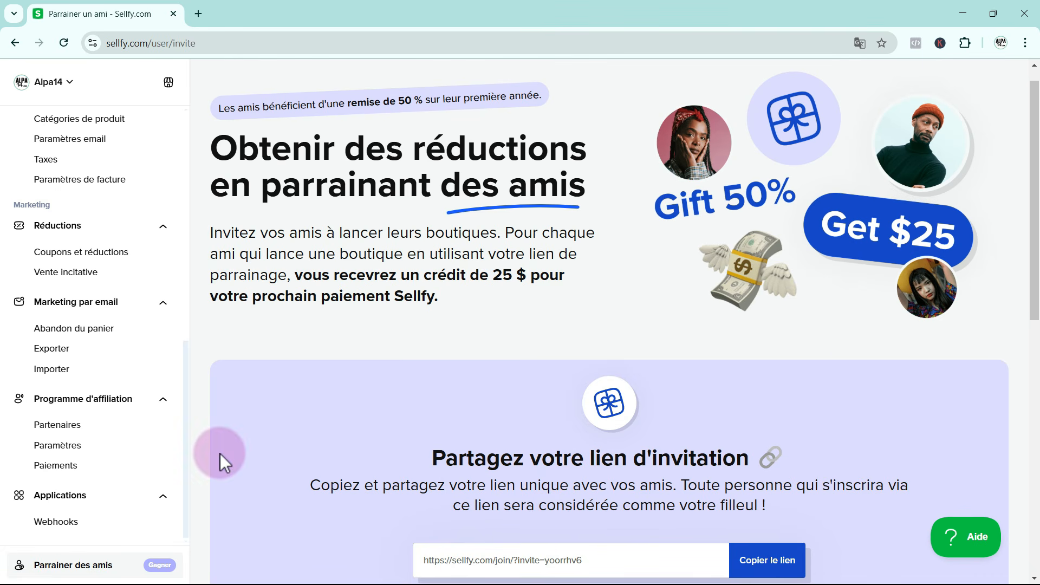
drag(422, 560, 583, 560)
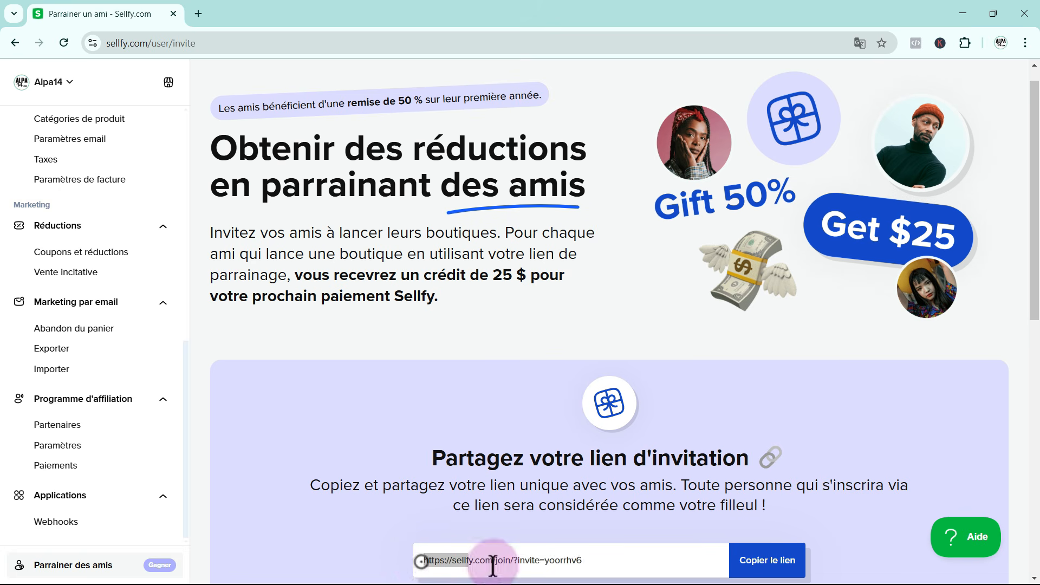
scroll(602, 564, down, 1)
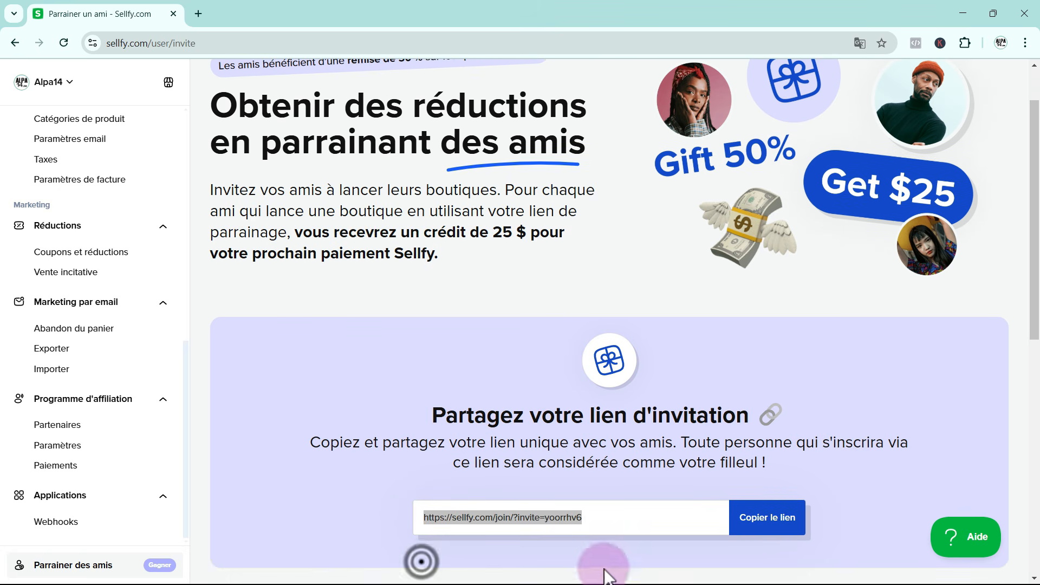
click(302, 232)
drag(318, 232, 565, 249)
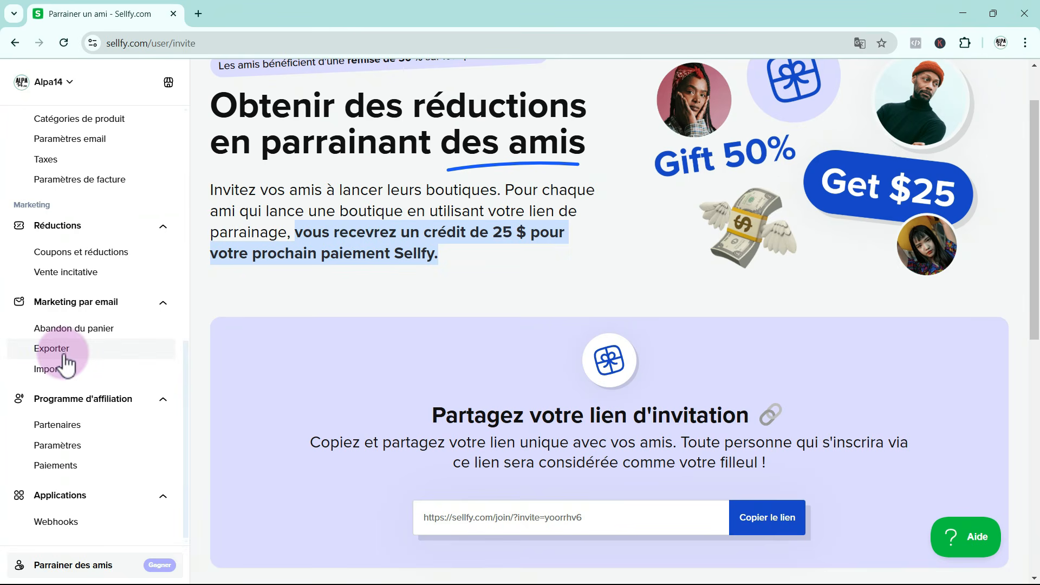
Return to the dashboard home and start adding a new digital product from the checklist
scroll(63, 360, up, 6)
scroll(65, 360, up, 3)
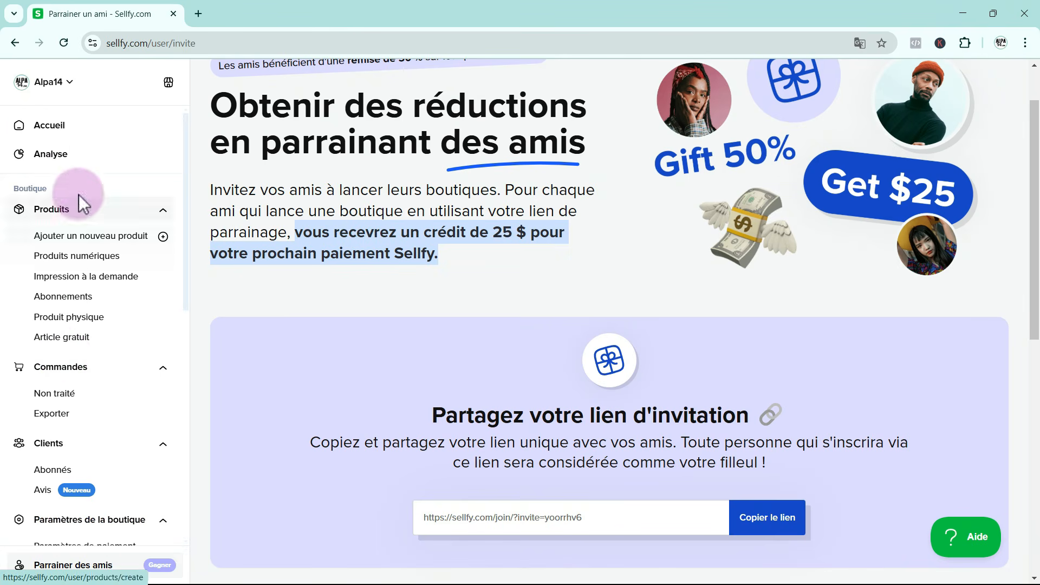
click(43, 130)
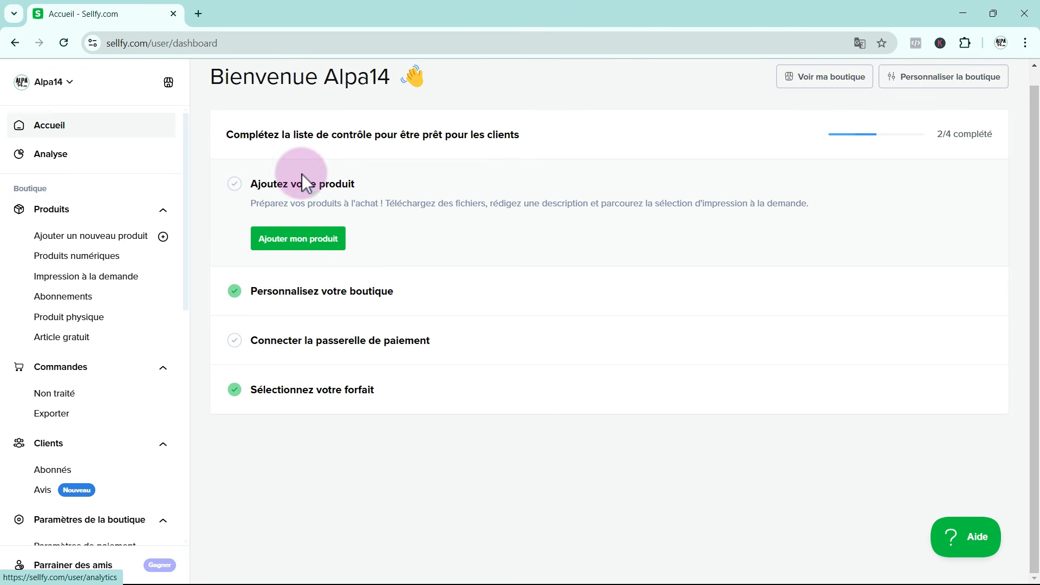
click(309, 242)
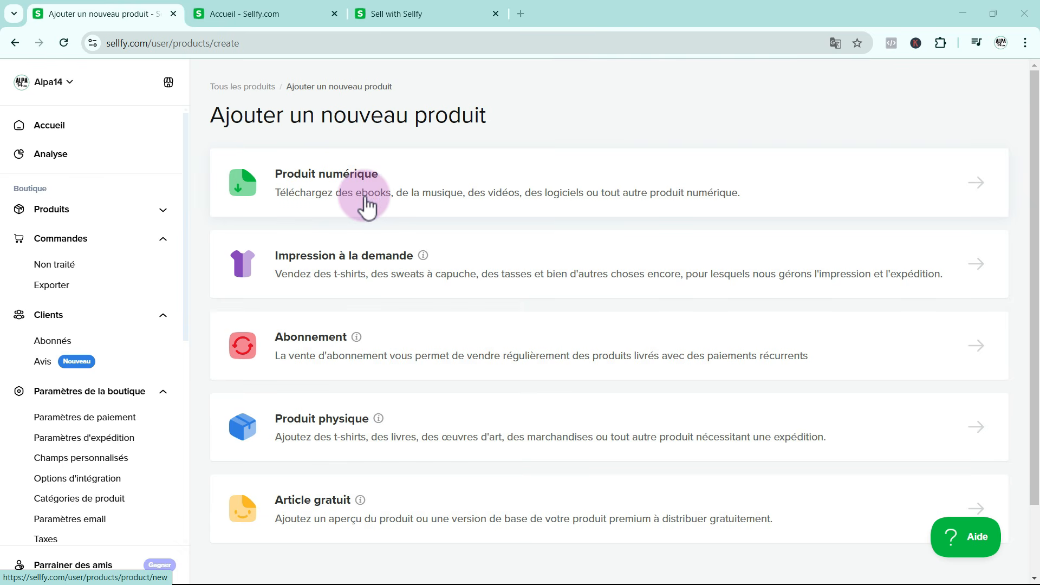
click(328, 186)
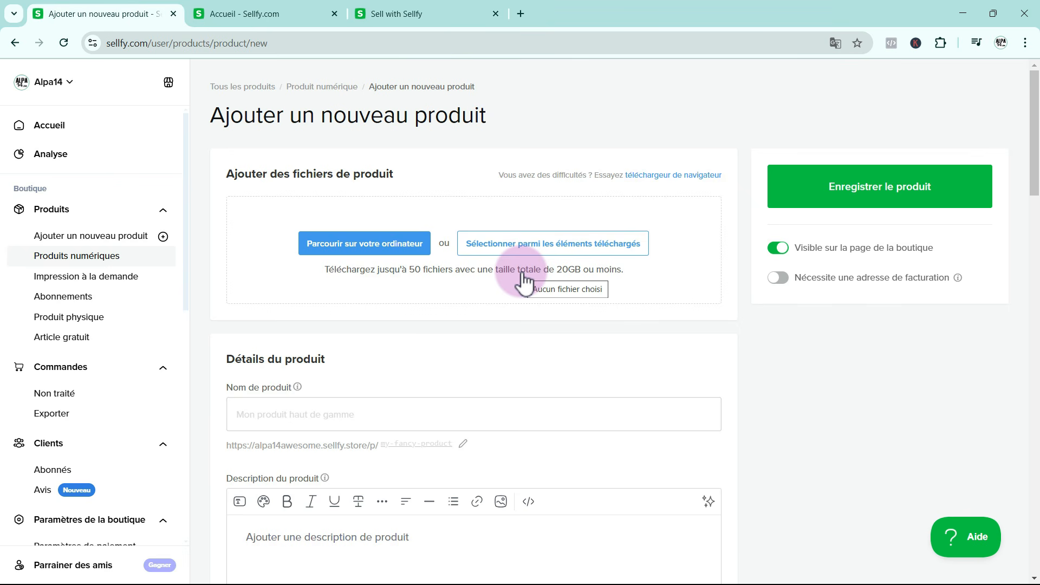
Upload OuiTeach-Interactive-Ebook-for-French-Absolute-Beginners.pdf from the e-book1 folder as the product file
click(376, 244)
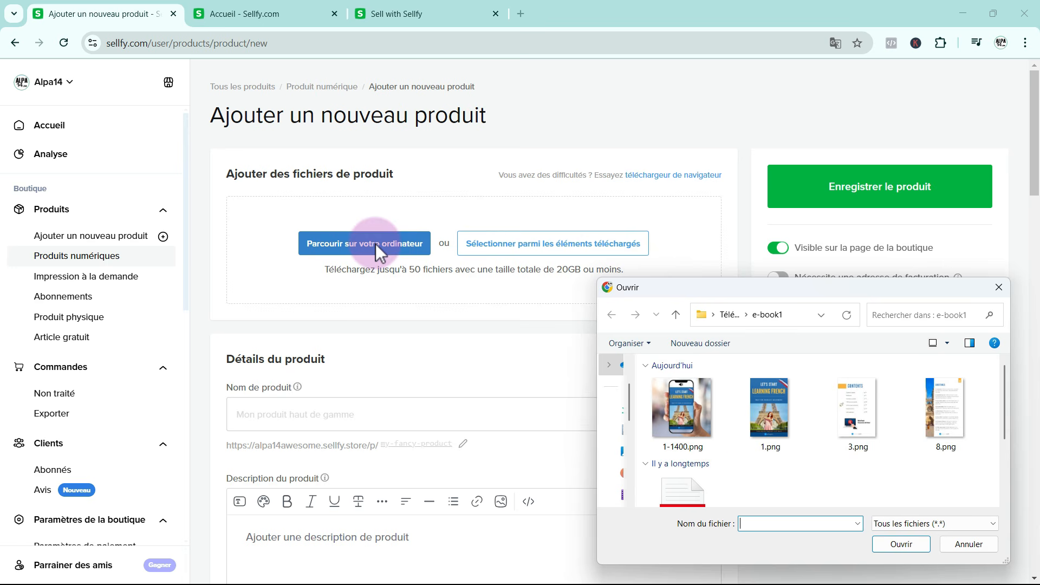
scroll(864, 402, down, 2)
click(675, 417)
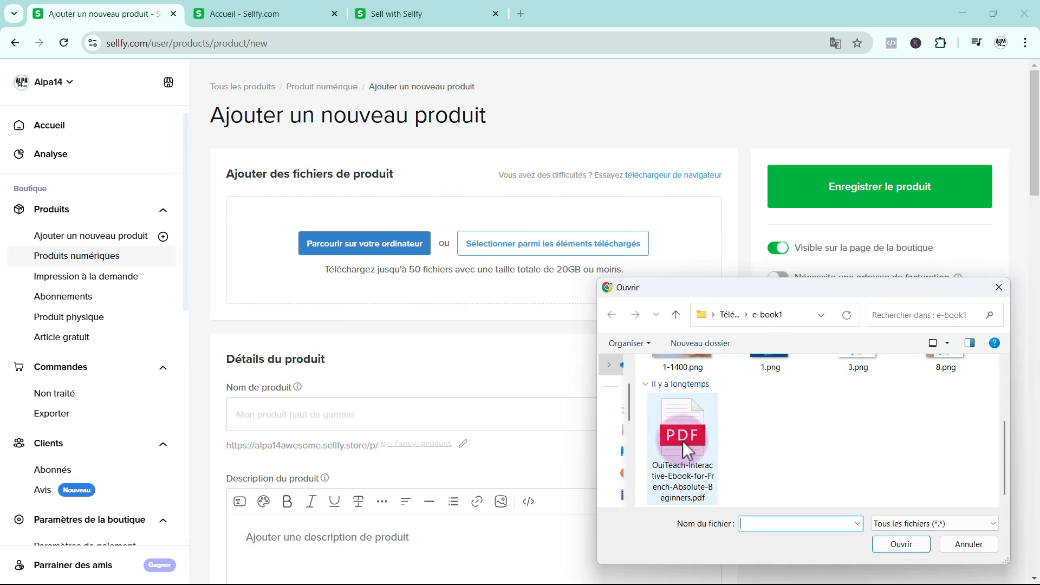
click(687, 432)
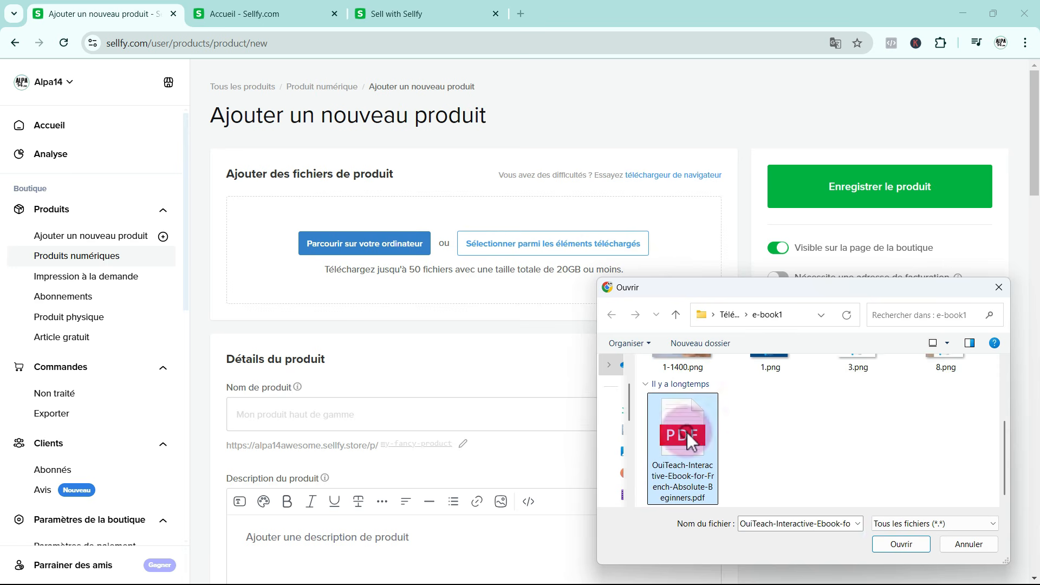
click(884, 544)
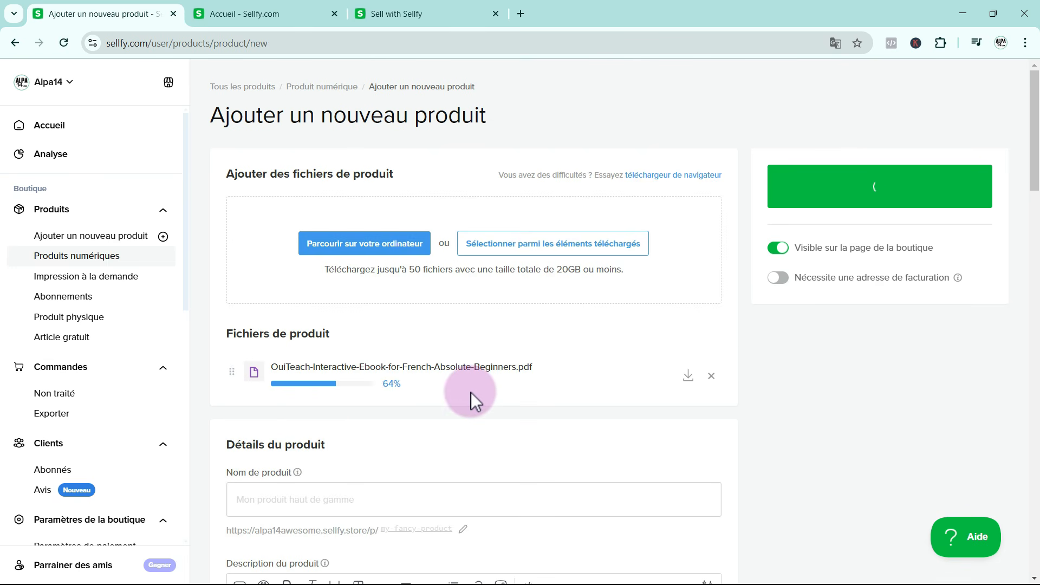
Name the product "A Complete Guide for Absolute Beginners in French"
scroll(505, 377, down, 3)
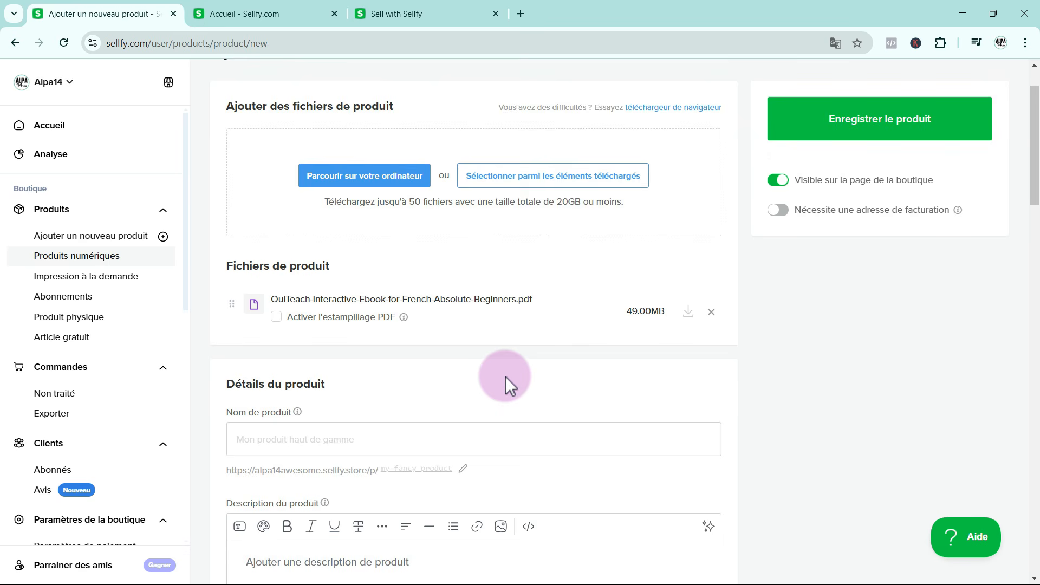
scroll(504, 376, down, 1)
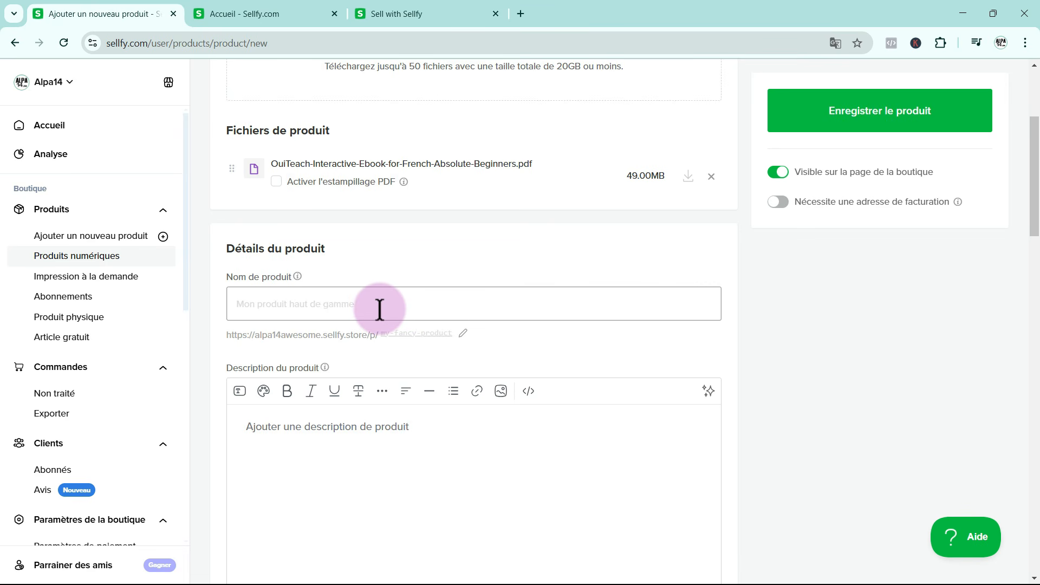
click(284, 301)
text(A Complete Guide for Absolute Beginners in French)
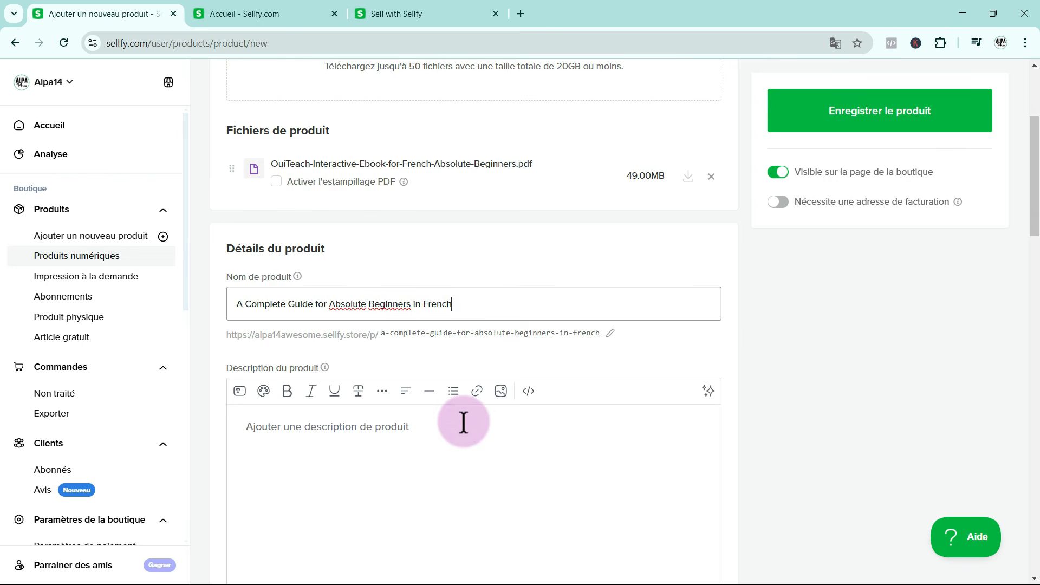
Paste the prepared ebook text with its "What's inside:" list into the product description
scroll(463, 422, down, 4)
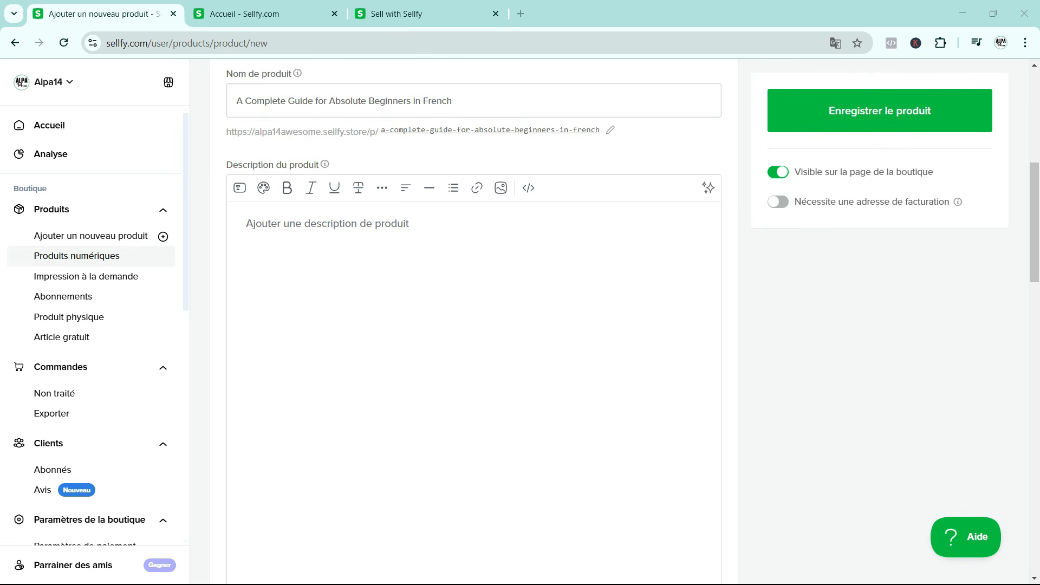
click(270, 224)
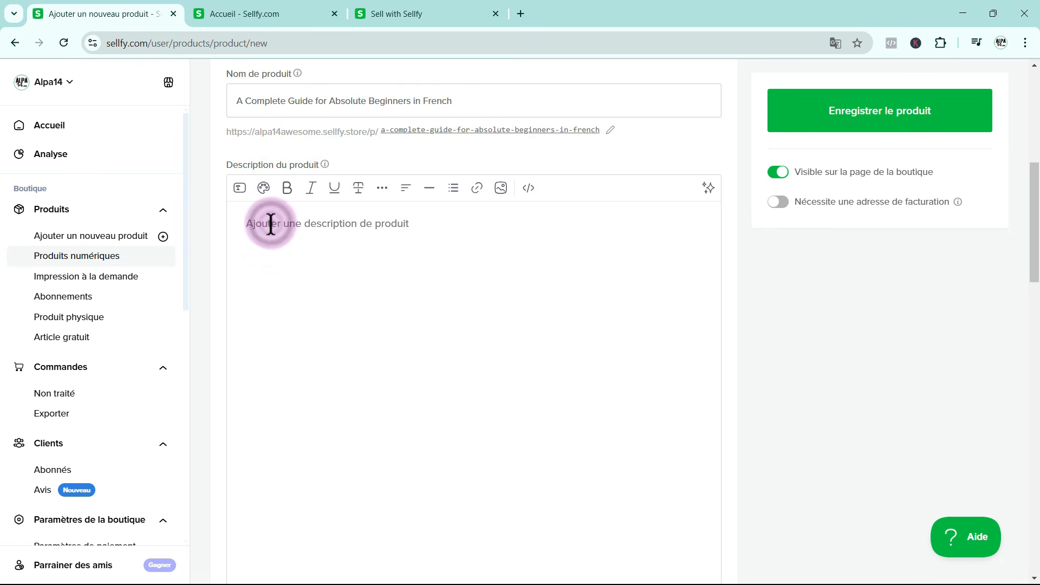
key(ctrl+v)
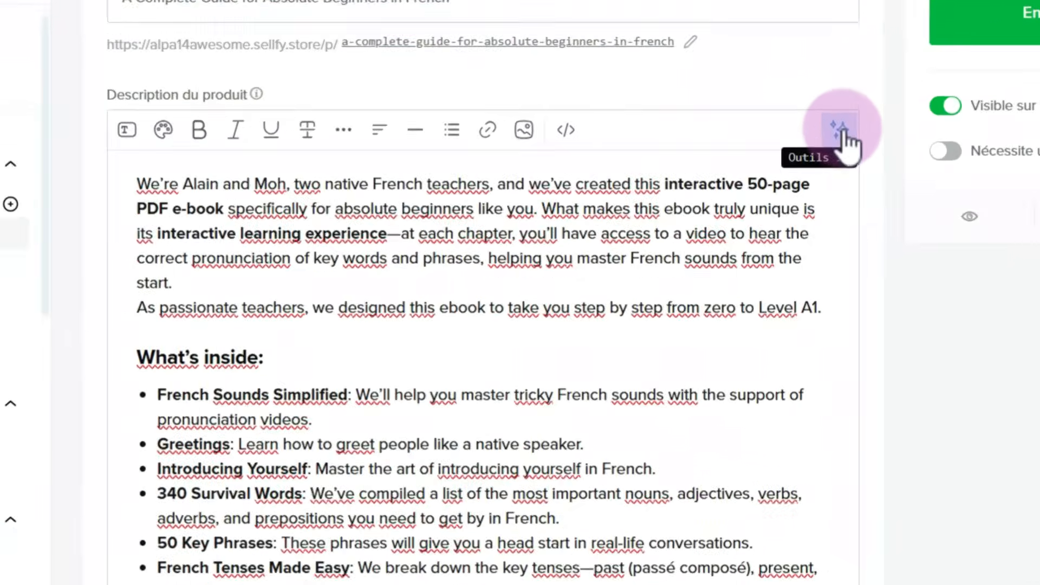
View the AI writing options for the product description, close them unused, and look over the pasted text
click(710, 189)
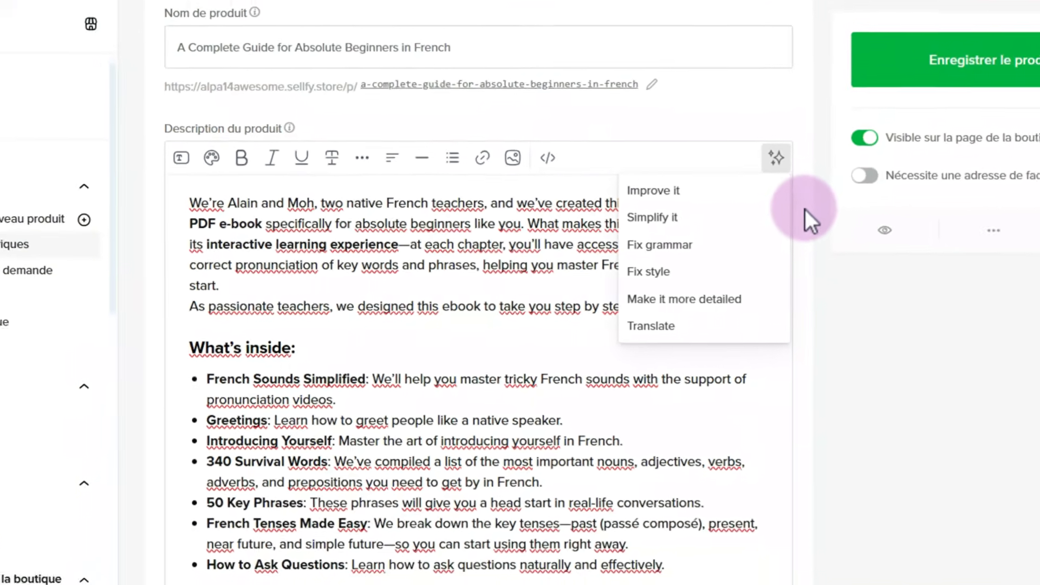
click(970, 163)
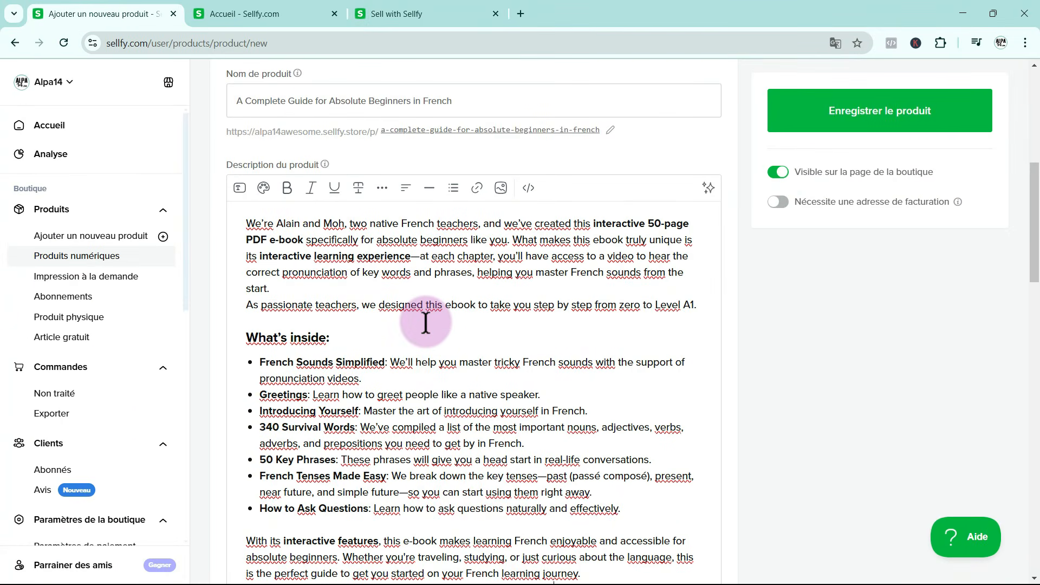
scroll(354, 289, down, 1)
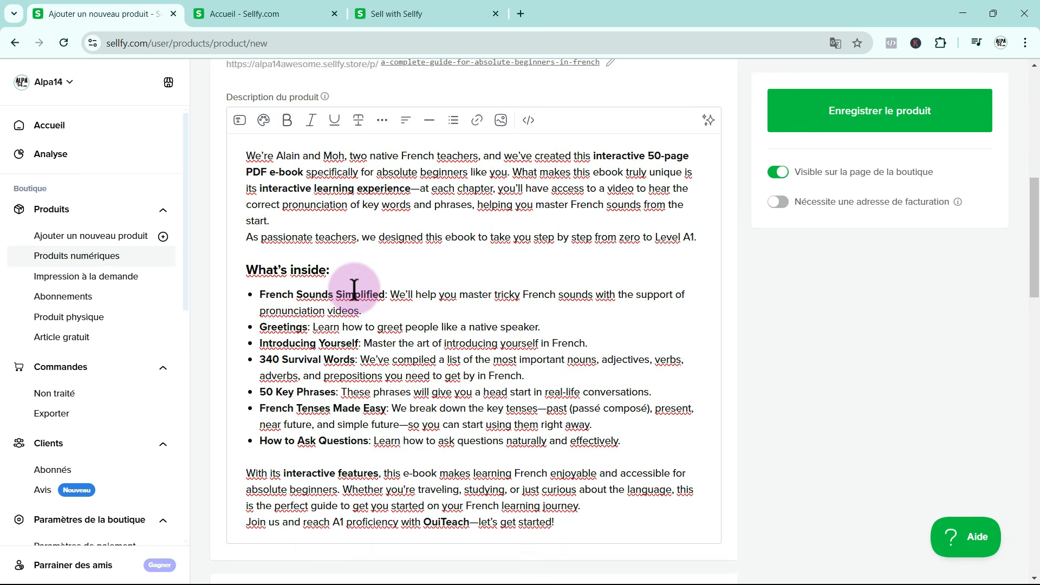
Create a new product category titled "e-books", visible on the shop page, and assign it to the product
scroll(354, 290, down, 4)
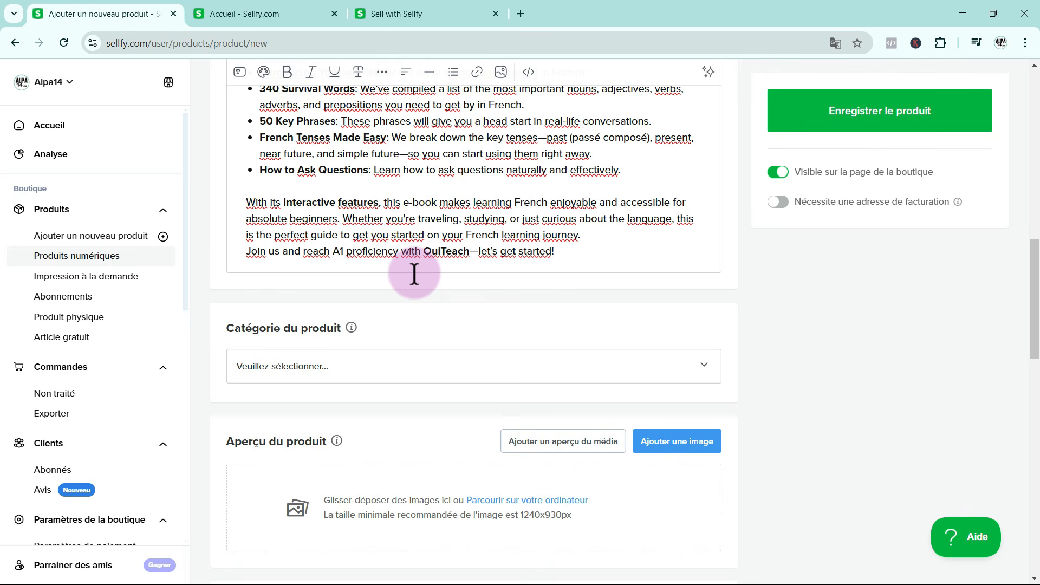
click(703, 373)
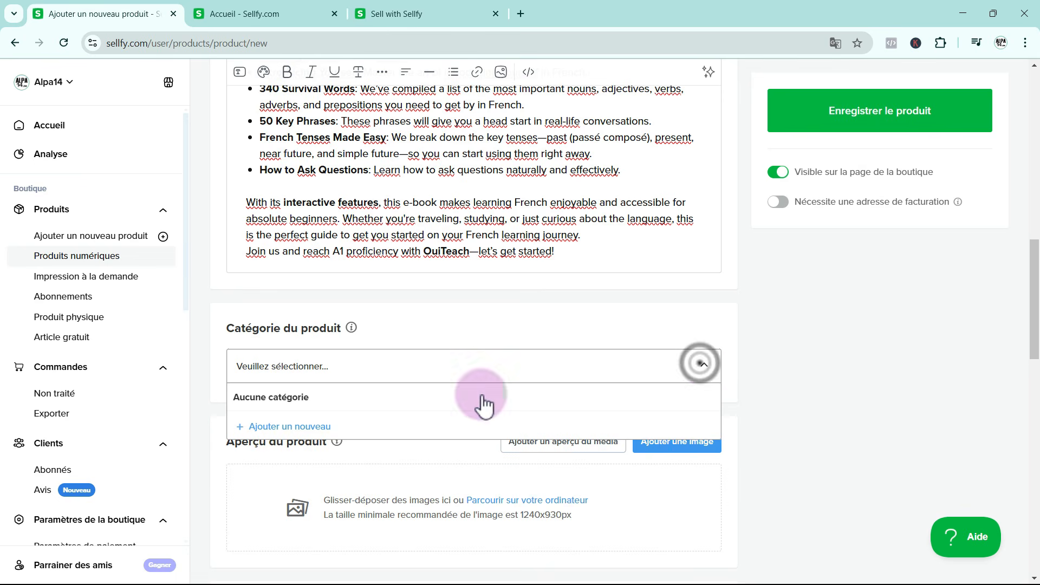
click(297, 427)
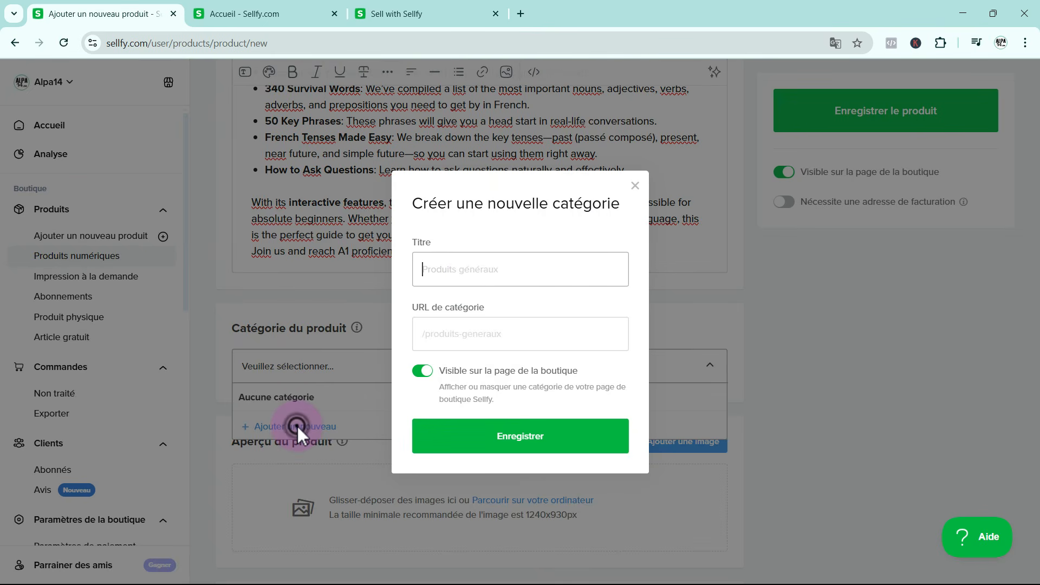
click(469, 273)
text(e)
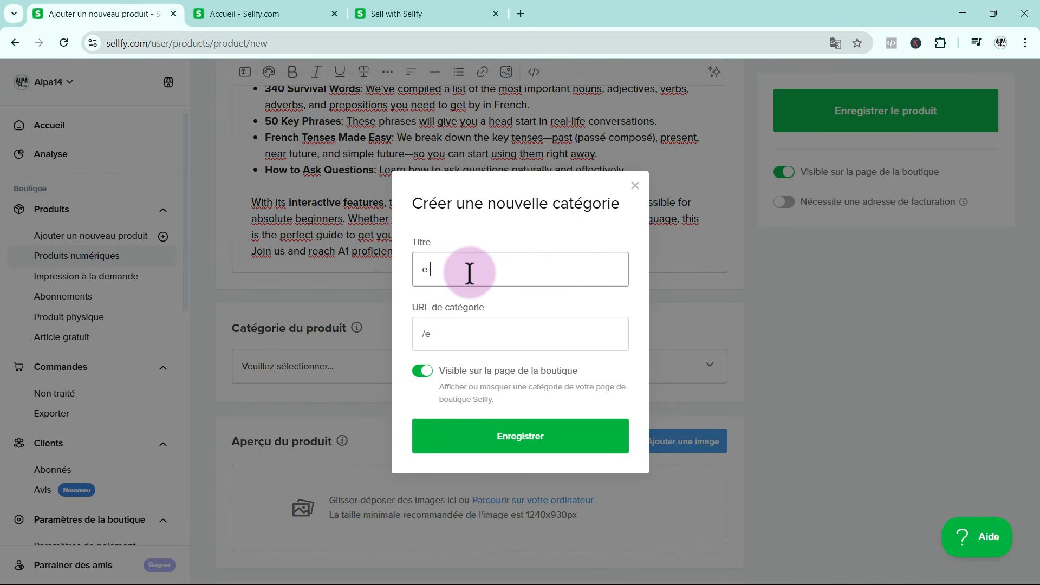
text(-books)
click(533, 444)
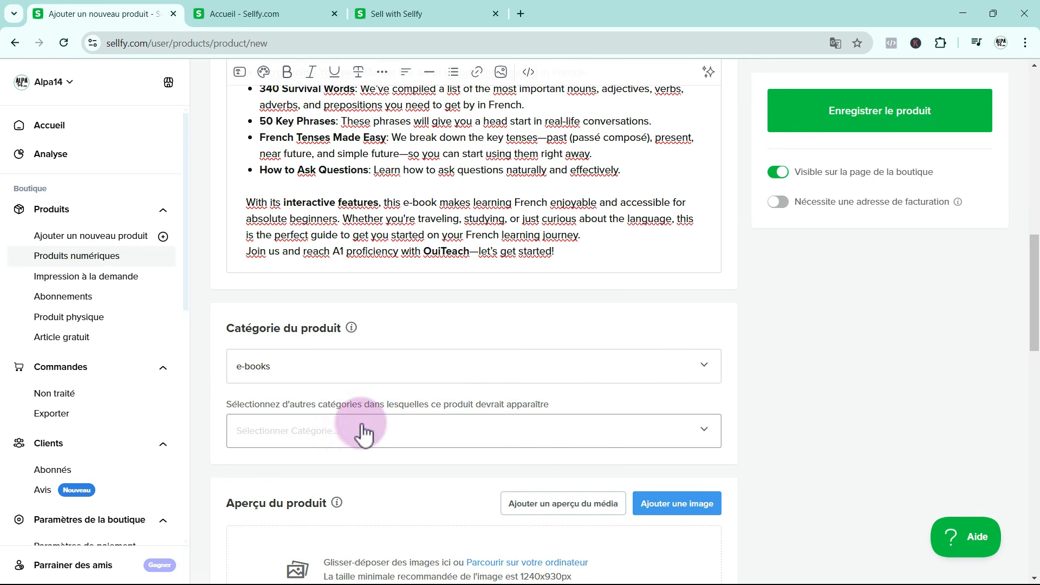
Add 1-1400.png, 1.png, 3.png and 8.png from the e-book1 folder as the product preview images
scroll(546, 454, down, 3)
scroll(546, 456, down, 1)
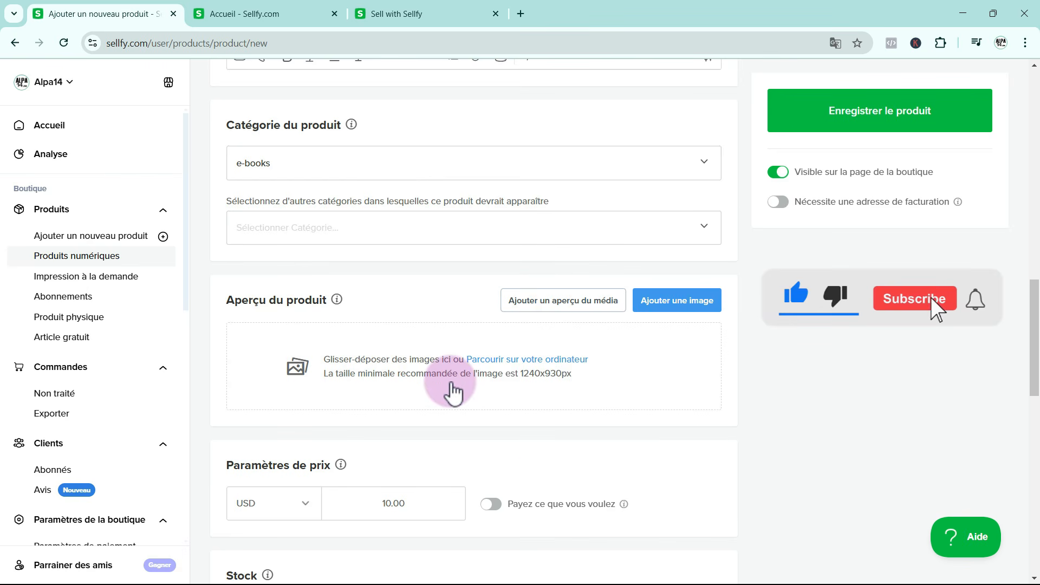
click(664, 304)
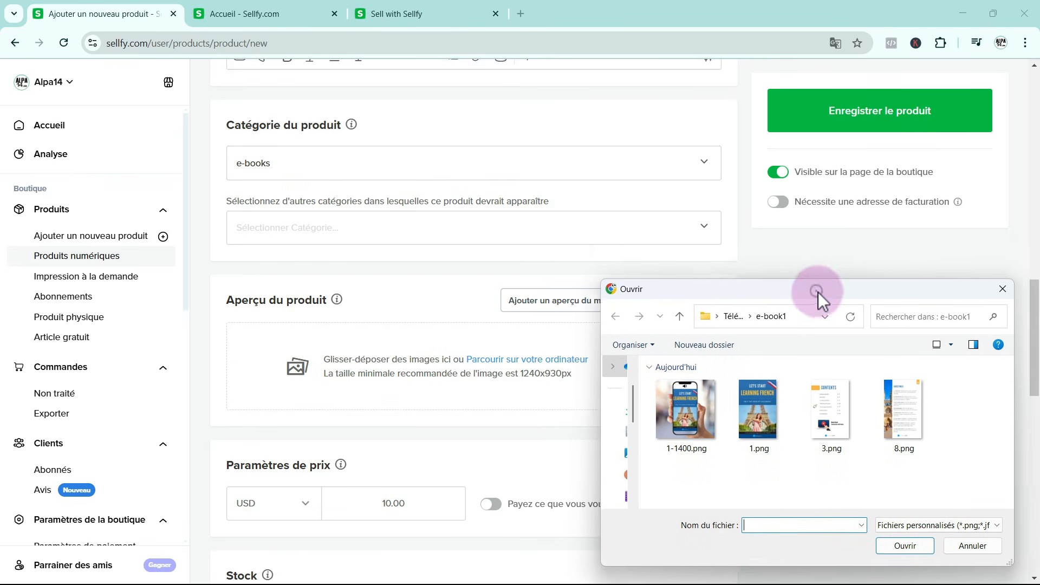
drag(817, 292, 839, 296)
drag(963, 501, 406, 371)
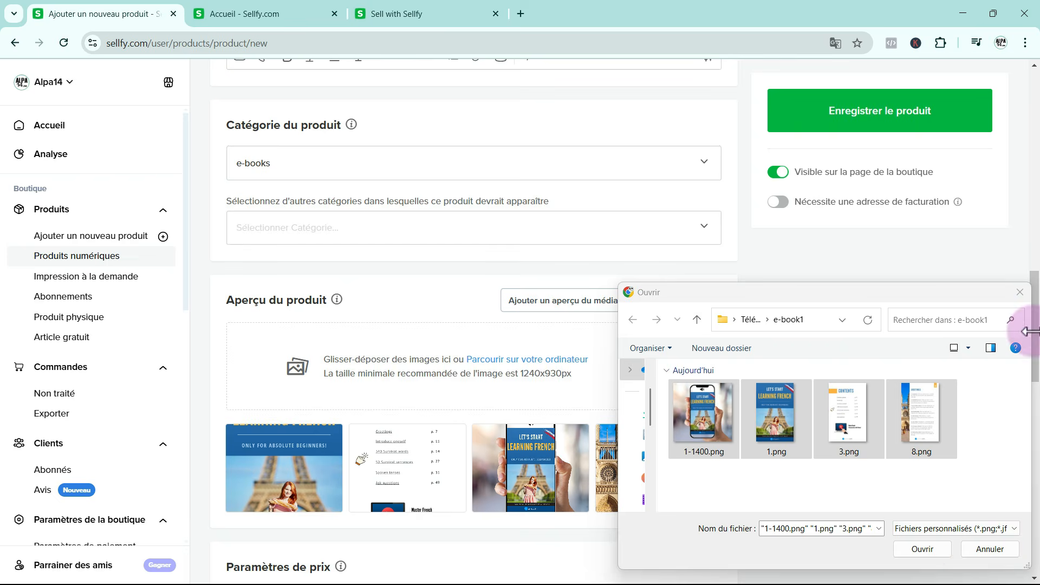
click(1021, 292)
Reorder the product preview images so the hand-held phone mockup of the ebook cover comes first
scroll(591, 374, down, 2)
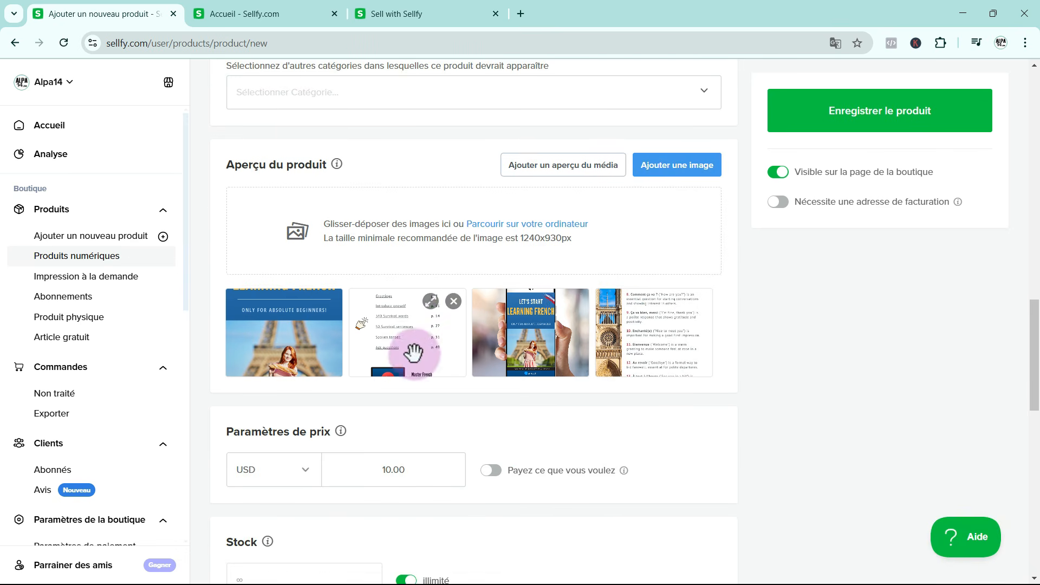
scroll(406, 357, up, 1)
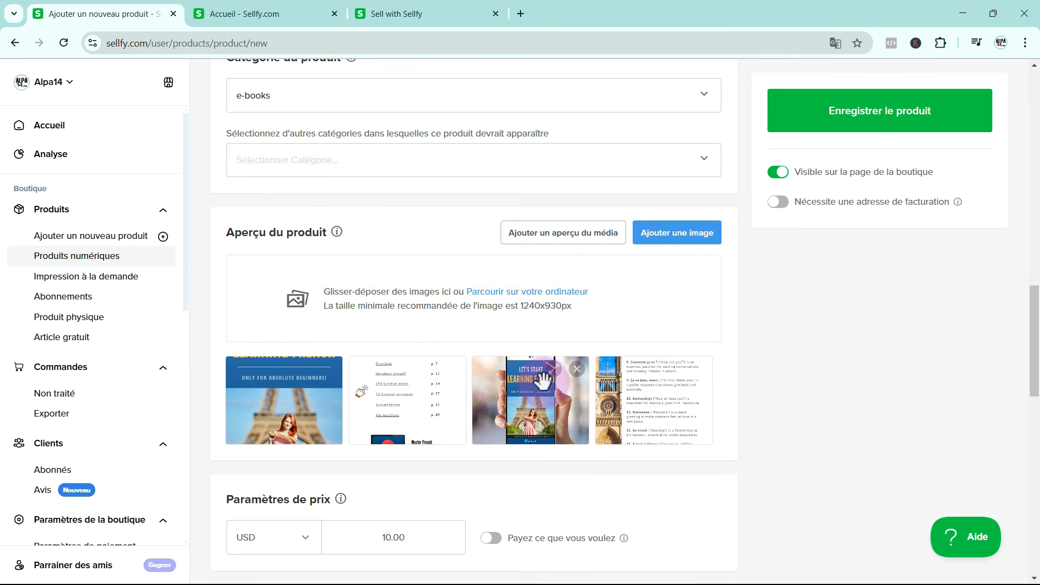
drag(533, 407, 244, 407)
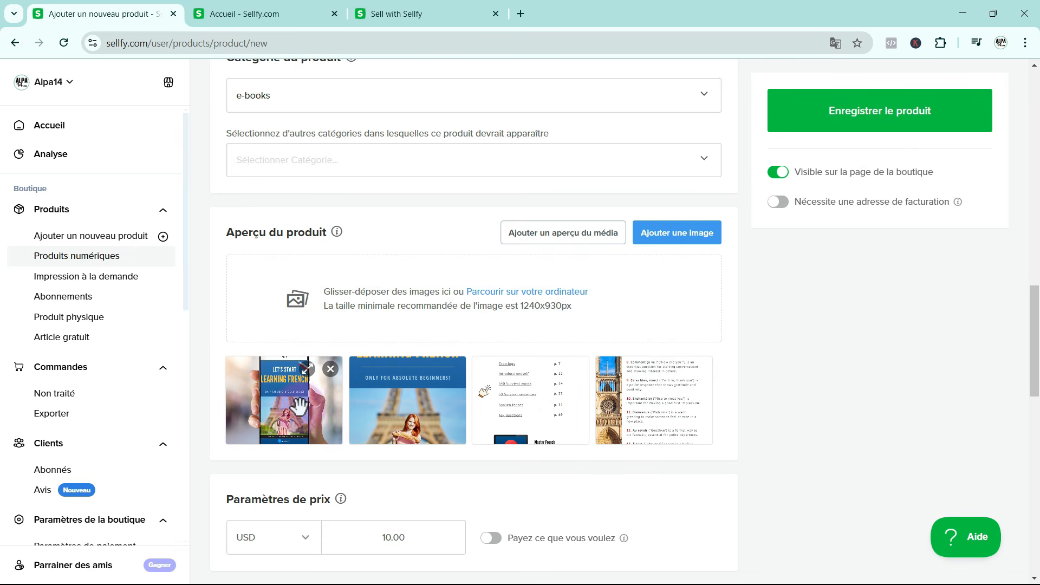
Set the product's price to 5.95 with EUR as the currency
scroll(524, 370, down, 1)
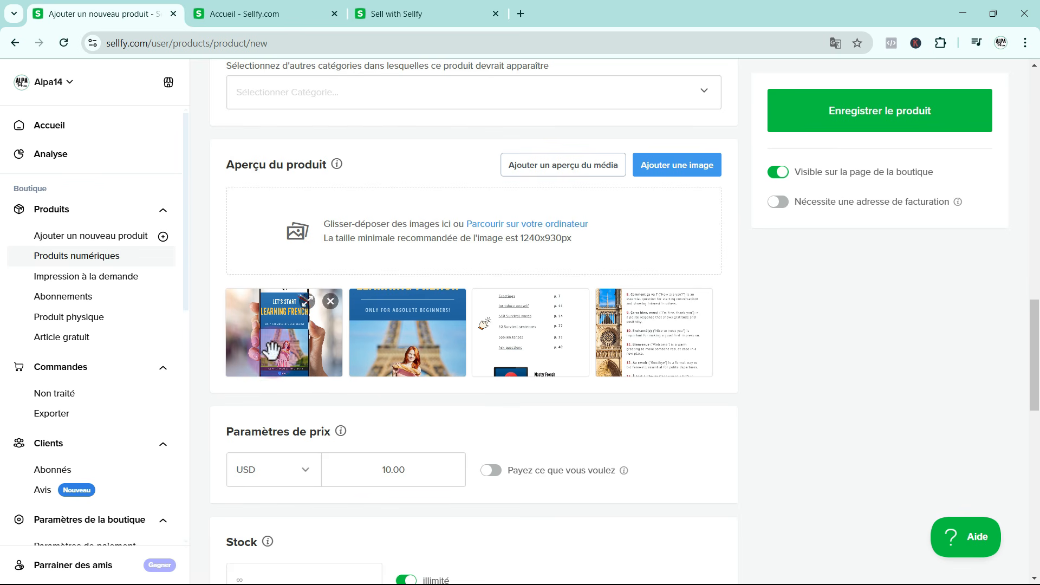
scroll(318, 395, down, 2)
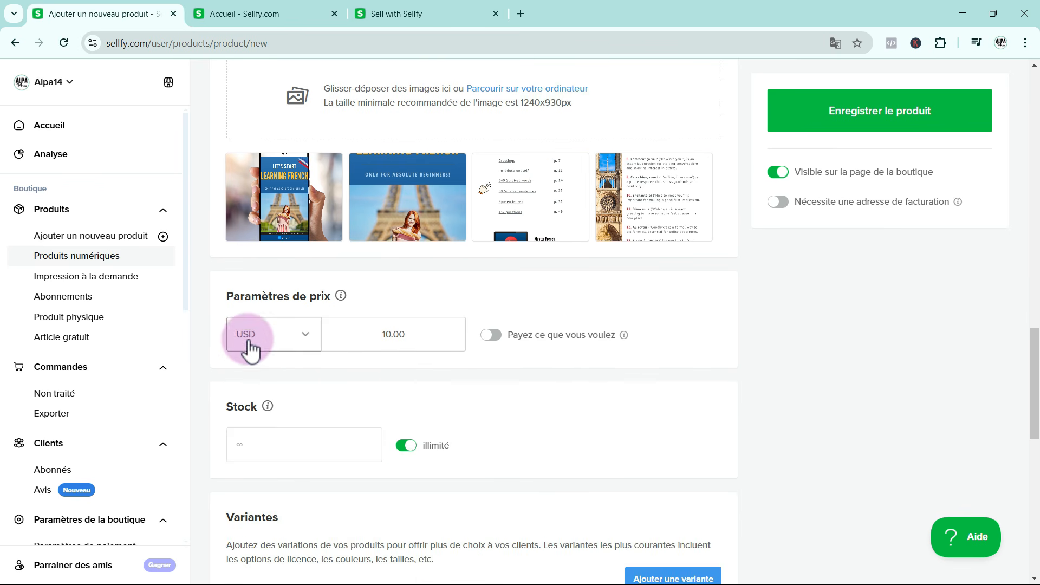
click(304, 336)
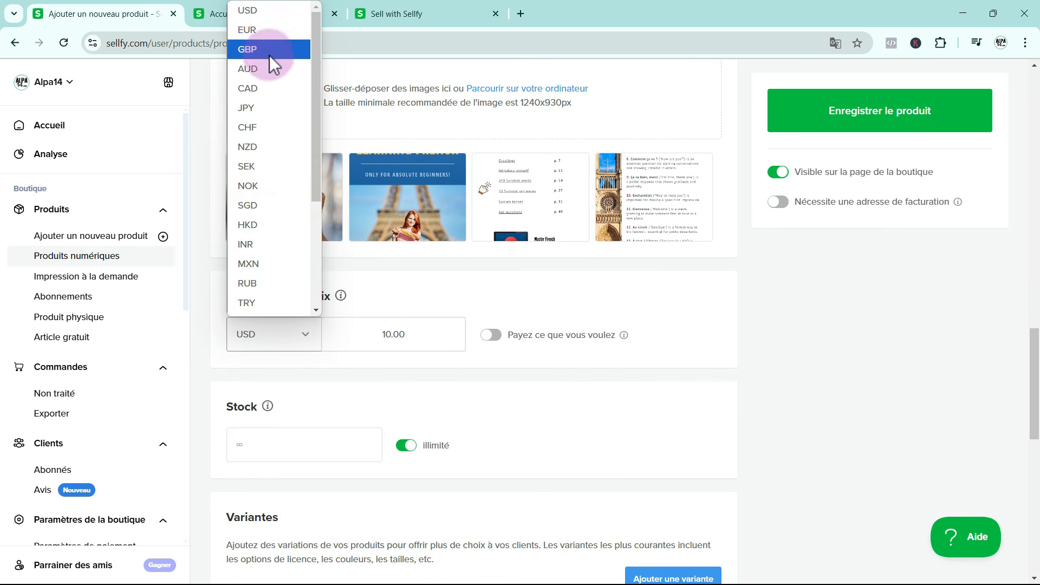
click(265, 30)
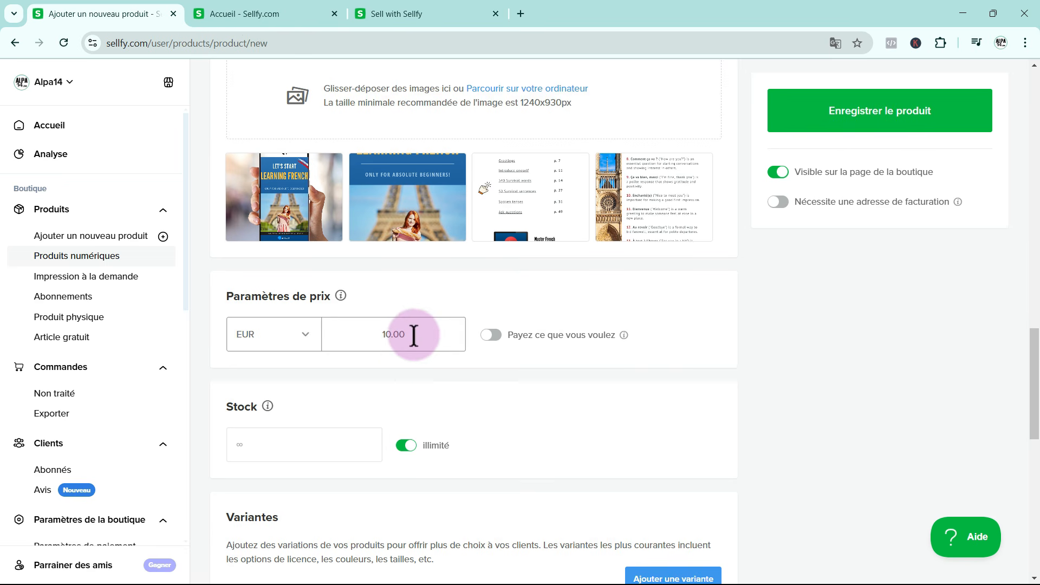
drag(414, 335, 365, 337)
key(BackSpace)
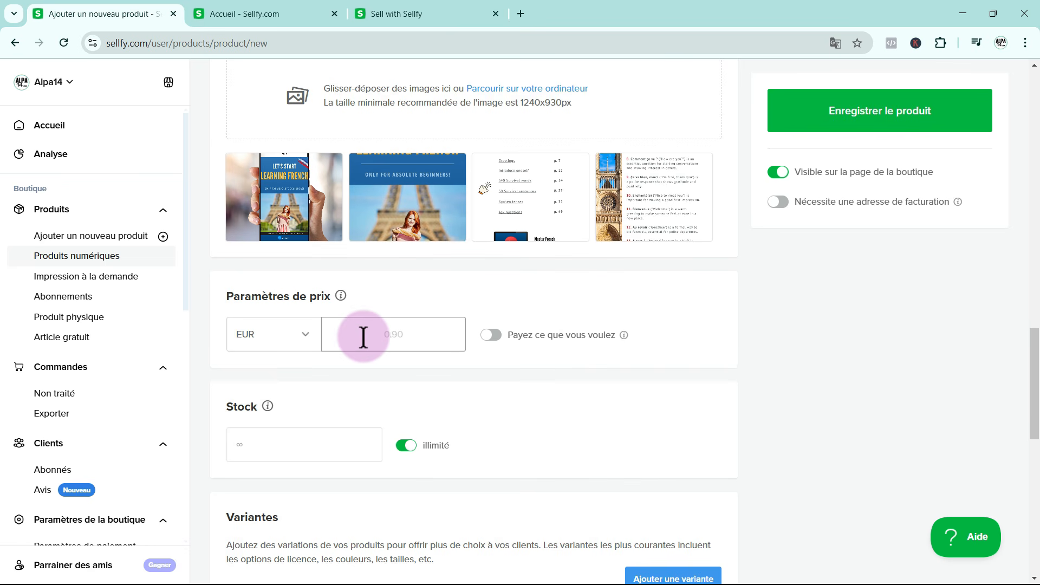
text(5.95)
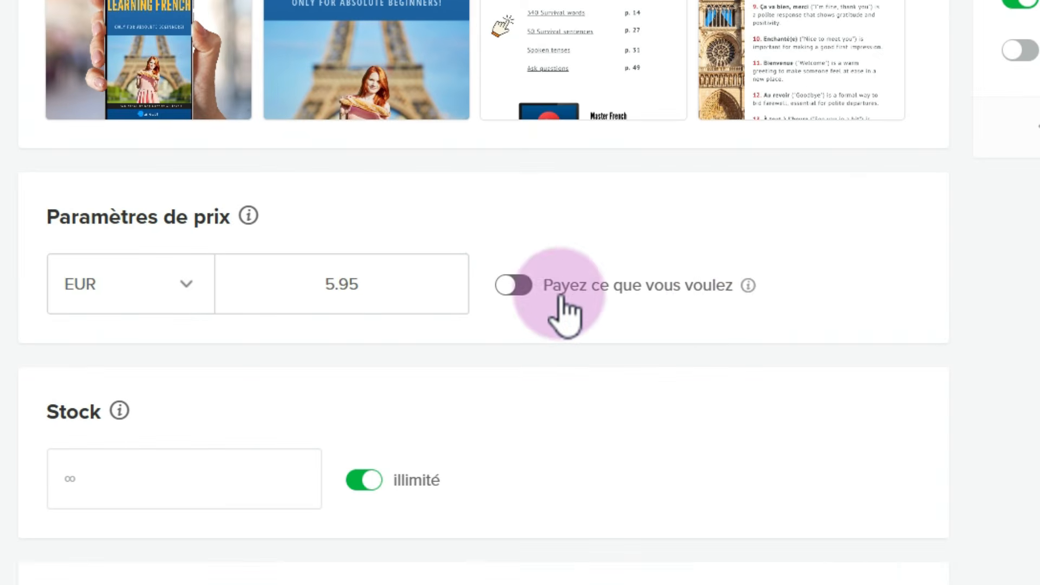
Try out pay-what-you-want pricing and limited stock, restoring each setting after trying it
click(523, 286)
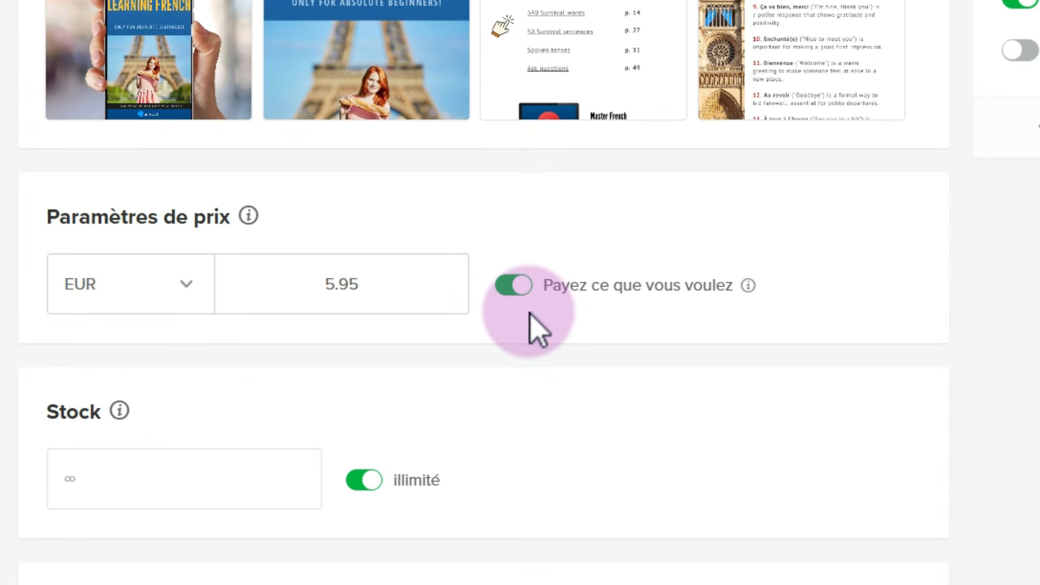
click(509, 288)
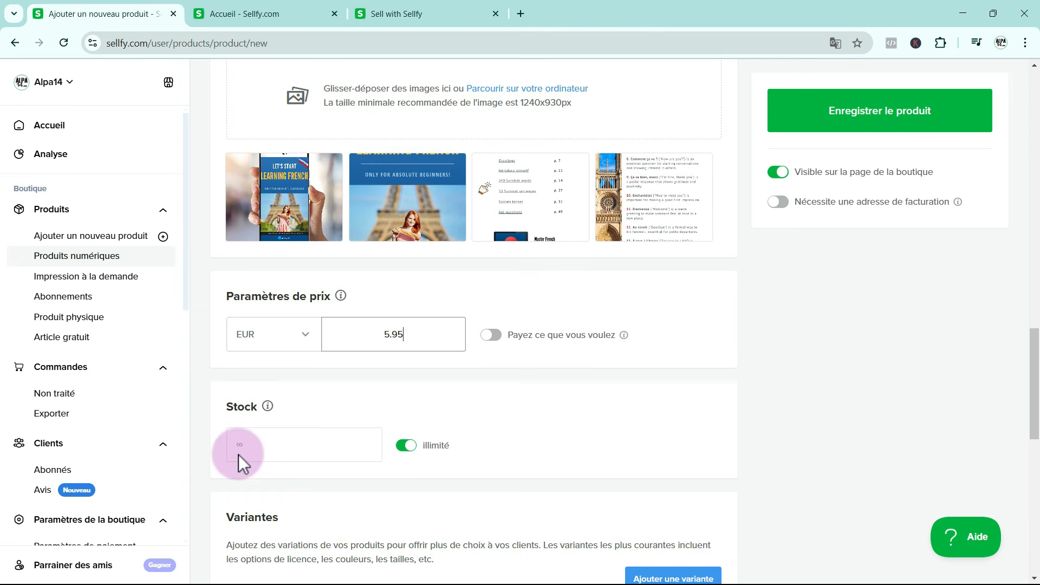
click(404, 459)
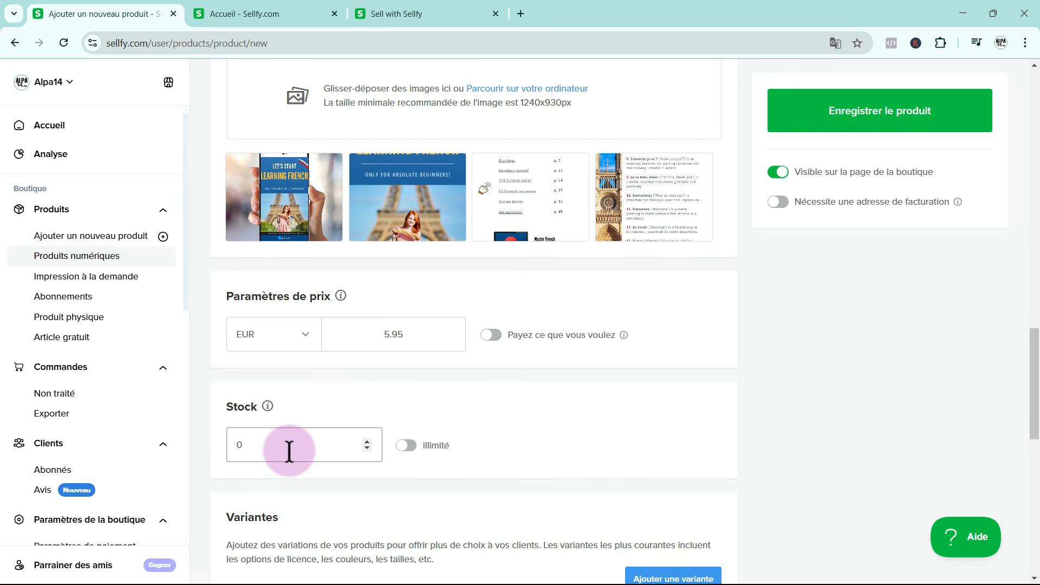
click(407, 447)
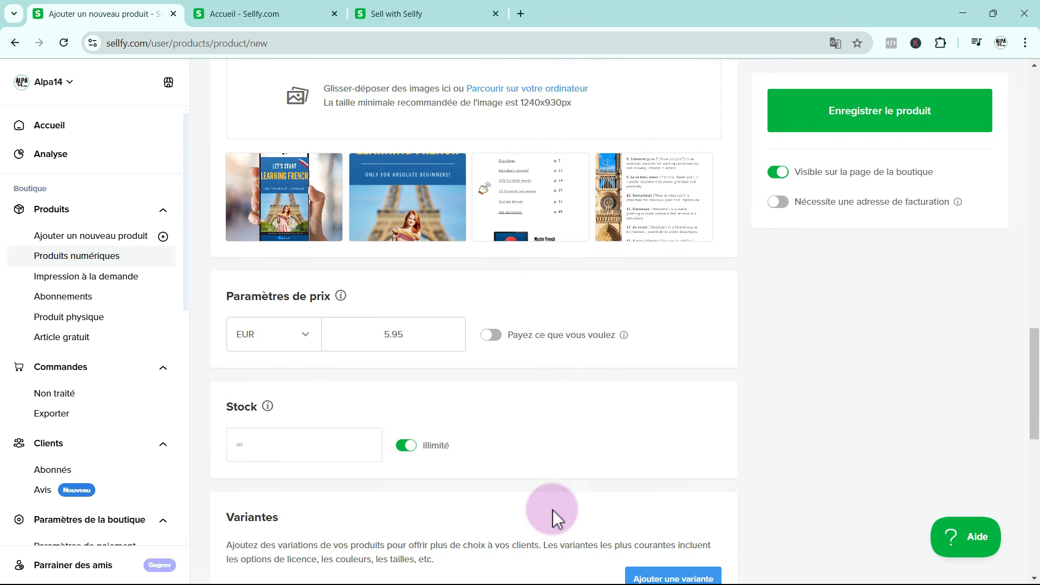
Set the SEO title tag to "Learn French for Absolute Beginners: Interactive eBook with Videos to Reach A1 Level"
scroll(552, 509, down, 3)
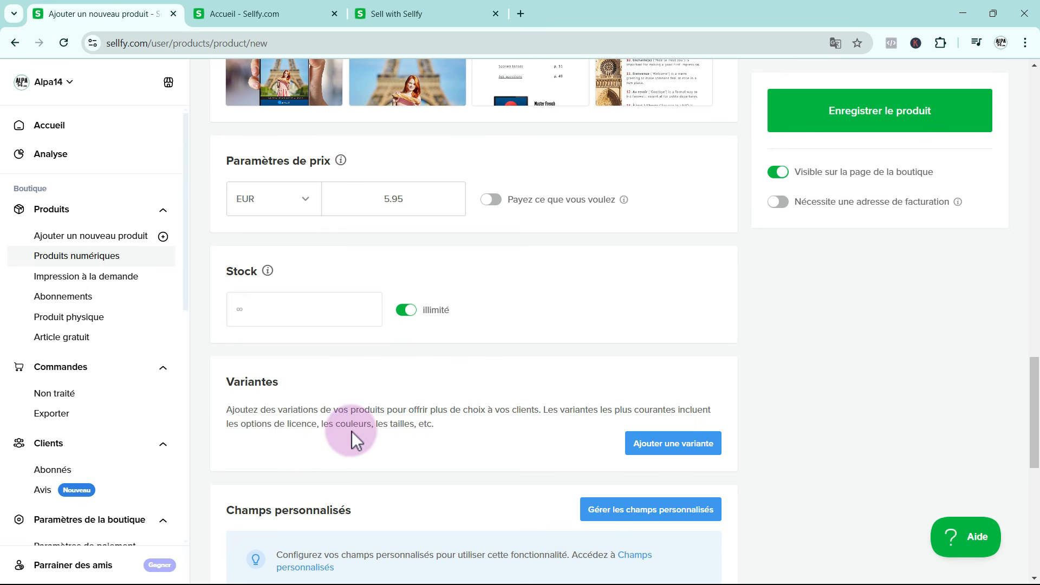
scroll(520, 431, down, 3)
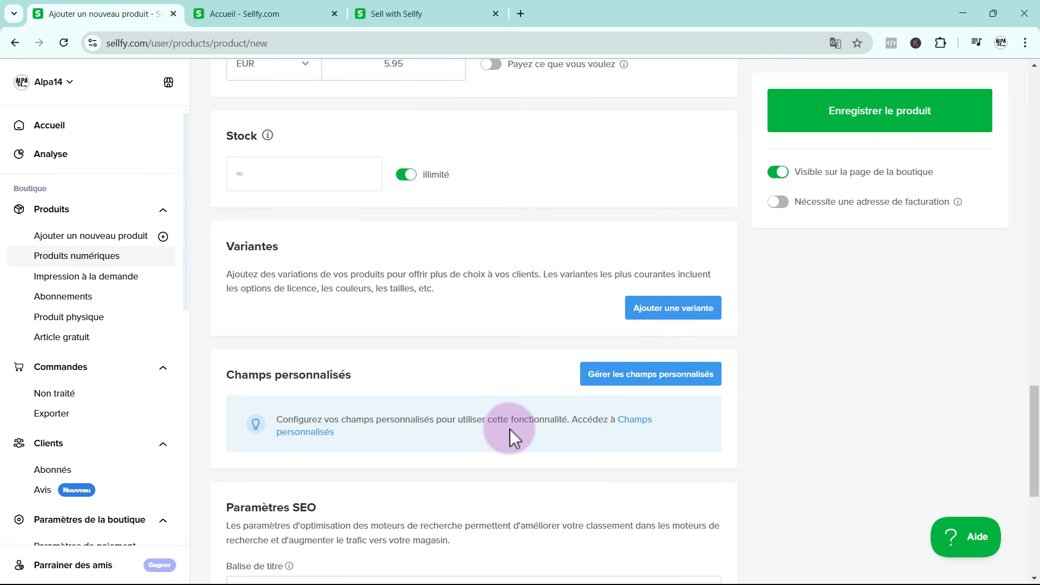
scroll(509, 429, down, 4)
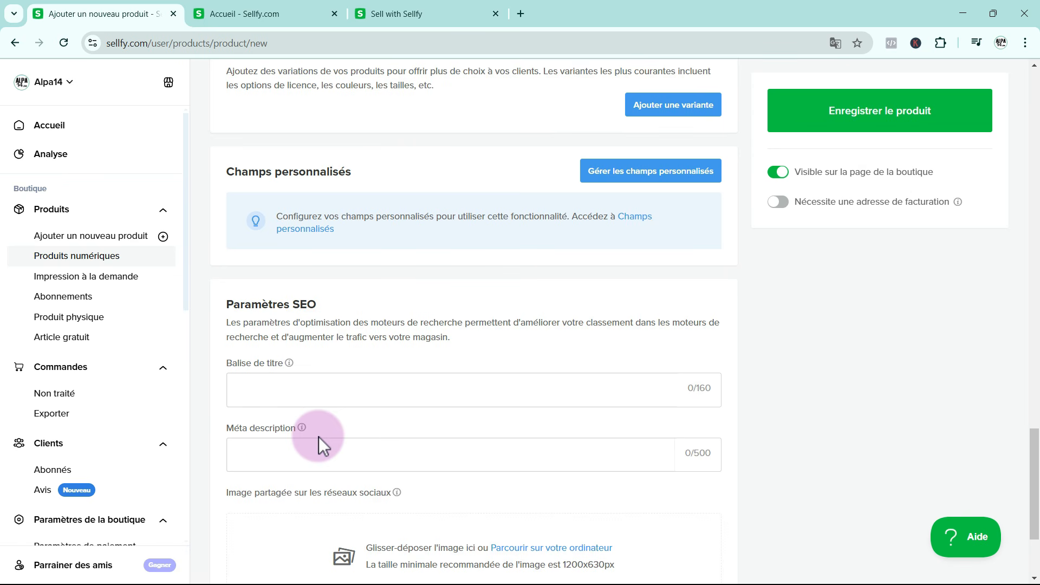
click(270, 389)
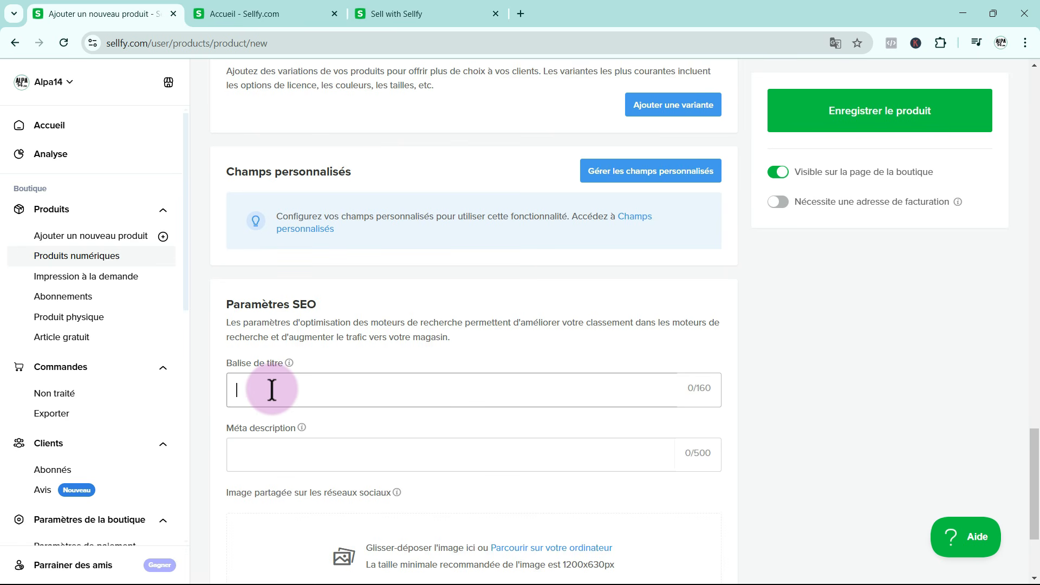
text(earn French for Absolute Beginners: Interactive eBook with Videos to Reach A1 Level)
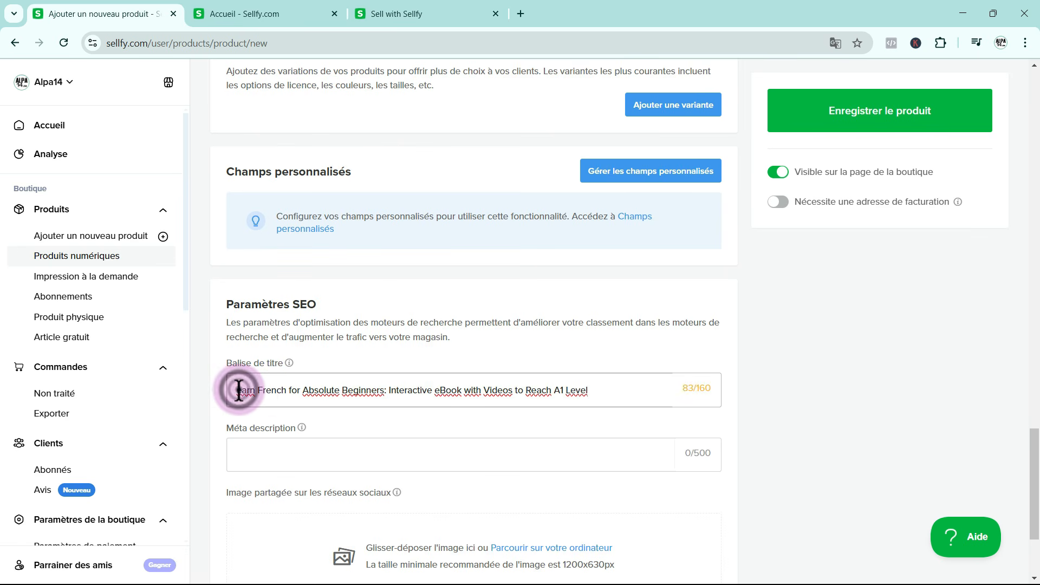
text(L)
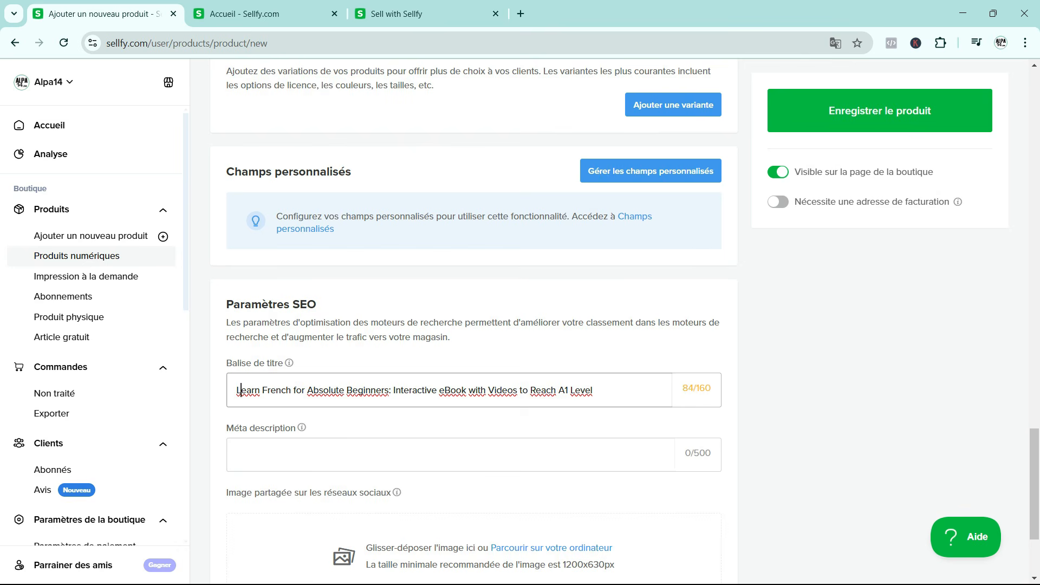
Paste the prepared meta description starting "Master French step by step with our 50-page interactive eBook for absolute beginners!" and review its beginning
click(265, 450)
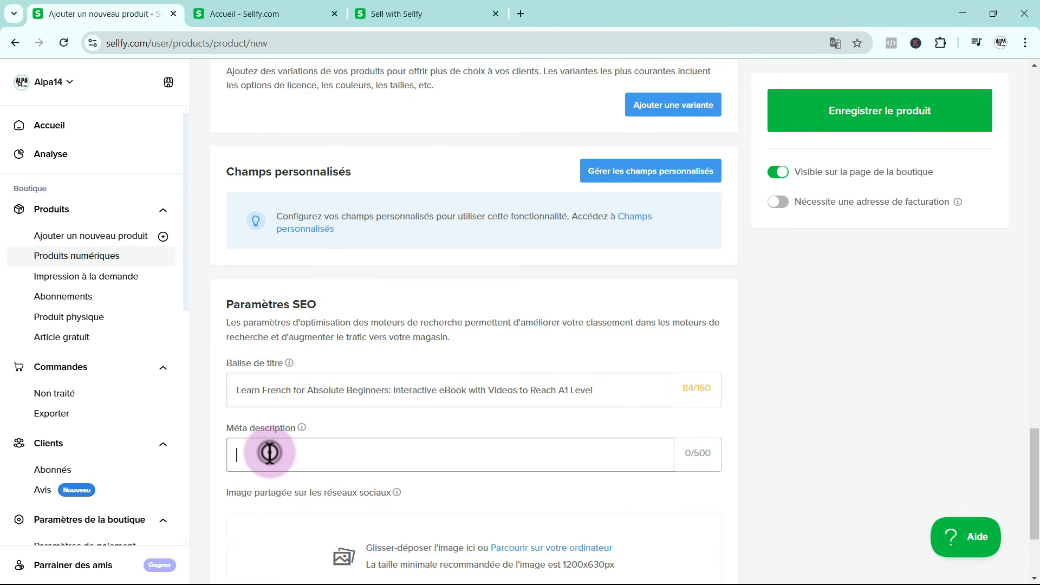
key(ctrl+v)
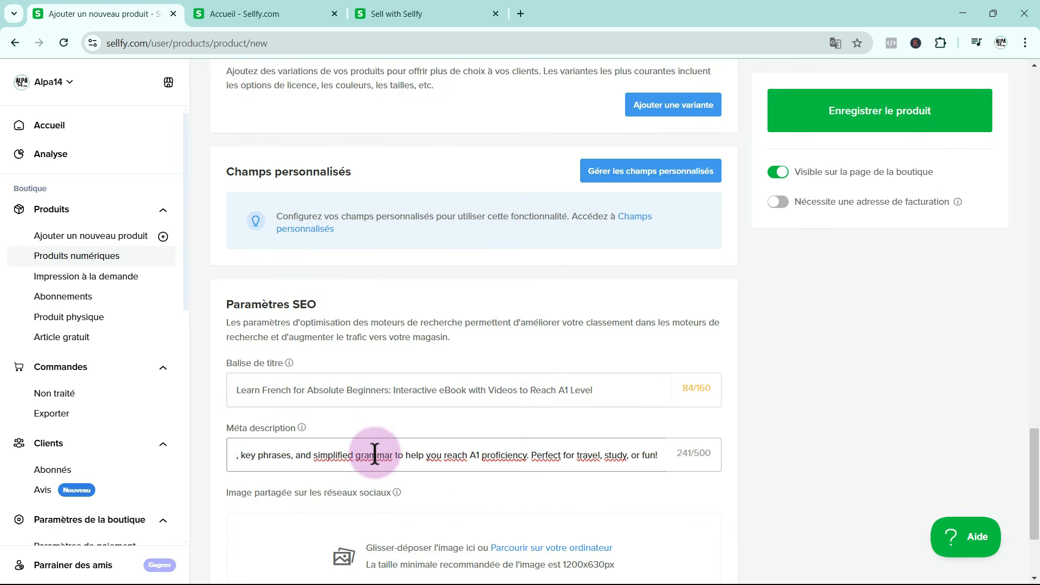
drag(528, 455, 190, 460)
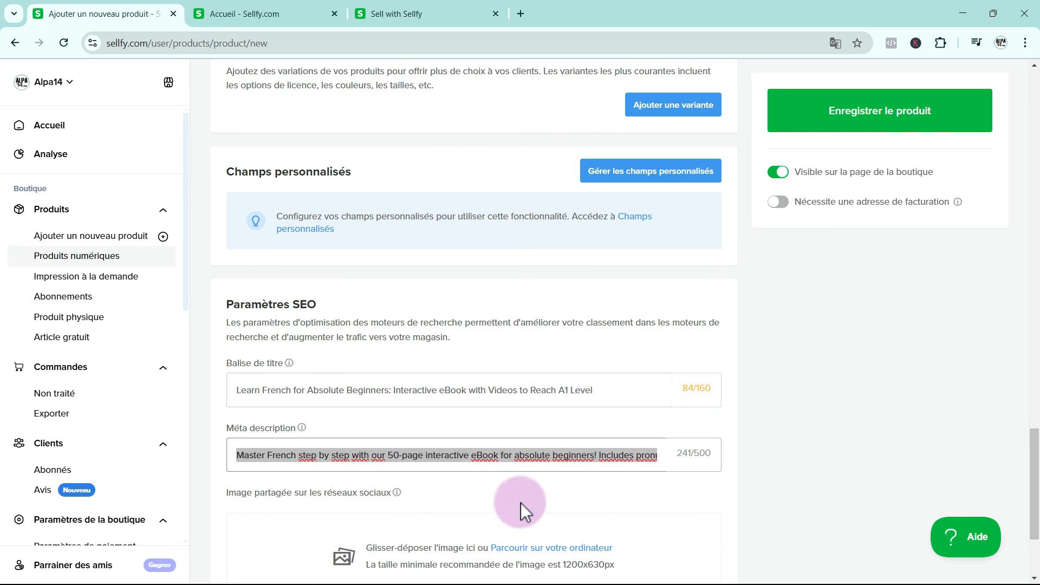
Add 1-1400.png from the e-book1 folder as the product's social media sharing image
scroll(521, 502, down, 3)
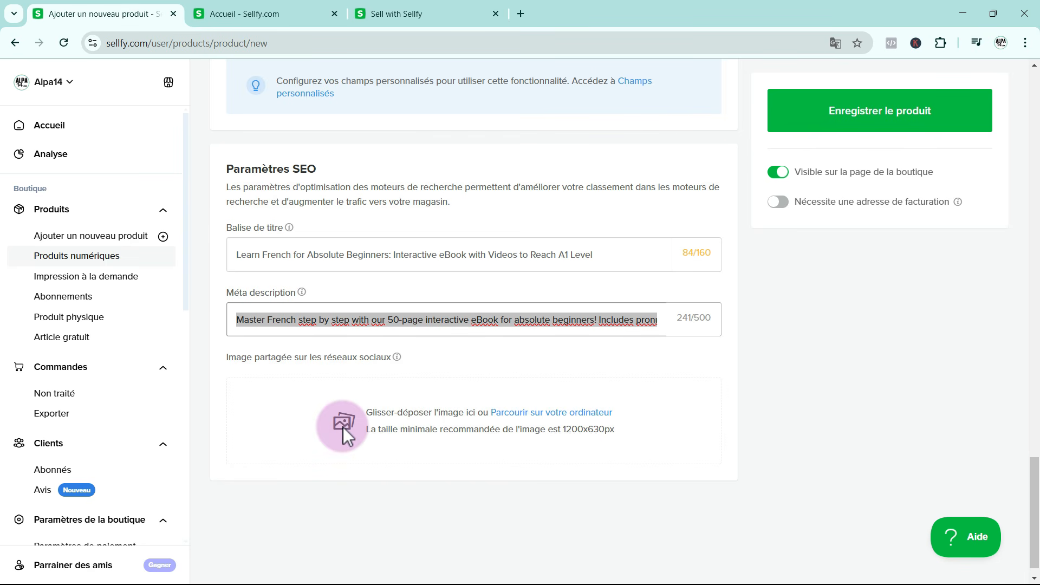
click(543, 410)
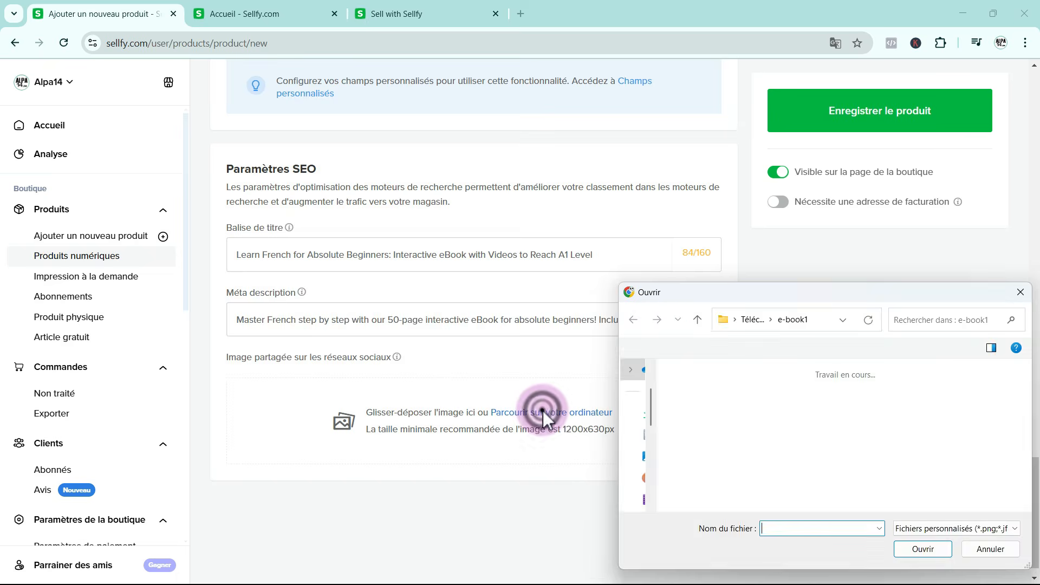
click(721, 431)
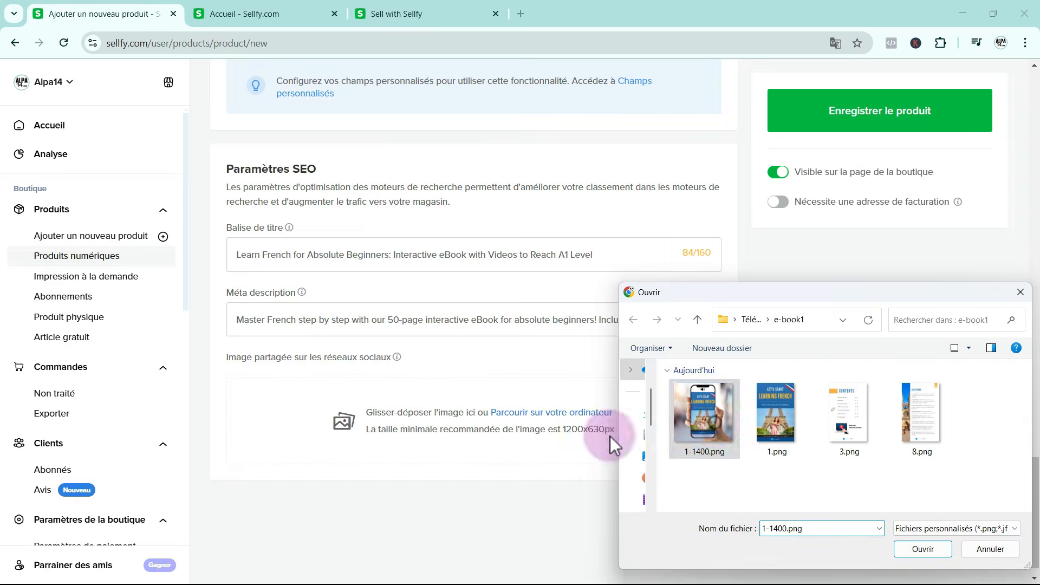
drag(610, 437, 334, 422)
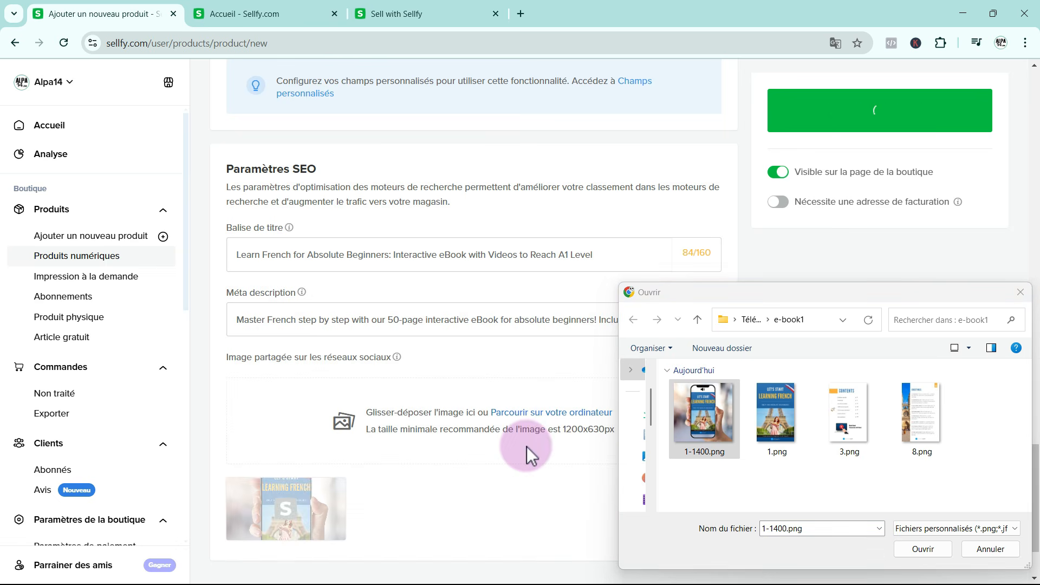
click(926, 551)
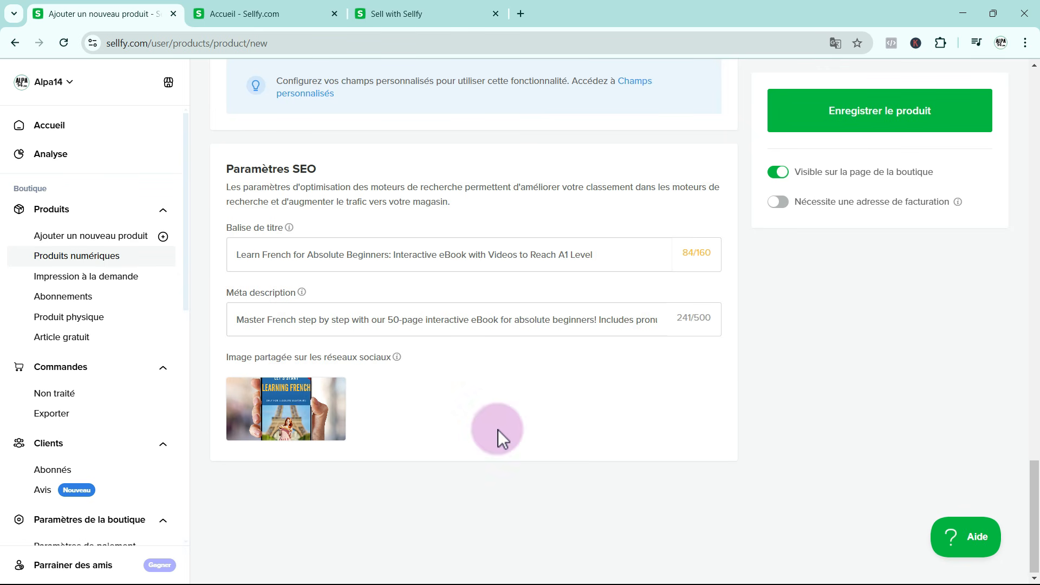
Save the beginner French ebook product and open the free item page
scroll(498, 430, up, 6)
scroll(499, 432, up, 10)
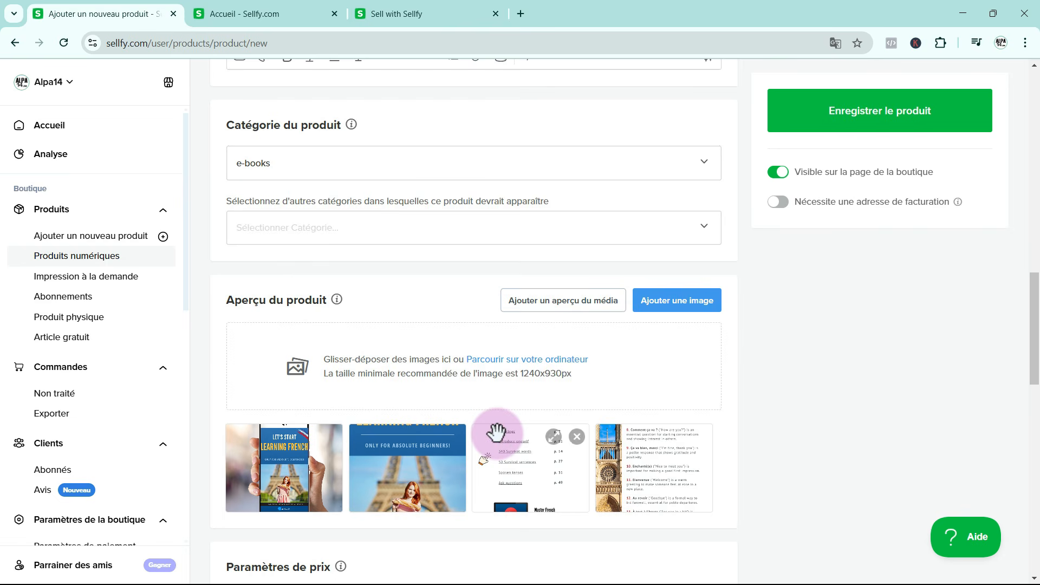
scroll(496, 431, up, 17)
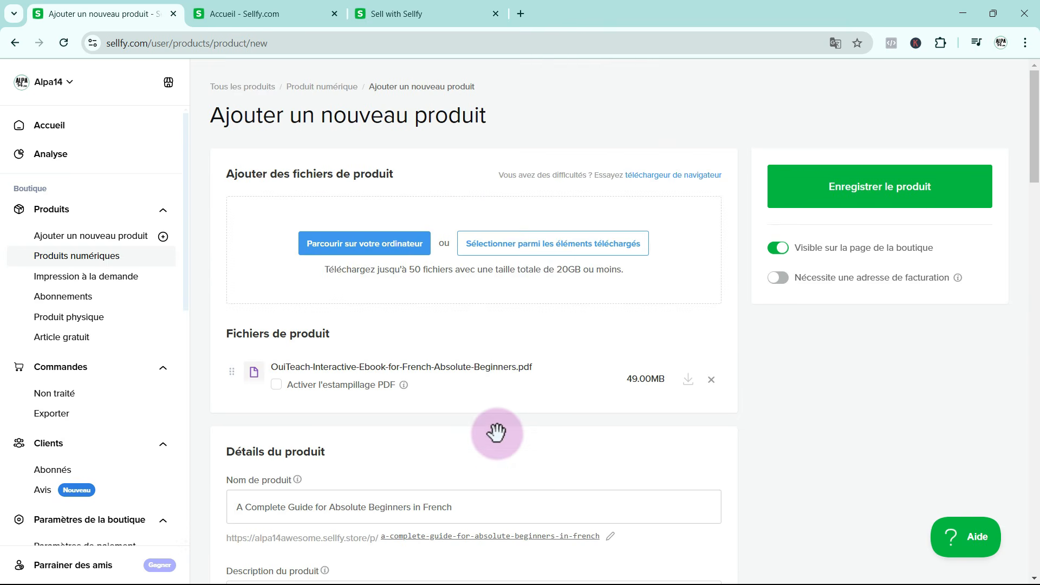
click(840, 176)
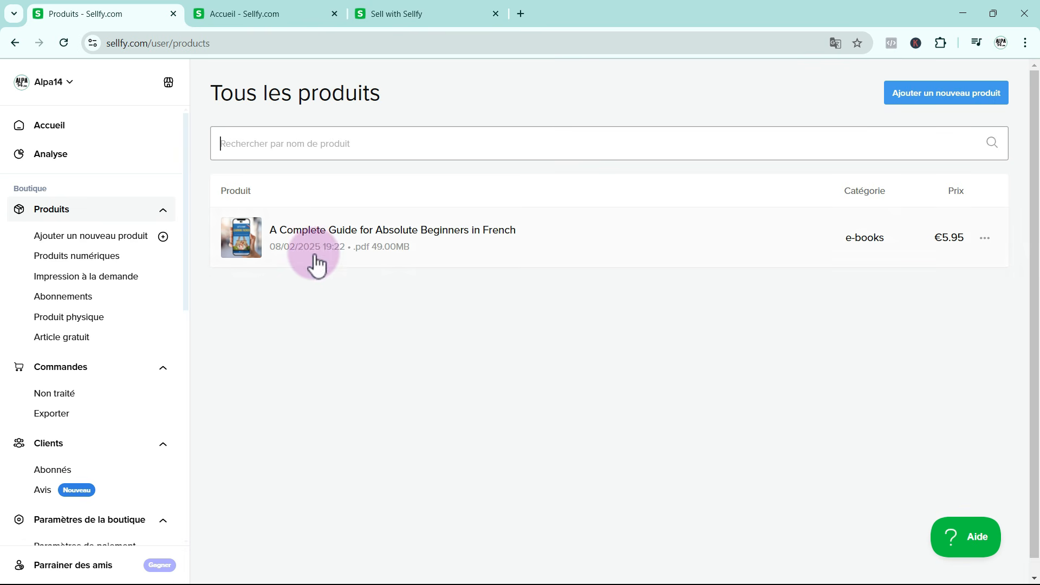
click(60, 337)
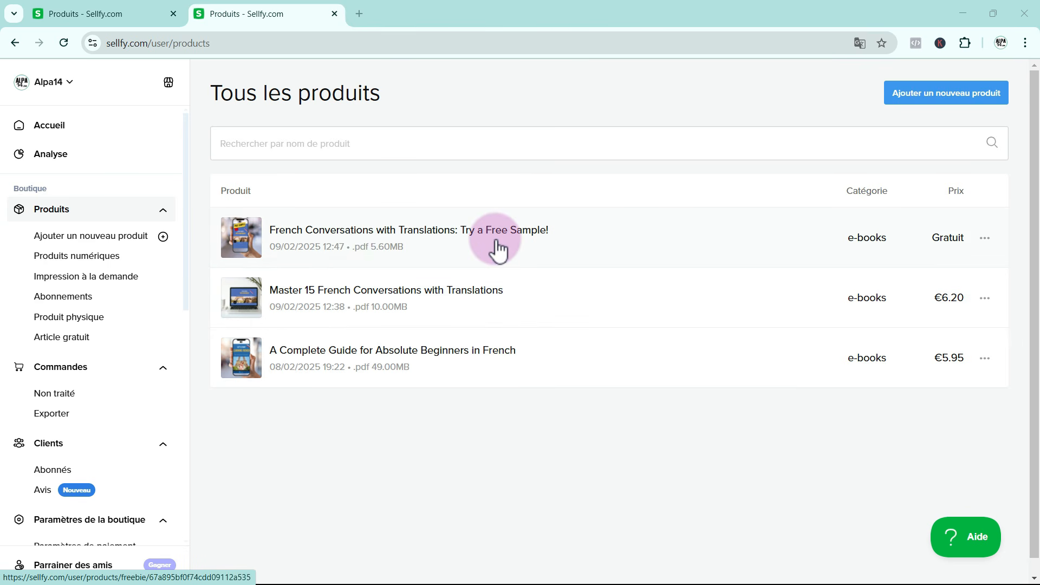
Open the "Master 15 French Conversations with Translations" product, review its details, and enable PDF stamping for its ebook file
click(408, 293)
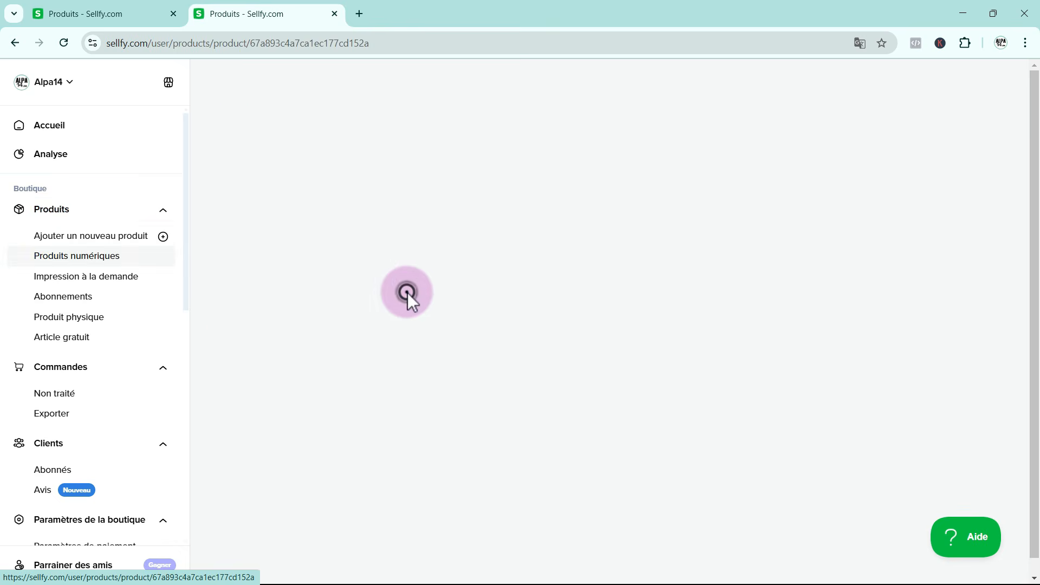
scroll(423, 309, down, 4)
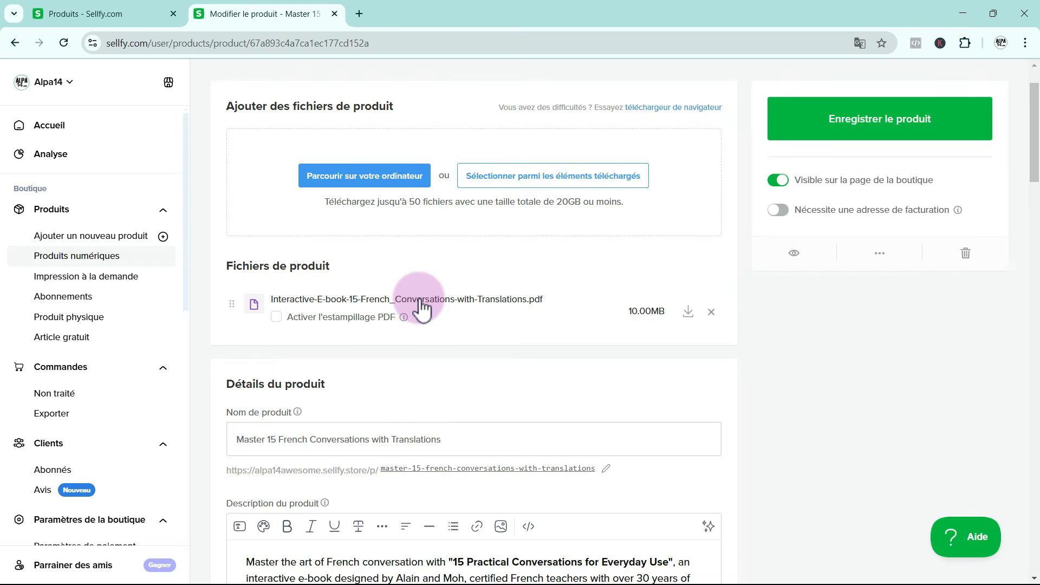
scroll(421, 308, down, 20)
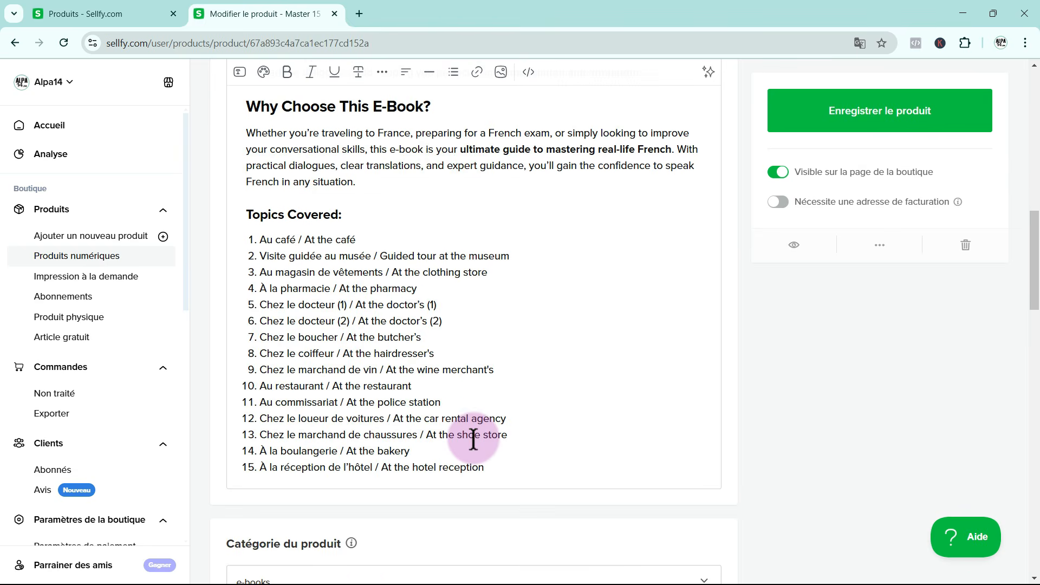
scroll(473, 439, down, 4)
scroll(474, 439, up, 9)
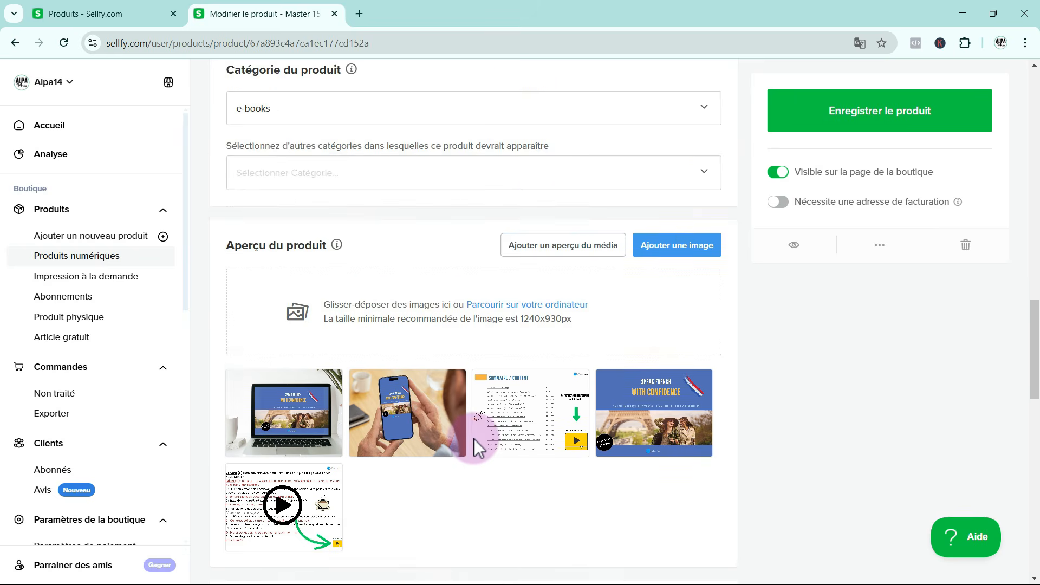
scroll(474, 439, up, 15)
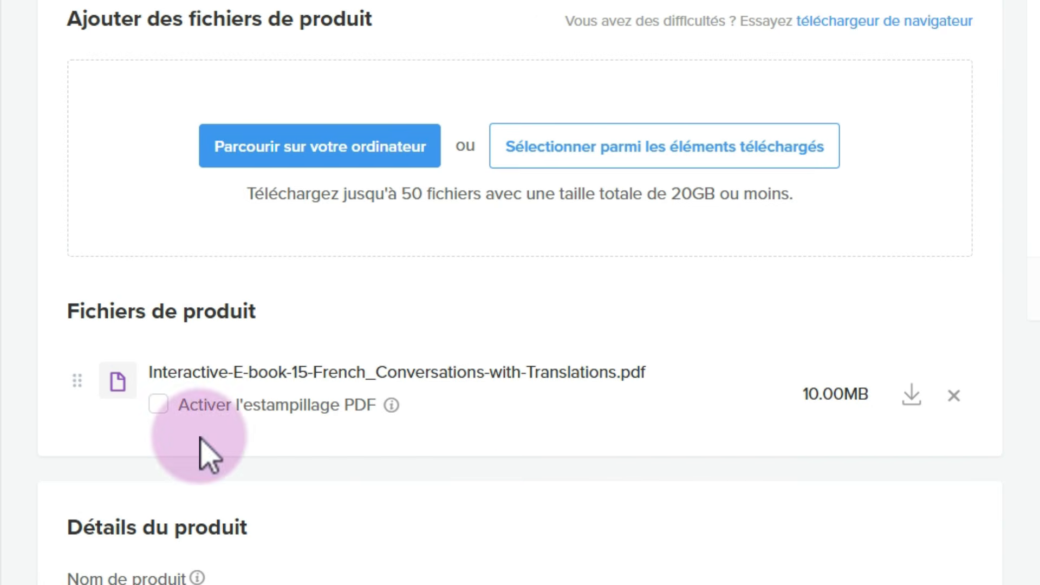
click(158, 404)
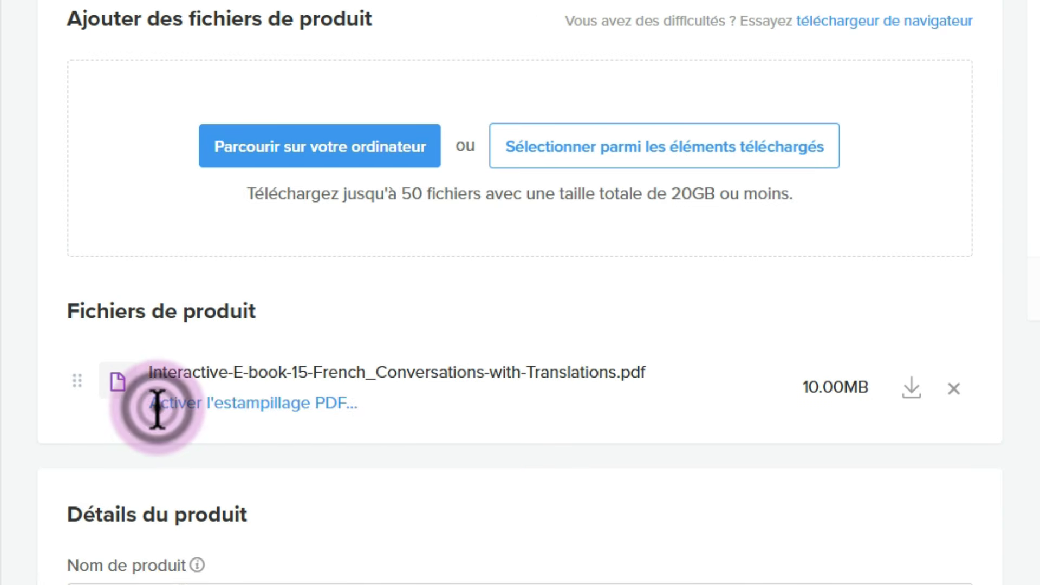
mouse_move(391, 407)
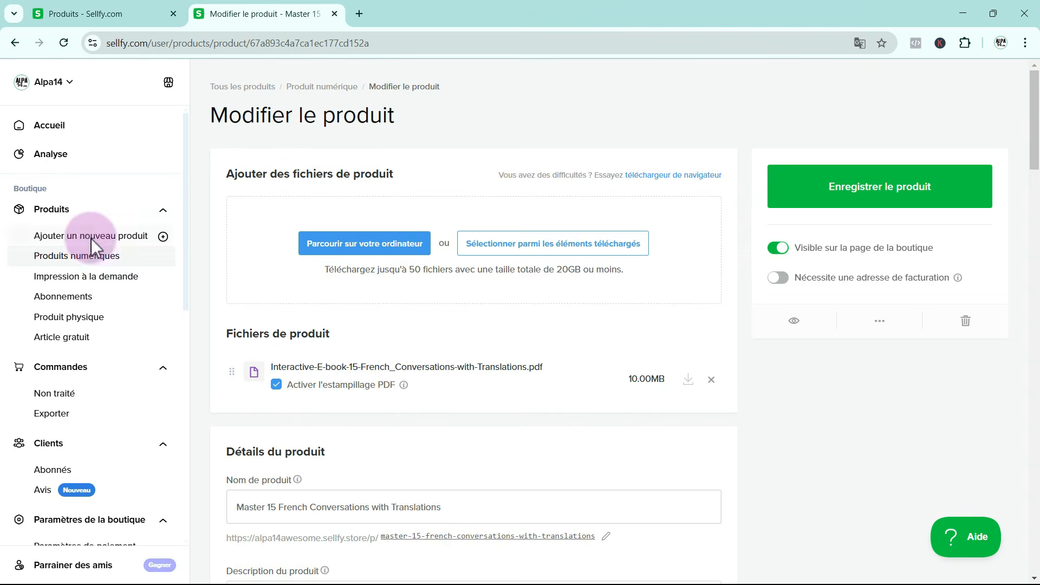
Return to the product list, open the live Alpa14 storefront, and look through the ebooks on offer
click(54, 206)
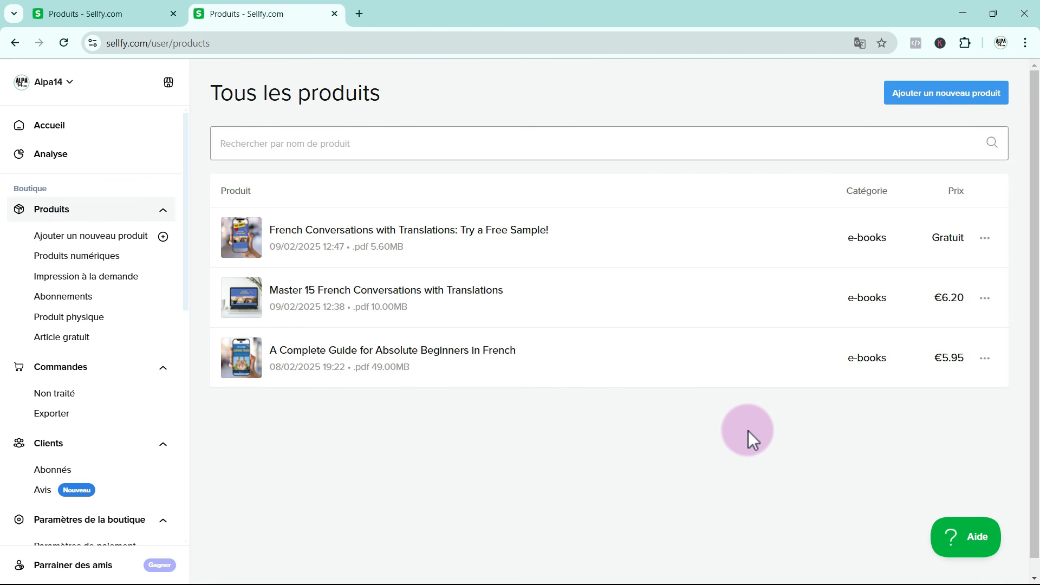
click(167, 87)
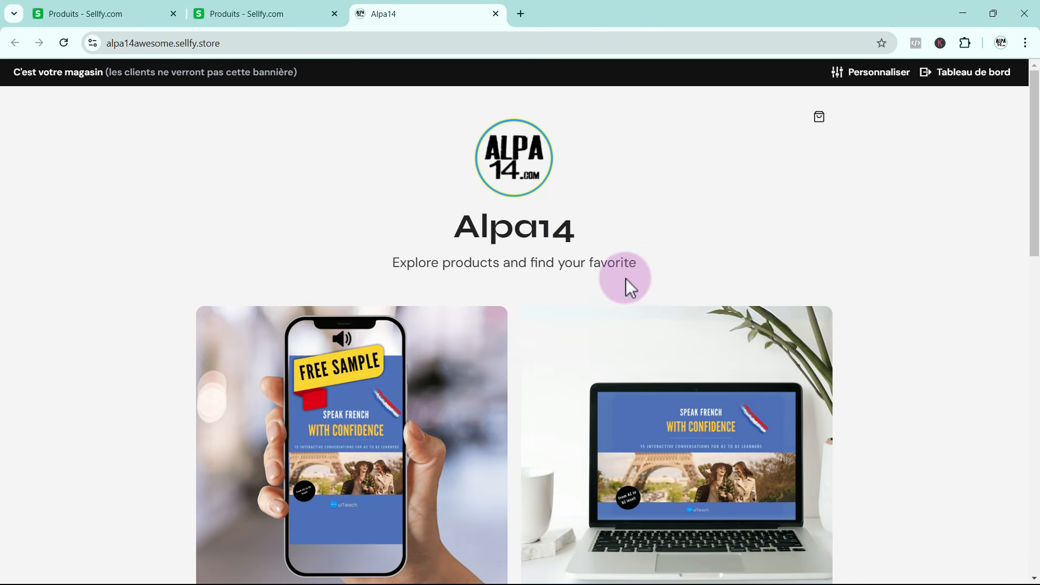
scroll(541, 306, down, 4)
scroll(295, 316, down, 4)
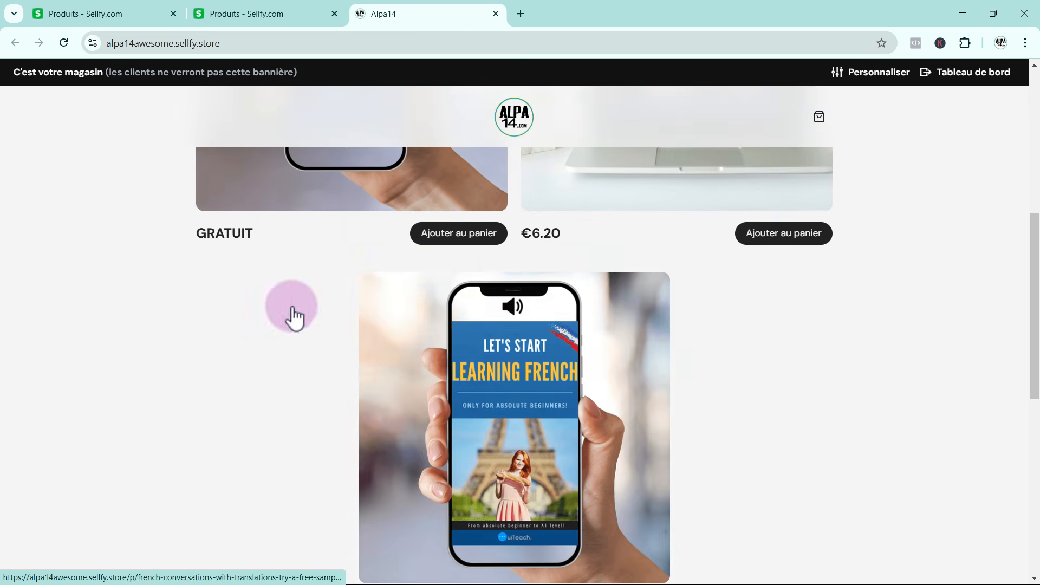
scroll(296, 397, up, 3)
scroll(296, 397, up, 3)
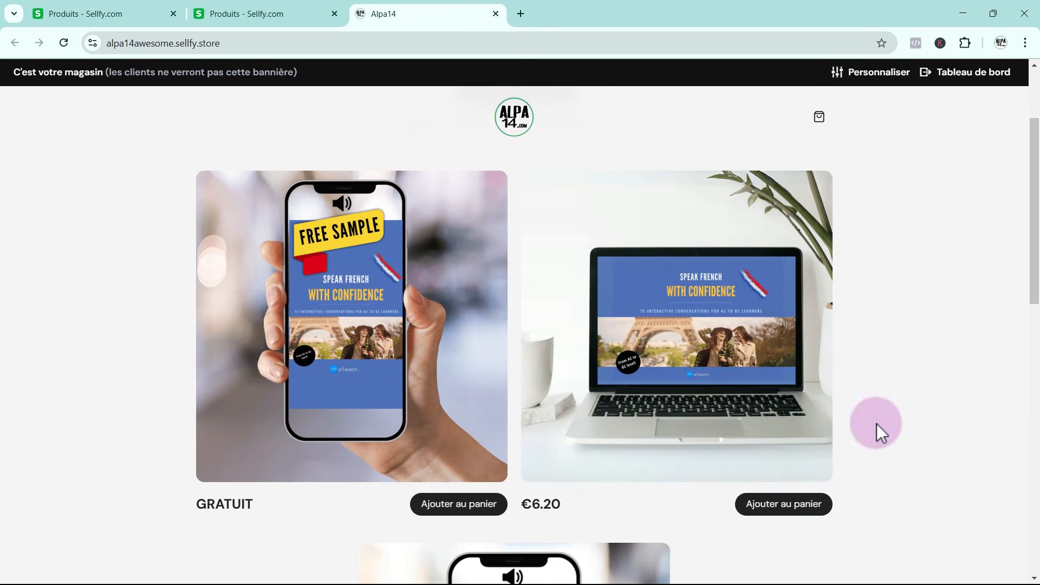
scroll(737, 374, up, 3)
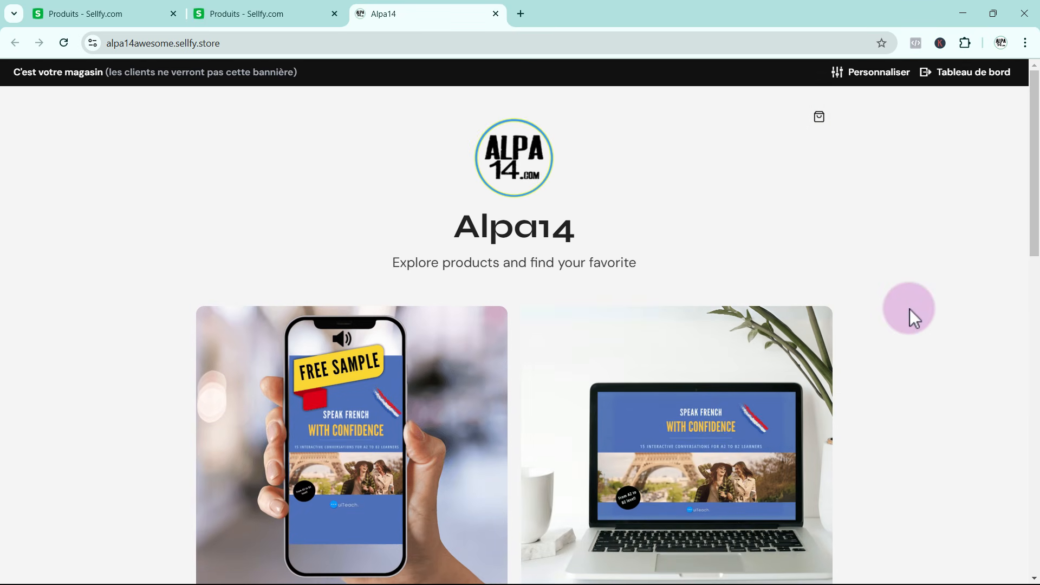
View the public page of "Master 15 French Conversations with Translations", check its images and topics, and return to the store home
scroll(998, 383, down, 3)
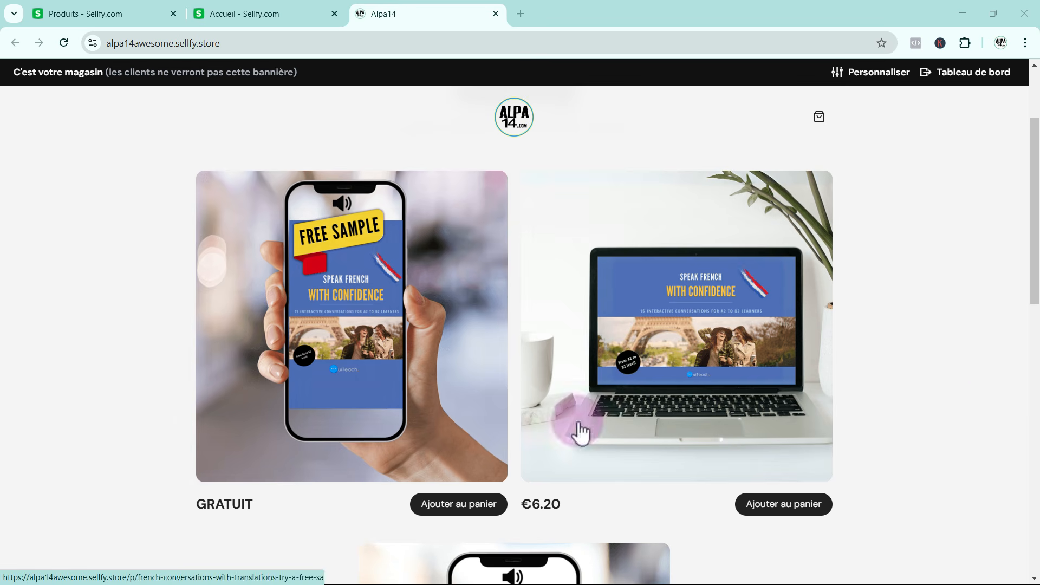
click(695, 385)
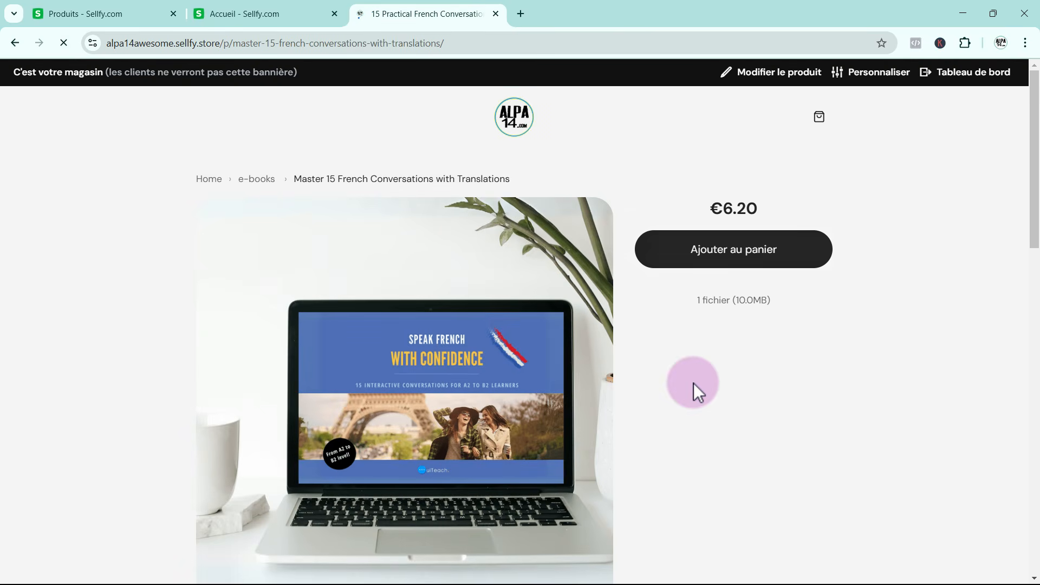
scroll(402, 524, down, 15)
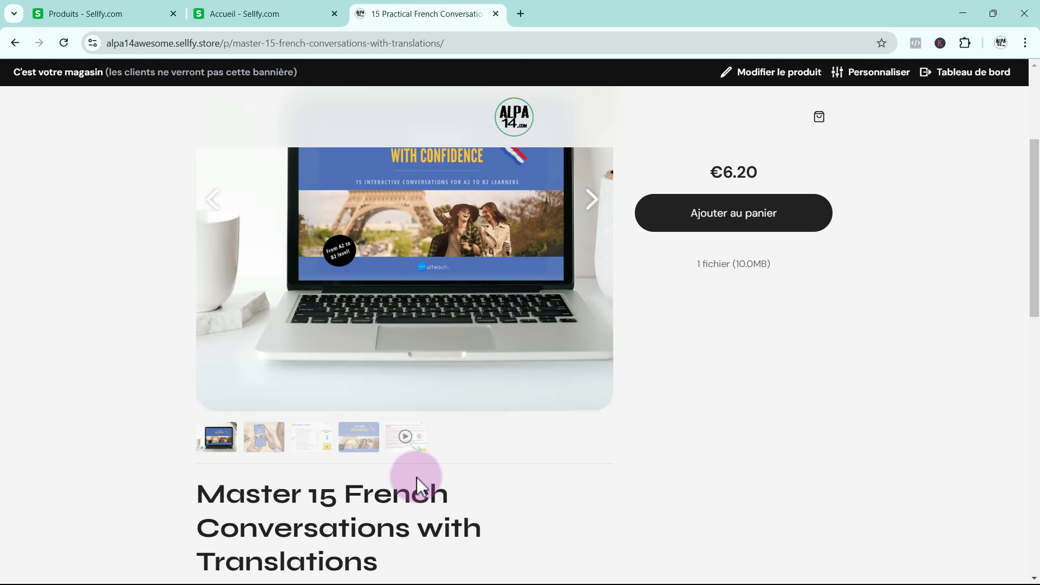
scroll(421, 455, down, 5)
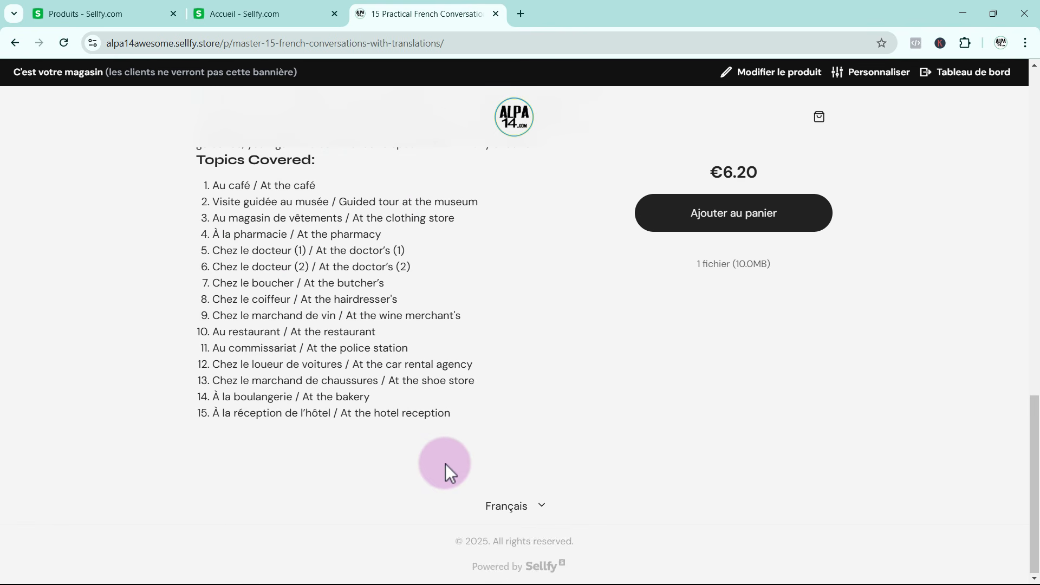
scroll(446, 464, up, 15)
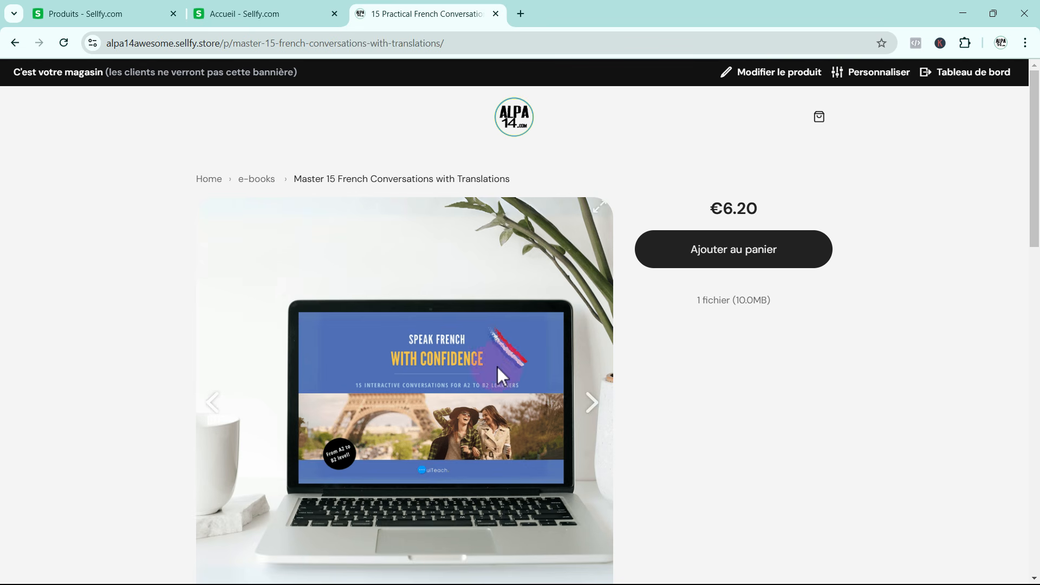
click(210, 178)
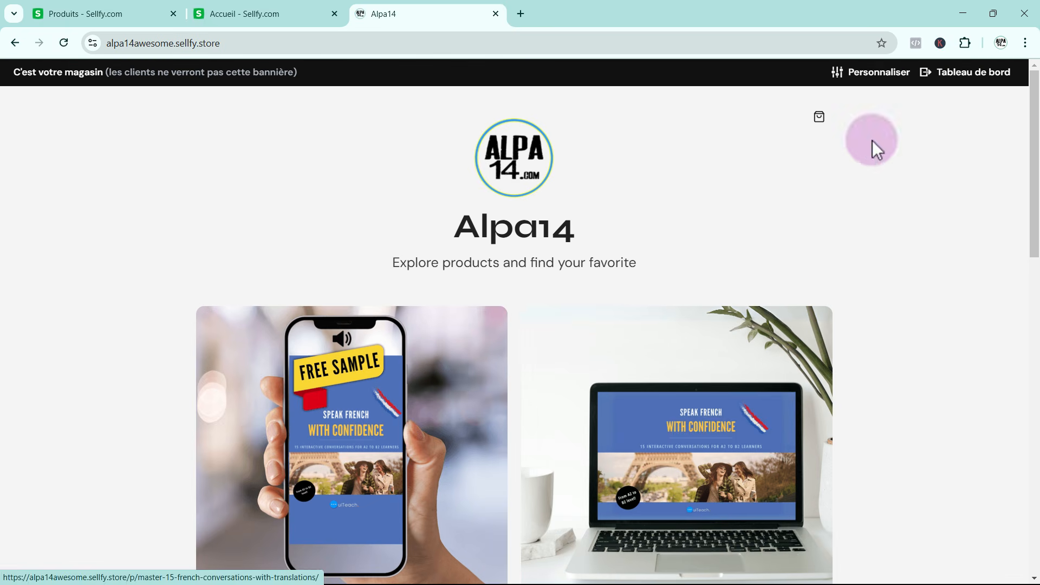
Open the store customization editor and examine the home page's modules from the product grid to the newsletter form
click(880, 74)
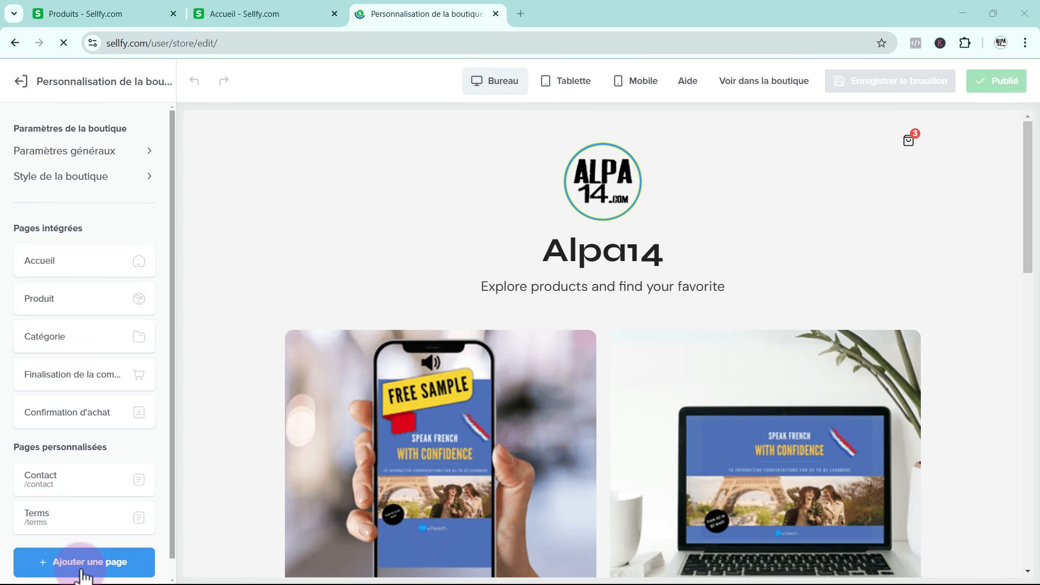
click(60, 261)
scroll(634, 267, down, 6)
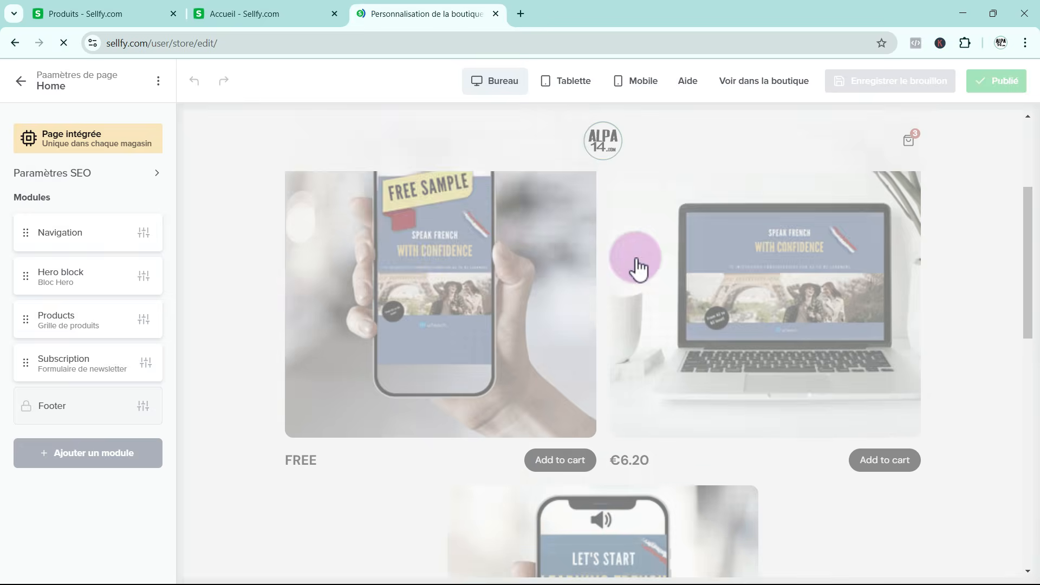
scroll(675, 417, down, 10)
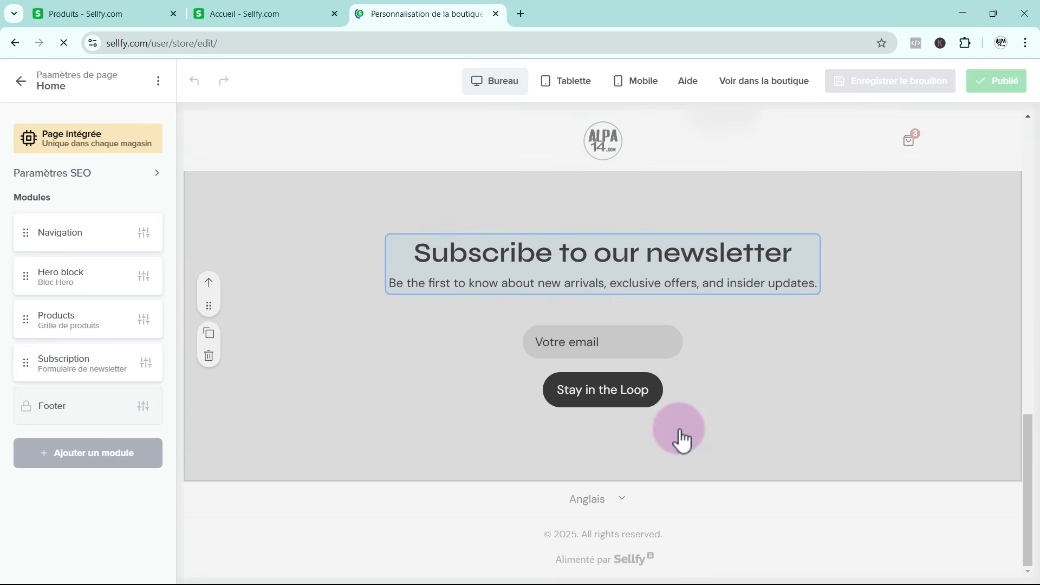
scroll(680, 437, up, 6)
scroll(681, 439, up, 8)
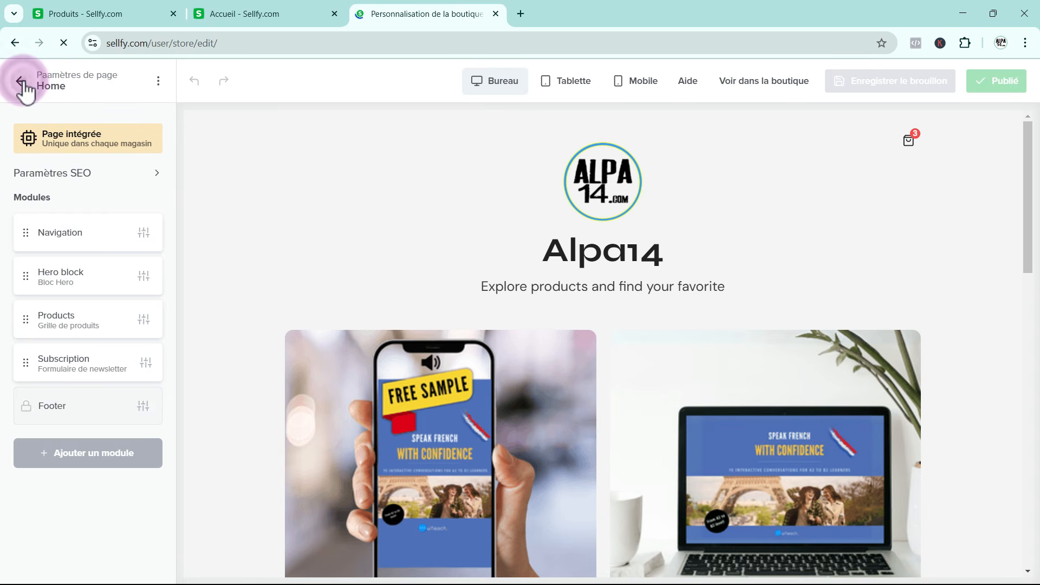
click(22, 83)
Examine the layouts of the built-in product and category pages in the store editor
click(68, 296)
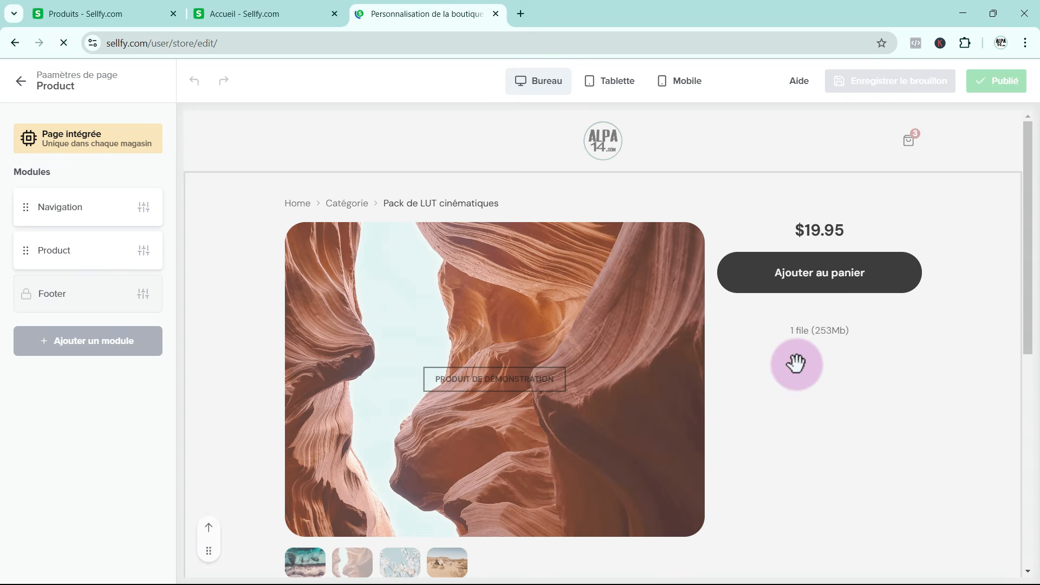
scroll(796, 364, down, 7)
scroll(469, 388, up, 5)
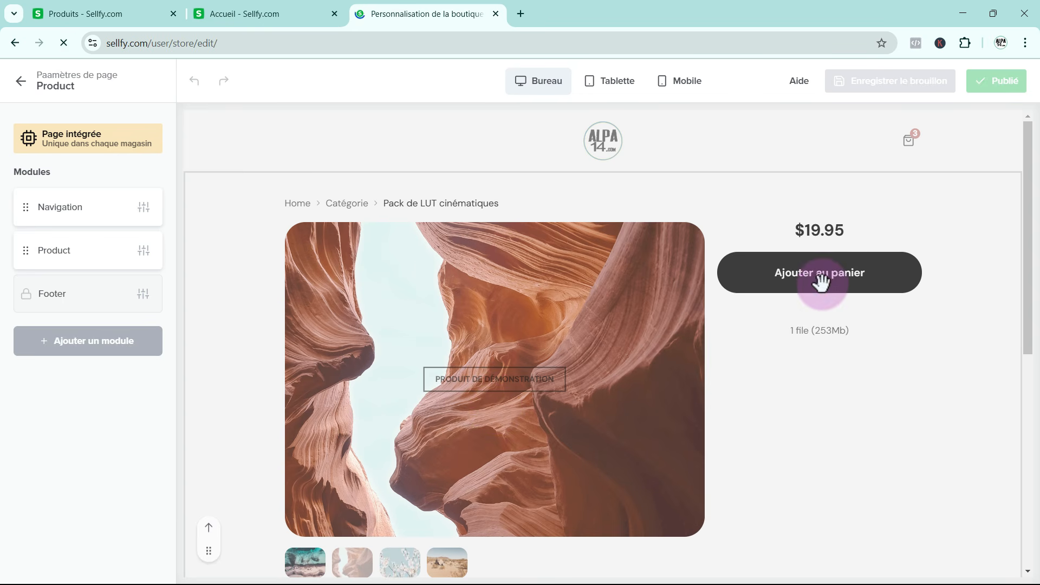
click(19, 81)
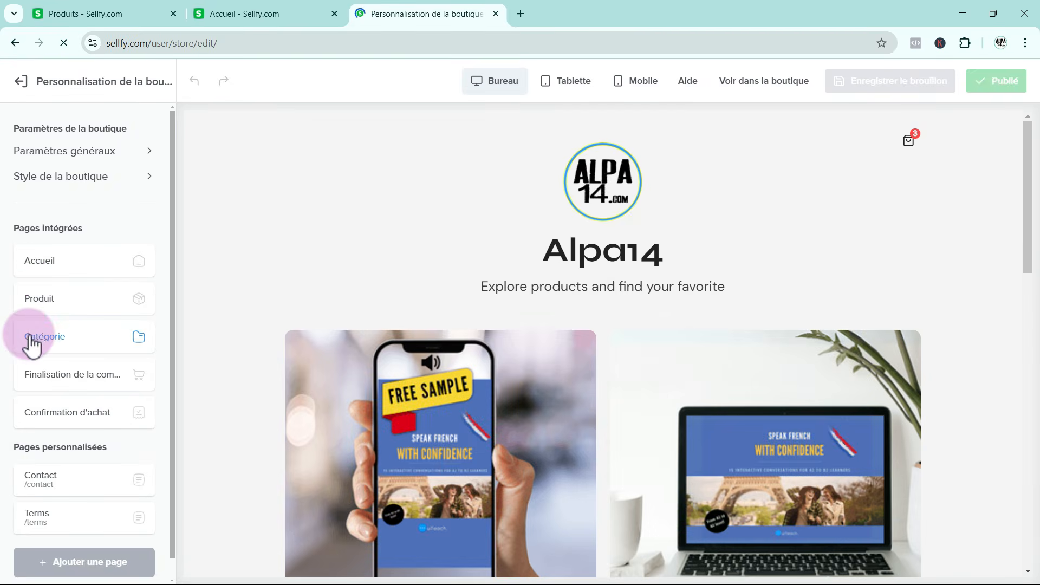
click(33, 338)
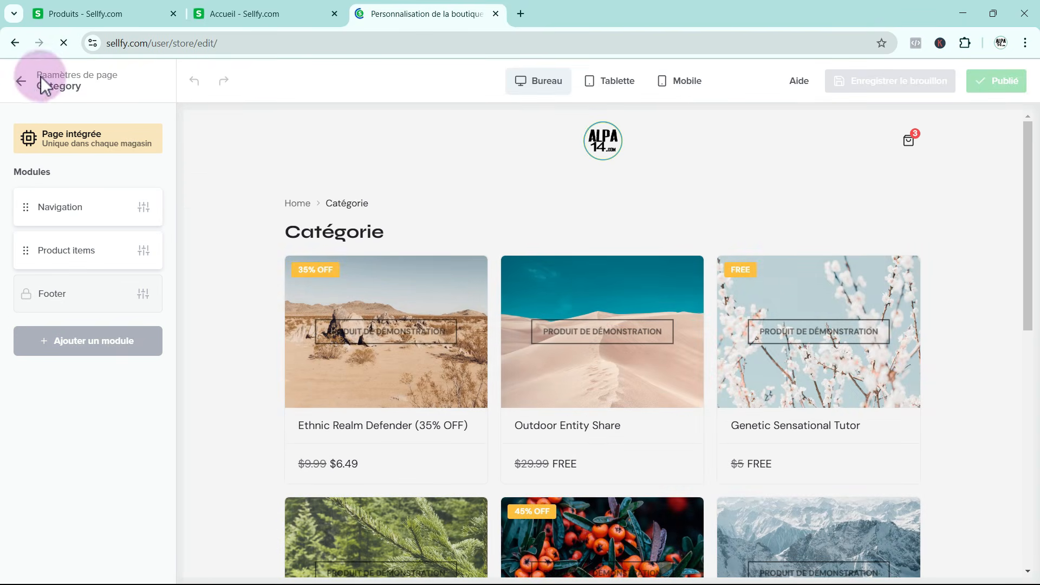
click(21, 81)
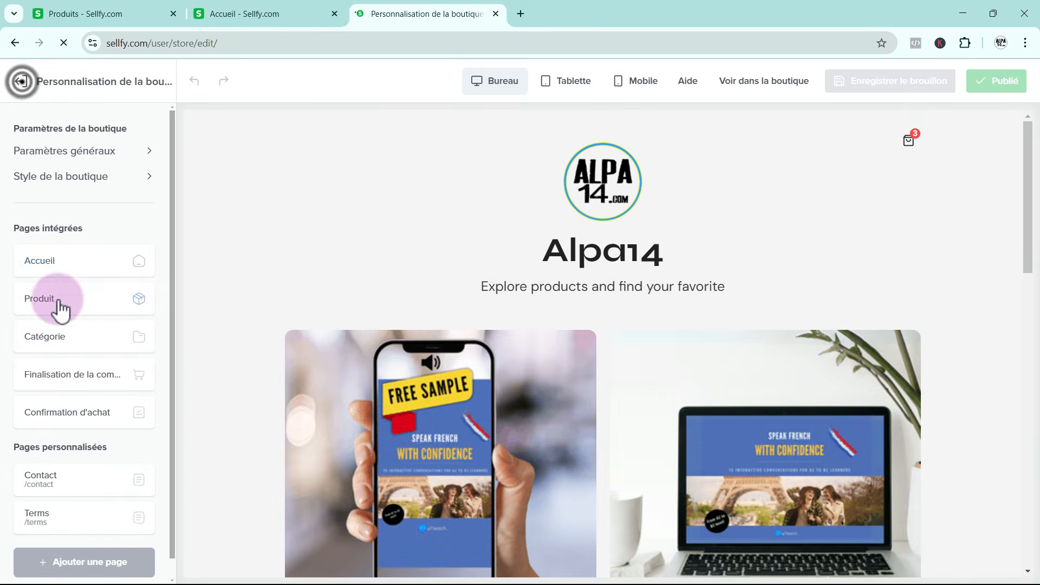
Review the built-in checkout page's customer and shipping fields, and open the purchase confirmation page
click(68, 372)
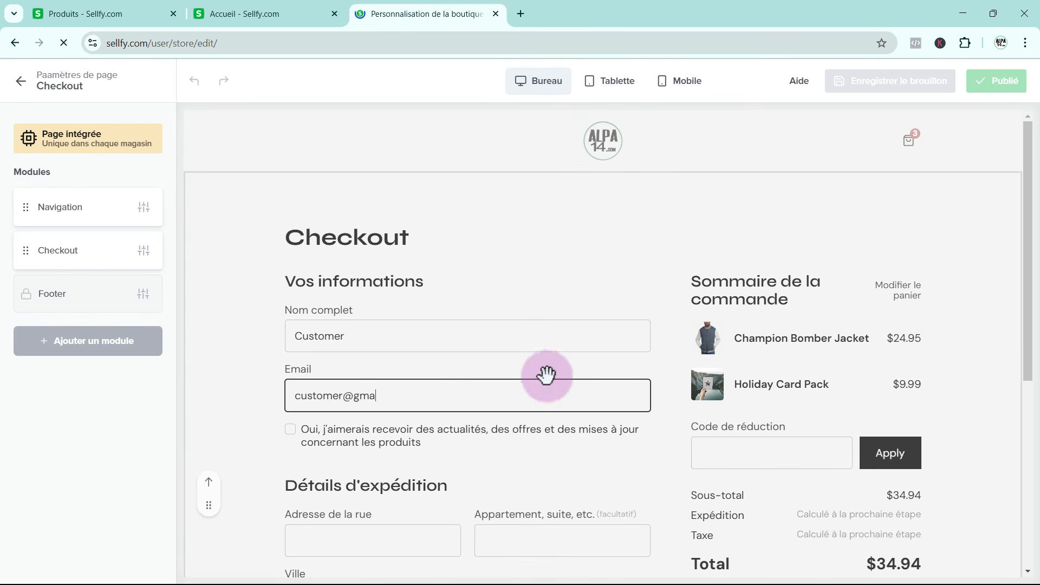
scroll(711, 387, down, 4)
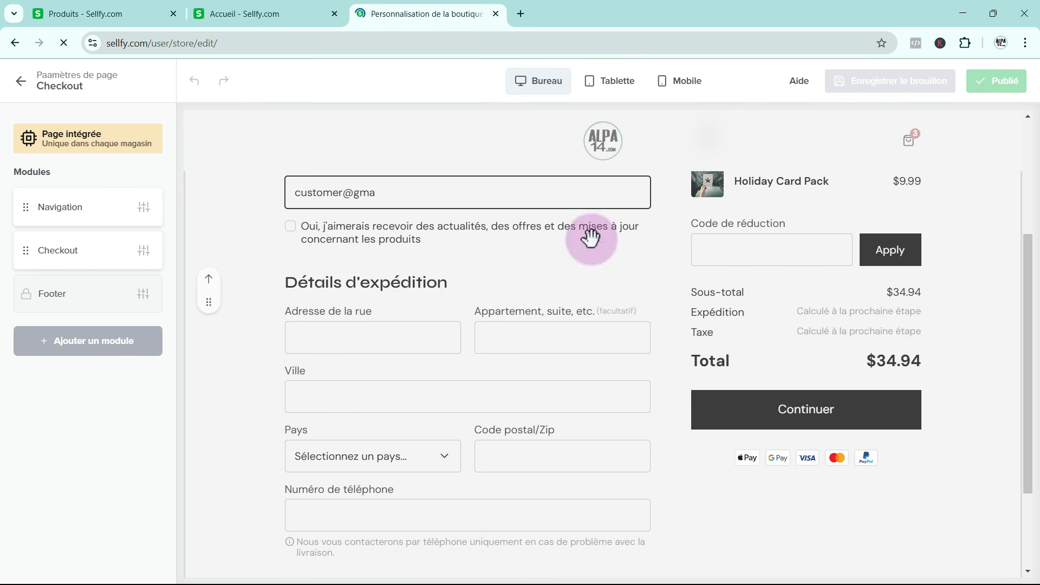
click(22, 82)
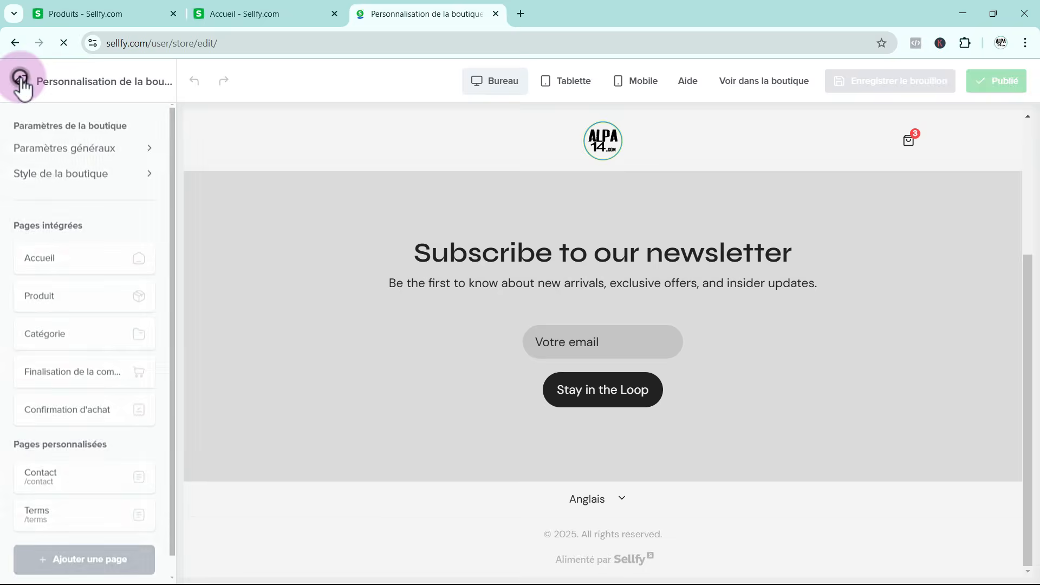
click(79, 413)
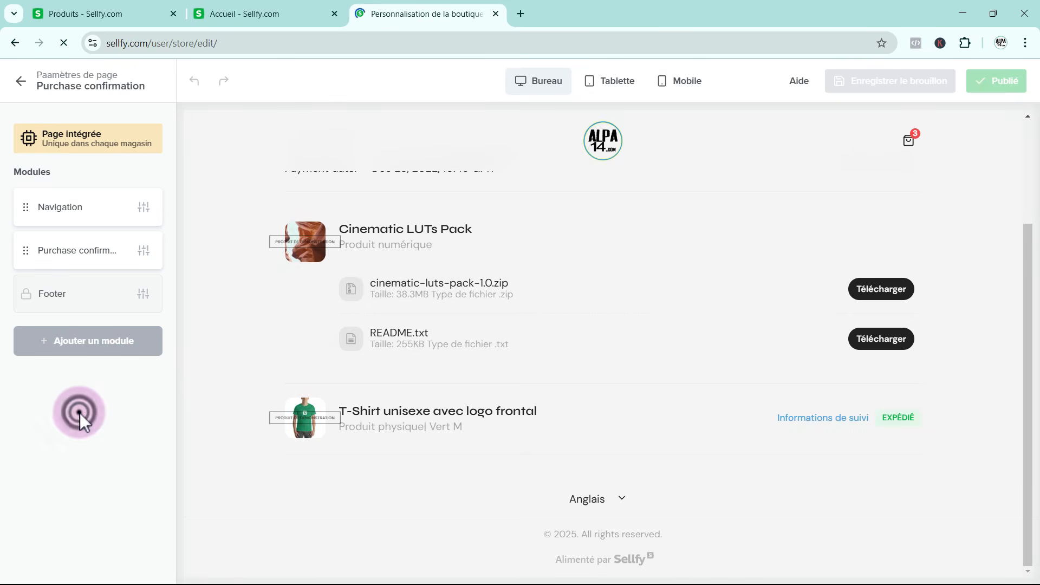
Review the purchase confirmation page's order details, and examine the custom Contact page's form and page actions
scroll(595, 308, up, 3)
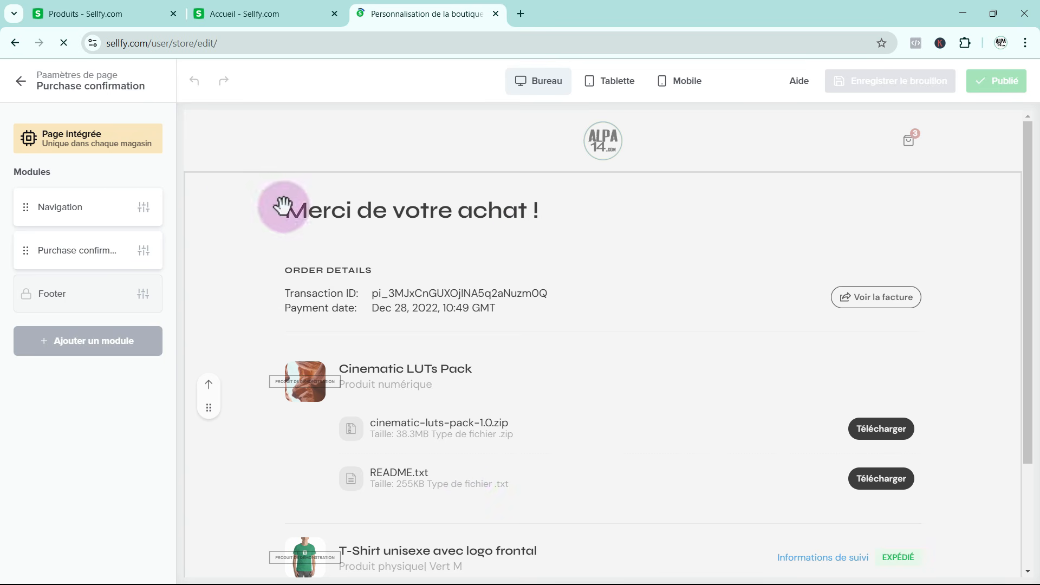
click(22, 83)
scroll(48, 325, down, 1)
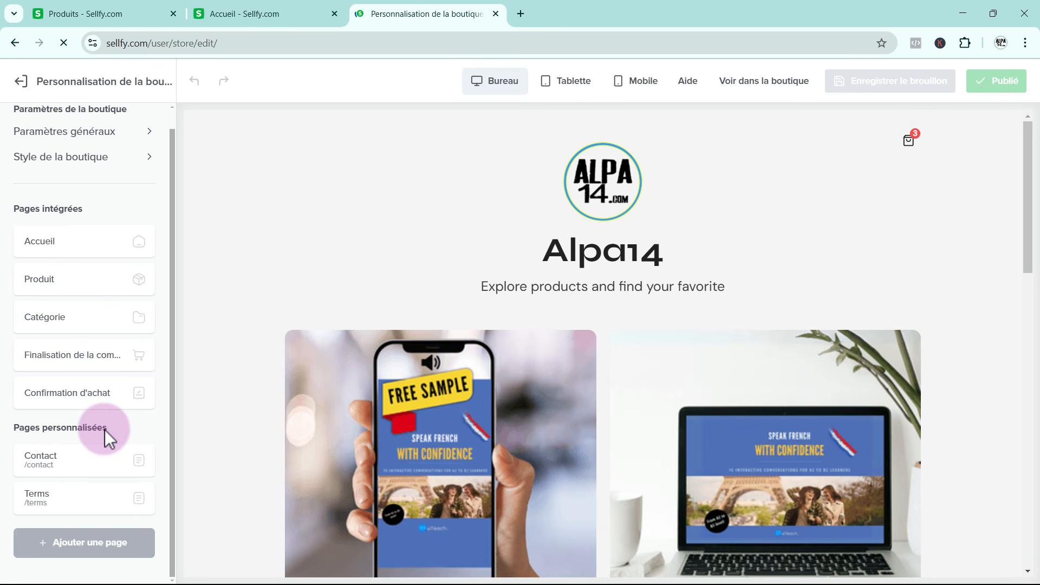
click(99, 459)
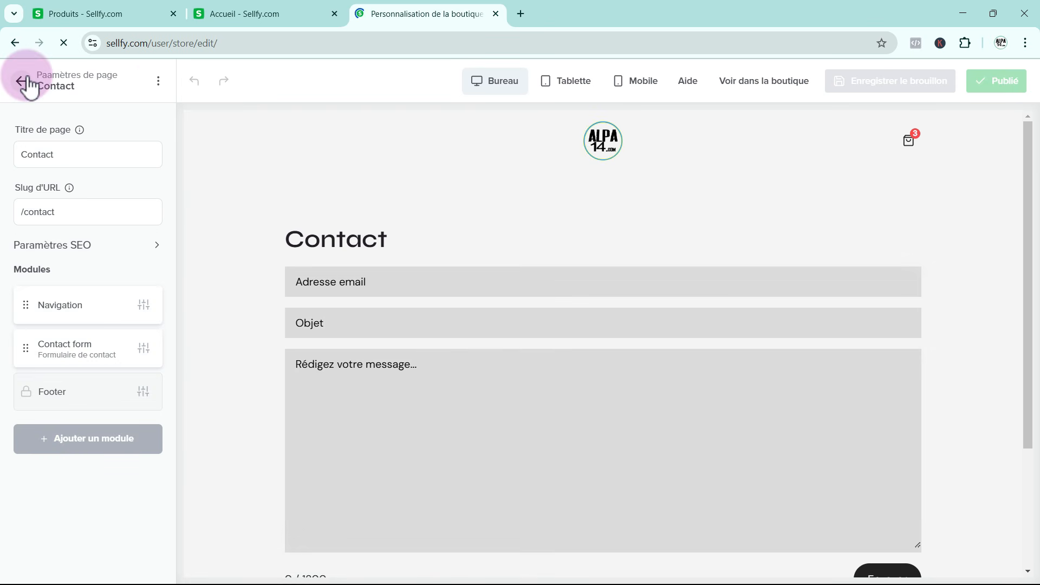
click(159, 82)
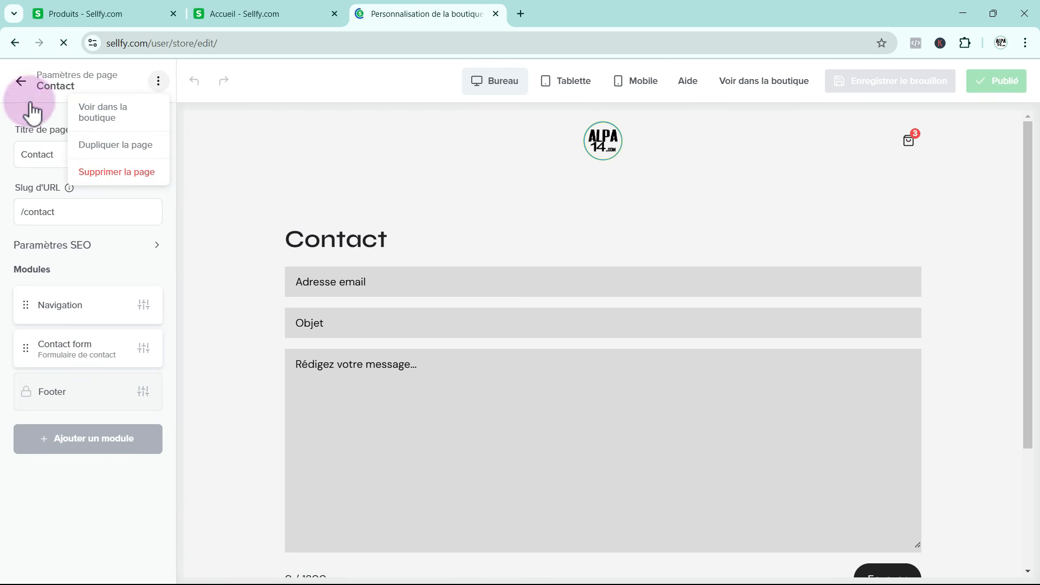
click(21, 82)
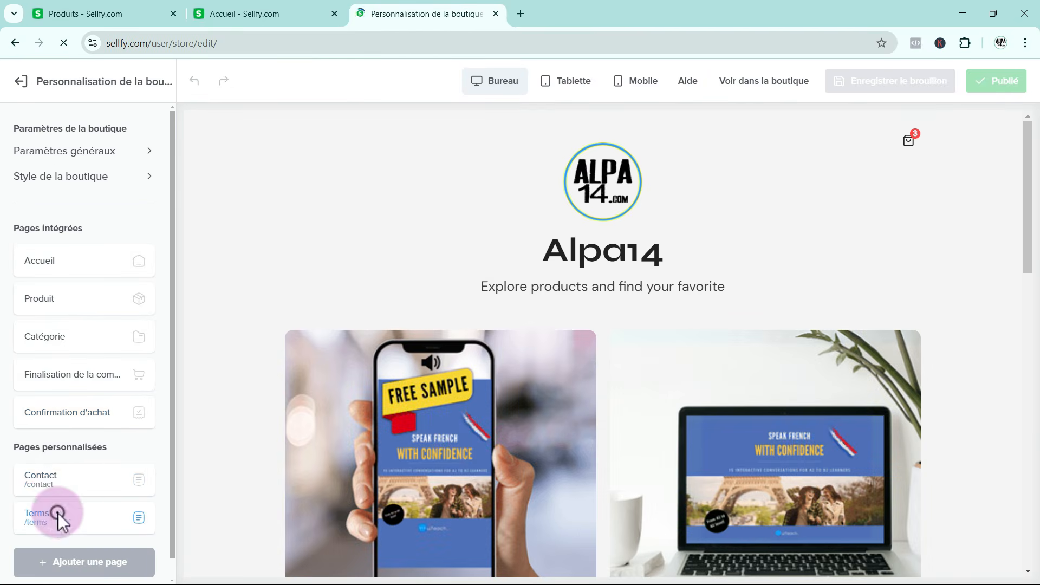
Read through the custom Terms page's Terms & Conditions text and return to the page list
click(58, 512)
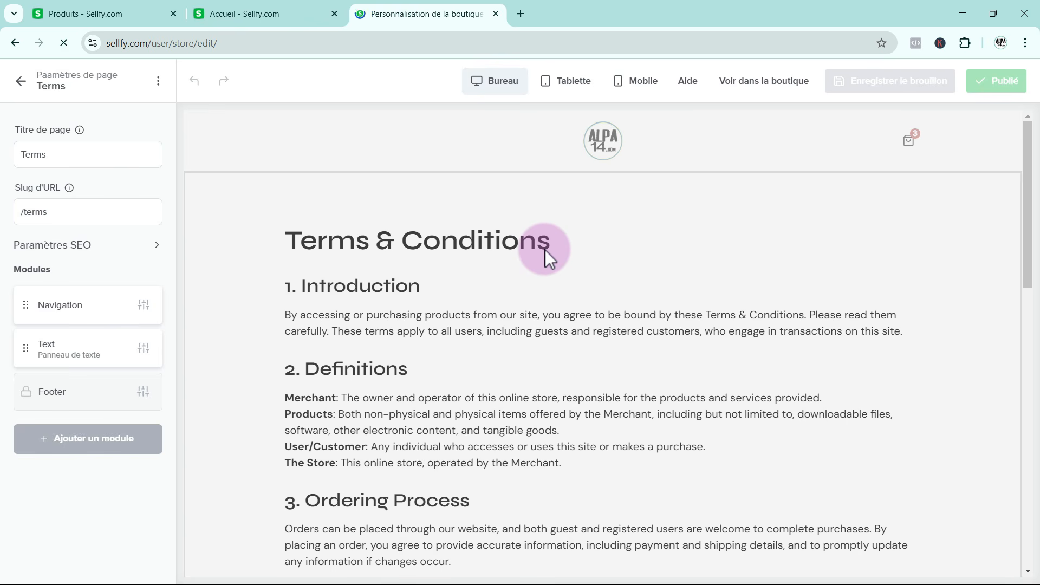
scroll(545, 280, down, 9)
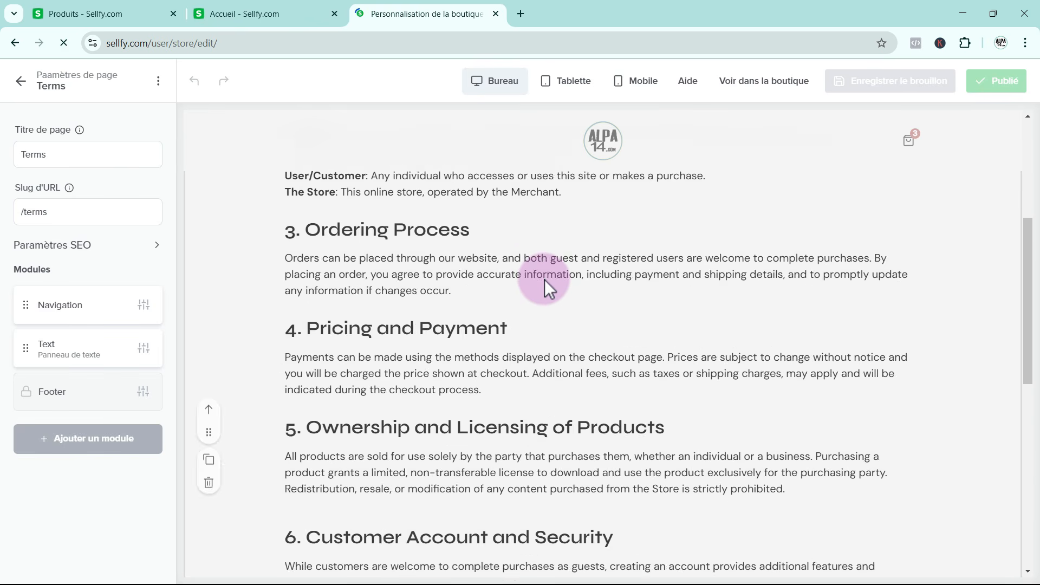
scroll(544, 279, up, 7)
scroll(545, 280, up, 2)
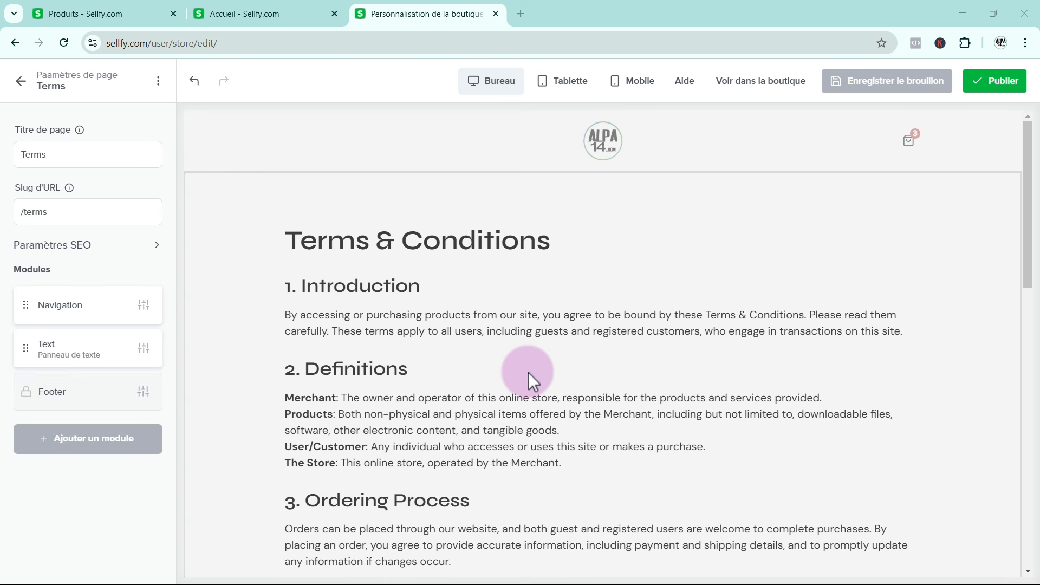
click(22, 83)
Add a new custom page to the store and title it "Page Test"
scroll(86, 387, down, 1)
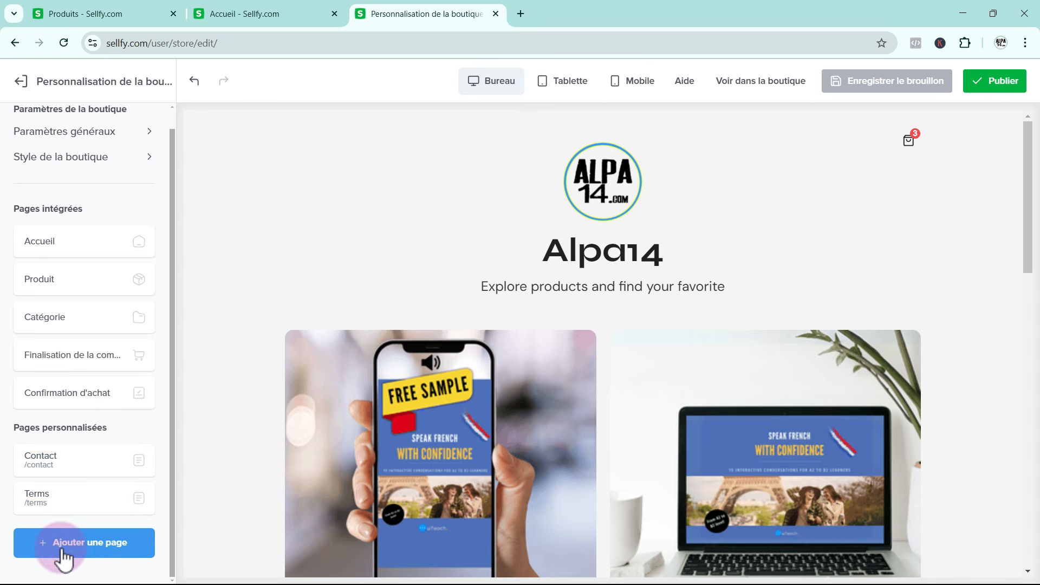
click(64, 556)
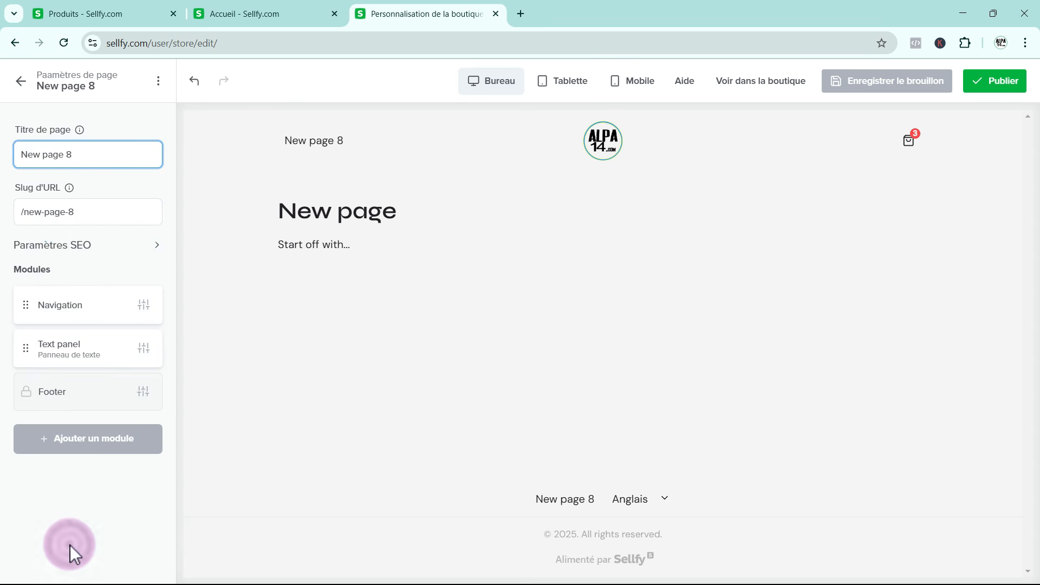
drag(81, 156, 7, 157)
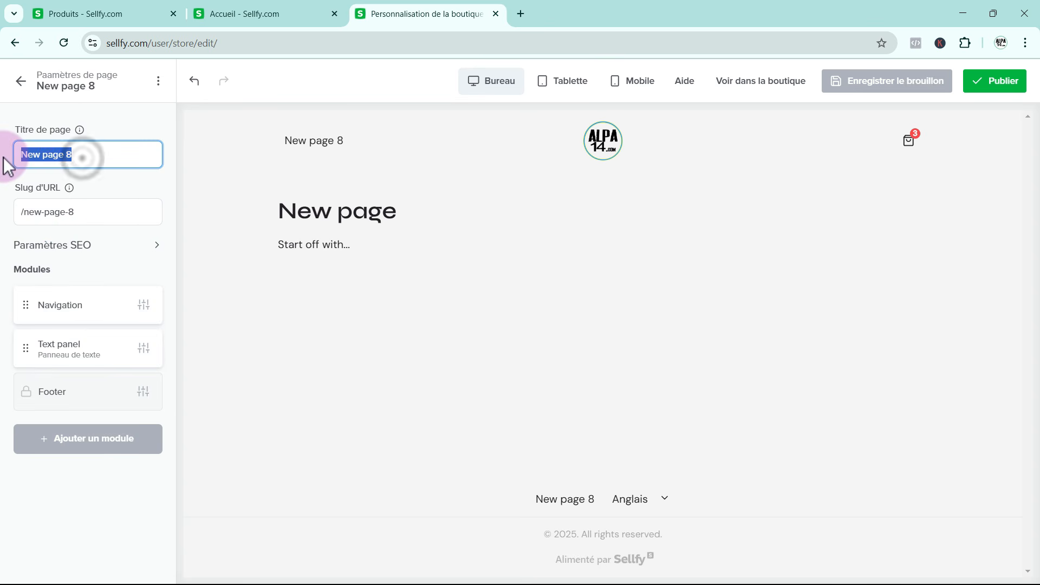
key(BackSpace)
text(Page Test)
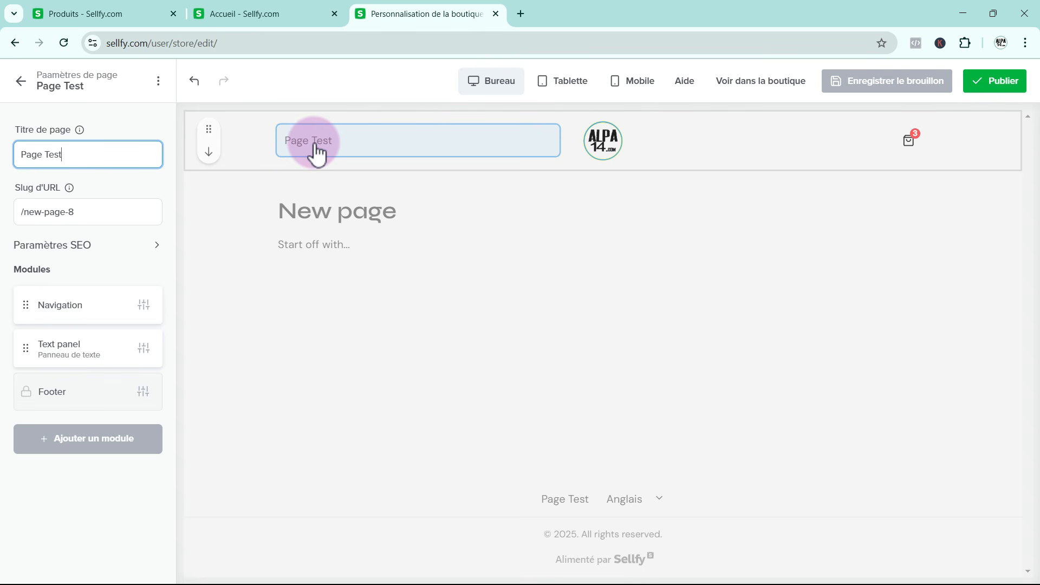
click(23, 86)
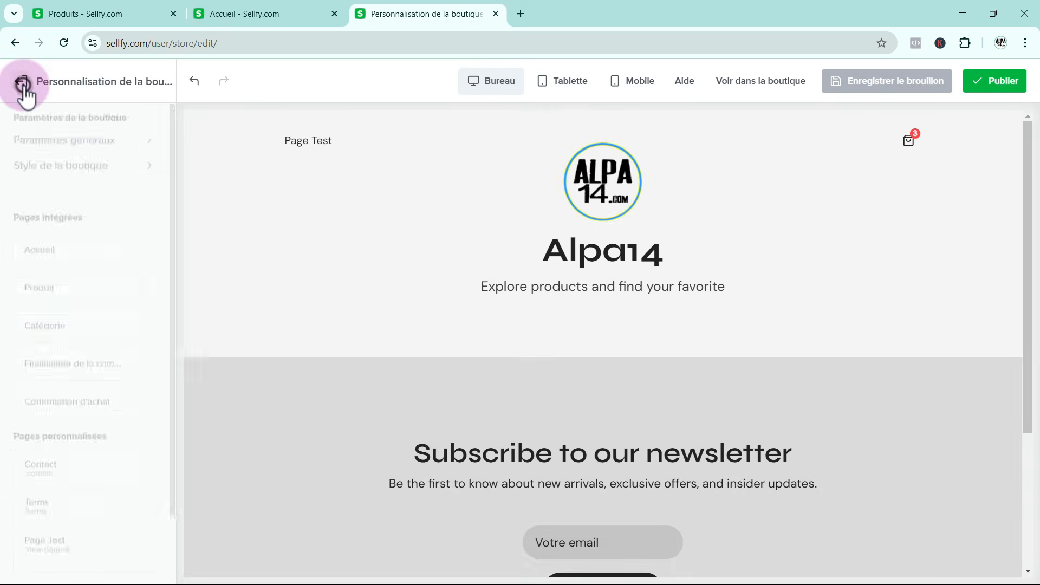
Delete the custom page "Page Test" from the store
scroll(98, 336, down, 2)
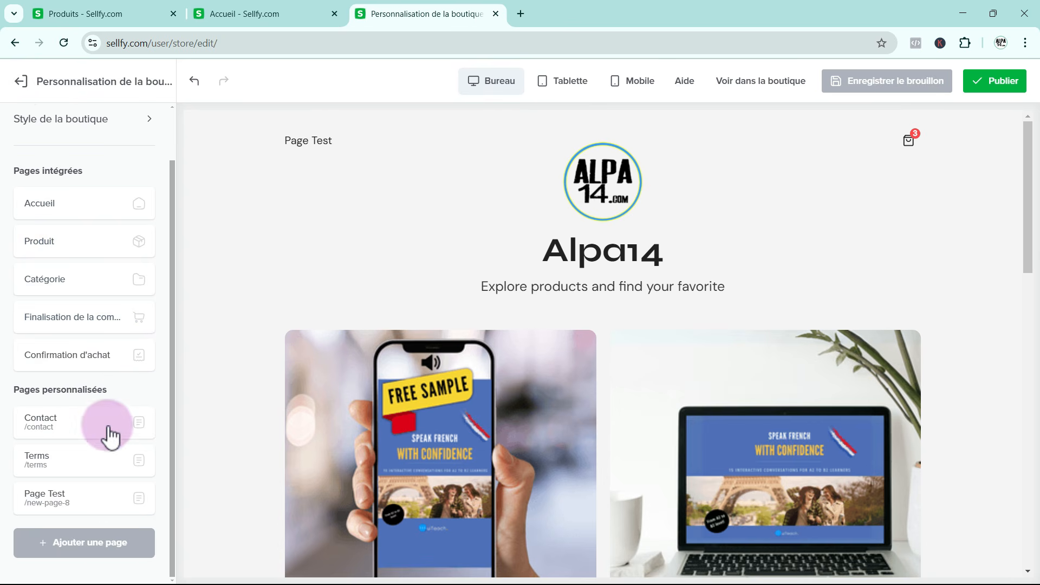
click(94, 499)
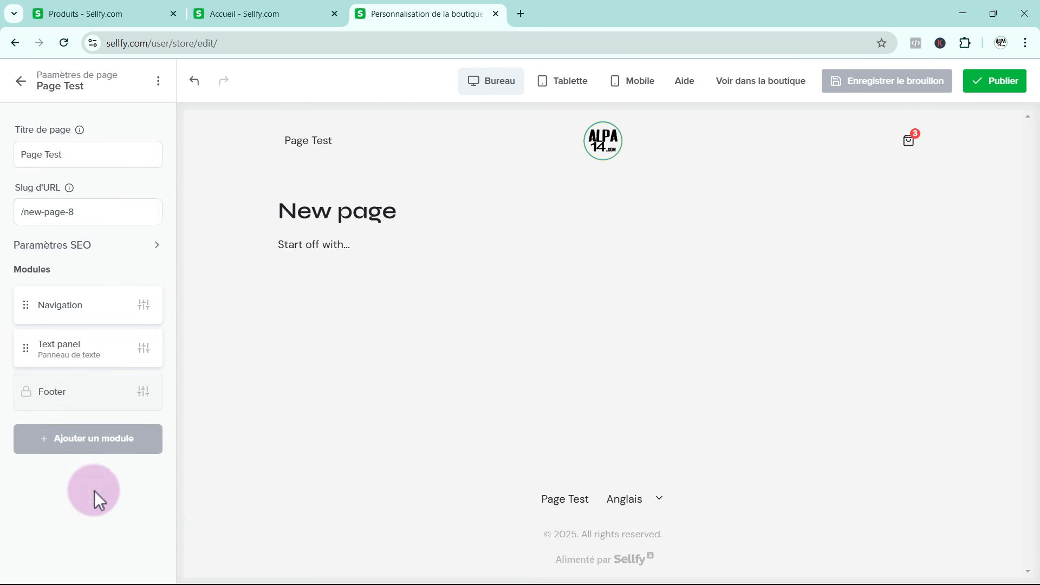
click(159, 82)
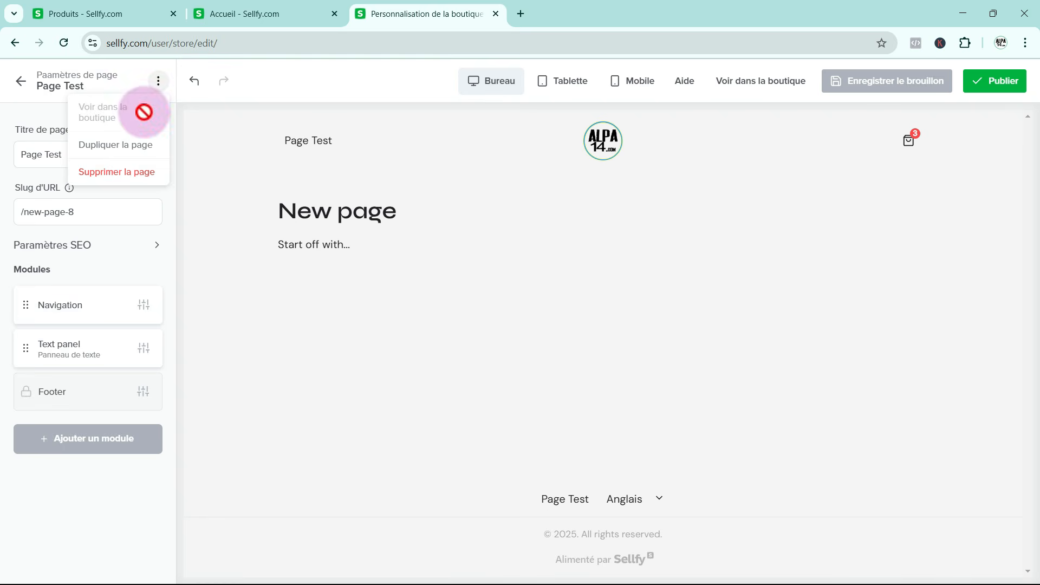
click(141, 175)
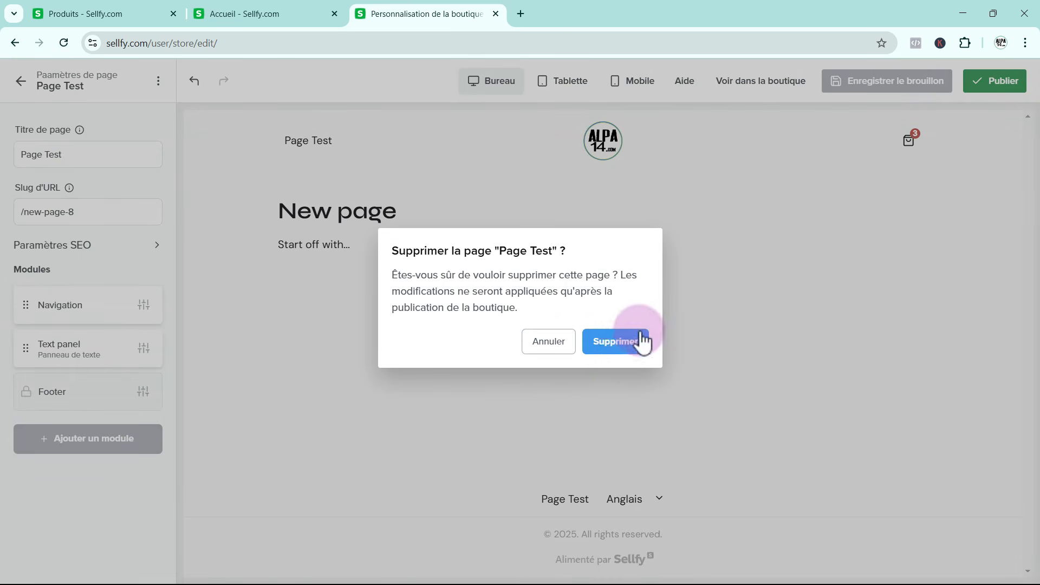
click(623, 346)
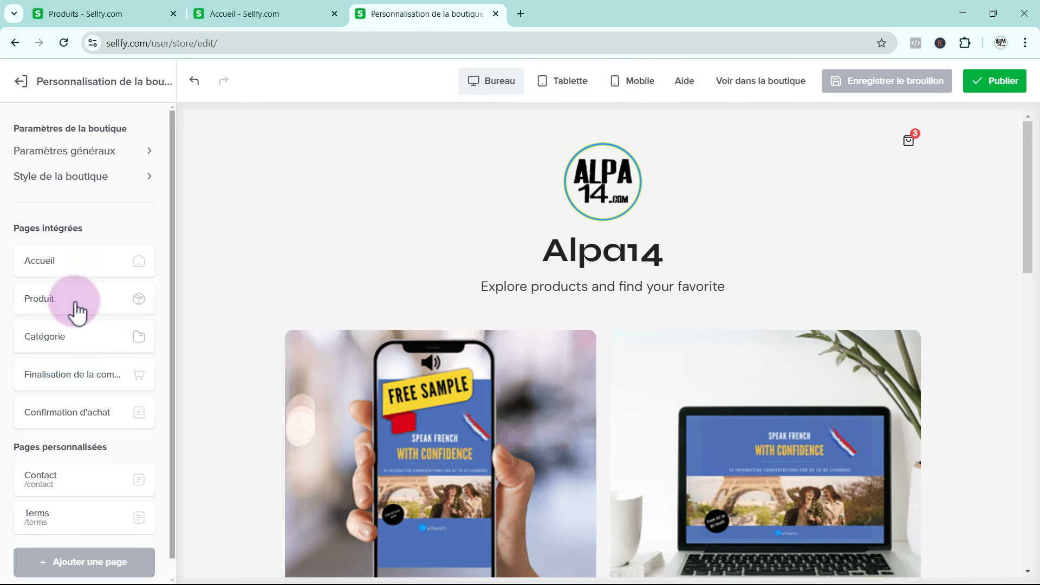
Open the built-in home page and look through its module layout in the preview
click(62, 265)
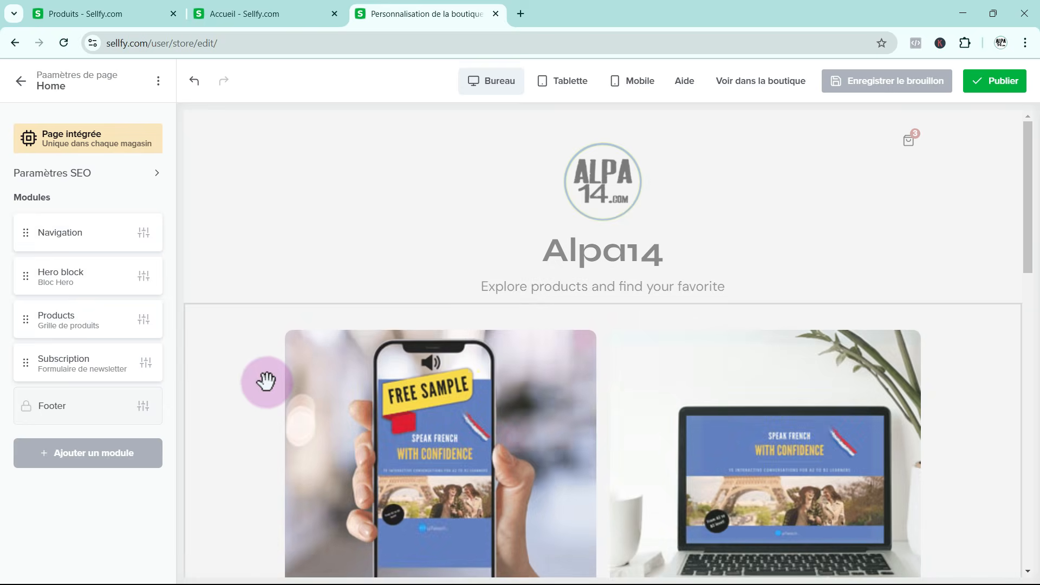
scroll(266, 382, down, 10)
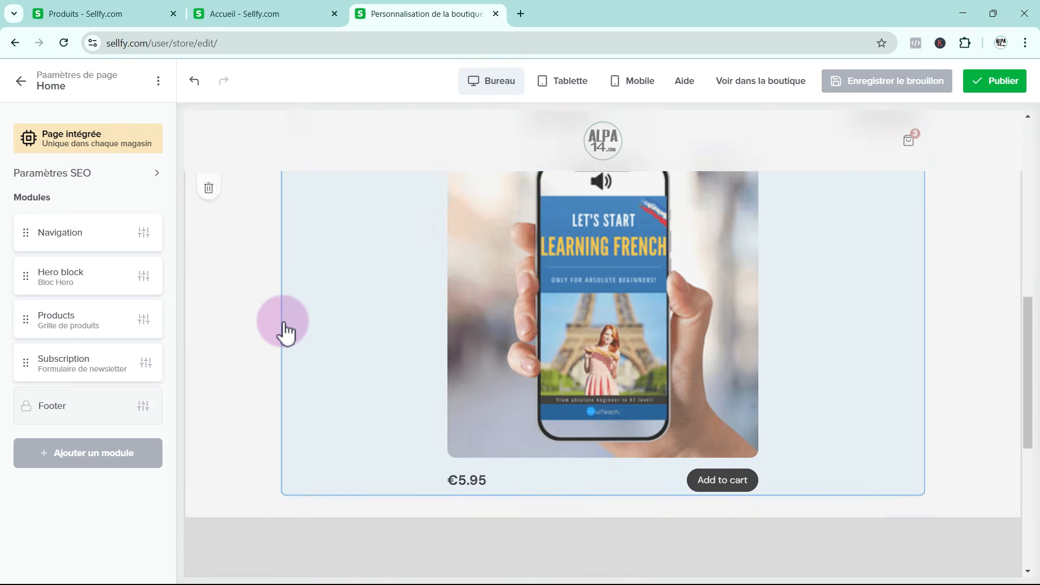
scroll(290, 363, down, 3)
scroll(292, 391, up, 13)
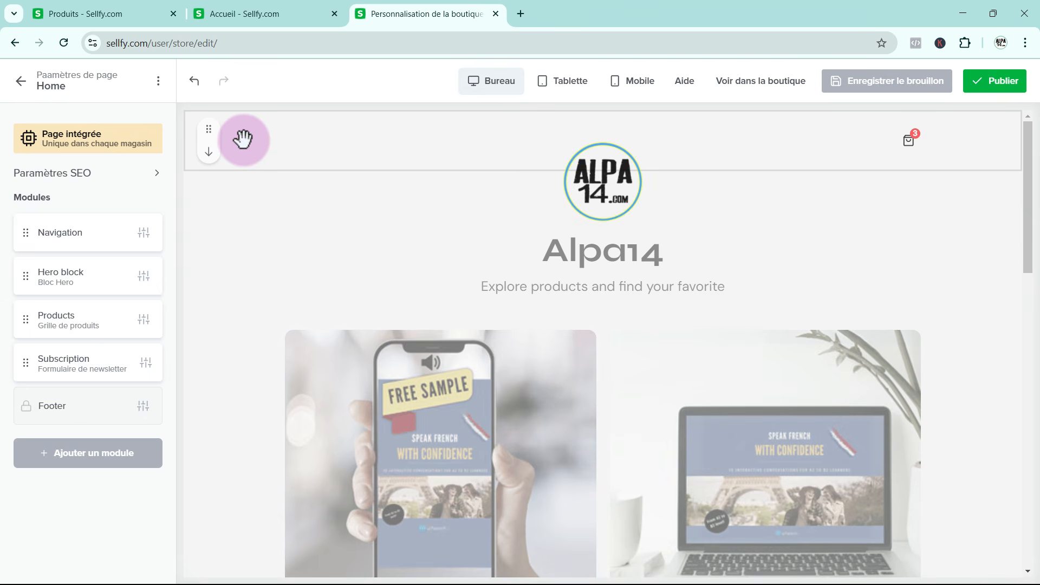
Align the store logo left in the home page's Navigation module and turn off the large logo on the home page
click(242, 140)
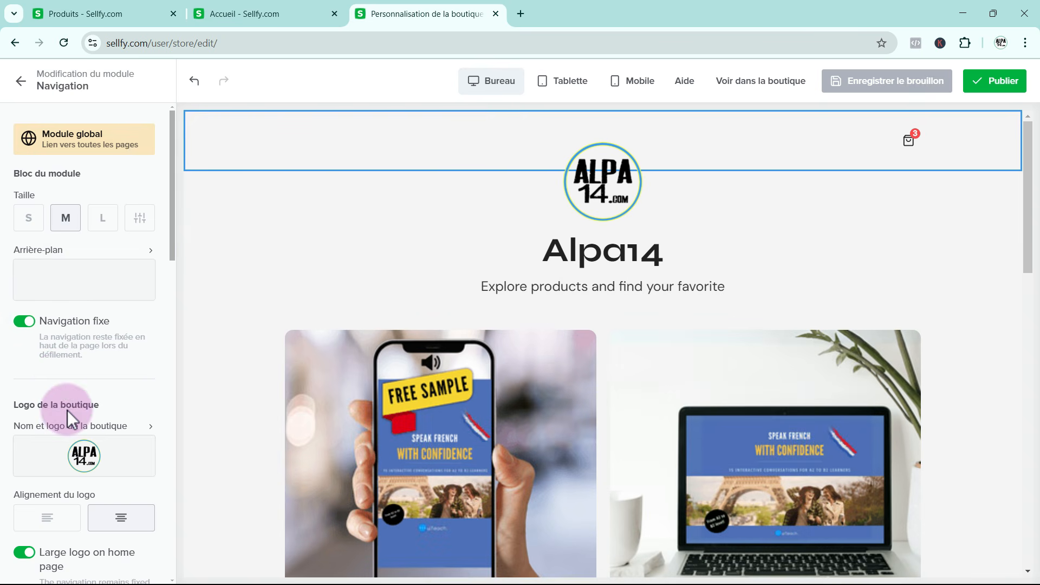
scroll(67, 411, down, 2)
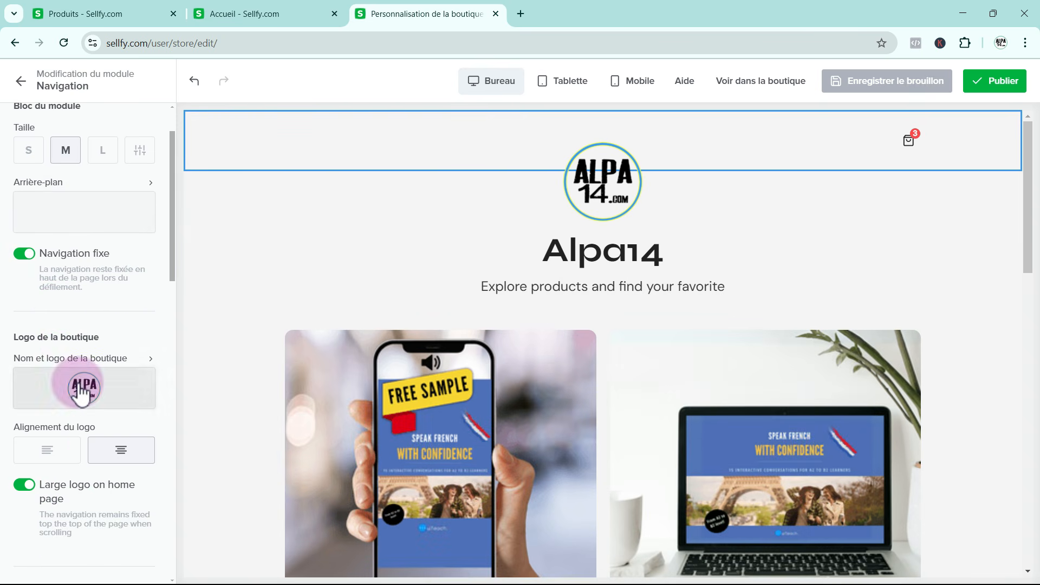
click(48, 451)
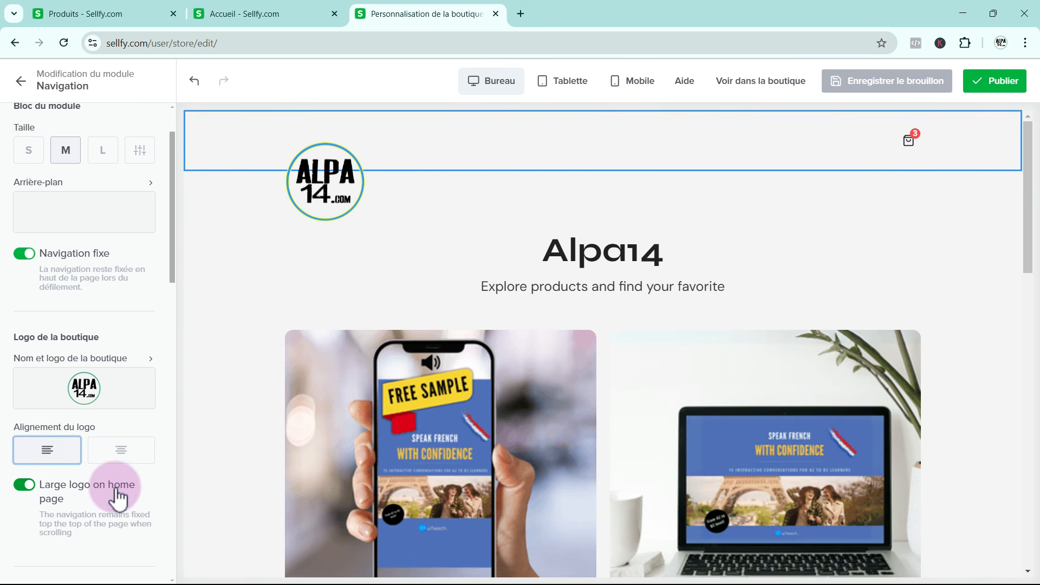
click(23, 485)
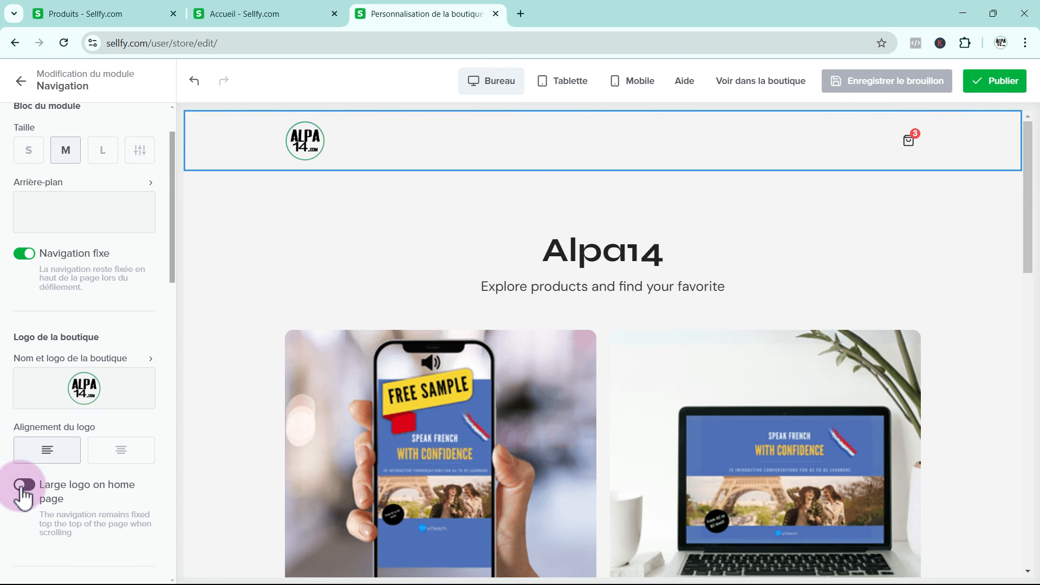
scroll(89, 498, down, 4)
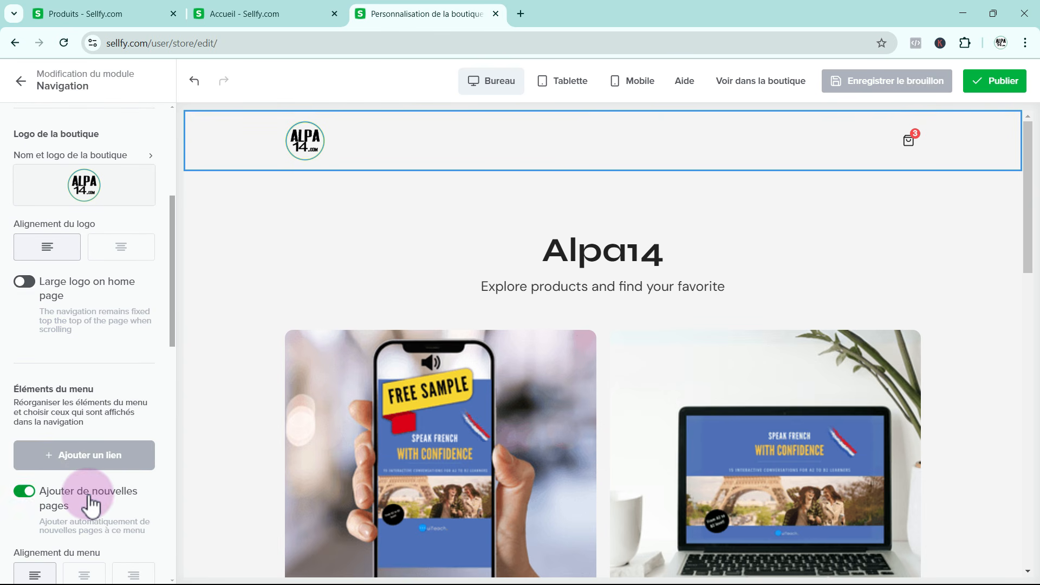
scroll(89, 499, down, 7)
scroll(92, 502, up, 12)
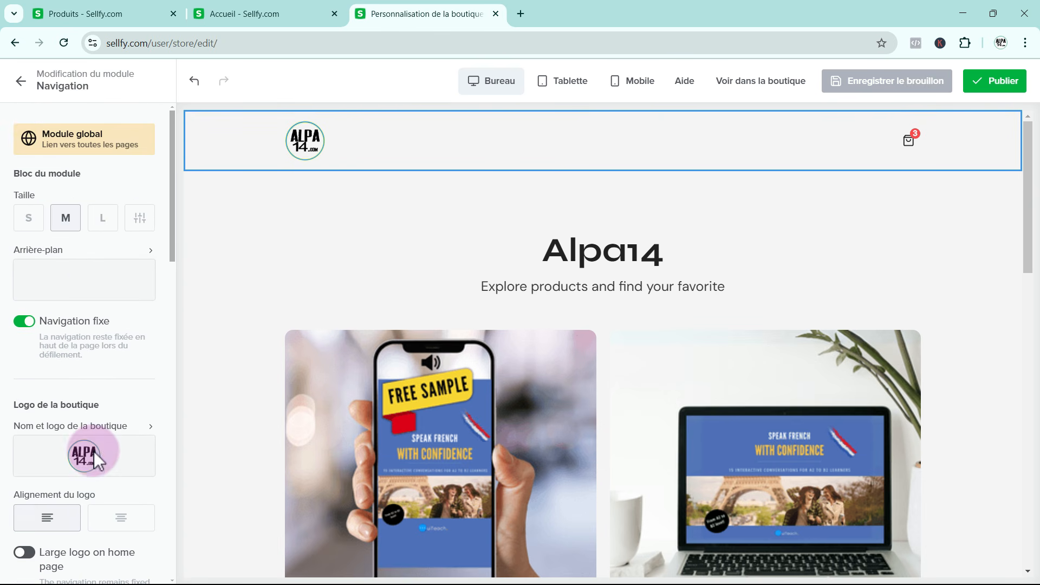
click(21, 81)
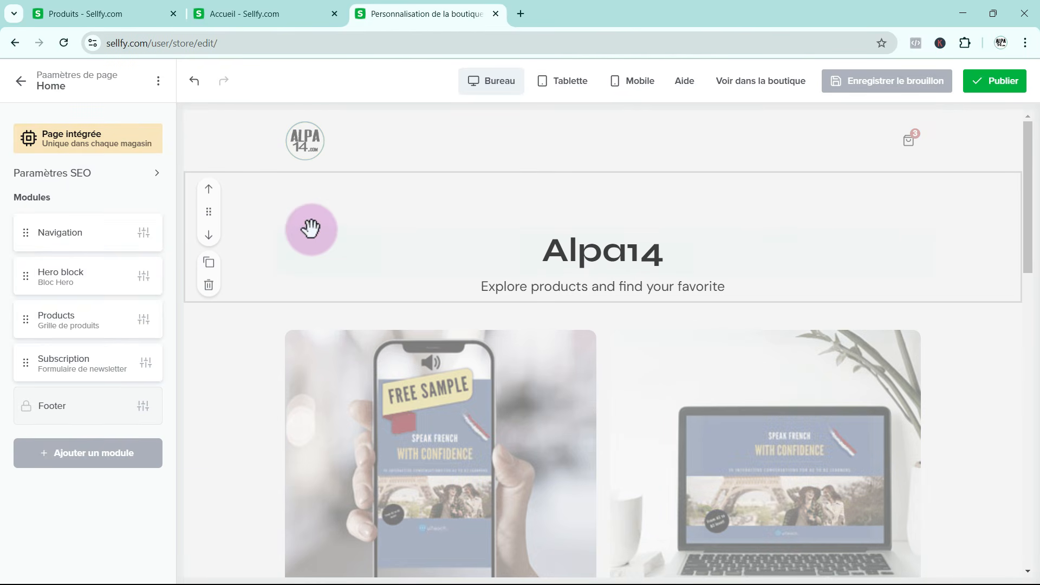
Examine the Hero block's settings for block size, padding, background, content alignment and content size
click(290, 222)
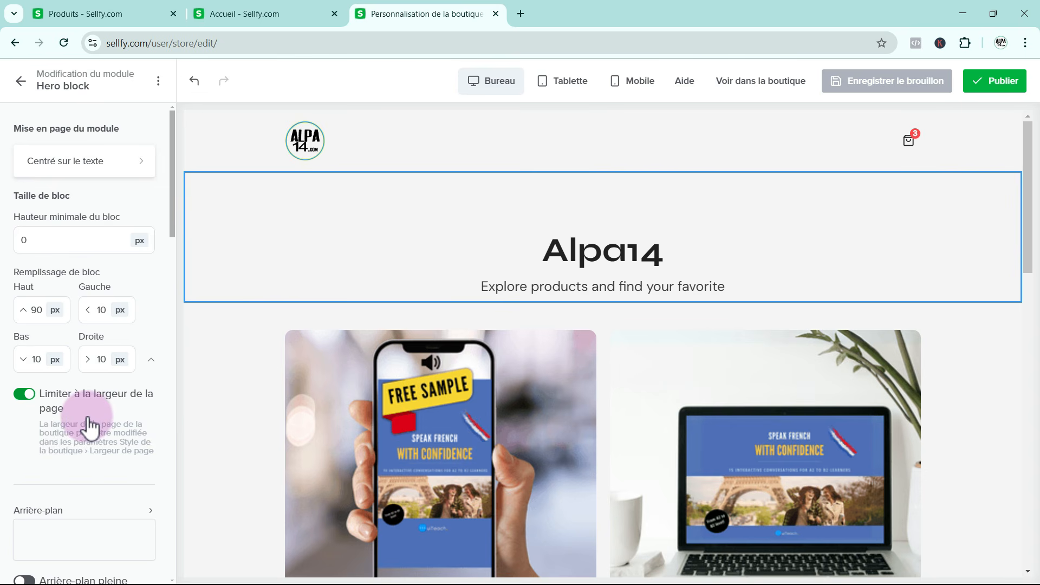
scroll(87, 424, down, 4)
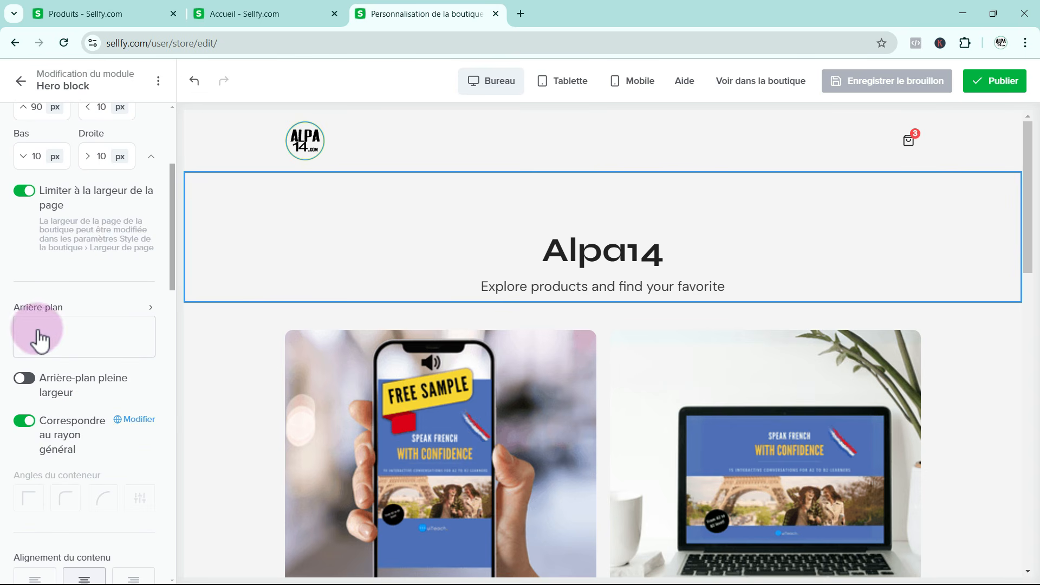
scroll(107, 430, down, 3)
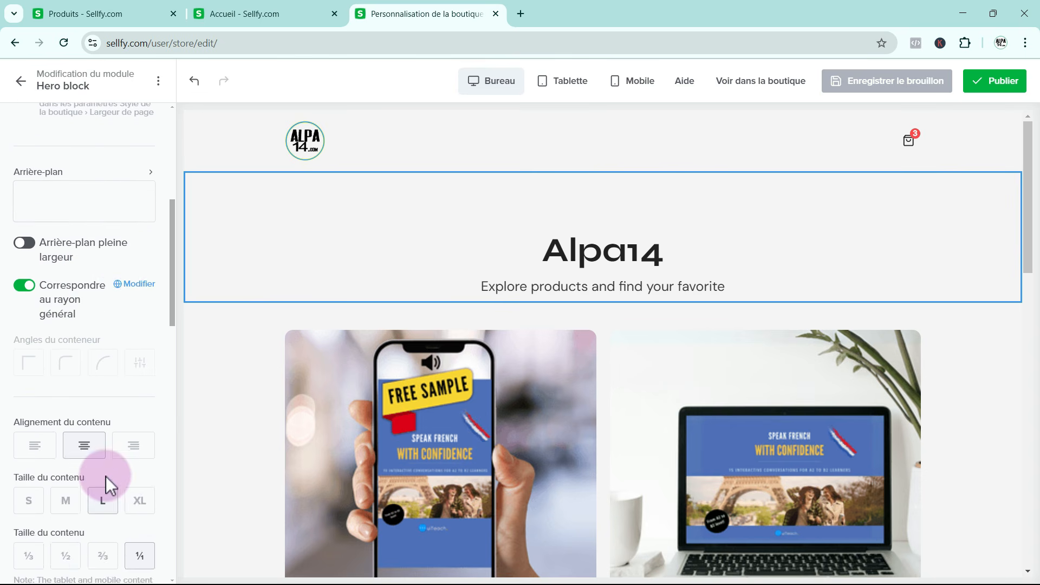
scroll(105, 480, down, 4)
scroll(106, 480, down, 5)
scroll(109, 474, up, 8)
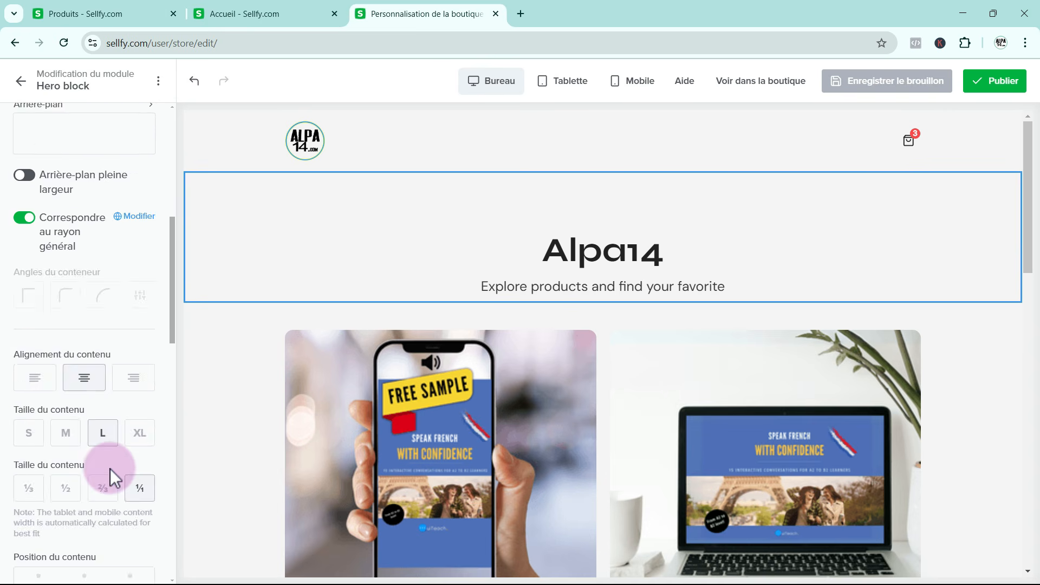
scroll(110, 465, up, 7)
click(22, 82)
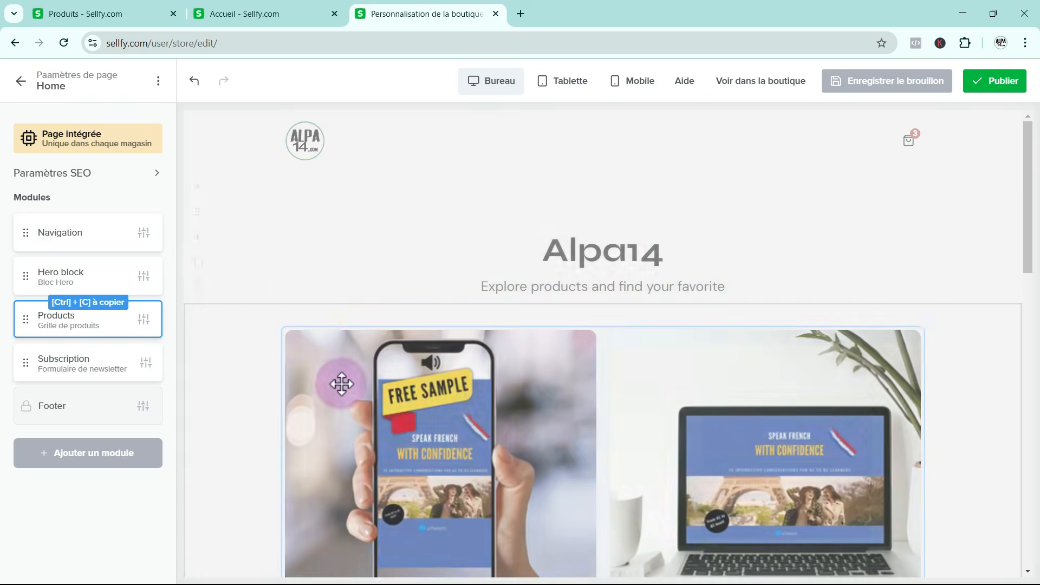
Examine the home page's Products module settings for block size, category filter, block title and card layout
click(247, 389)
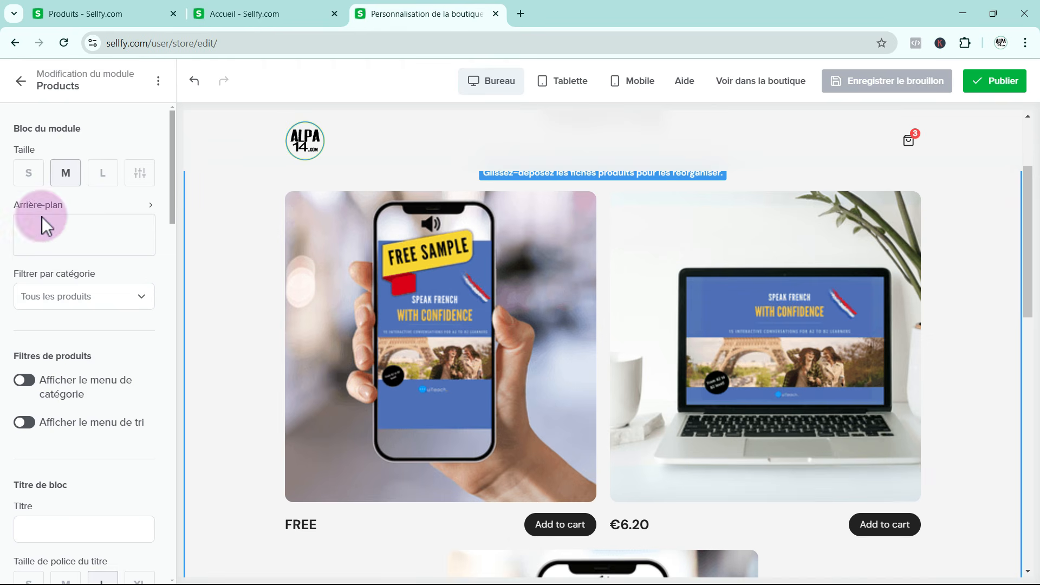
scroll(85, 441, down, 6)
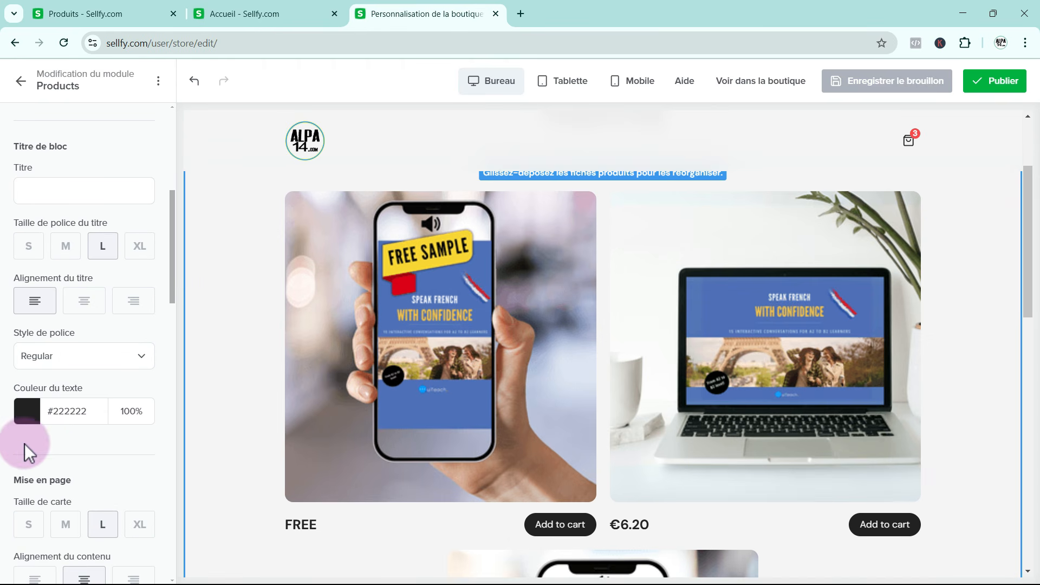
scroll(96, 480, down, 3)
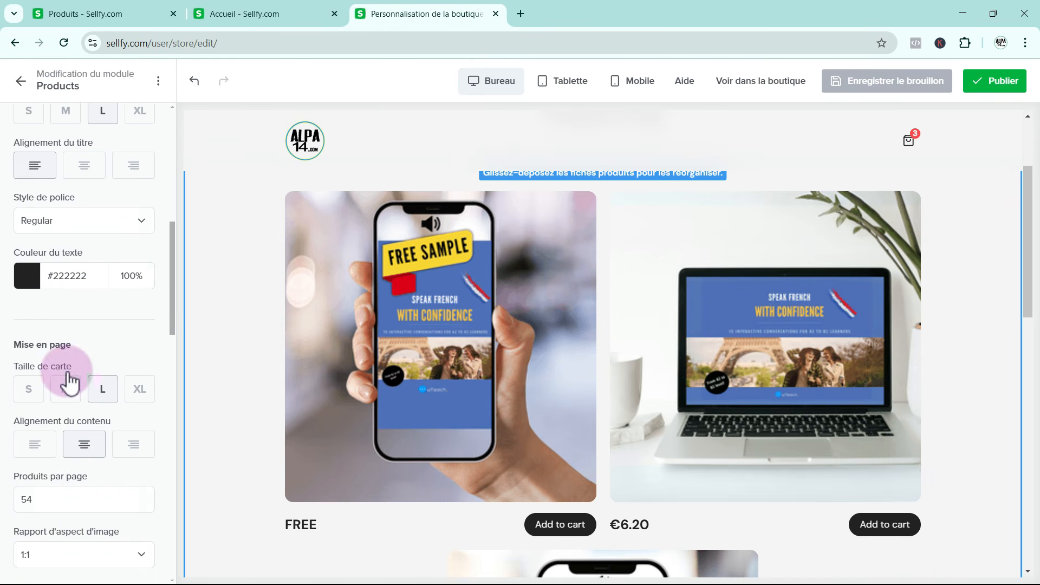
scroll(71, 270, up, 7)
click(23, 87)
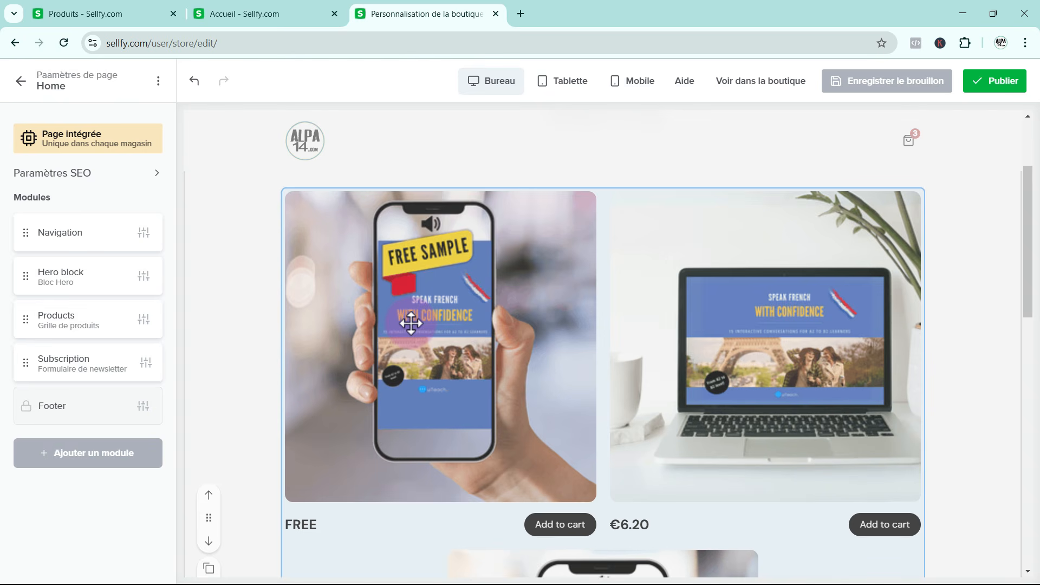
Look through the available module types and add a text panel module to the home page
click(87, 450)
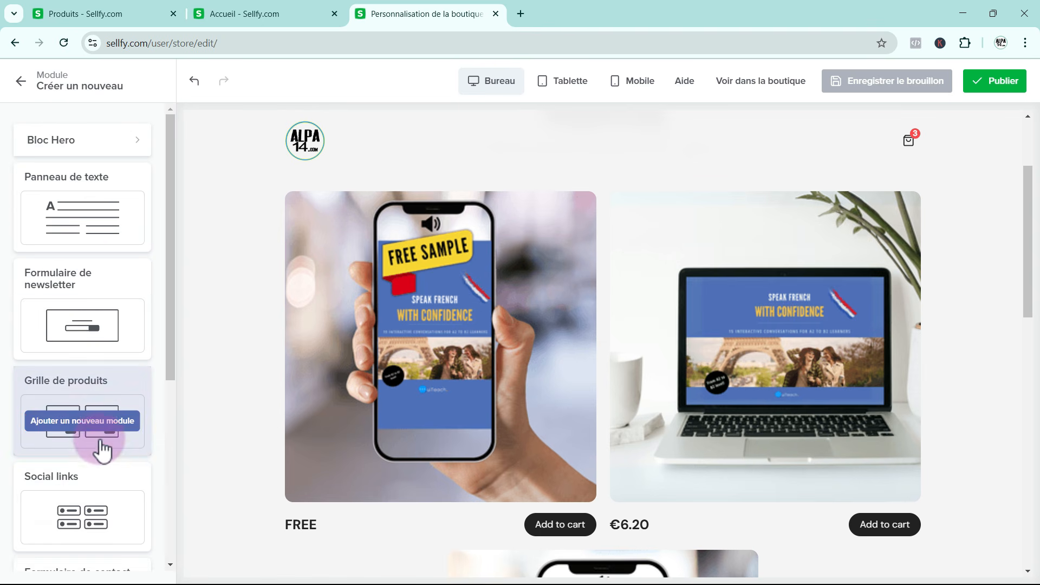
scroll(102, 455, down, 5)
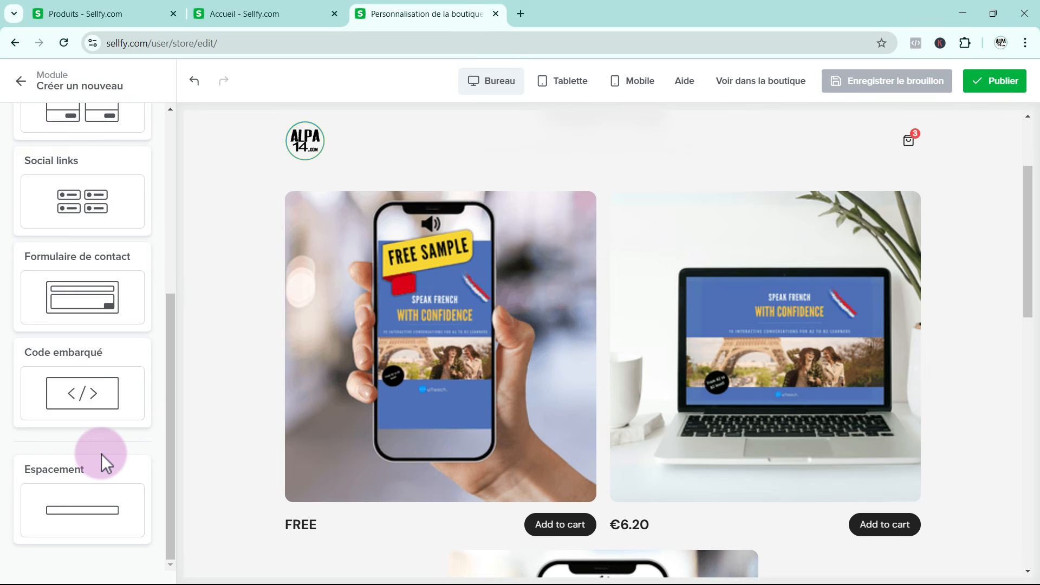
scroll(102, 460, up, 4)
scroll(133, 417, up, 2)
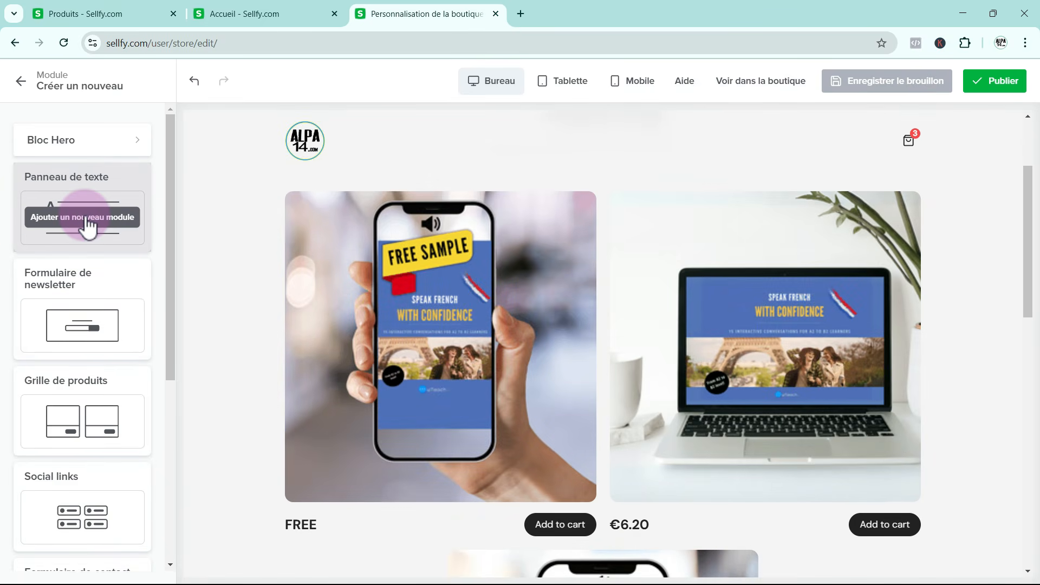
click(85, 216)
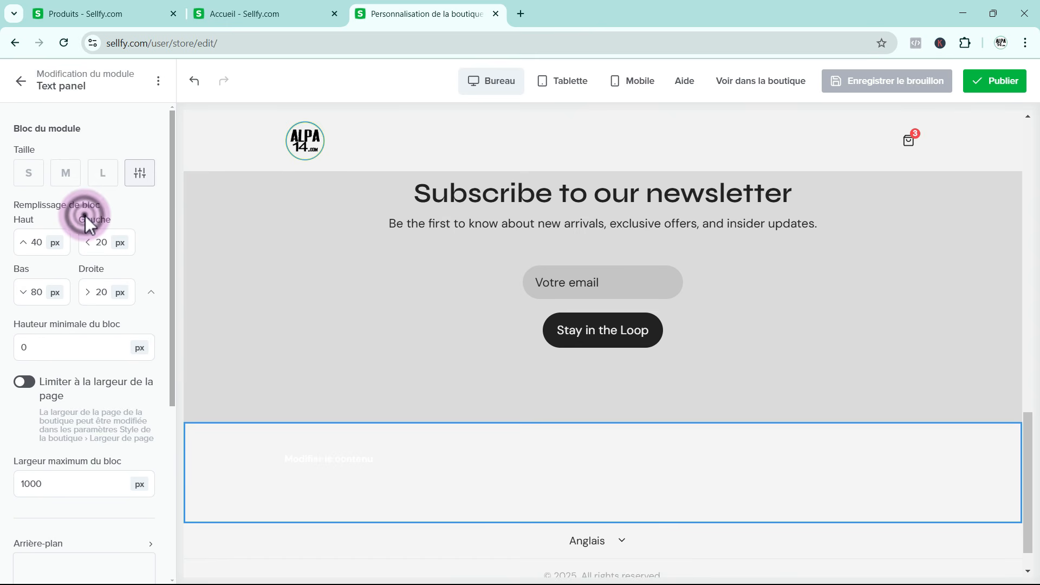
click(334, 473)
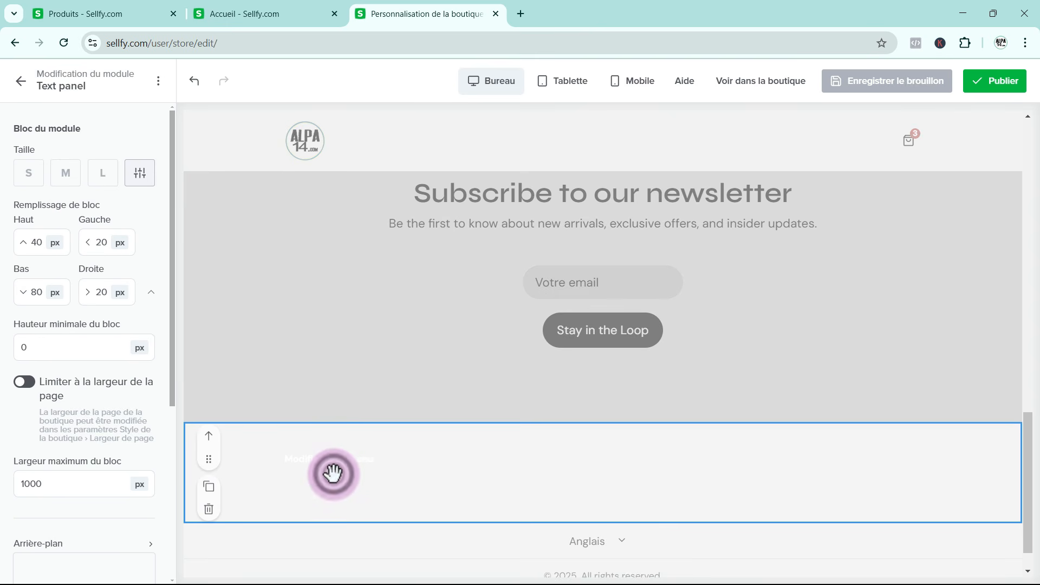
Fill the text panel's content with the sample text "ertrweatr art tre terteq t" and save it
scroll(88, 423, down, 3)
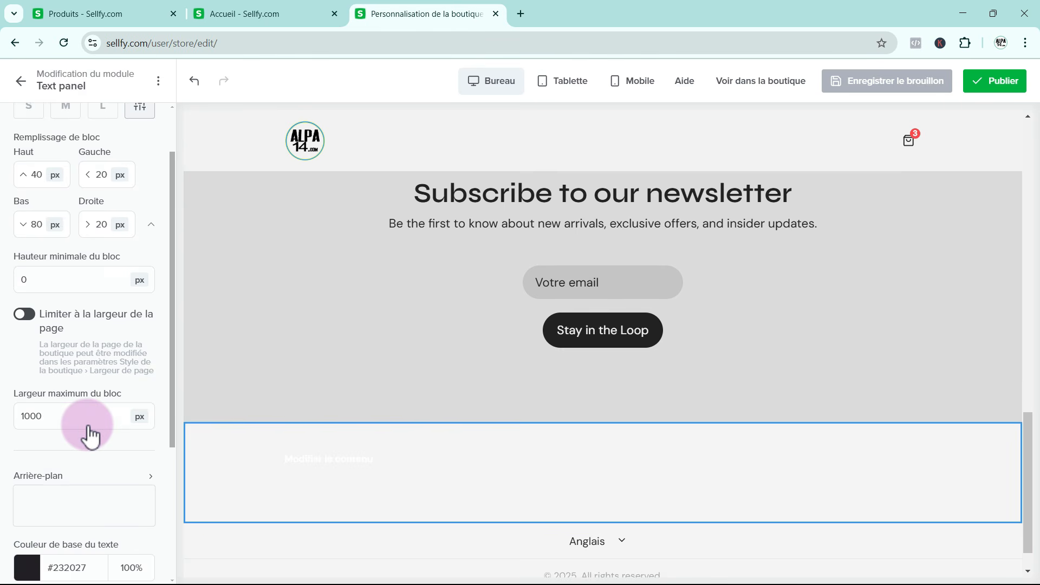
scroll(89, 434, down, 3)
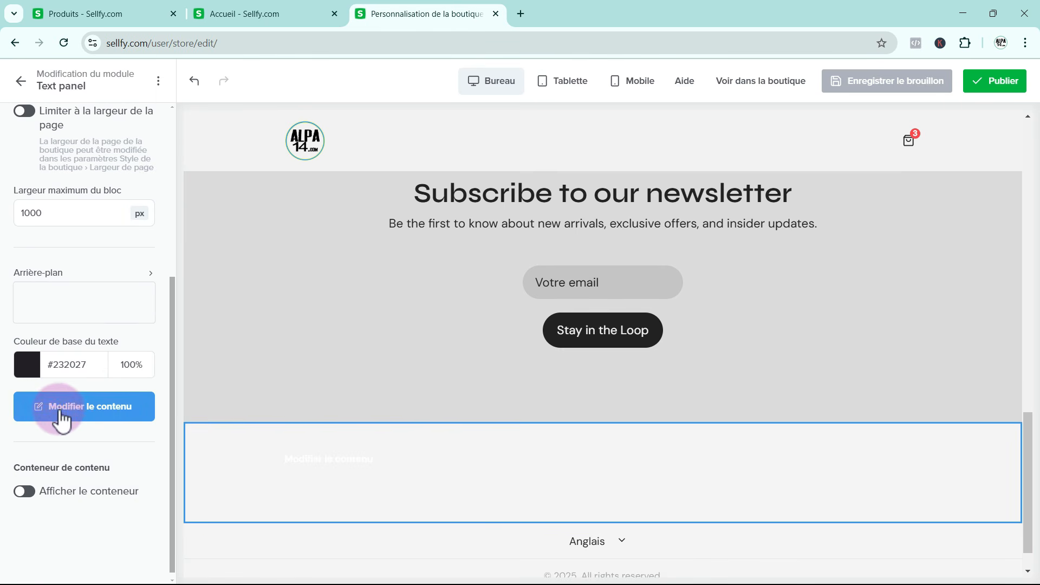
click(60, 406)
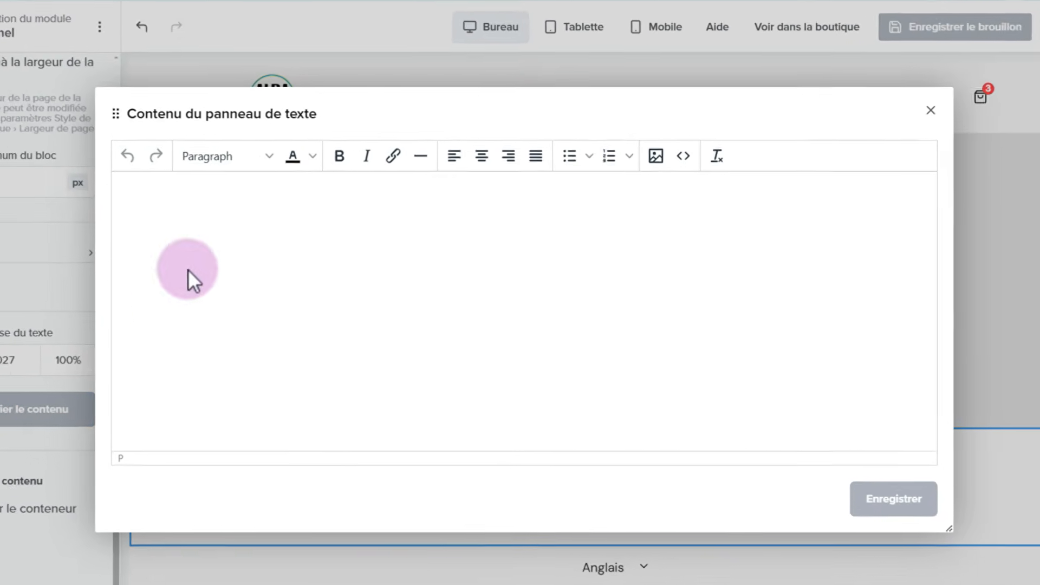
click(207, 231)
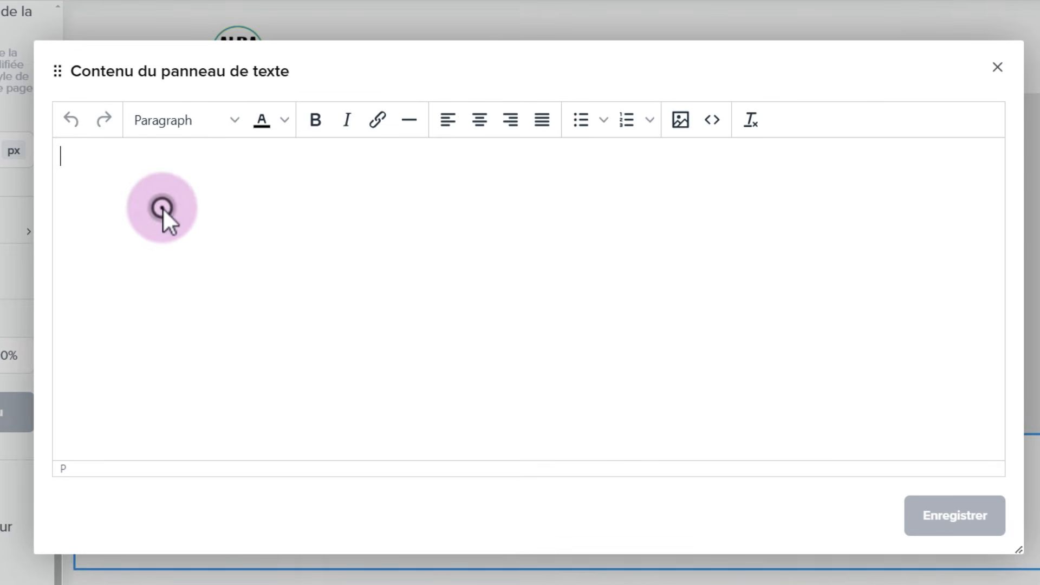
text(ertrweatr  art tre terteq t)
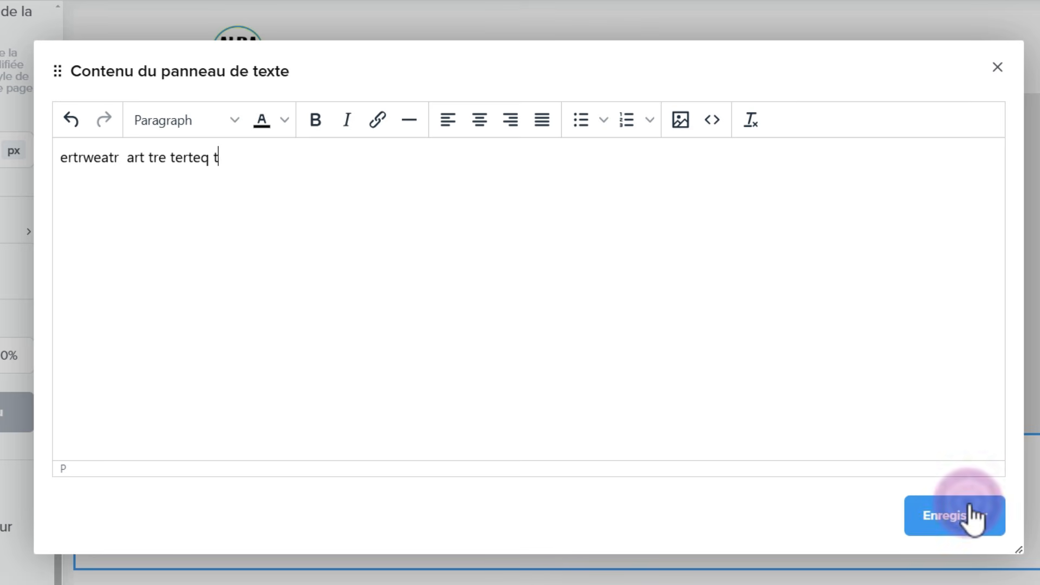
click(964, 515)
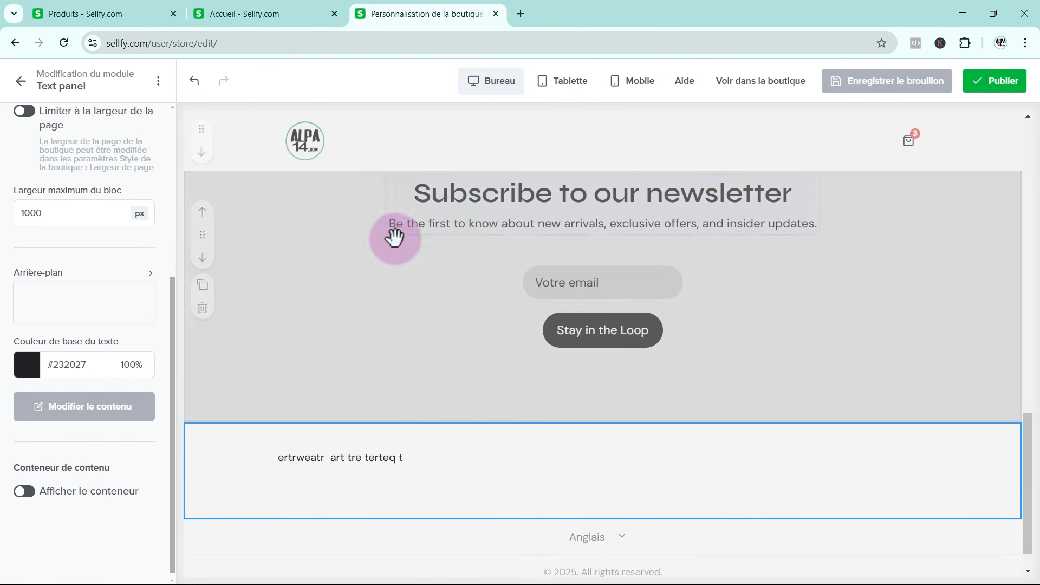
Move the text panel up the home page to above the product grid, and back down to just below it
scroll(412, 411, down, 1)
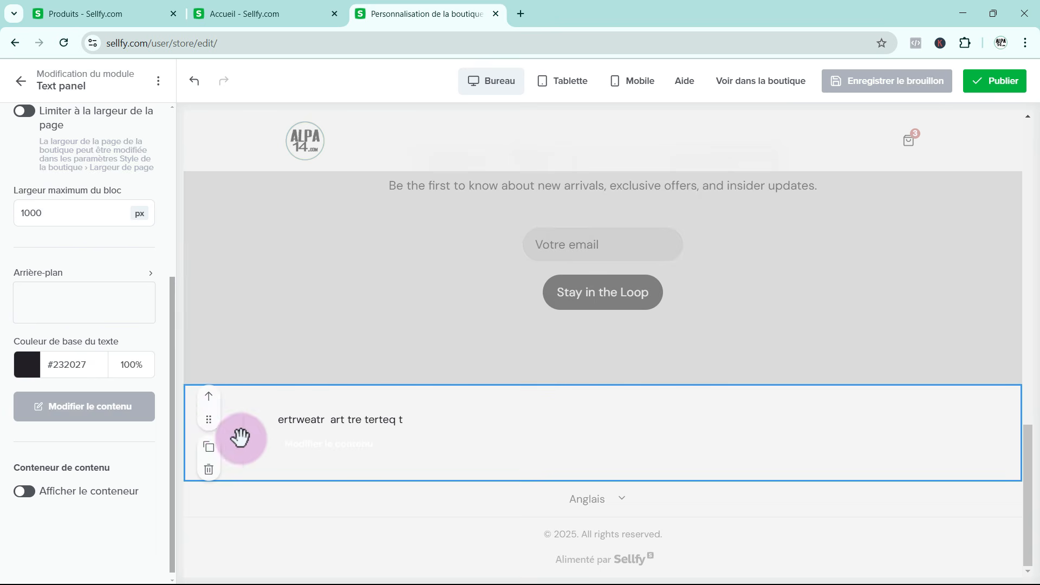
click(206, 397)
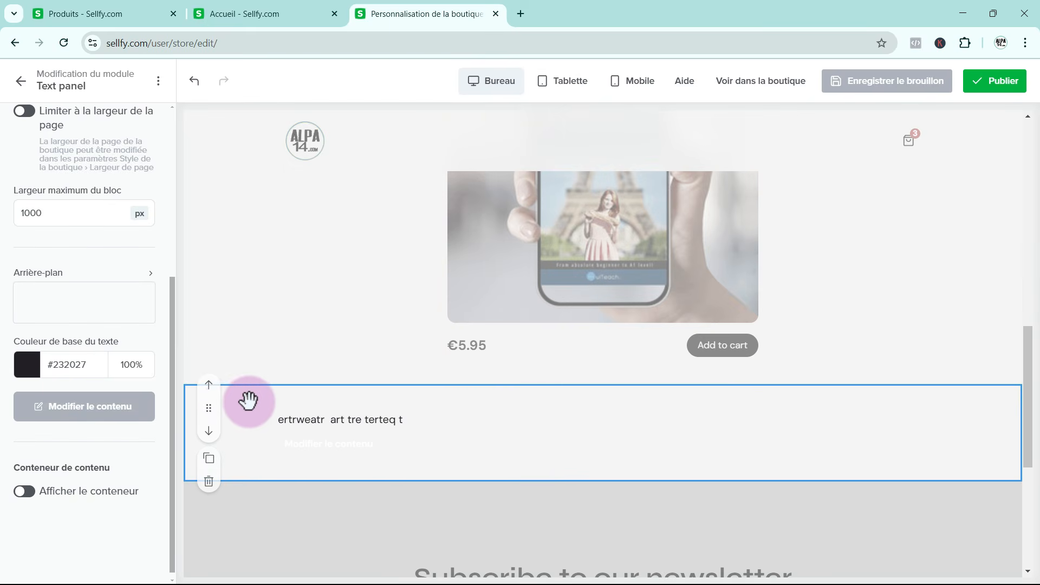
click(211, 392)
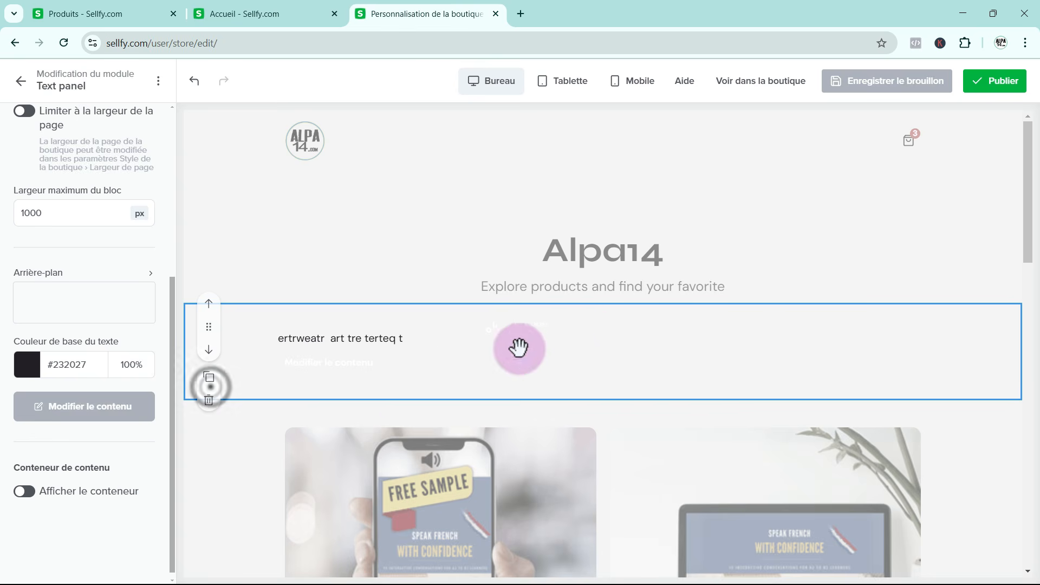
click(210, 353)
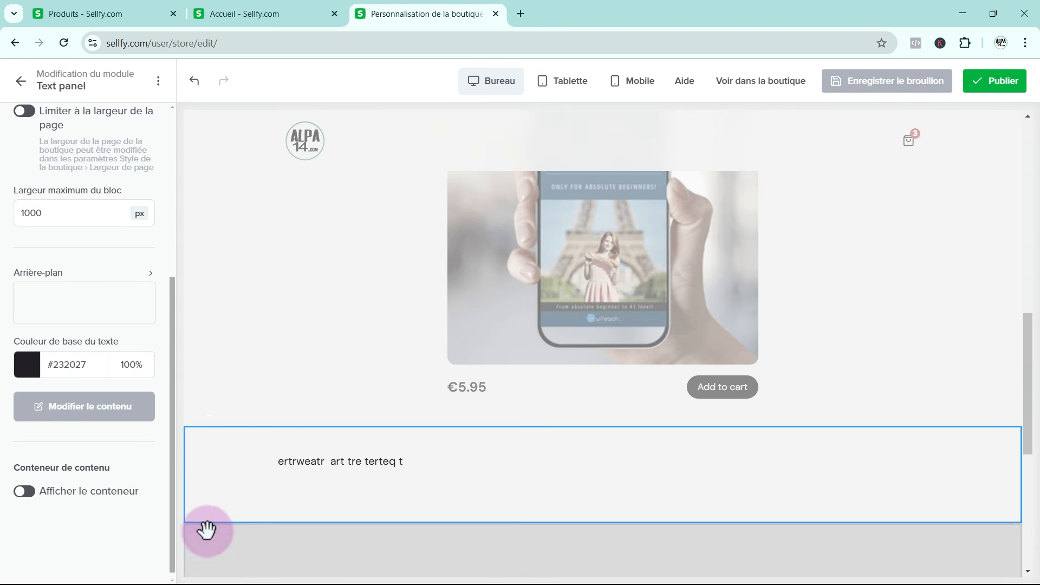
Delete the text panel module from the home page
click(209, 523)
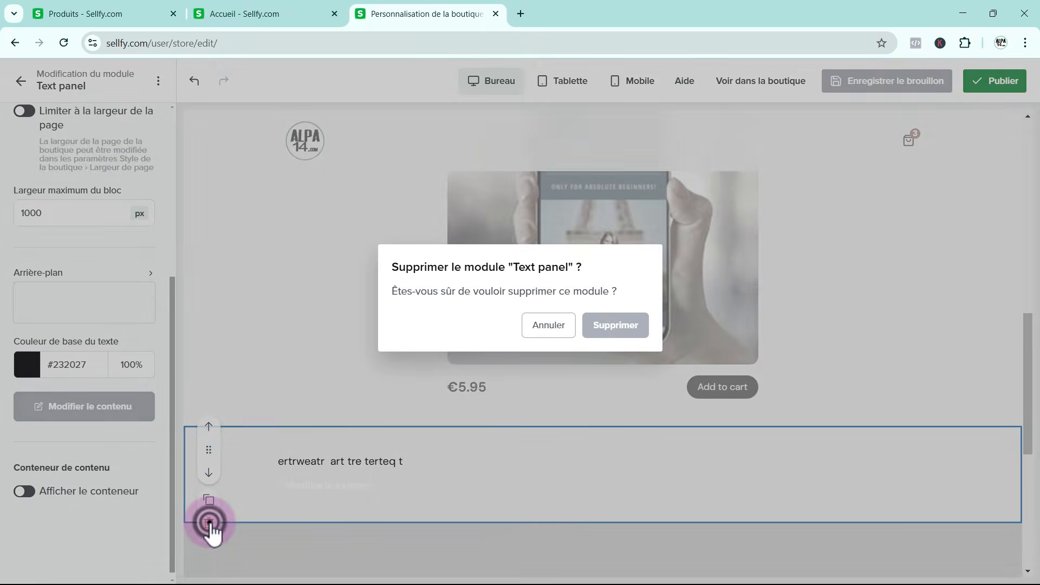
click(616, 327)
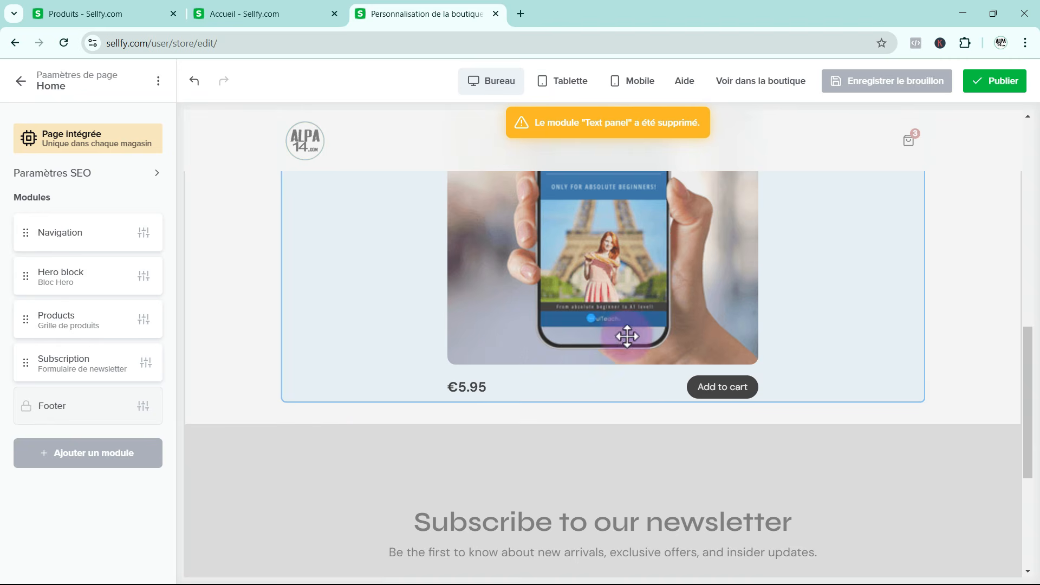
scroll(288, 416, up, 5)
scroll(287, 416, up, 1)
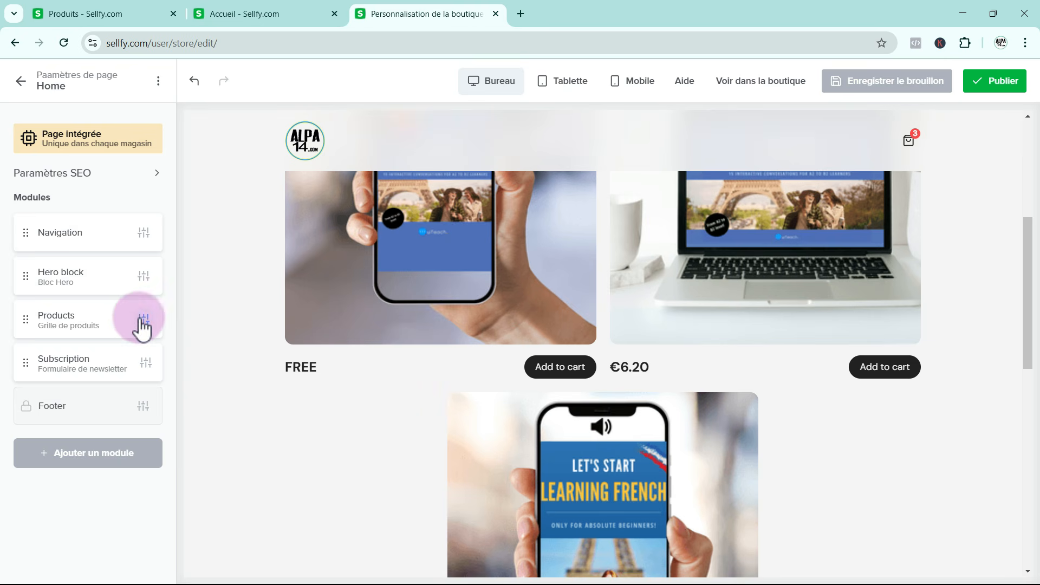
Open the theme selection in the store style settings and look through the available themes
click(22, 83)
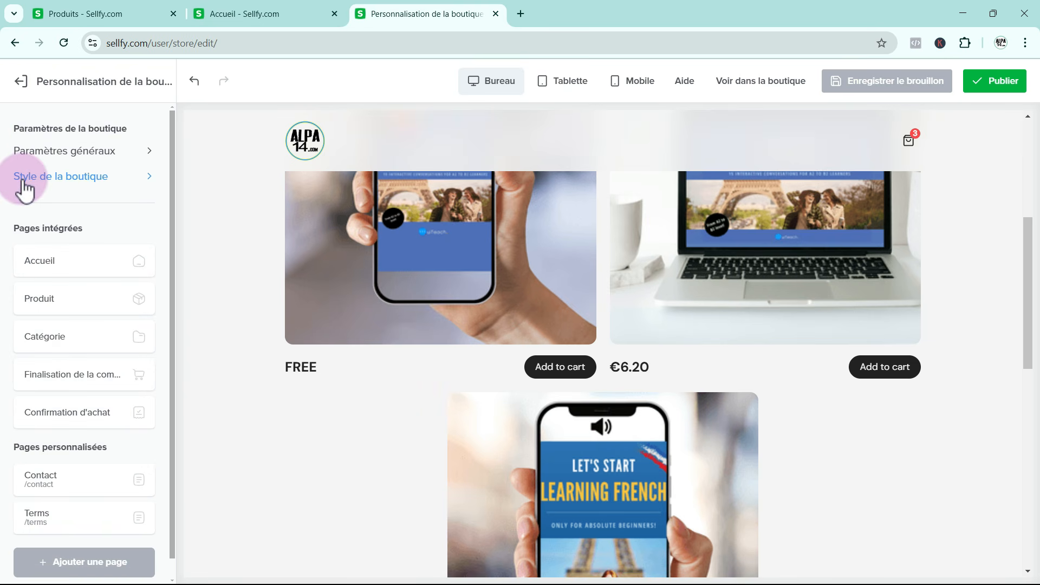
click(77, 177)
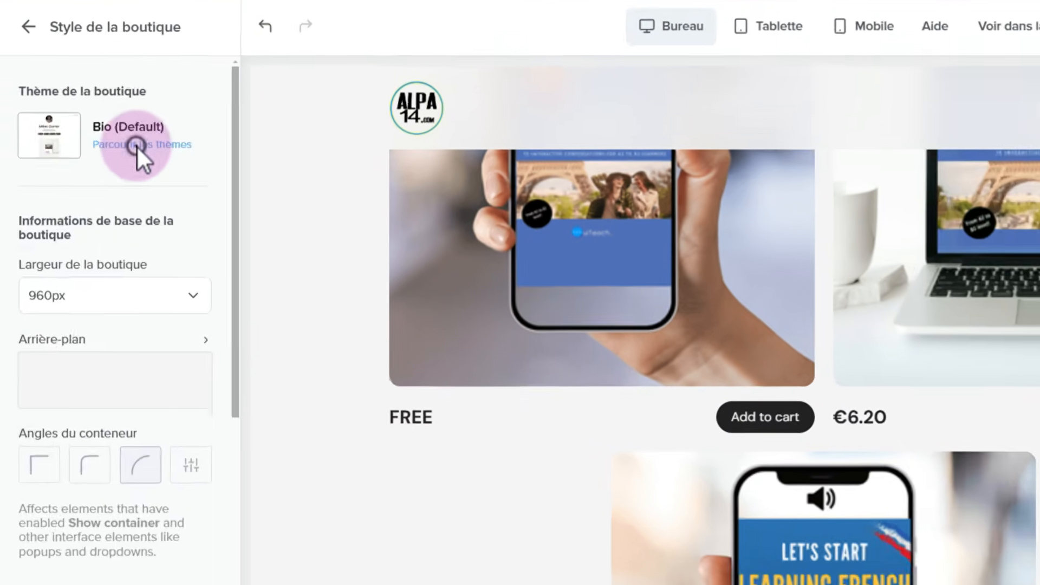
click(103, 167)
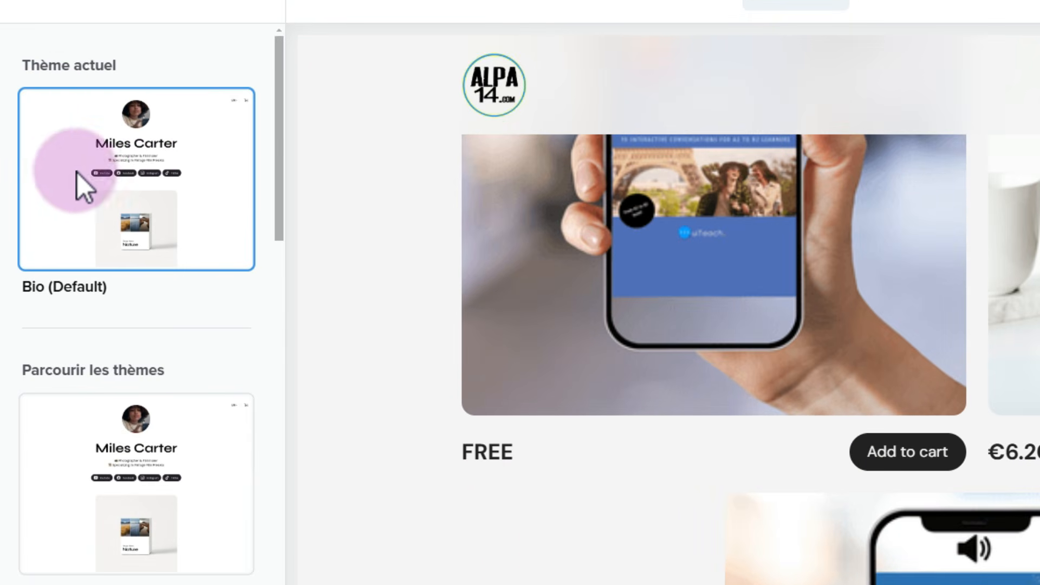
scroll(541, 308, up, 5)
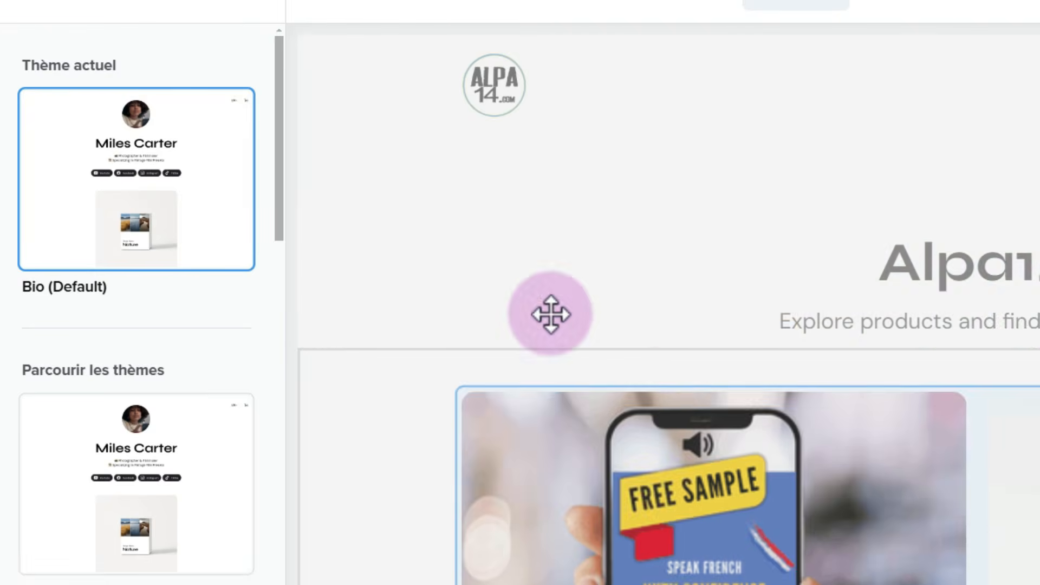
scroll(103, 325, down, 5)
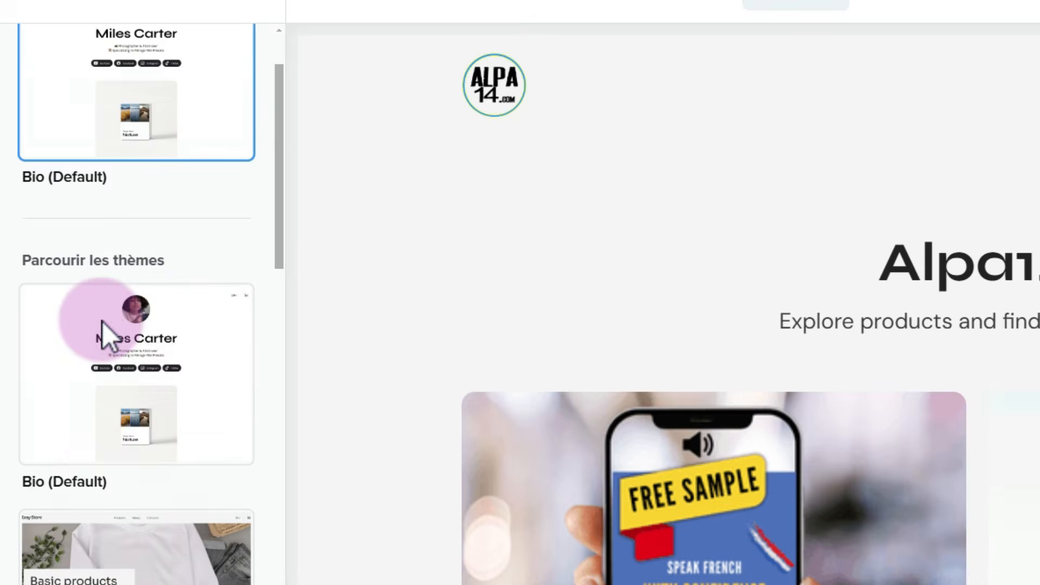
scroll(103, 331, down, 15)
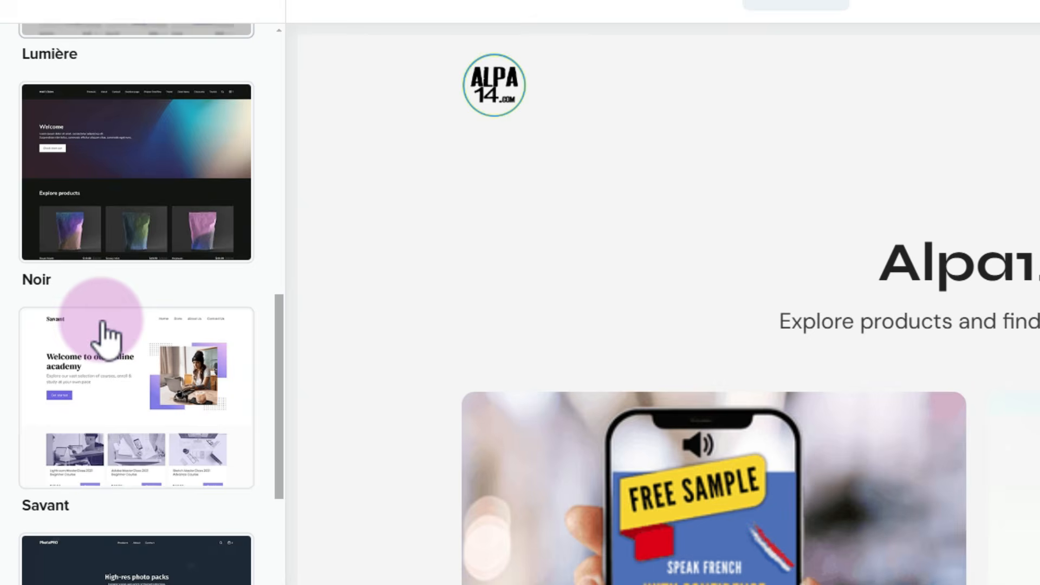
scroll(106, 337, up, 5)
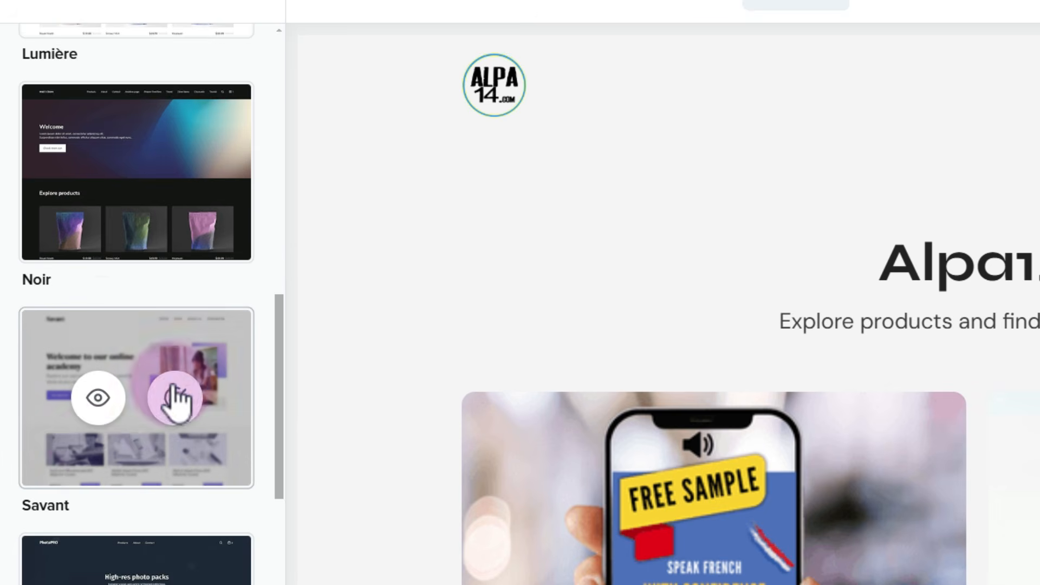
Preview the Idée theme, look through its sample store page, and close the preview
scroll(99, 459, down, 2)
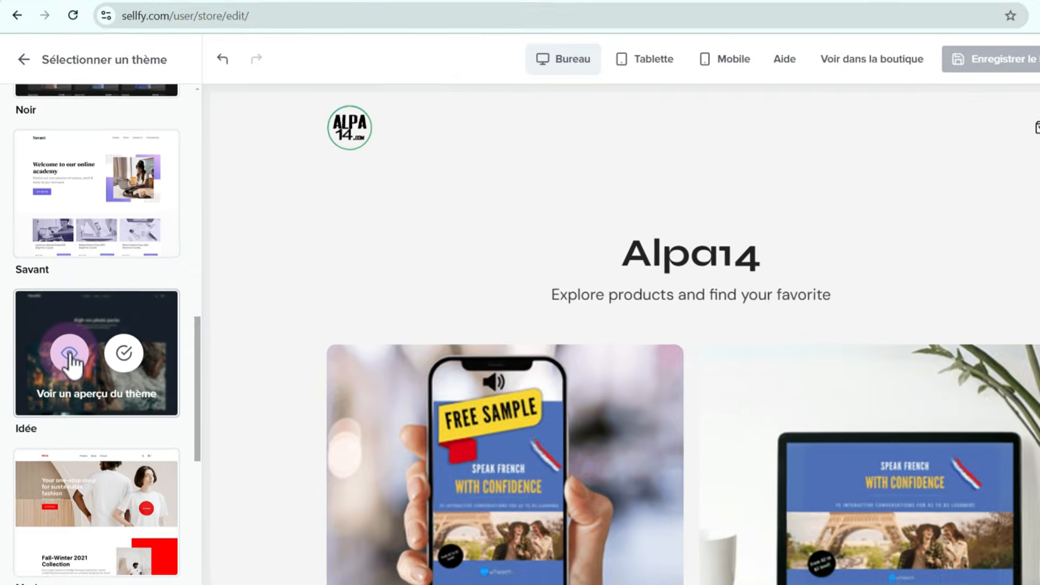
click(97, 513)
scroll(367, 372, down, 7)
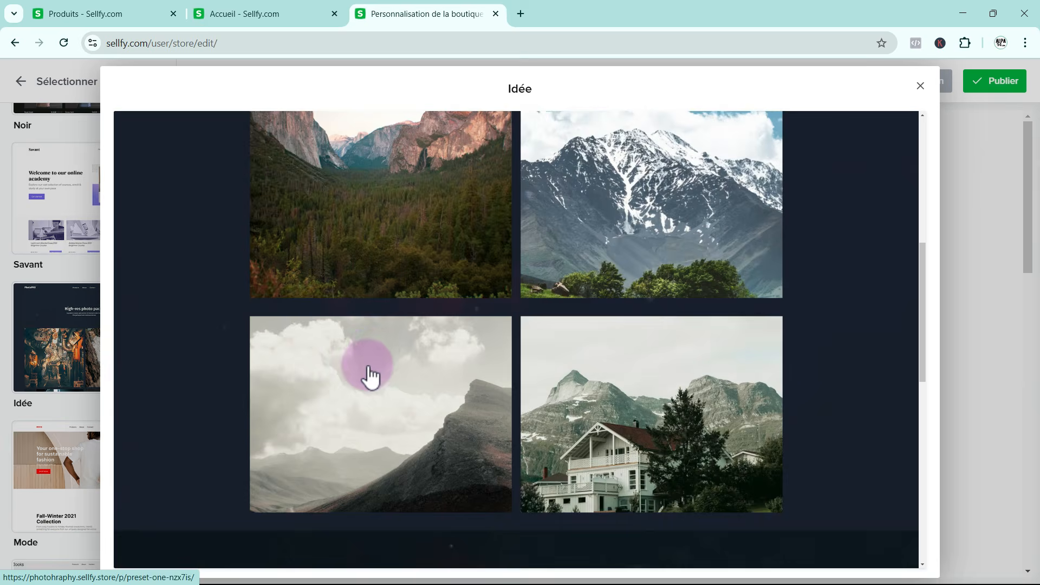
scroll(370, 375, up, 5)
scroll(370, 375, up, 4)
click(919, 86)
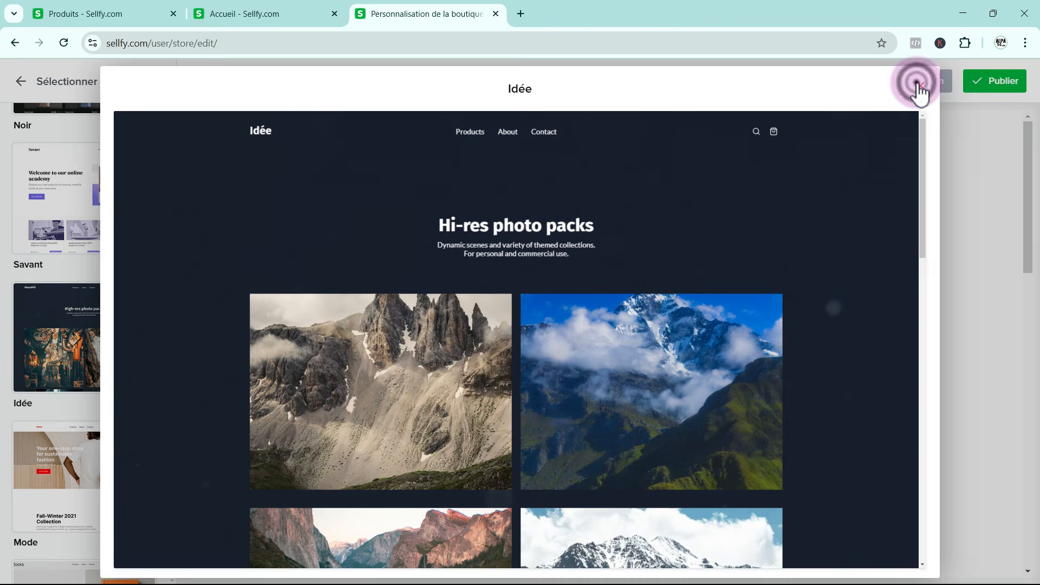
Preview the Savant theme's sample store and close the preview
scroll(73, 325, up, 1)
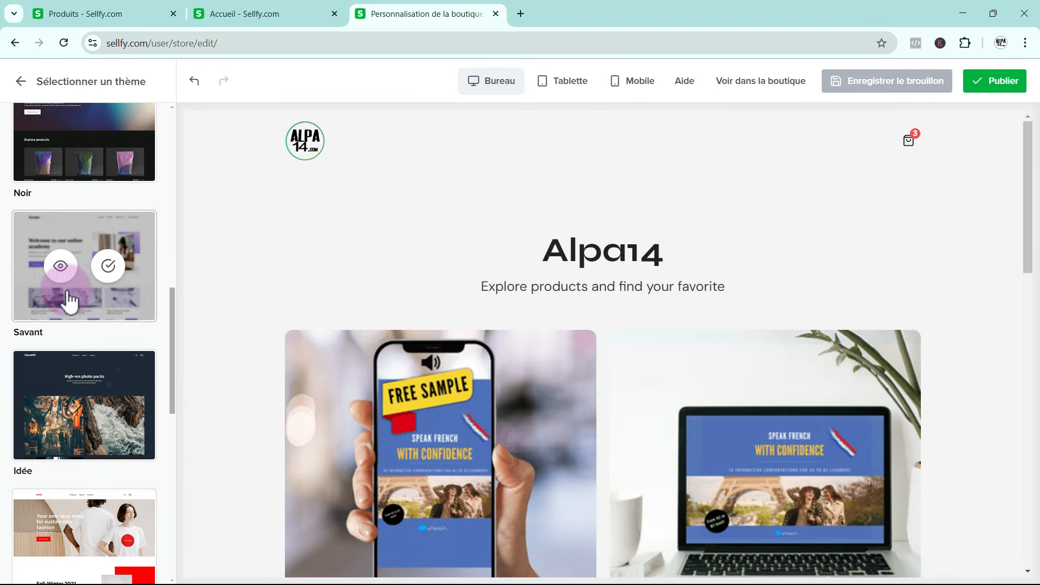
click(63, 276)
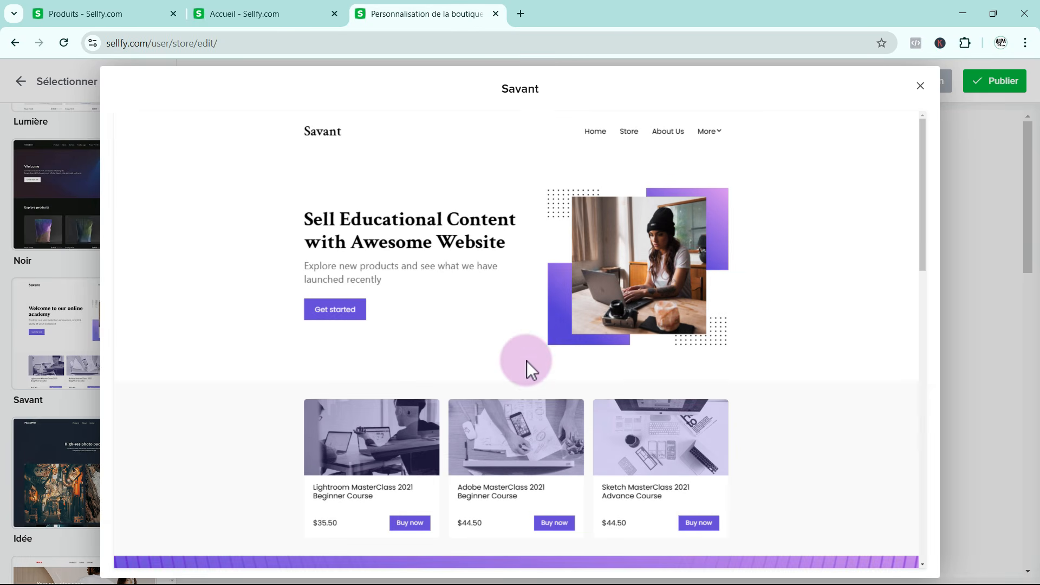
click(922, 86)
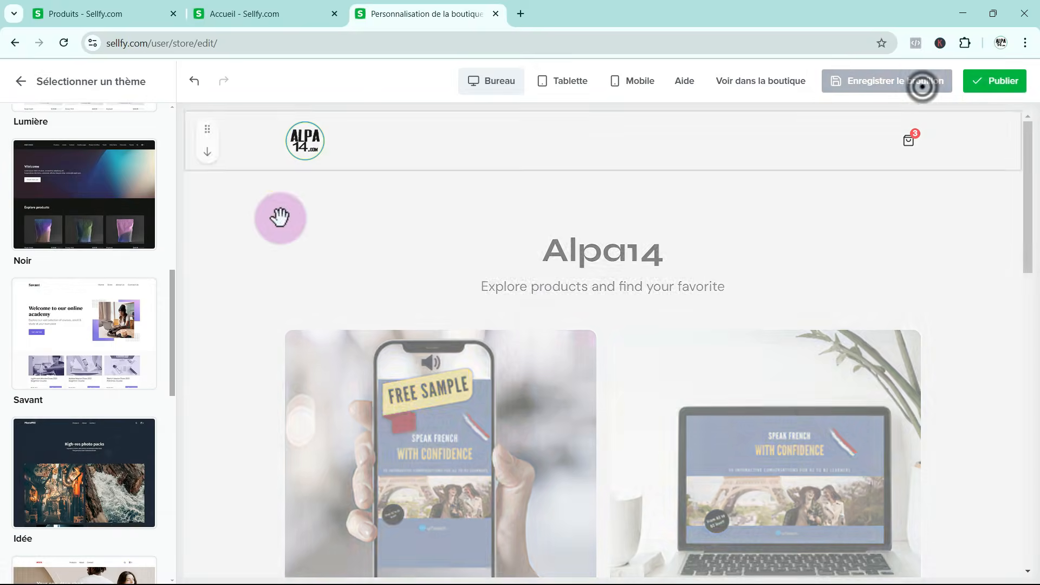
mouse_move(57, 358)
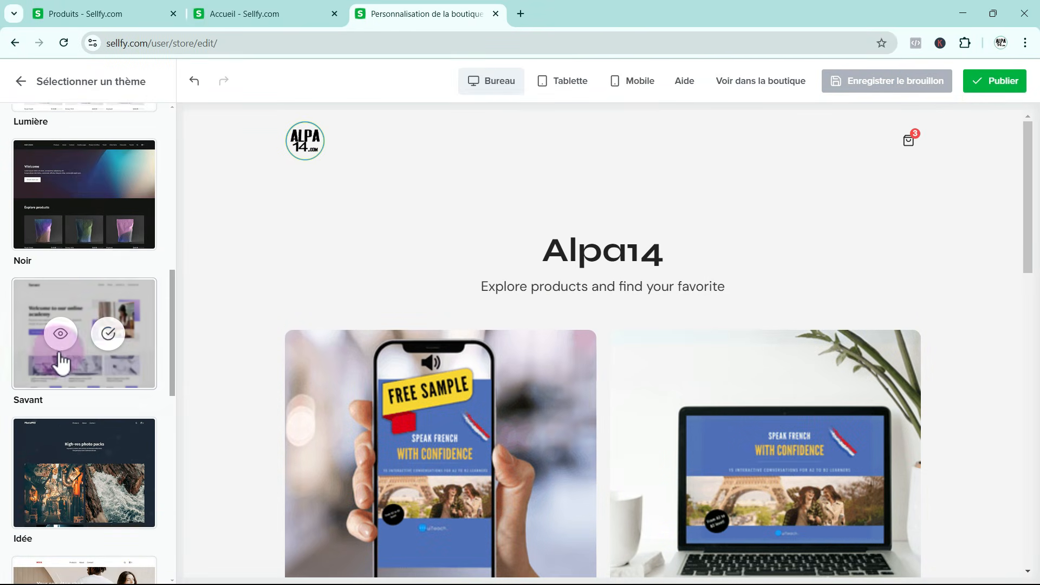
click(109, 334)
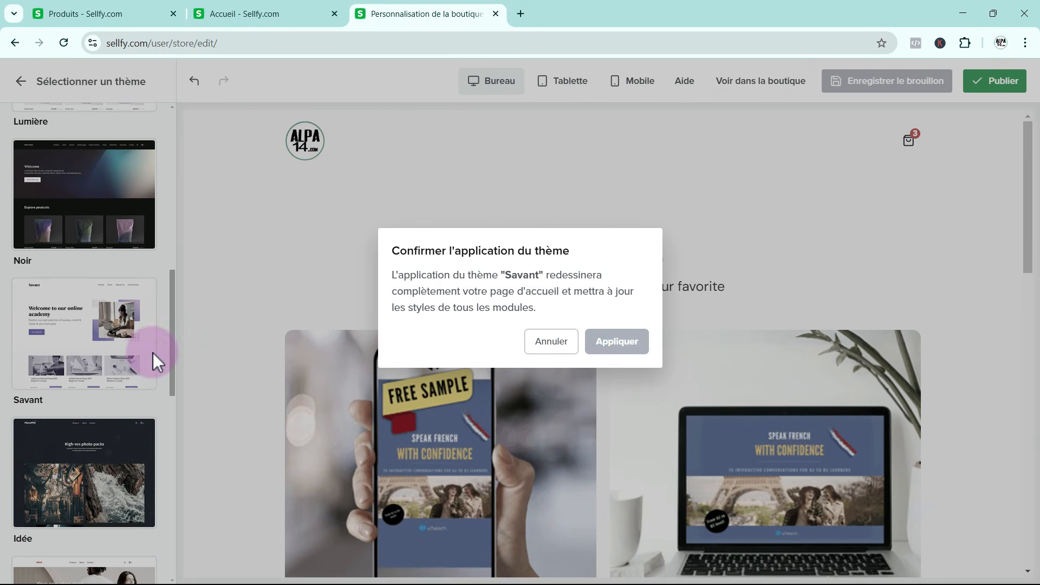
click(153, 353)
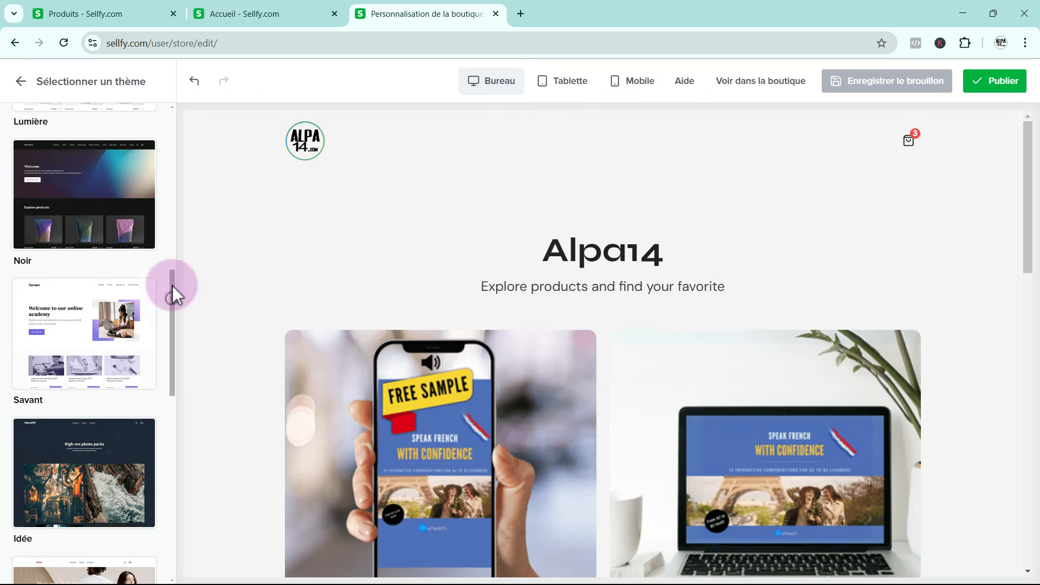
drag(173, 285, 166, 145)
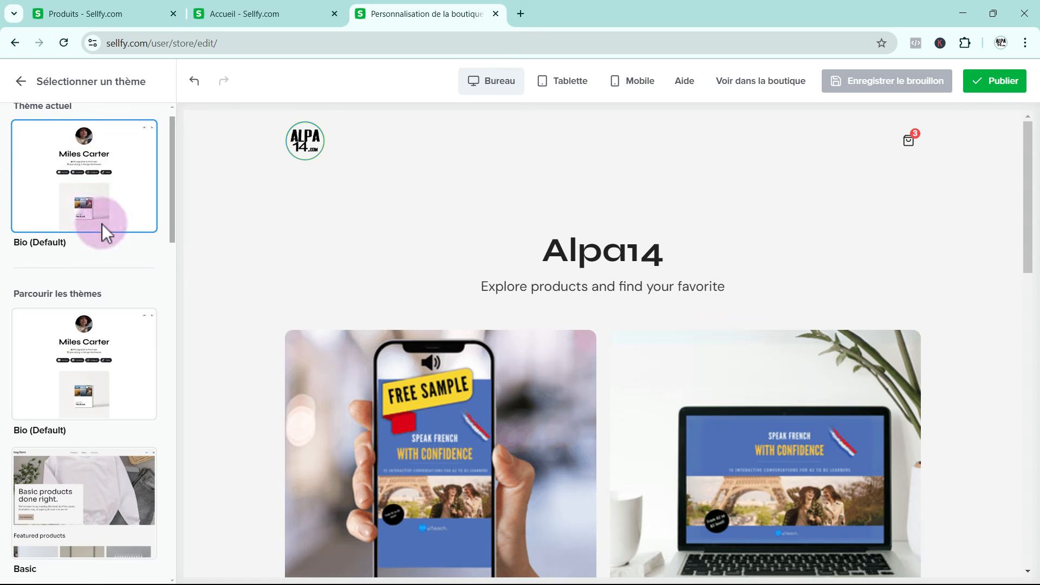
scroll(103, 227, down, 12)
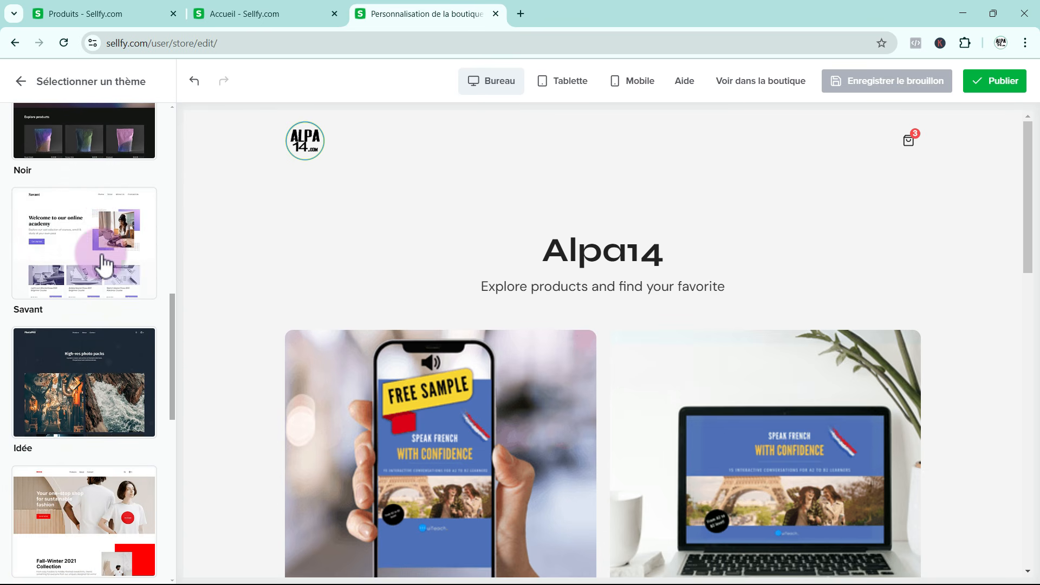
Apply the Savant theme to the store and look through the redesigned home page
mouse_move(84, 254)
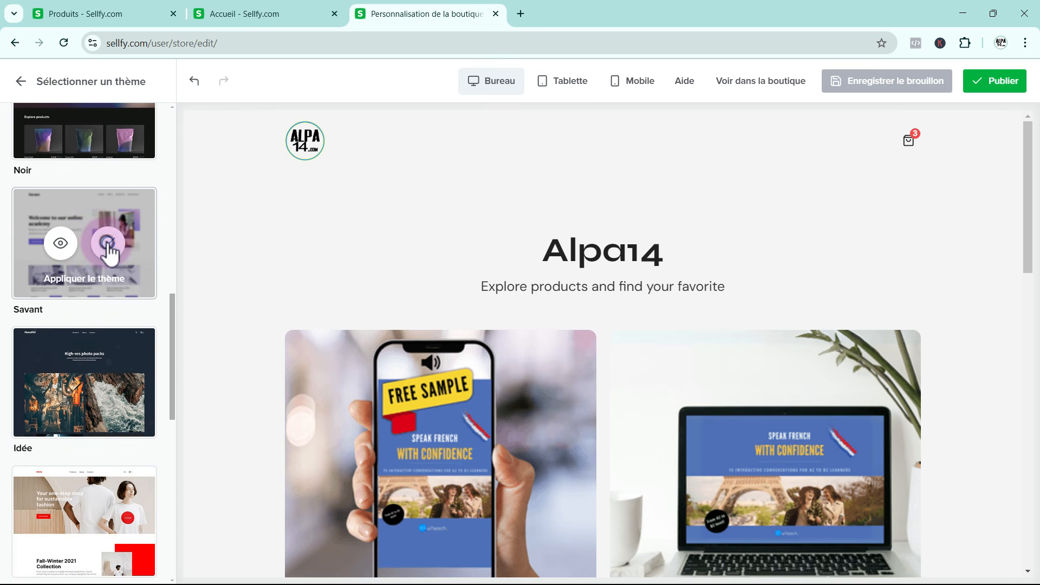
click(108, 245)
click(622, 339)
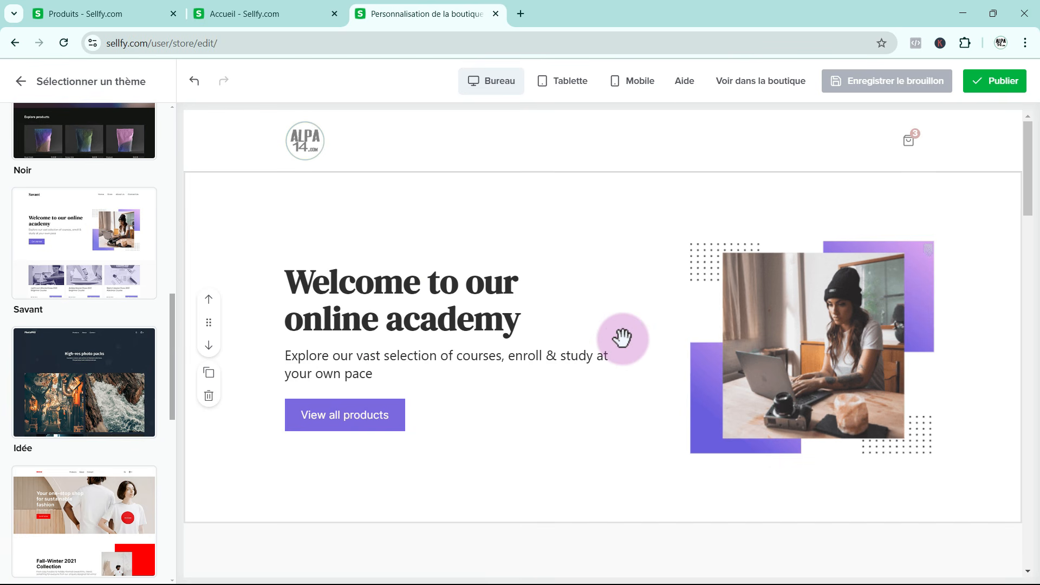
scroll(623, 333, down, 6)
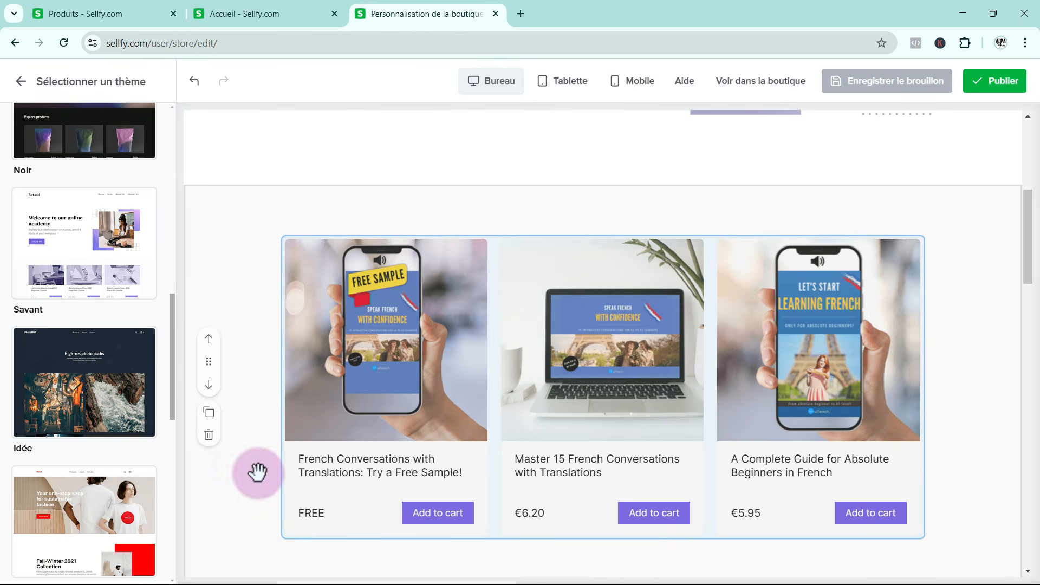
scroll(530, 480, down, 3)
scroll(438, 458, down, 10)
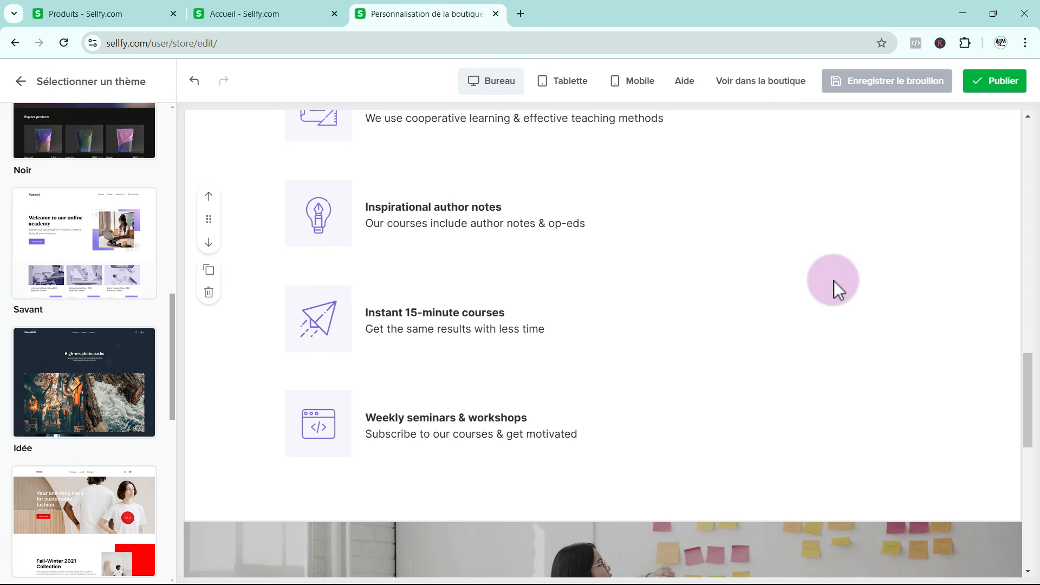
scroll(759, 380, down, 5)
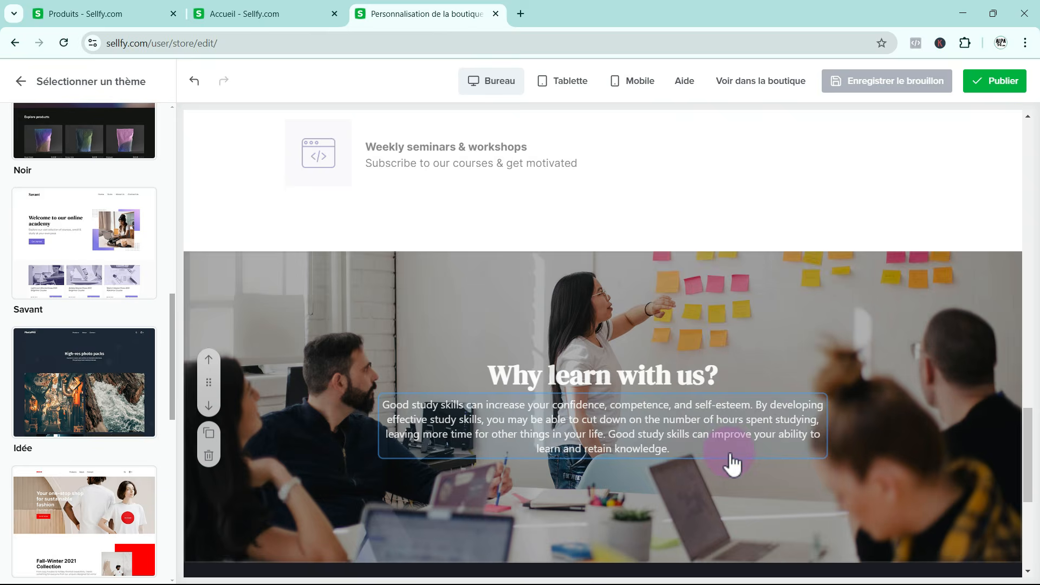
scroll(733, 463, up, 15)
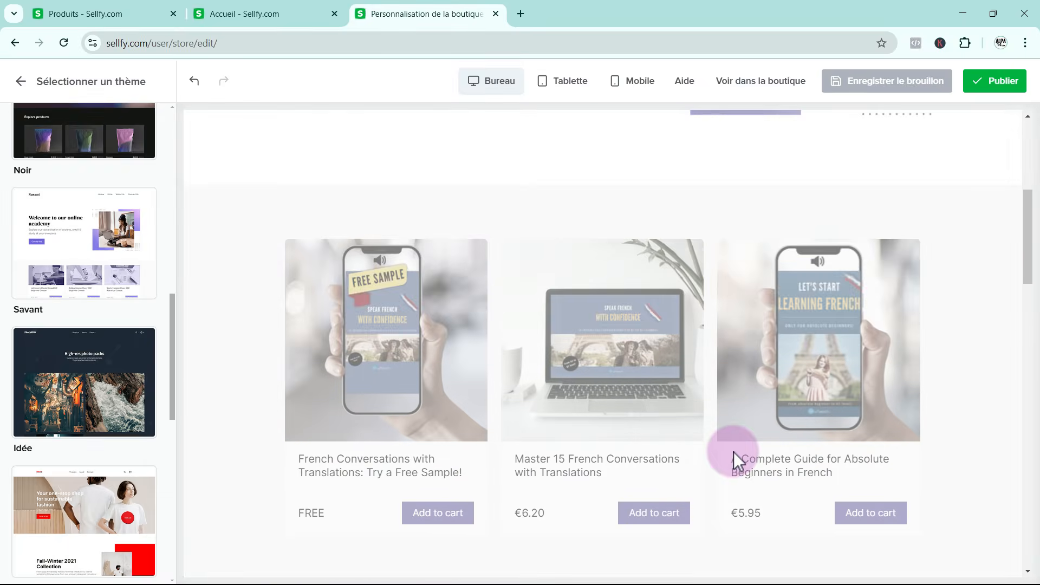
scroll(734, 452, up, 8)
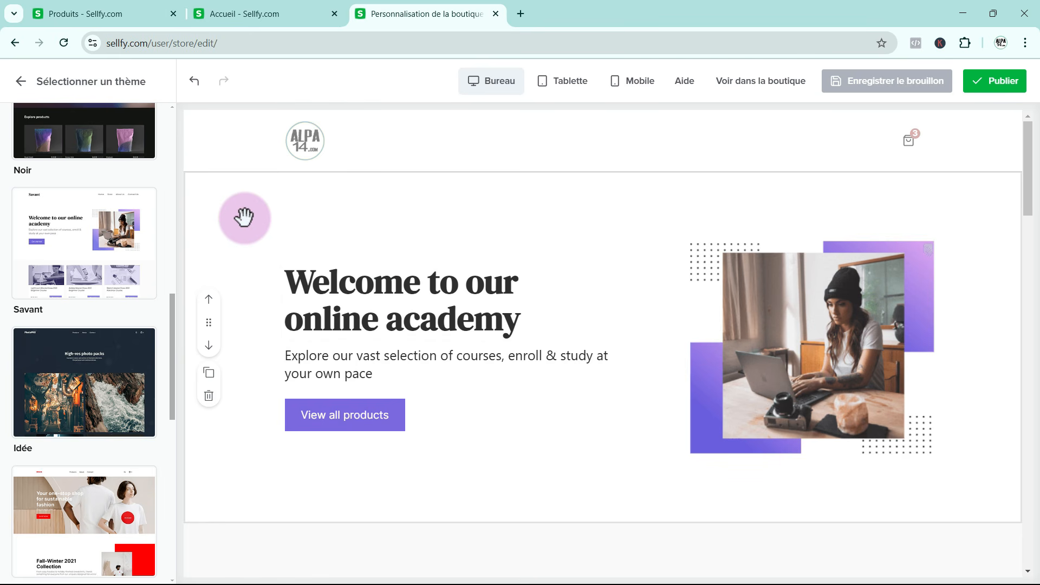
Open the welcome hero block's settings, try centred content alignment, and switch it back to left alignment
click(269, 225)
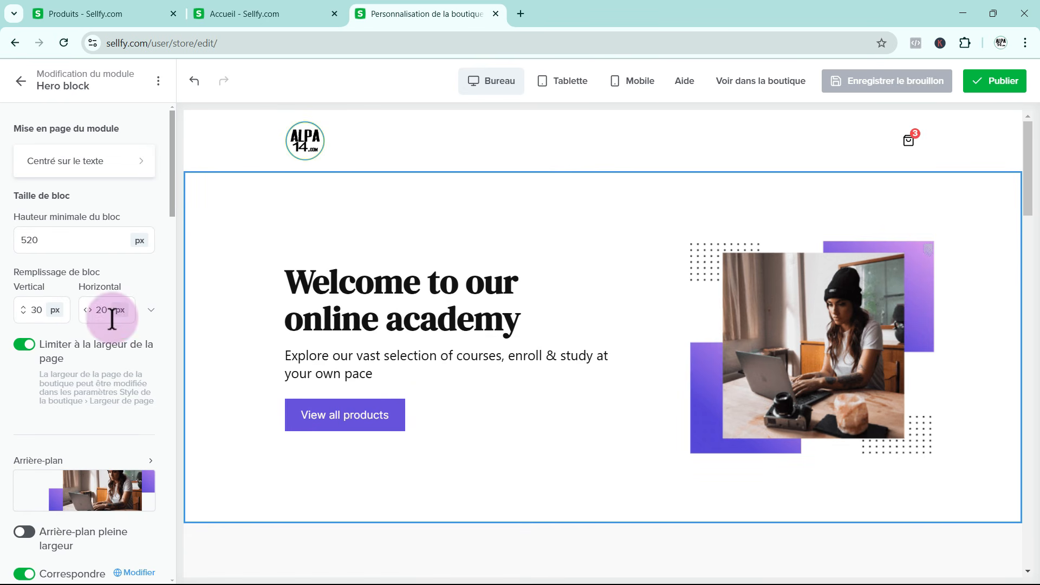
scroll(112, 325, down, 1)
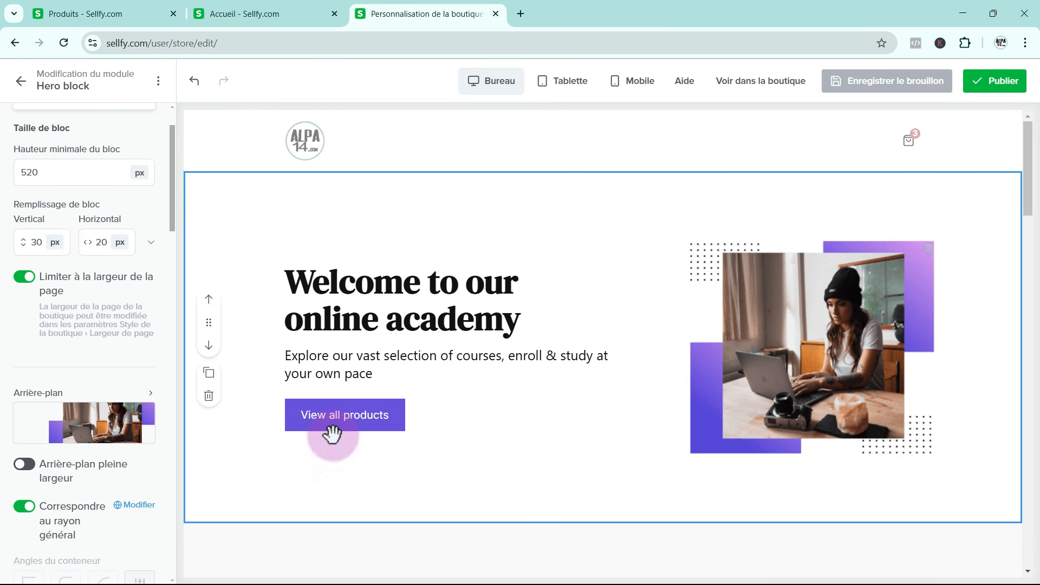
scroll(49, 471, down, 5)
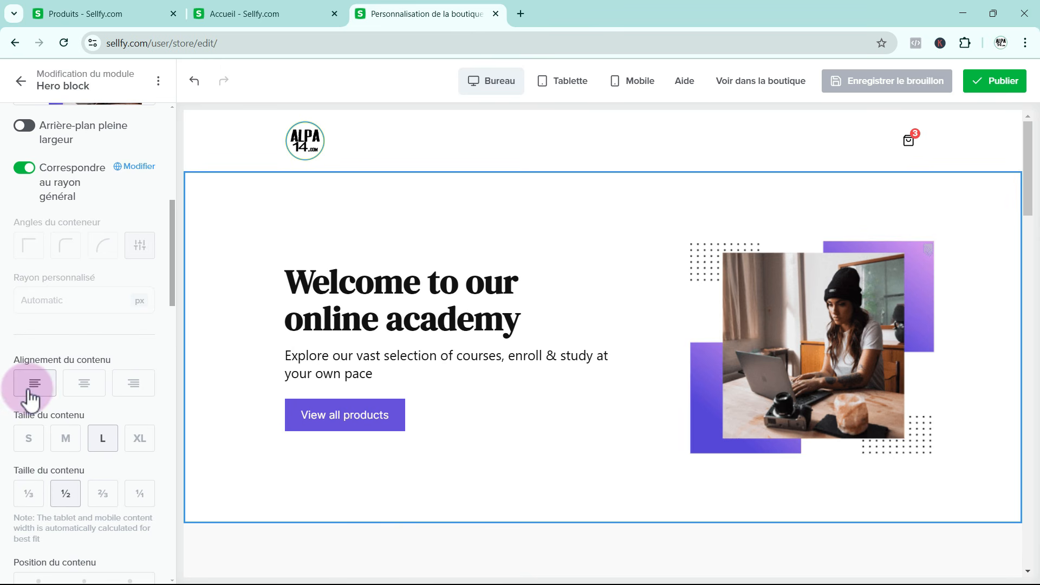
click(84, 386)
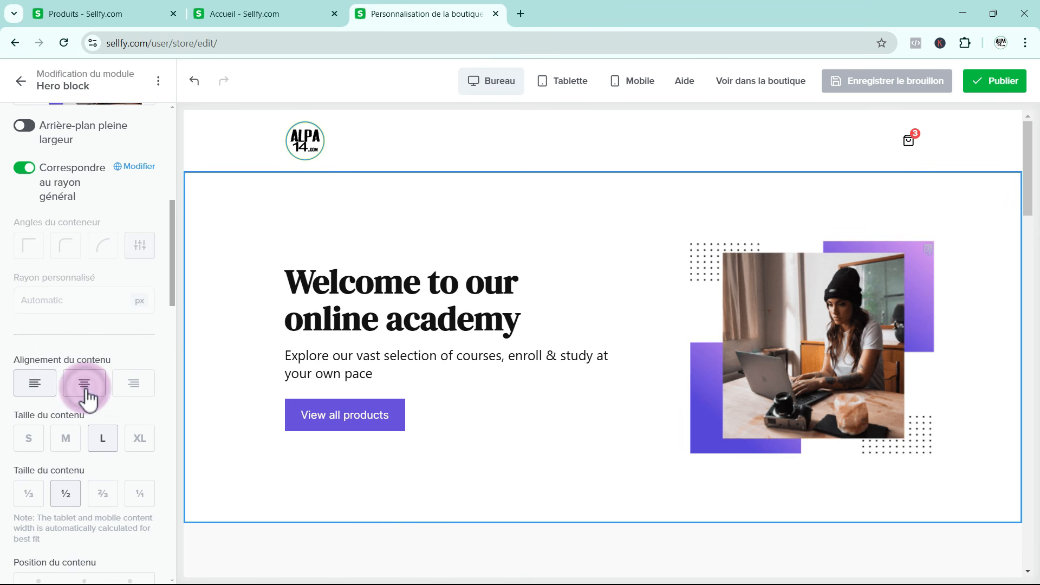
click(36, 383)
scroll(261, 414, down, 3)
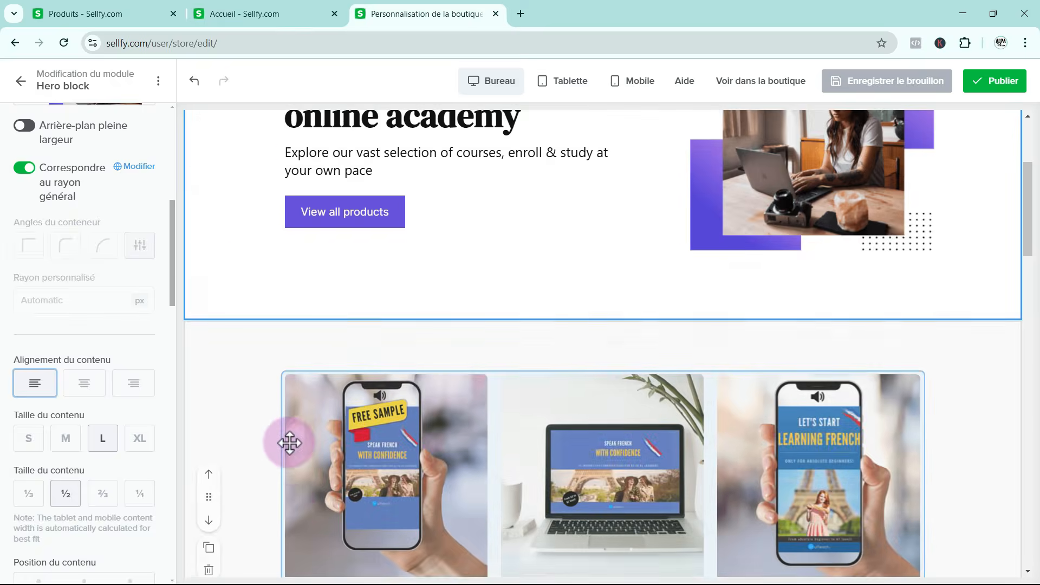
scroll(288, 441, up, 3)
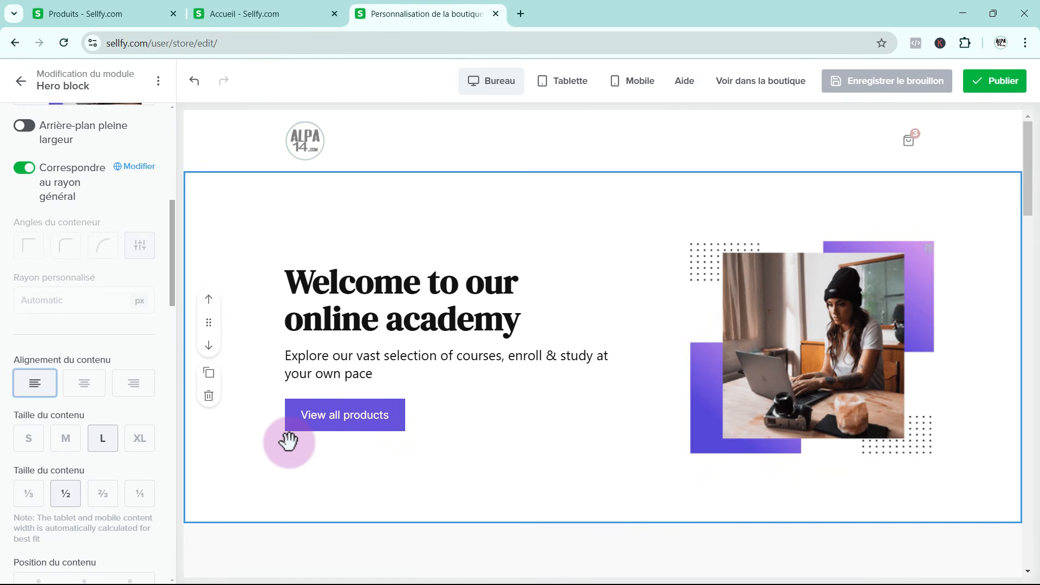
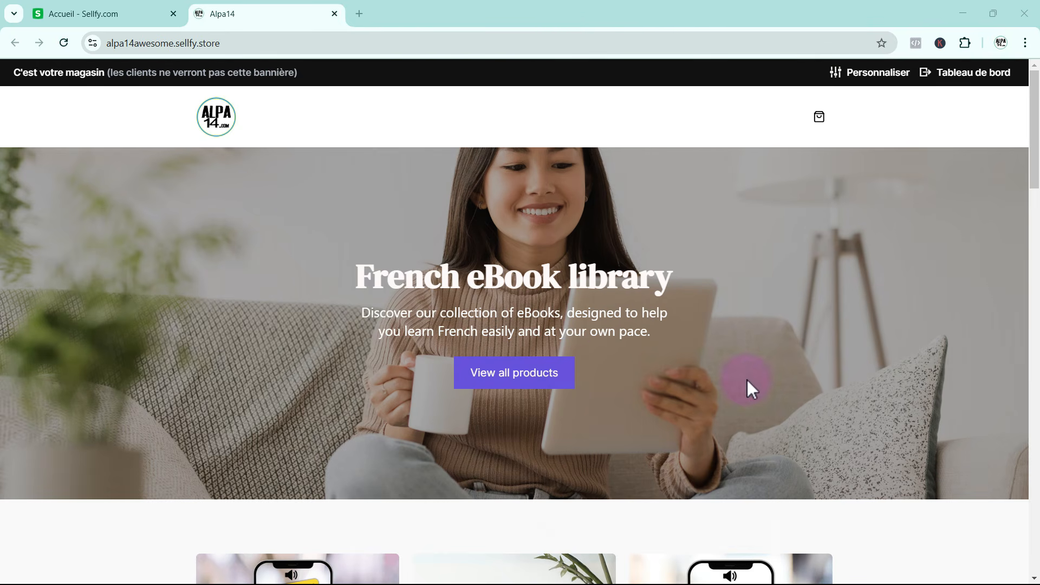
Look through the store's home page from the hero banner down to the free-sample download section and back up
scroll(748, 387, down, 9)
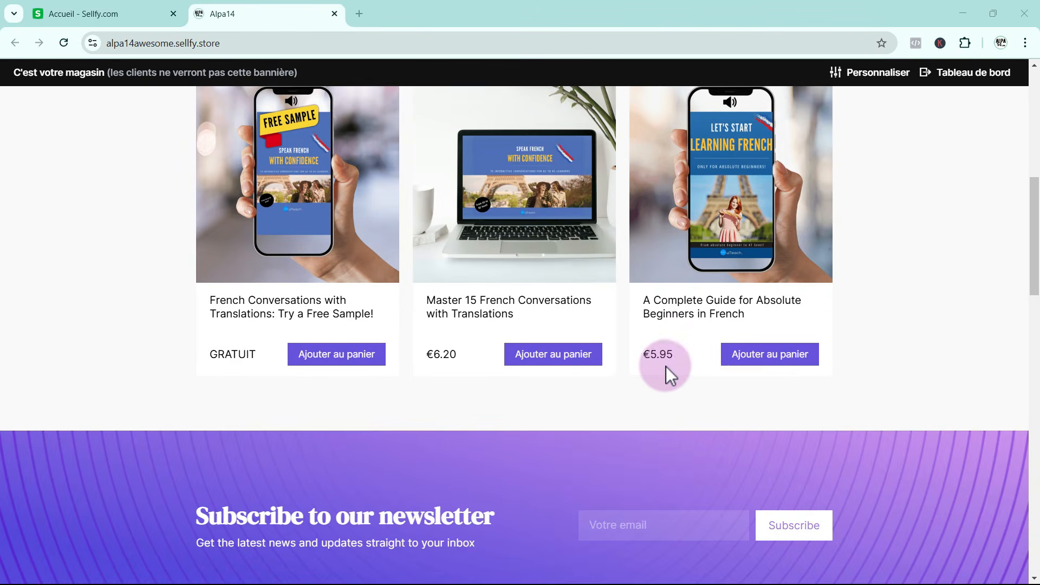
scroll(727, 369, down, 6)
scroll(670, 347, down, 1)
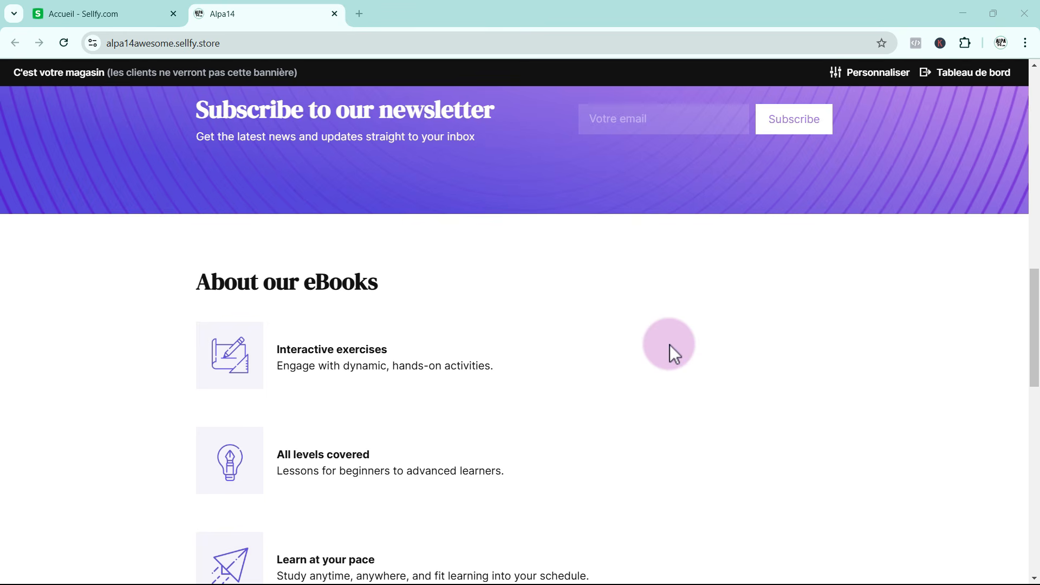
scroll(431, 317, down, 2)
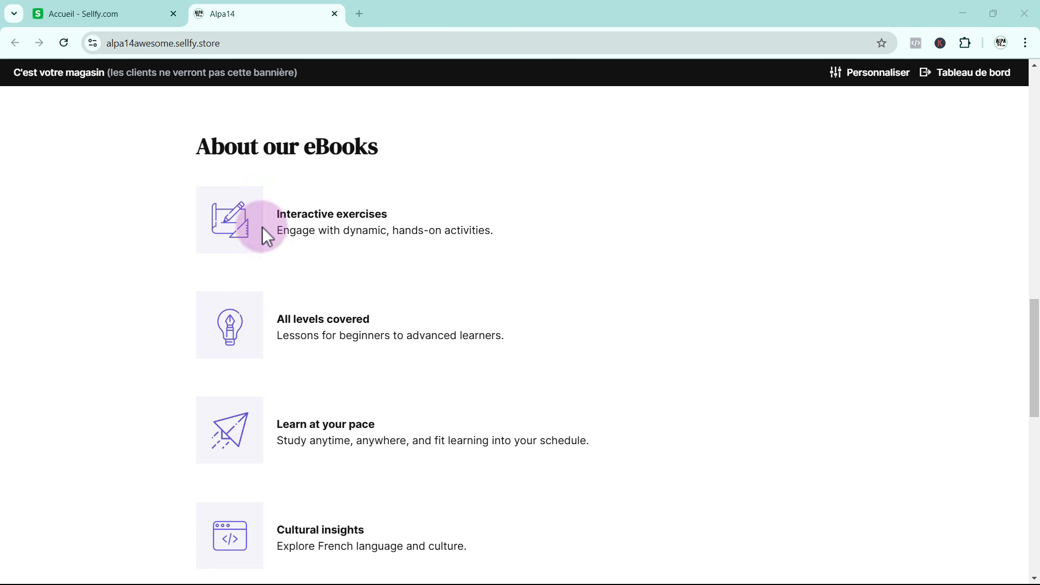
scroll(619, 343, down, 8)
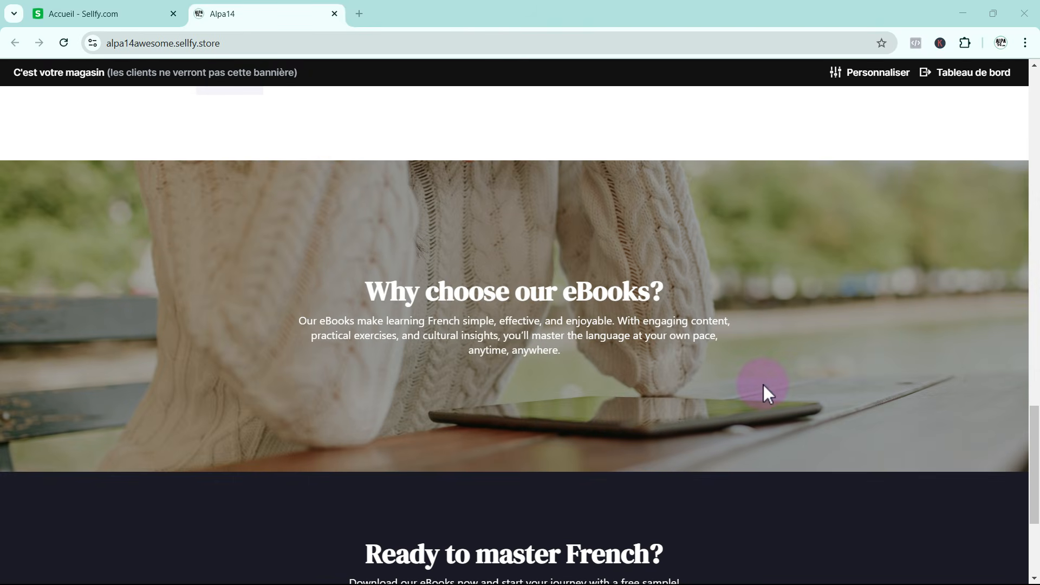
scroll(531, 387, down, 3)
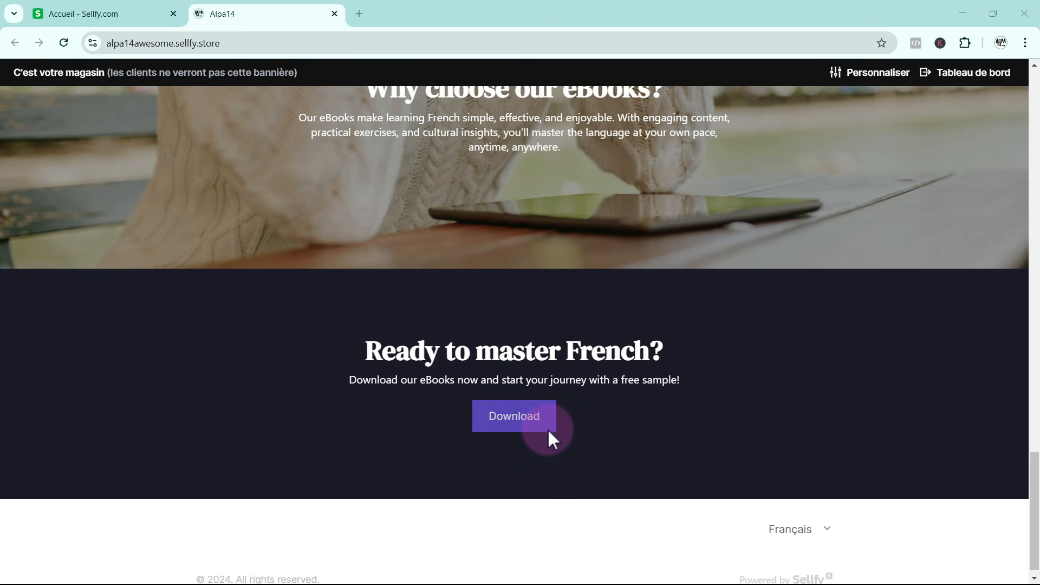
scroll(578, 475, up, 15)
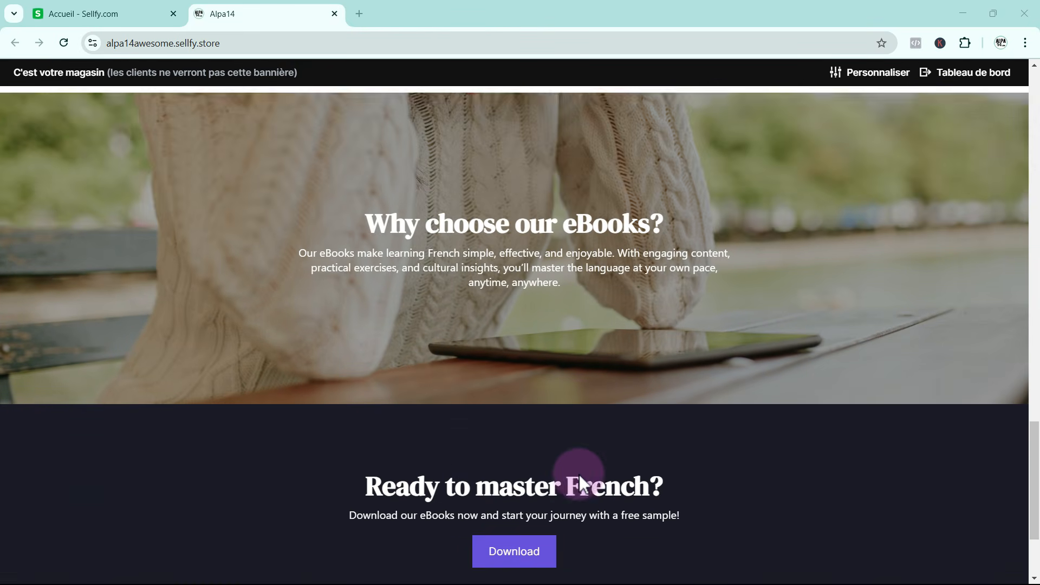
scroll(579, 474, up, 11)
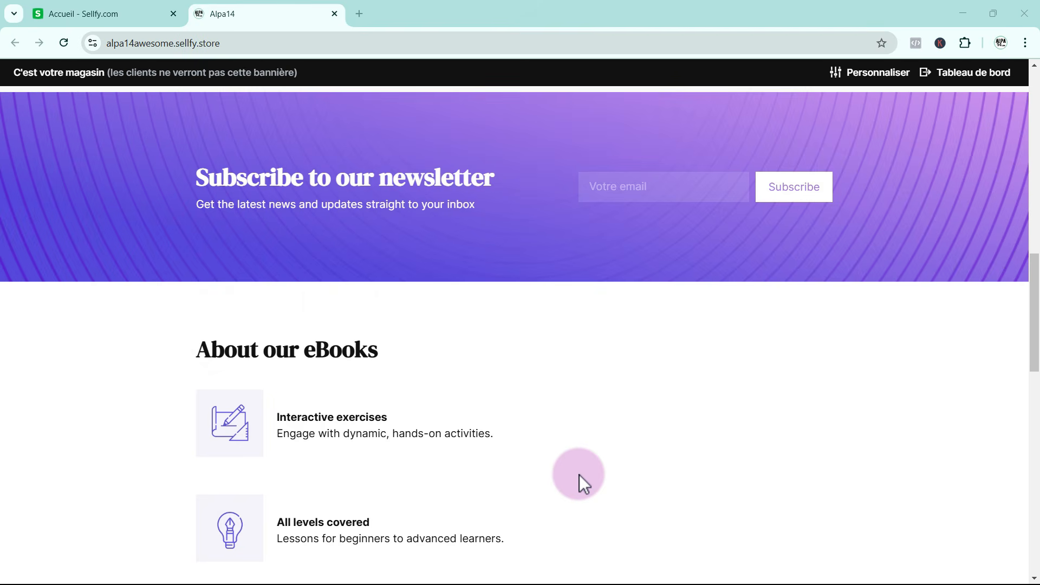
scroll(578, 474, up, 5)
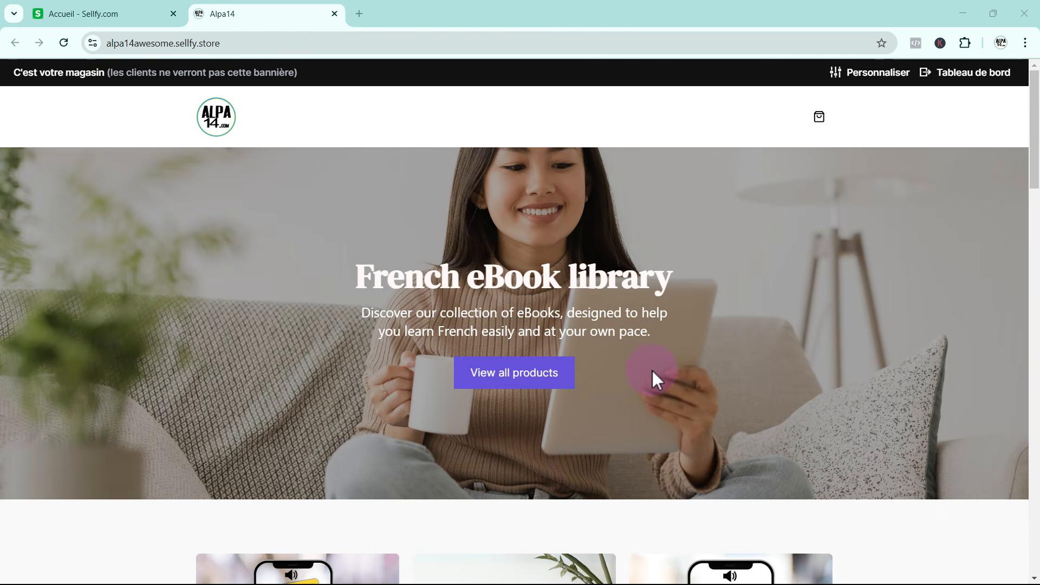
Test the checkout with the ebook "A Complete Guide for Absolute Beginners in French" and return to the store's home page
scroll(652, 370, down, 6)
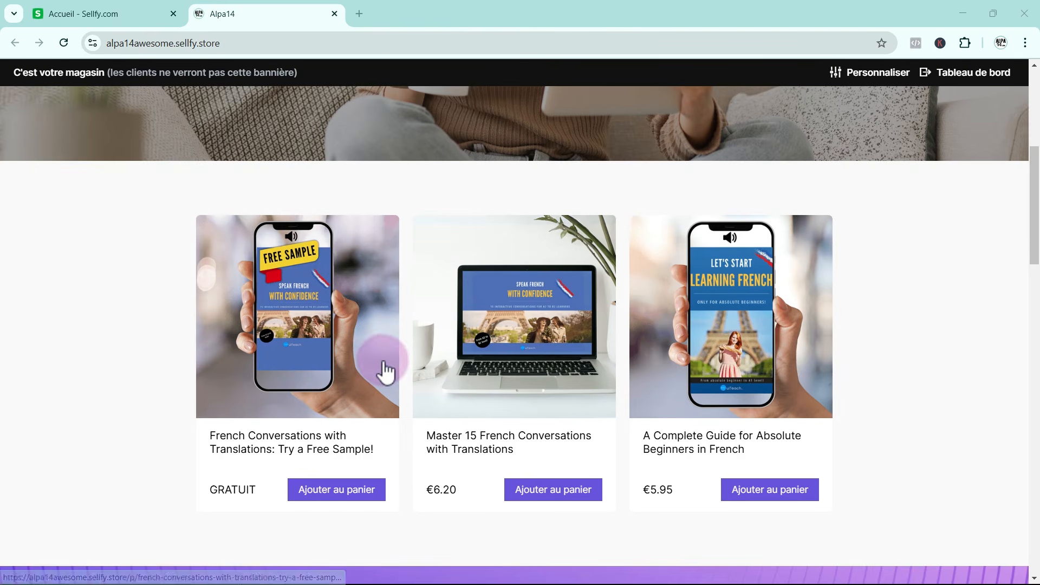
click(782, 490)
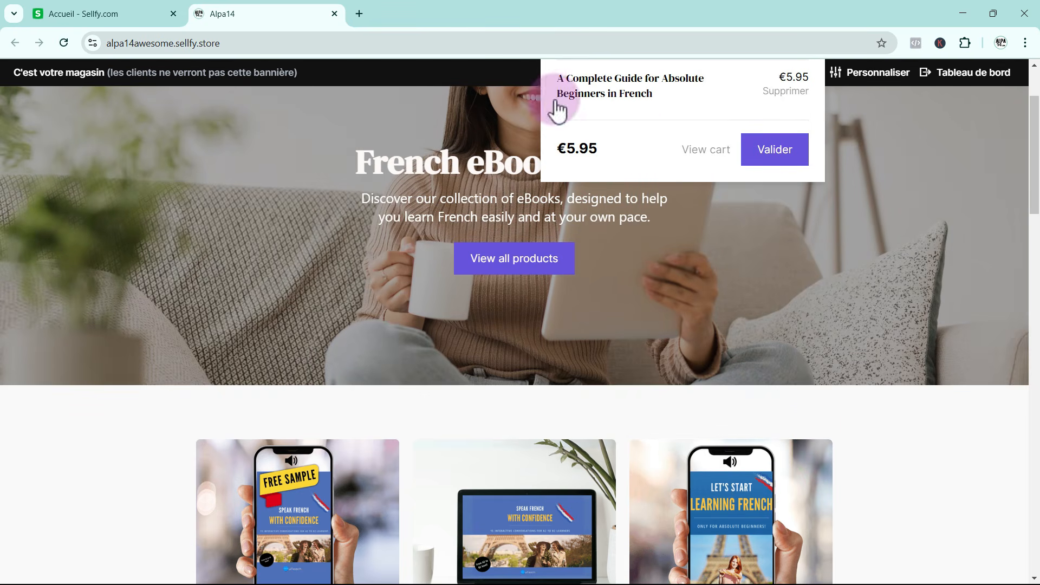
click(786, 155)
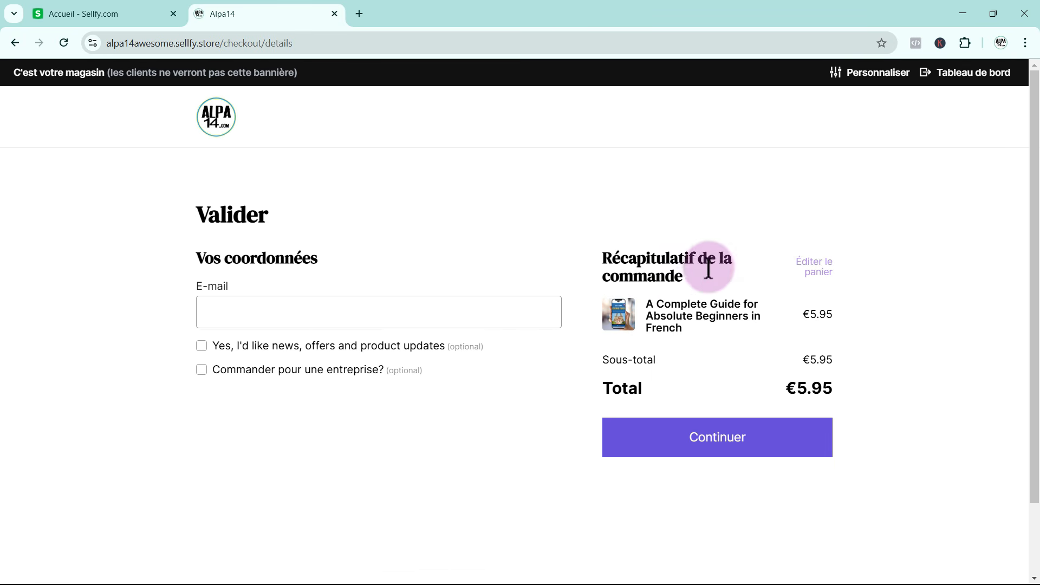
click(738, 447)
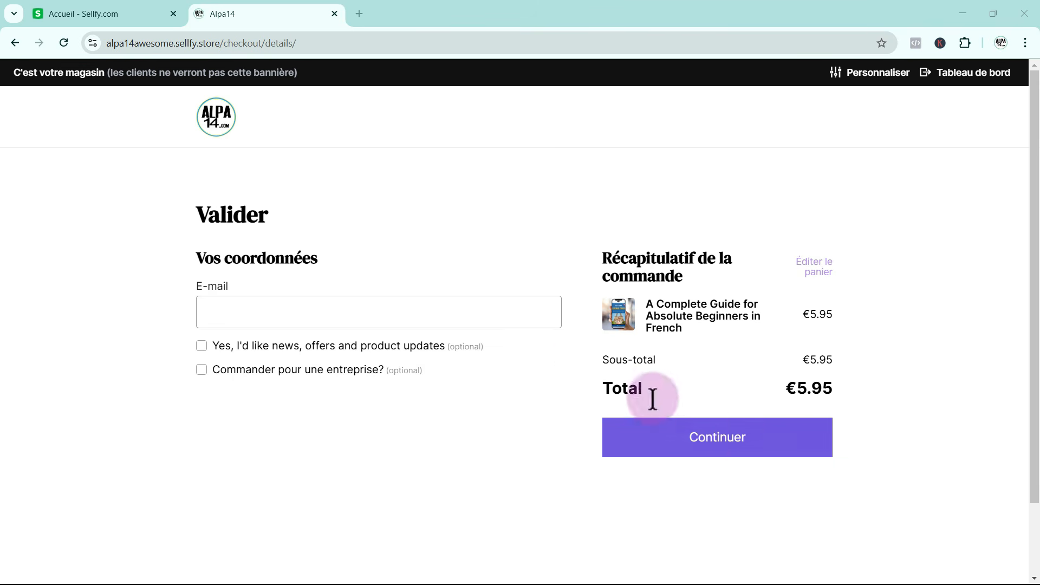
click(16, 41)
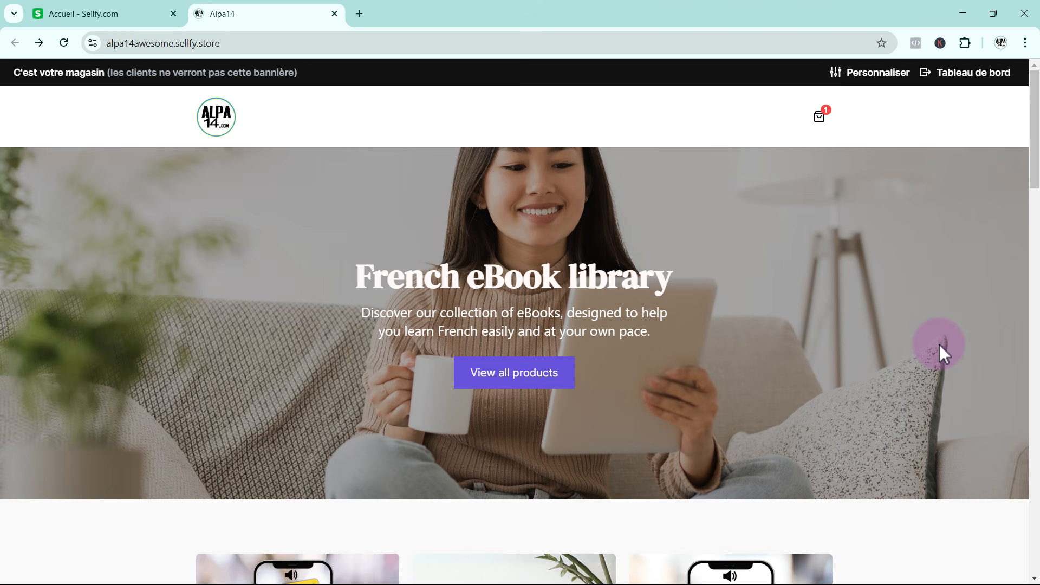
Examine the home page's hero banner and the product grid with the three ebooks and their prices
scroll(938, 353, down, 1)
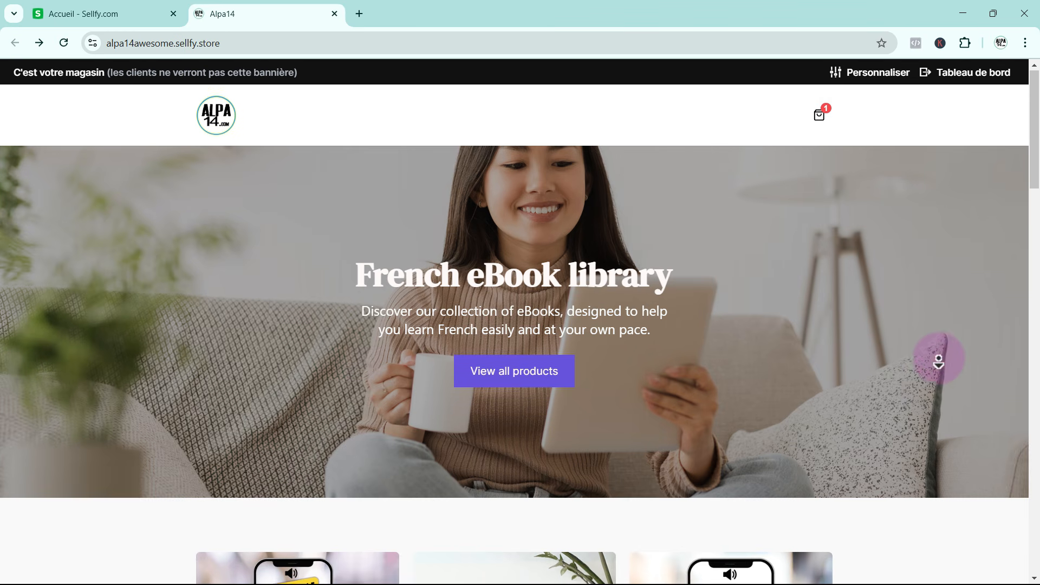
scroll(938, 360, down, 1)
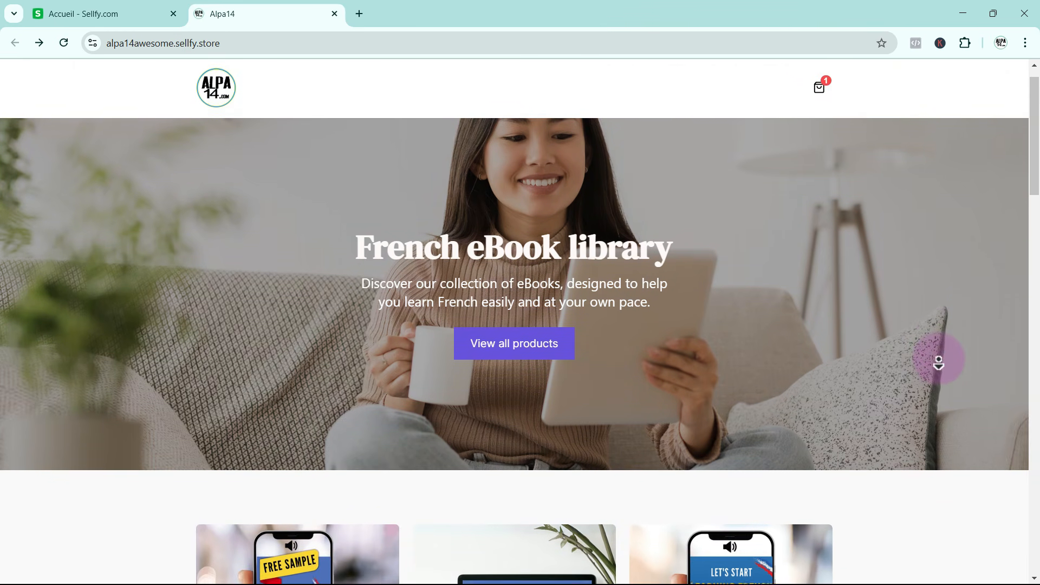
scroll(939, 364, down, 2)
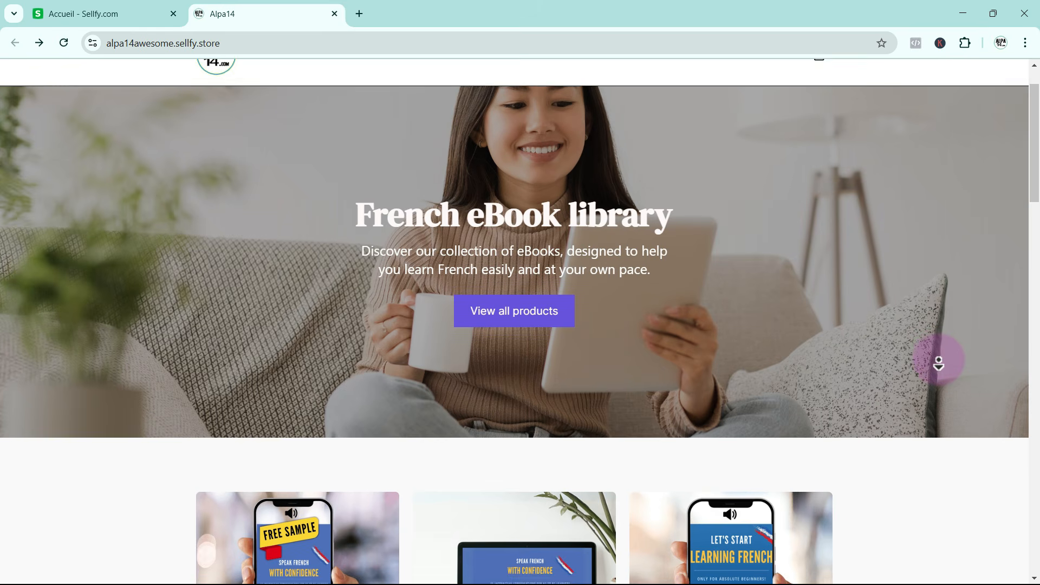
scroll(939, 364, down, 2)
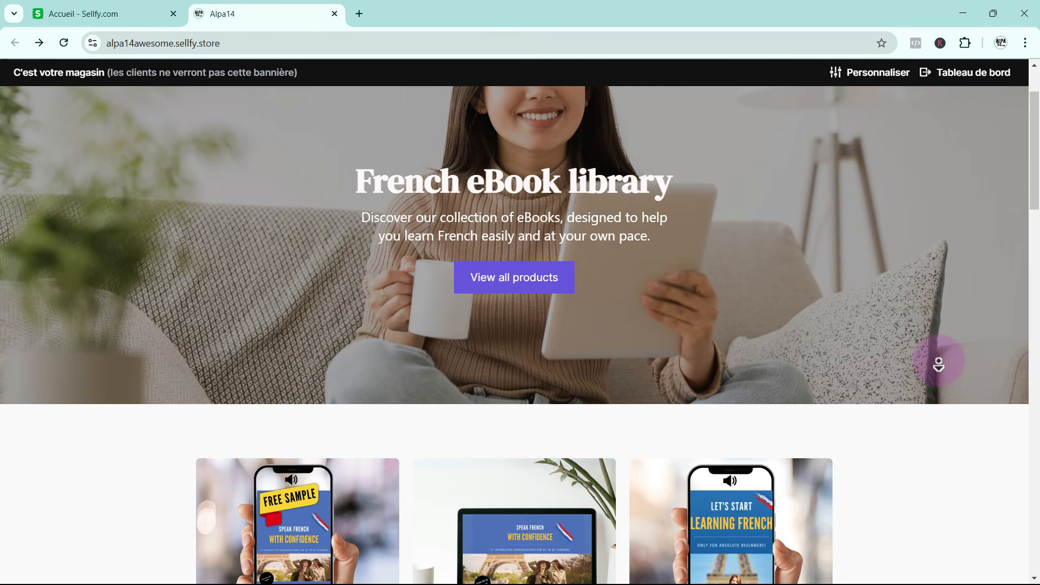
scroll(939, 364, down, 2)
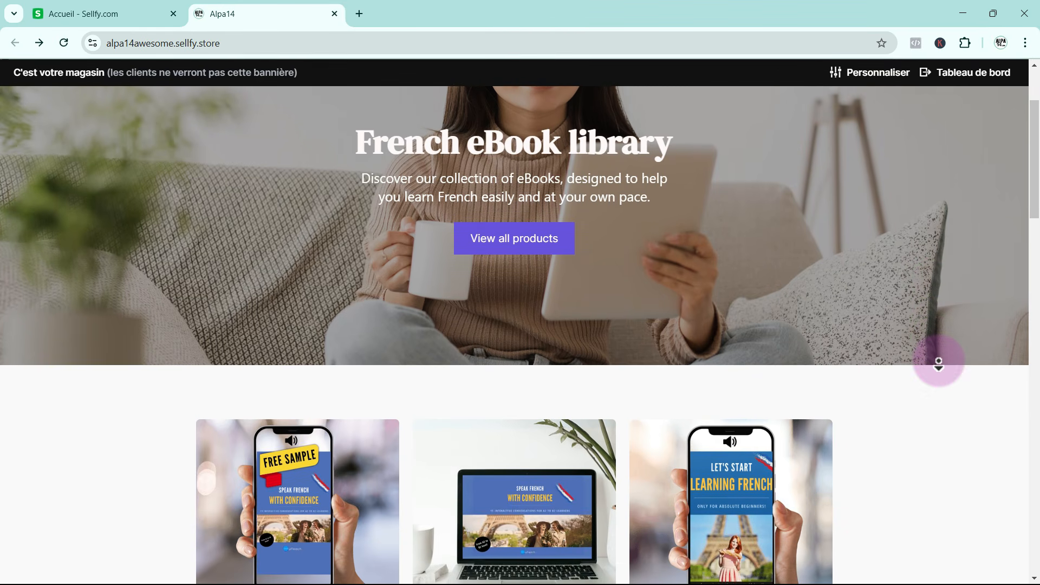
scroll(938, 364, down, 2)
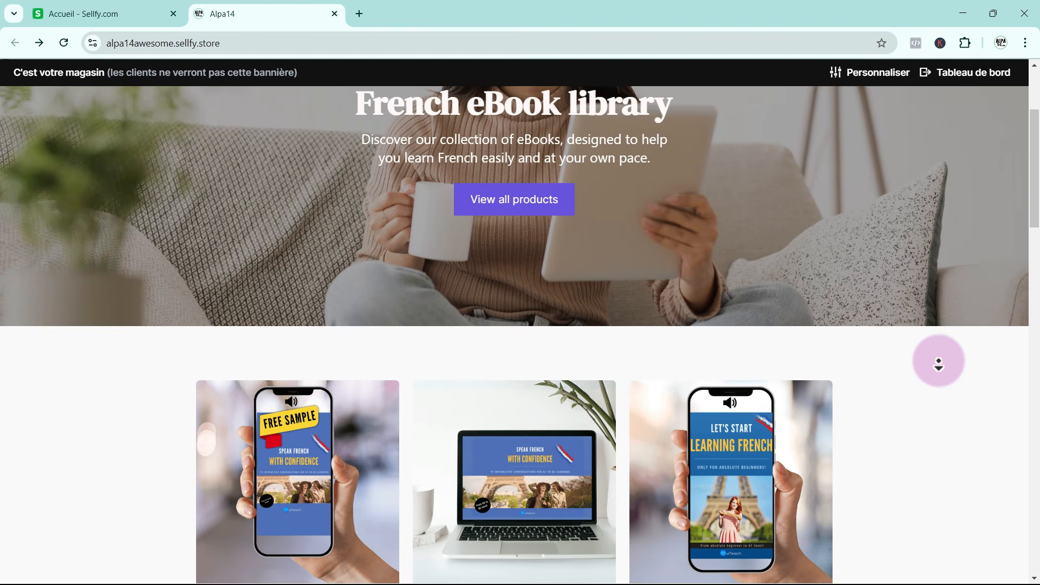
scroll(939, 364, down, 2)
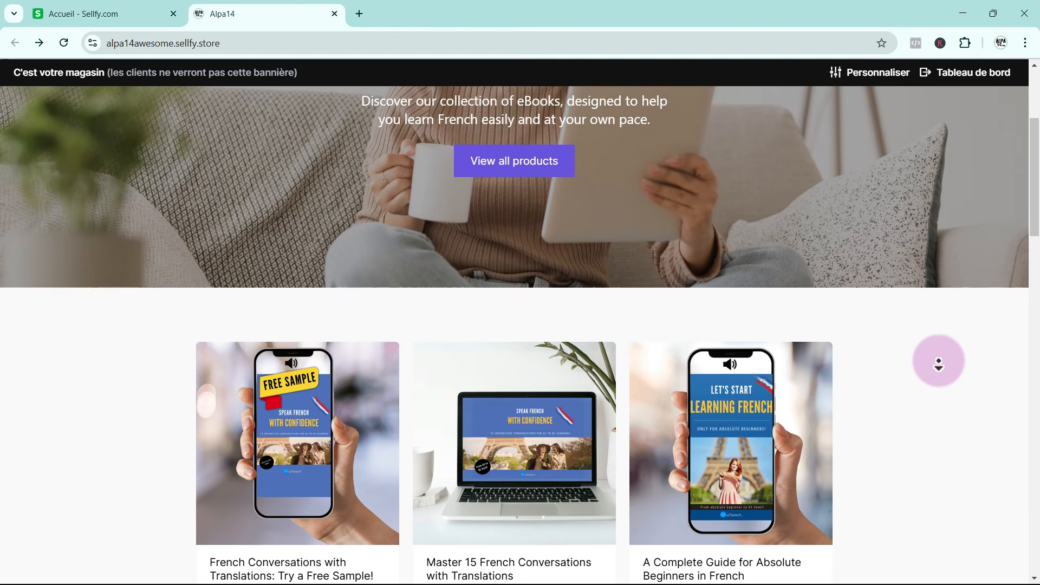
scroll(939, 364, down, 2)
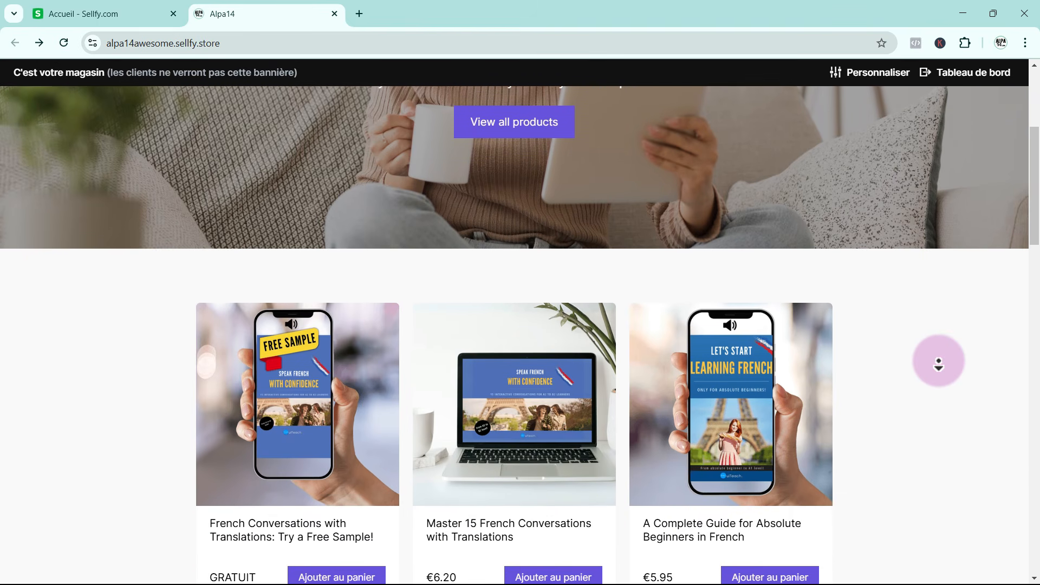
scroll(939, 364, down, 2)
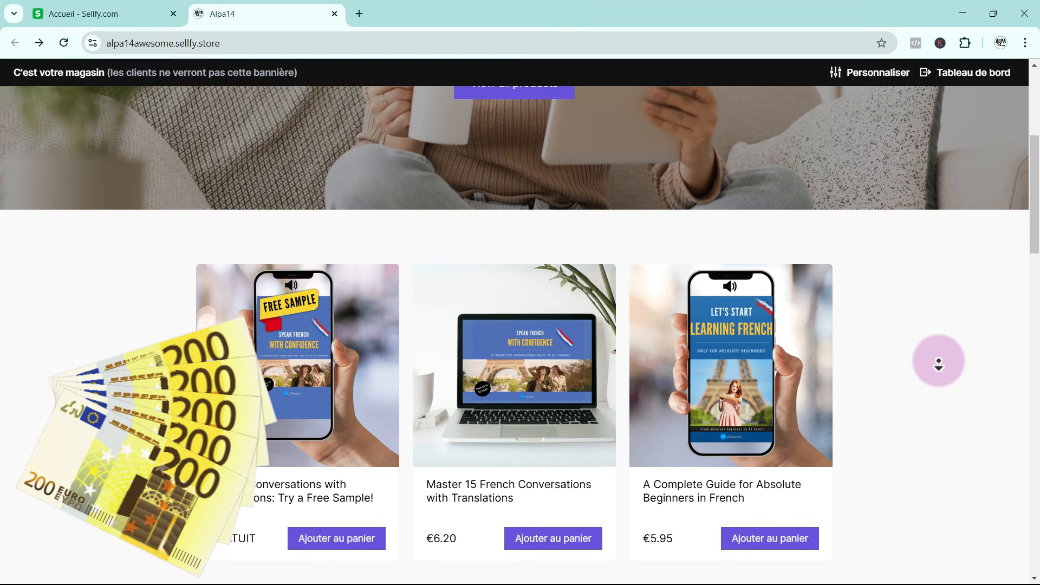
scroll(939, 364, down, 1)
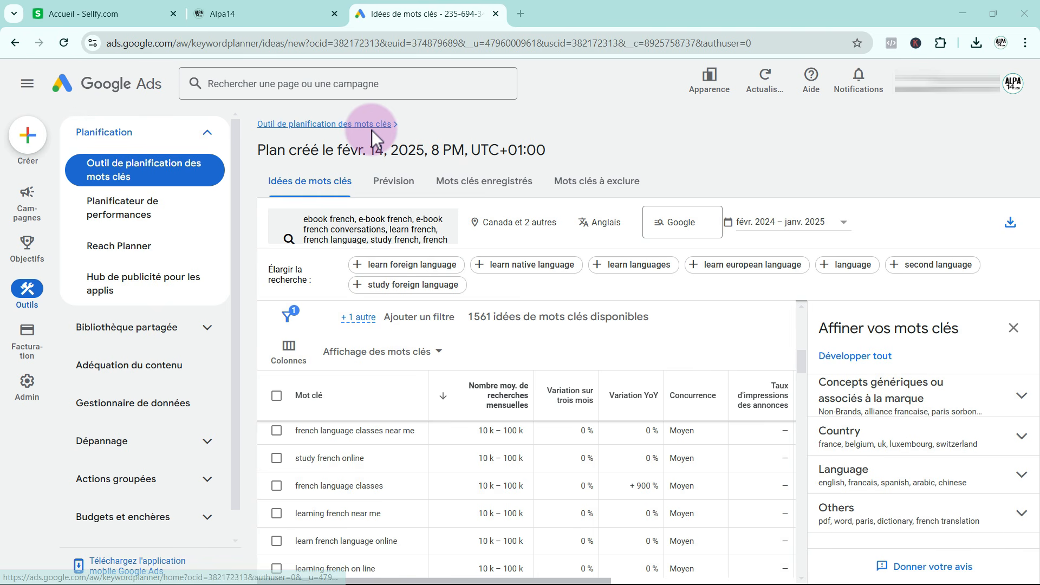
Review the seed keywords and targeted countries of the Google Ads keyword plan, leaving both without changes
click(386, 235)
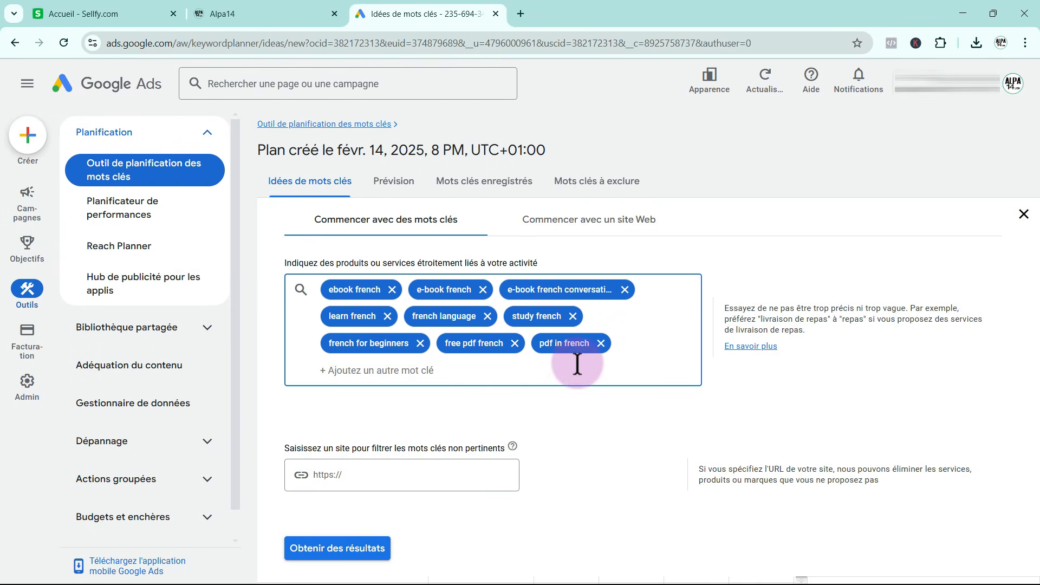
click(1023, 214)
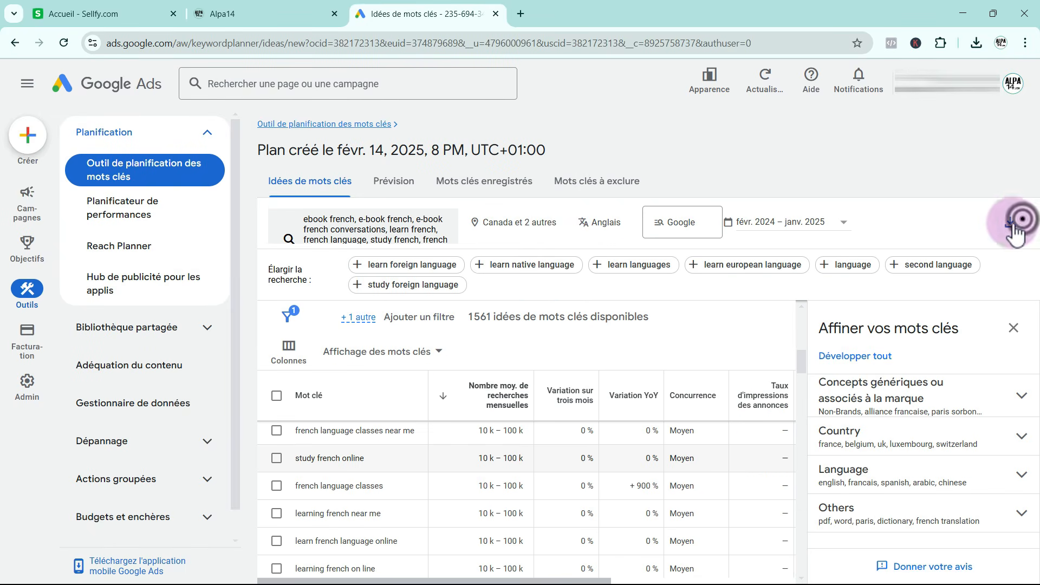
click(516, 225)
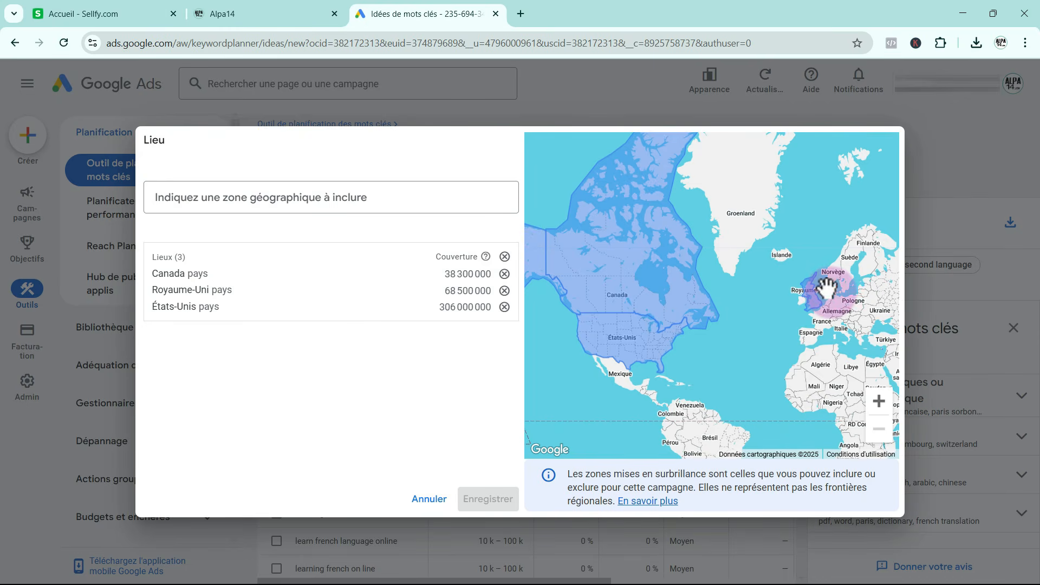
click(423, 502)
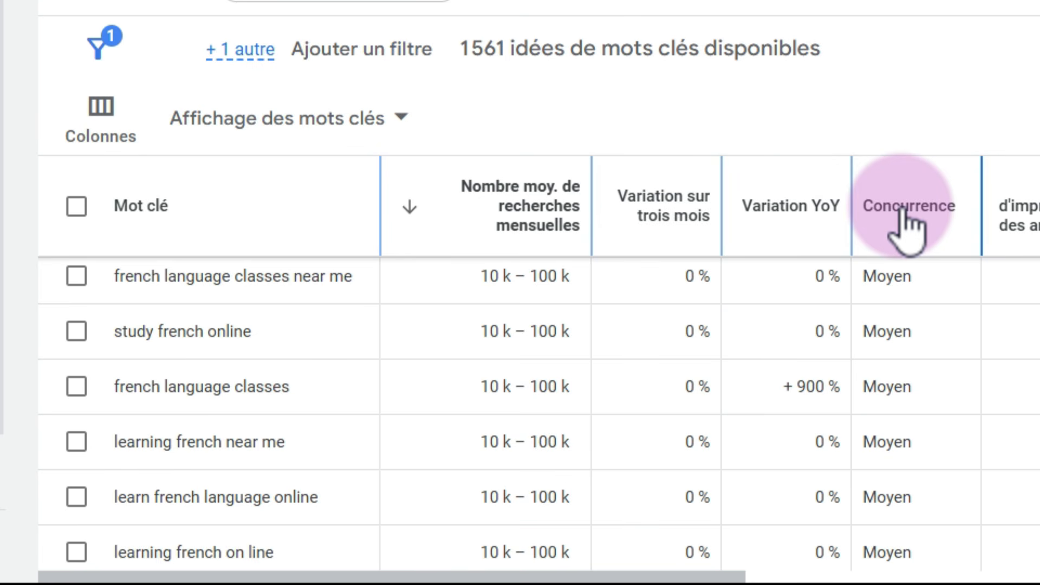
Examine the competition levels in the keyword ideas and highlight the monthly searches and competition for "french to english translations"
scroll(915, 422, up, 3)
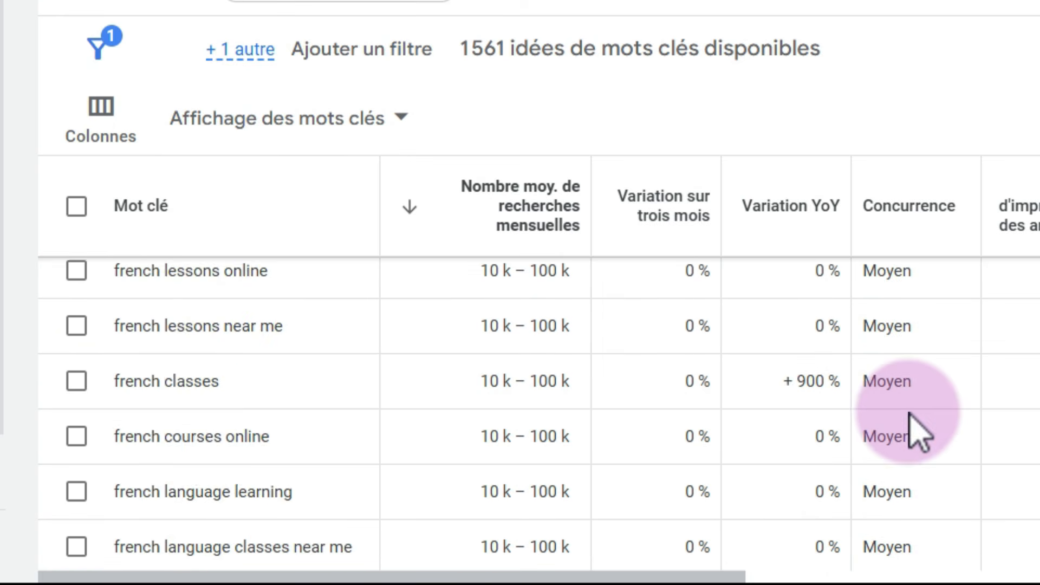
scroll(918, 433, up, 10)
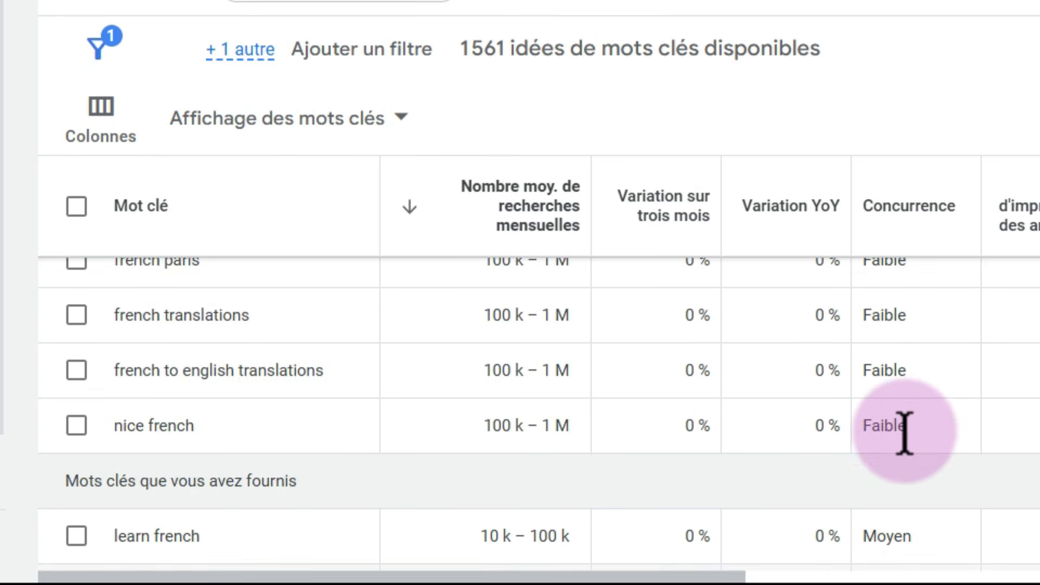
scroll(904, 434, up, 3)
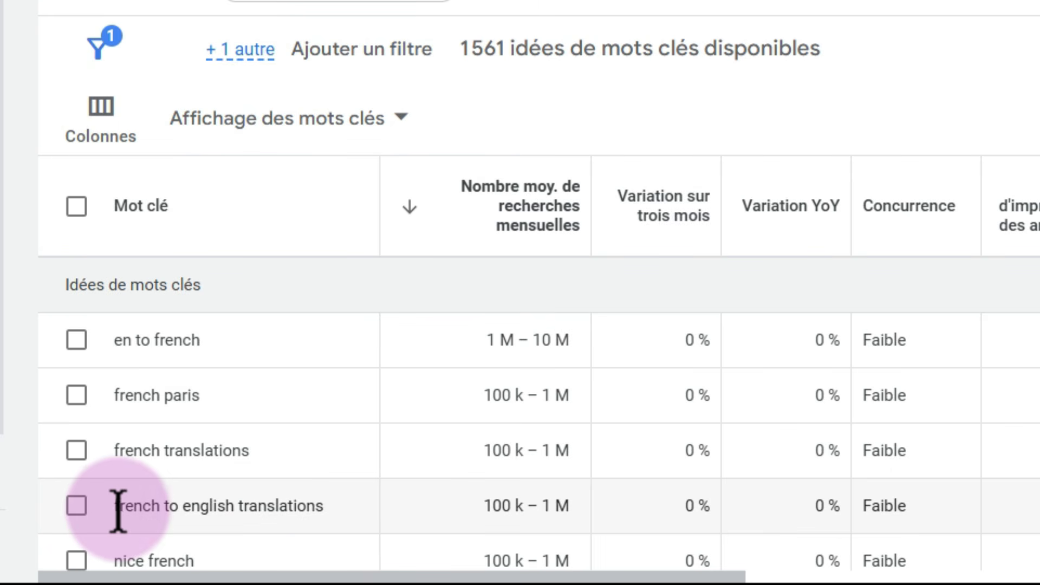
drag(114, 506, 319, 510)
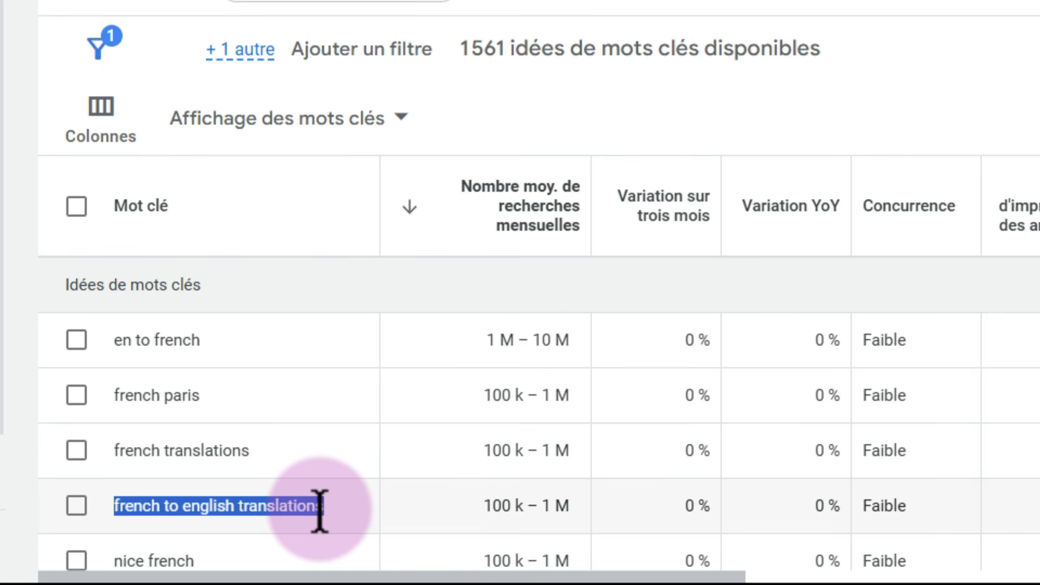
drag(487, 522, 582, 523)
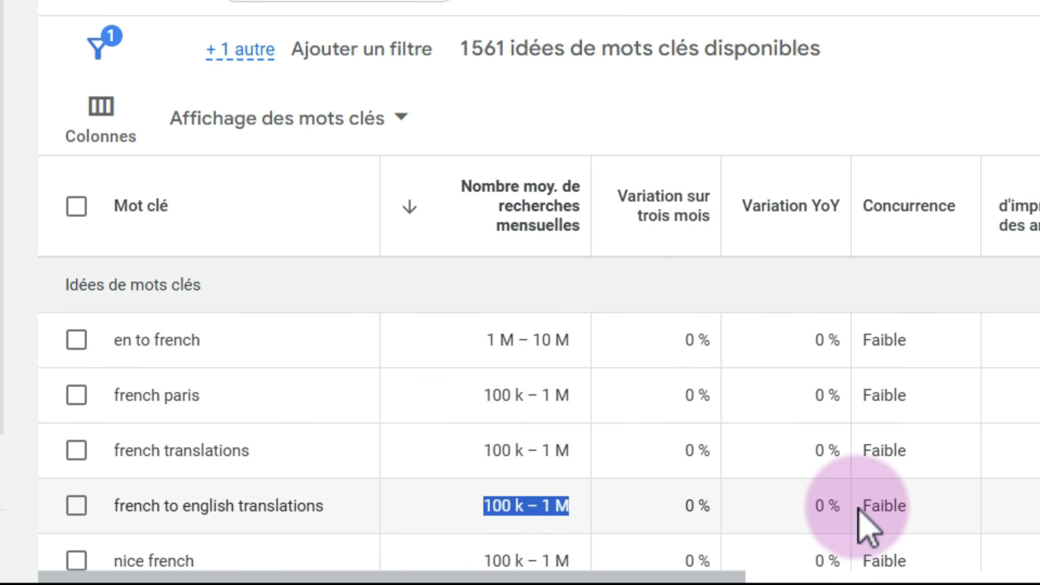
double_click(878, 506)
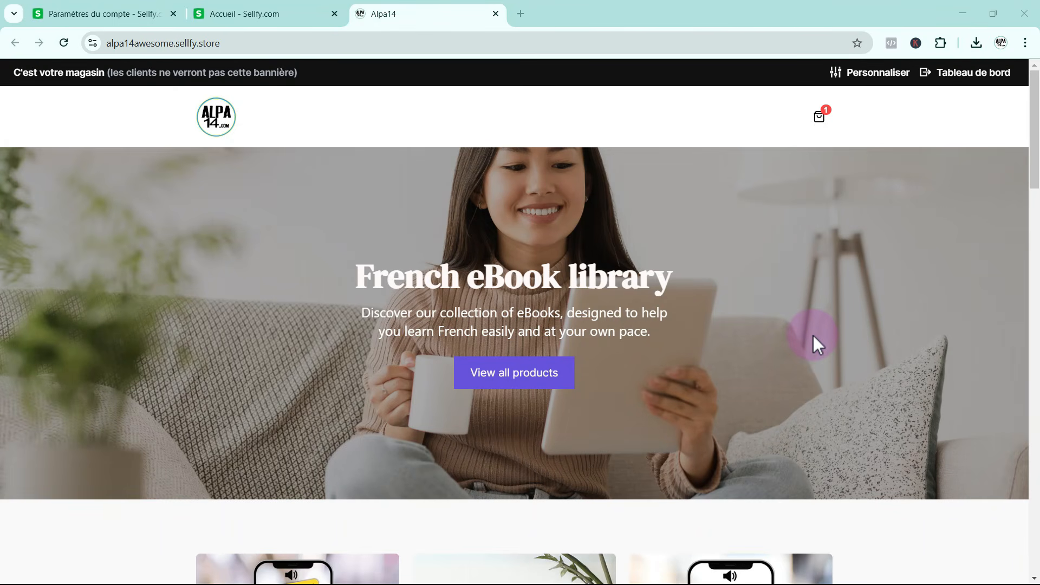
Set the SEO title tag of the store's home page to "Learn French with Ebooks: French to English Translations"
click(846, 72)
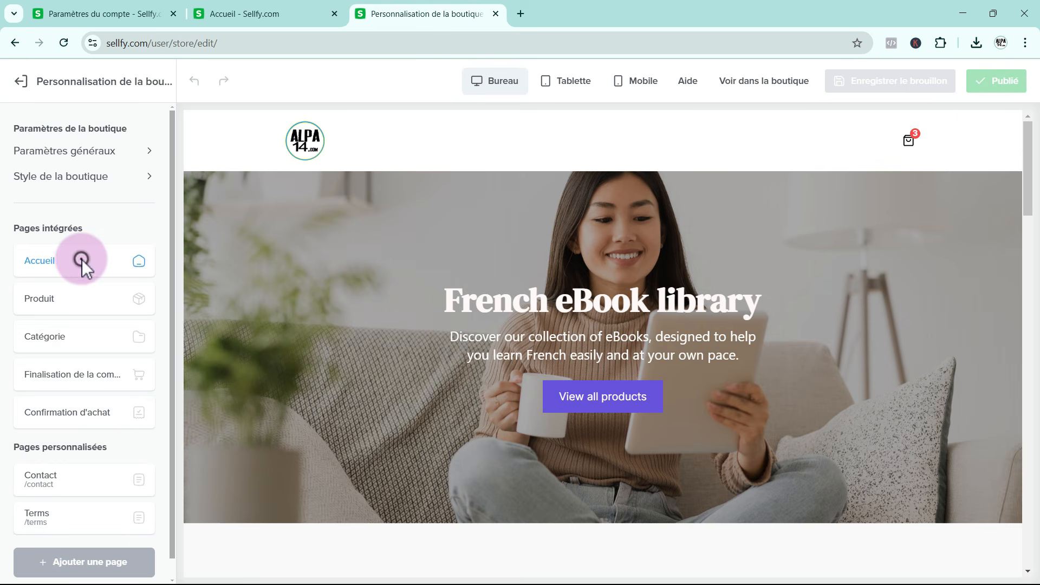
click(82, 259)
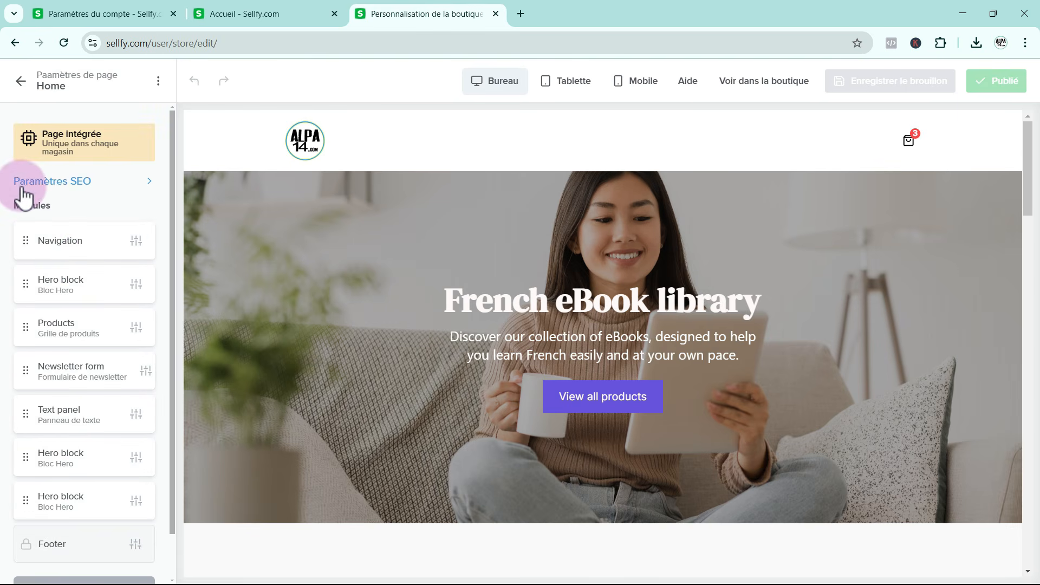
click(81, 185)
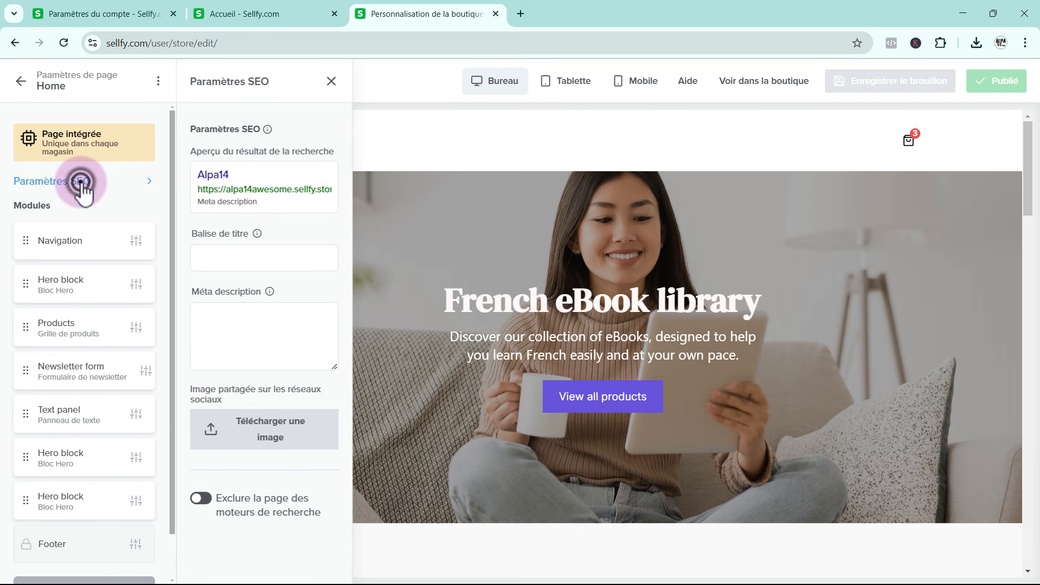
click(220, 260)
key(ctrl+v)
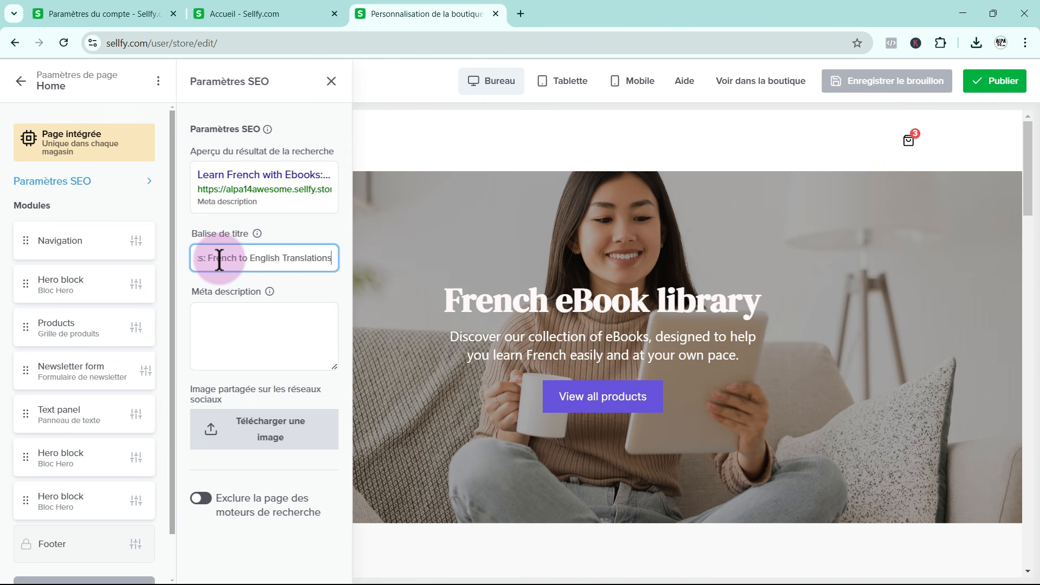
drag(260, 259, 139, 267)
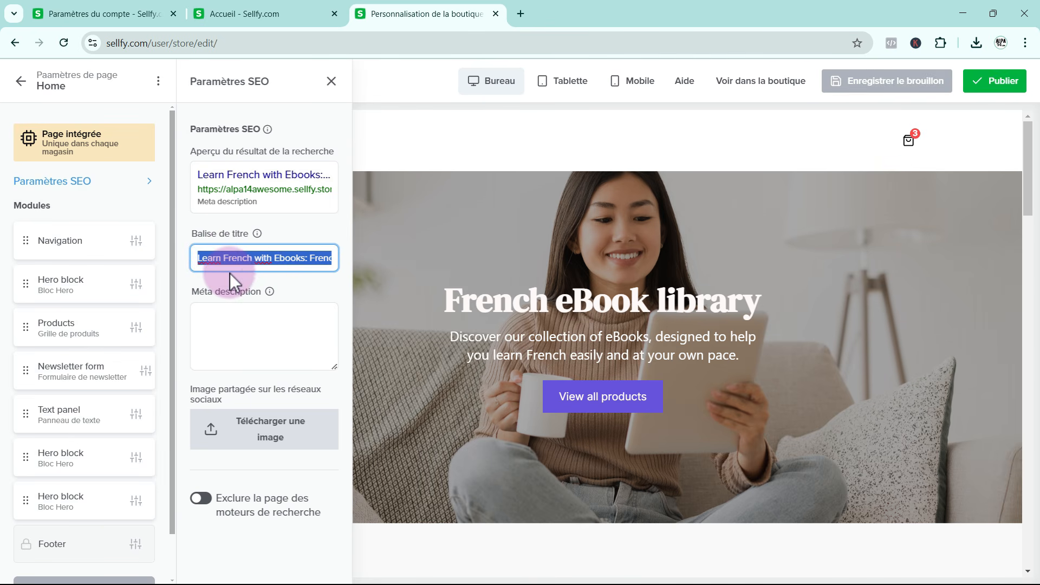
click(262, 258)
drag(262, 259, 336, 266)
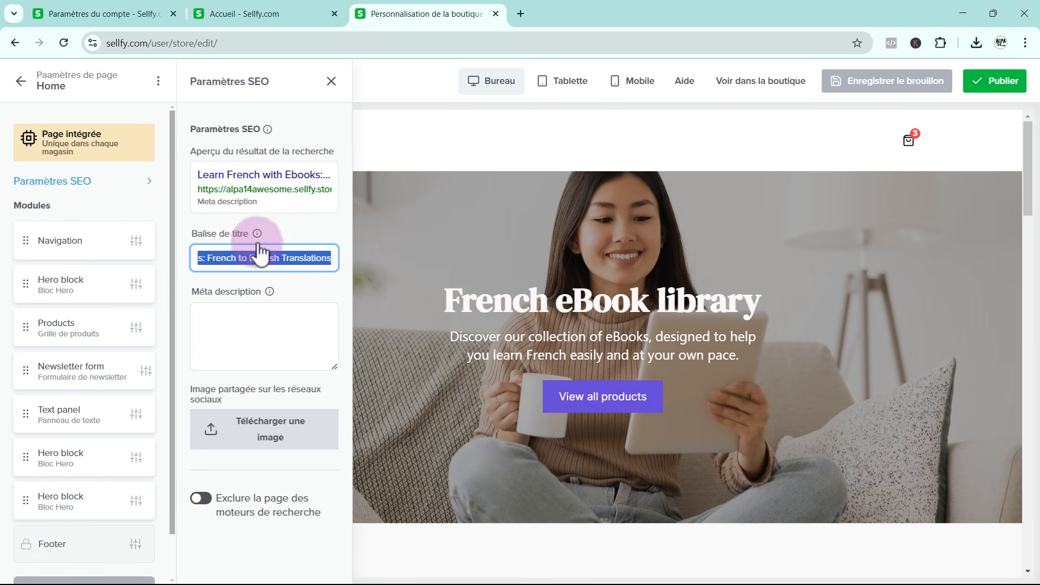
mouse_move(258, 237)
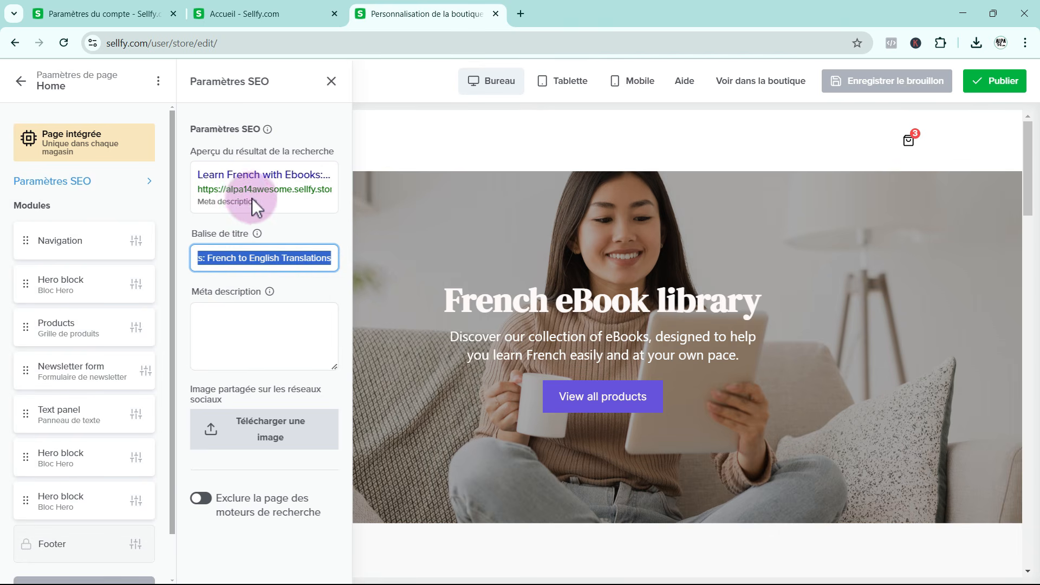
Enter and publish the home page's meta description "Learn French easily with our ebooks featuring French to English Translations. Perfect for beginners to master French step by step!"
click(243, 325)
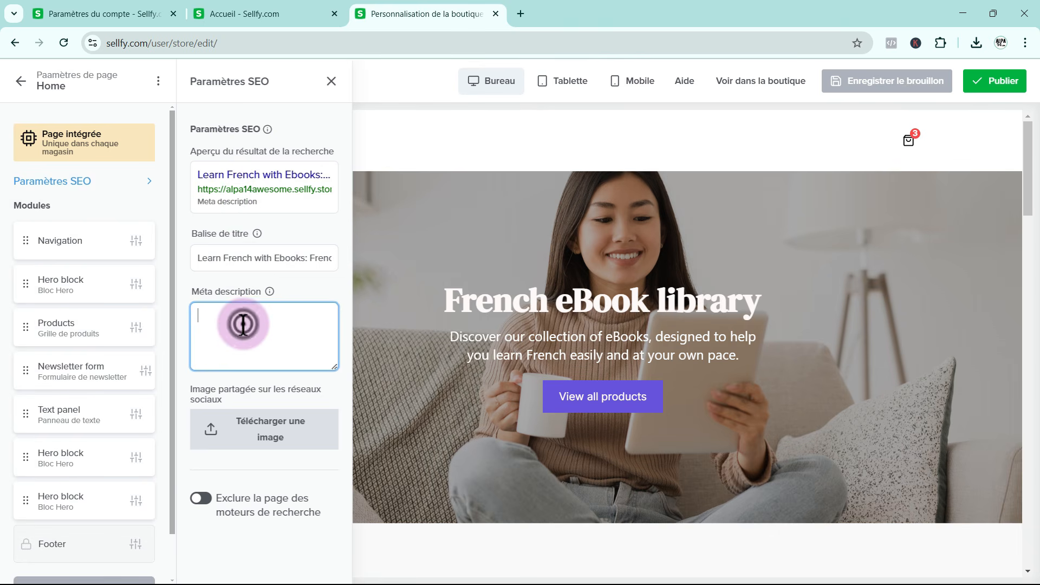
key(ctrl+v)
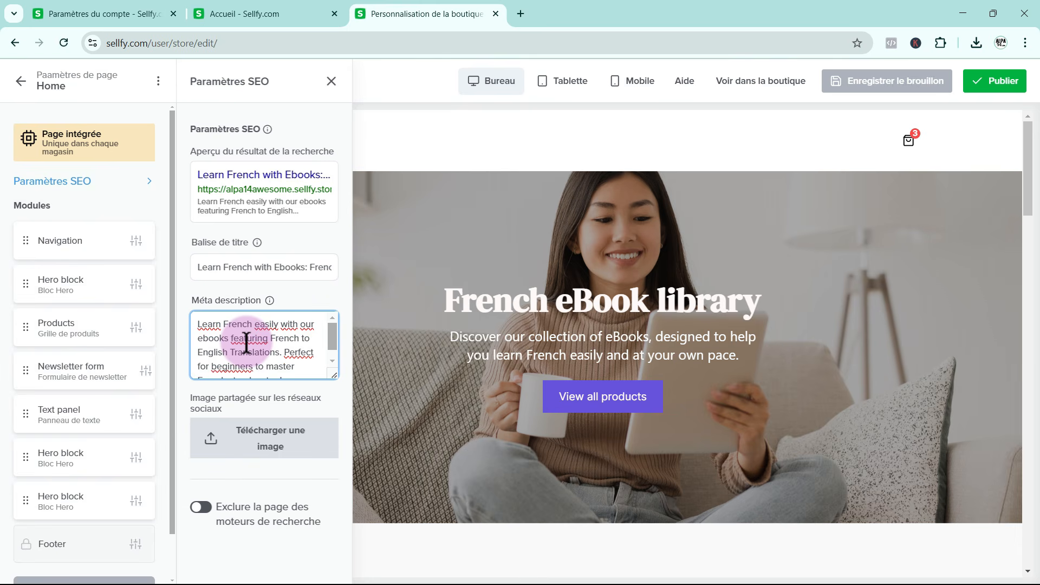
scroll(247, 343, down, 1)
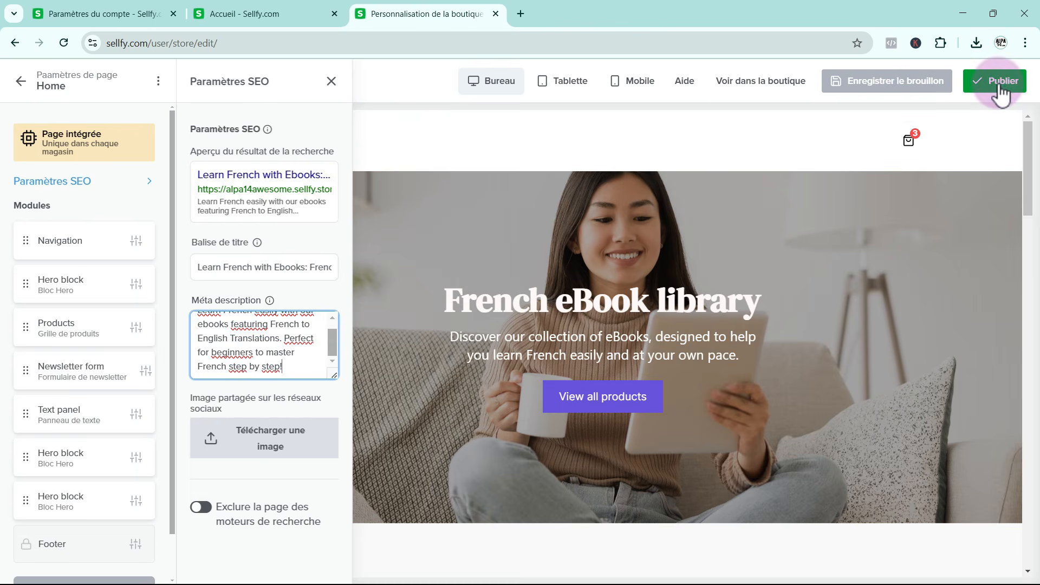
click(1001, 83)
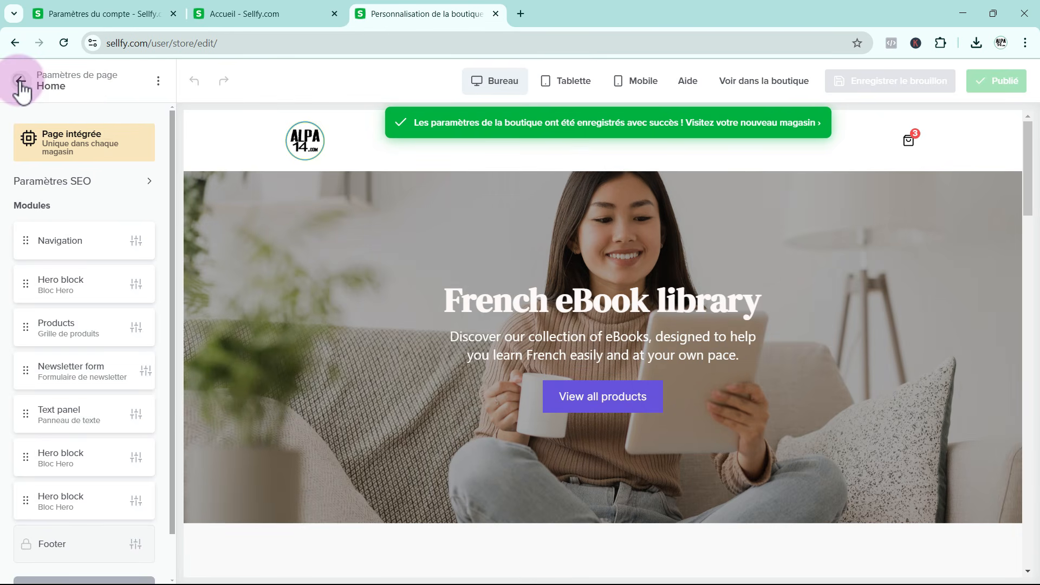
Leave the store editor, open the product "Master 15 French Conversations with Translations" for editing, and examine its description, category and SEO settings
click(21, 81)
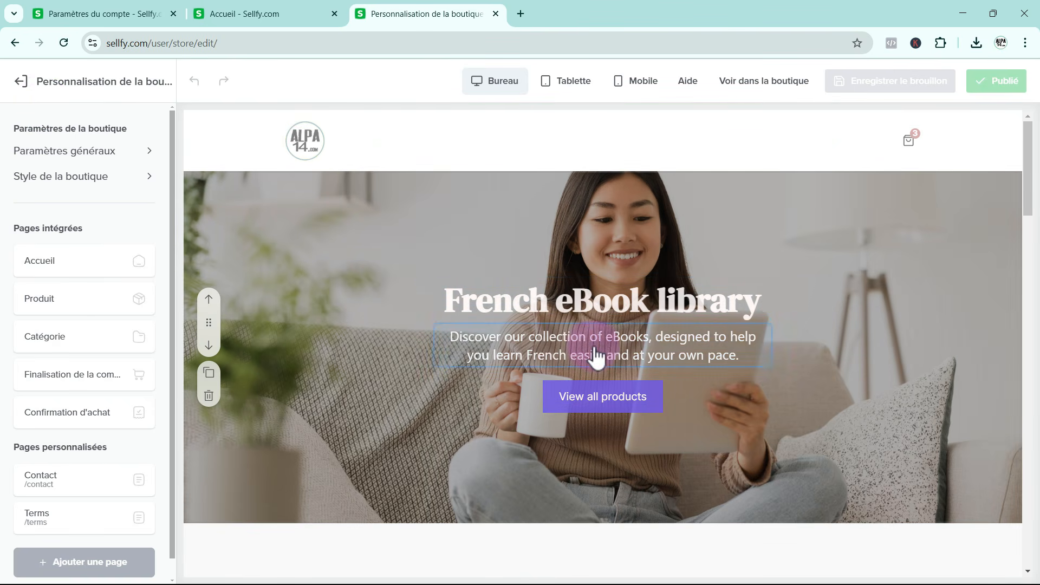
scroll(801, 395, down, 3)
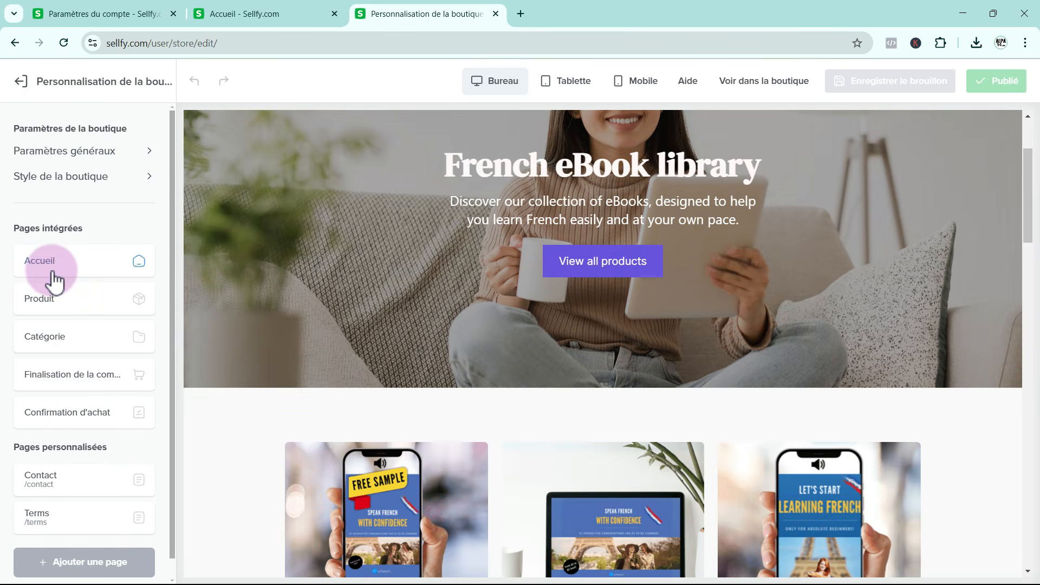
click(21, 81)
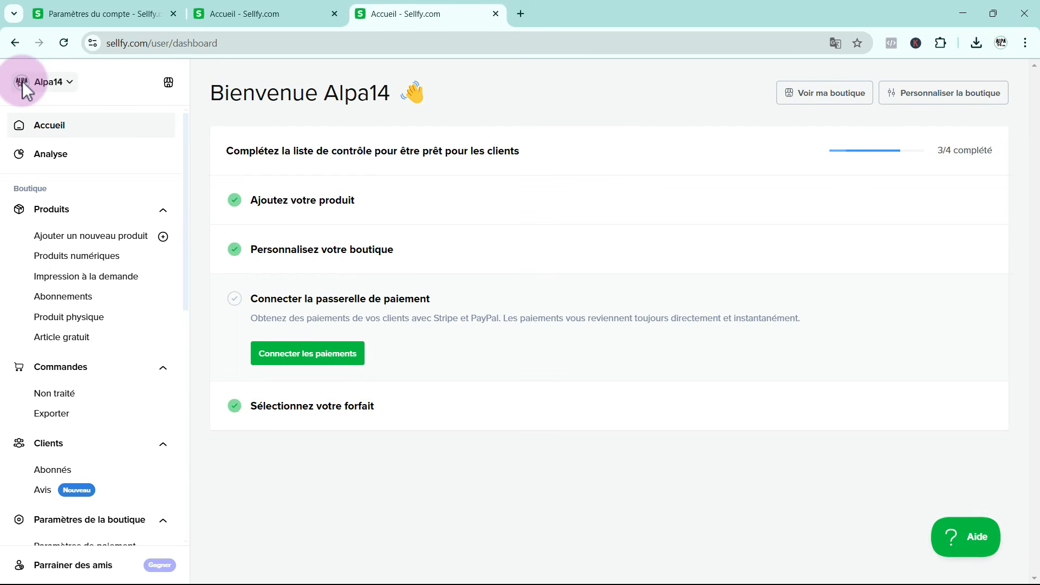
click(61, 213)
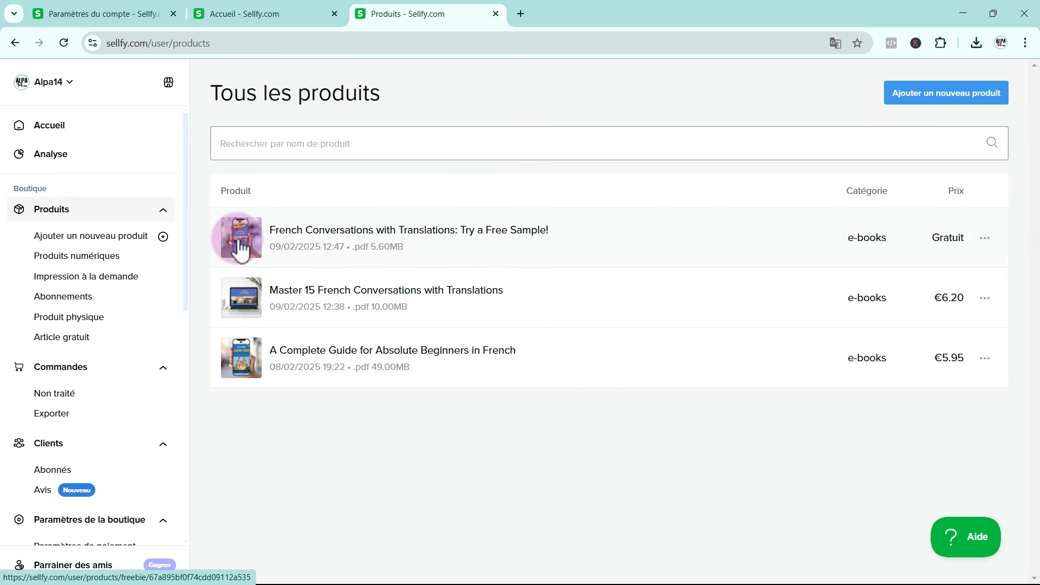
click(712, 320)
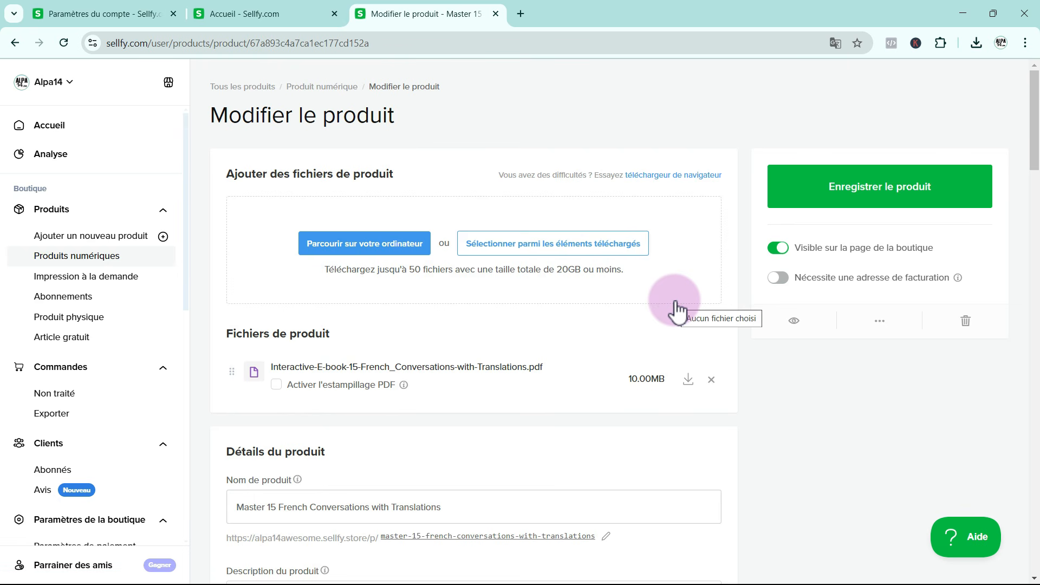
scroll(638, 301, down, 18)
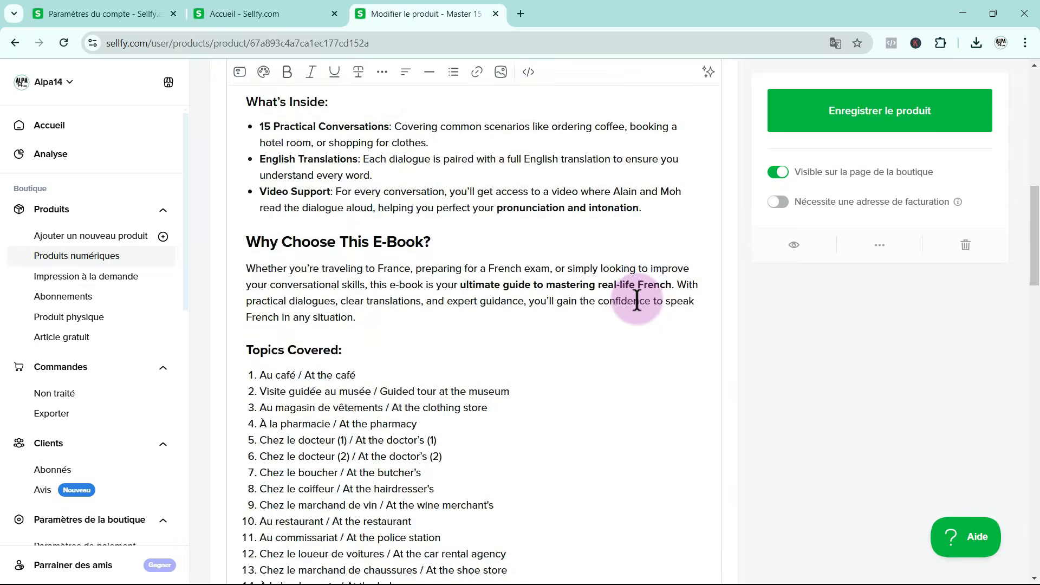
scroll(638, 303, down, 15)
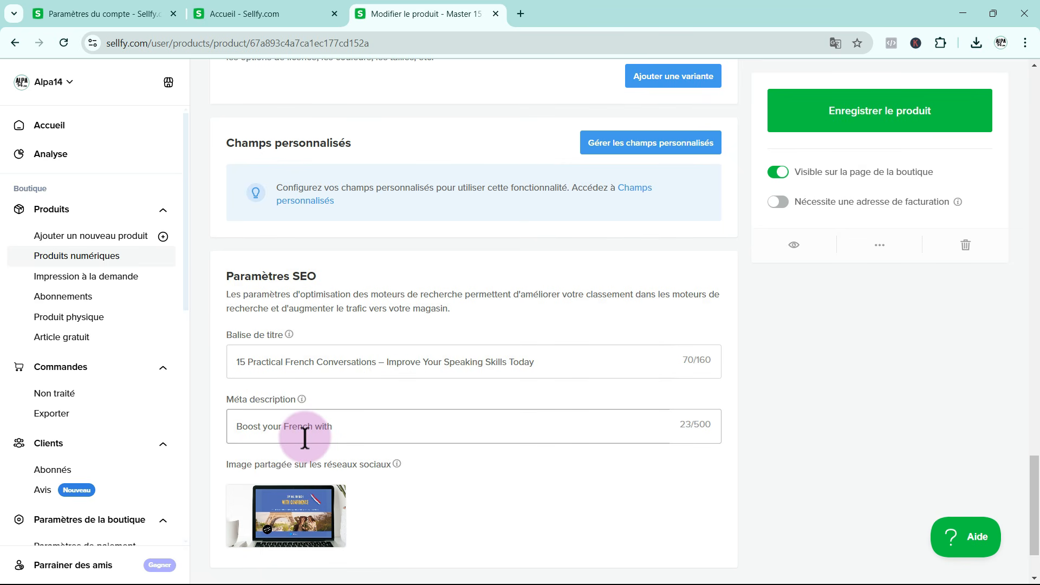
scroll(305, 437, up, 15)
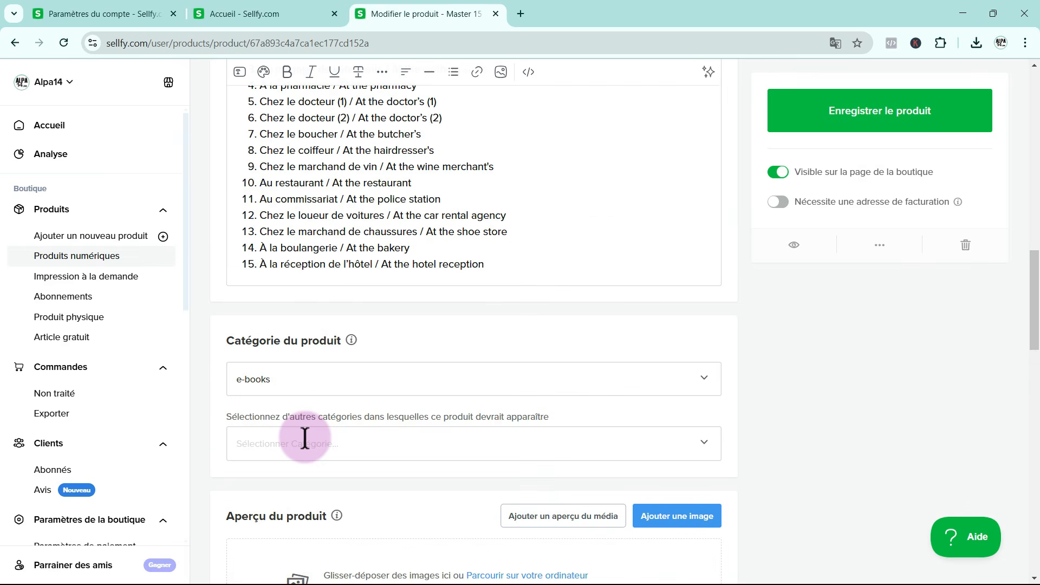
scroll(305, 437, up, 3)
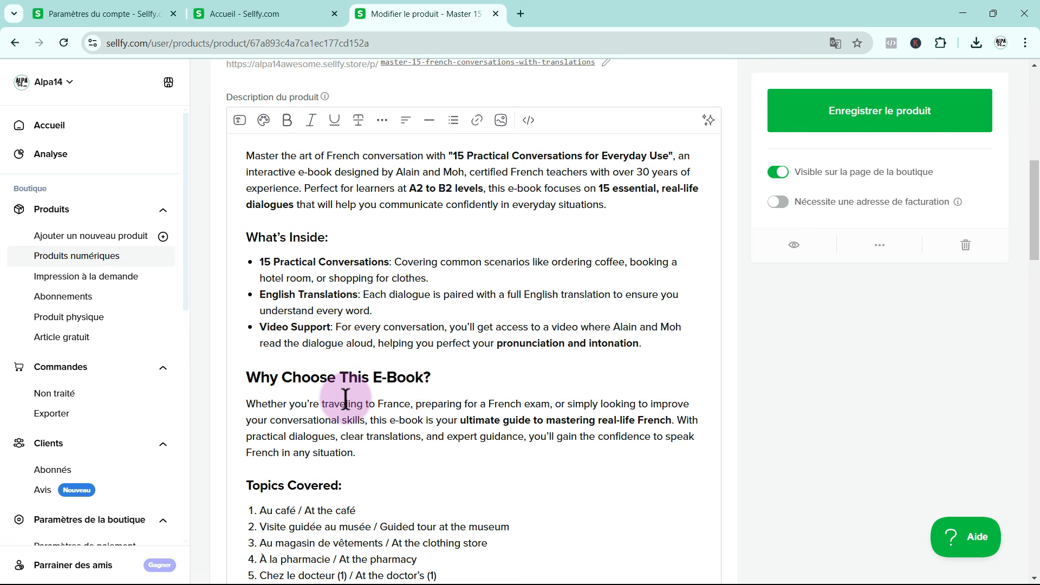
scroll(345, 398, up, 3)
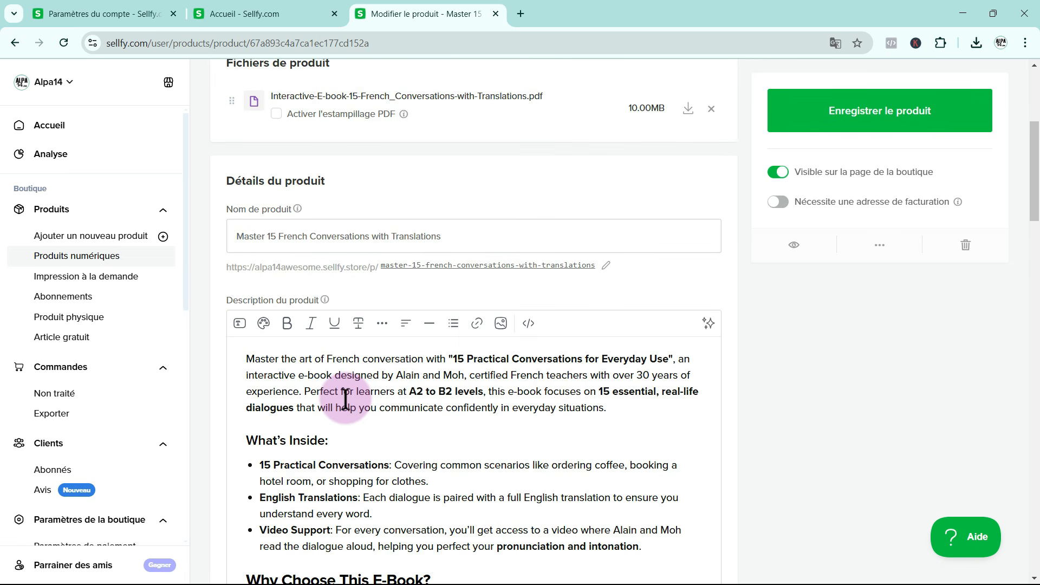
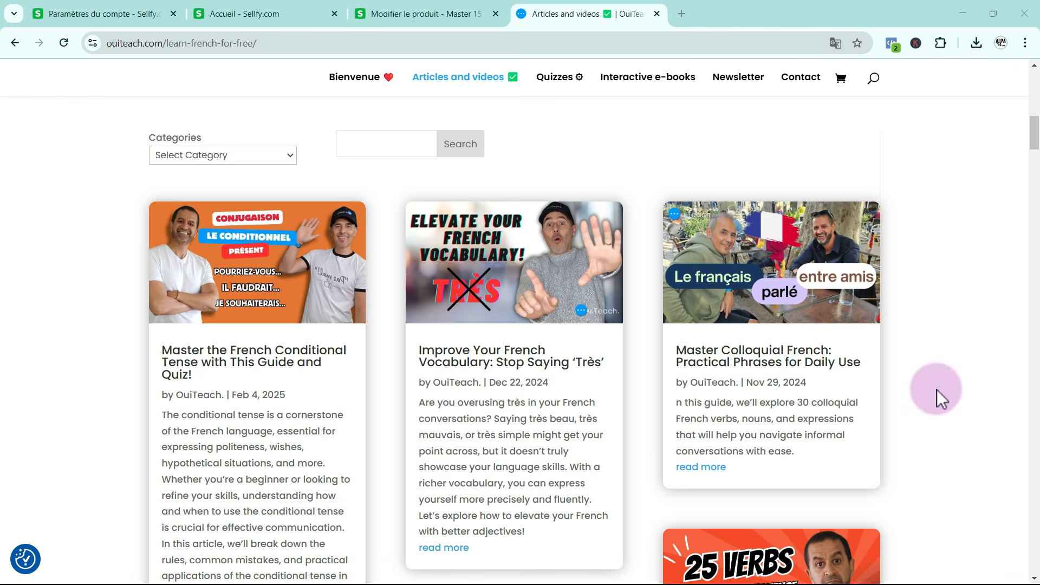
Look through the article and video listings on the OuiTeach free French lessons page
scroll(937, 389, down, 5)
scroll(937, 389, down, 15)
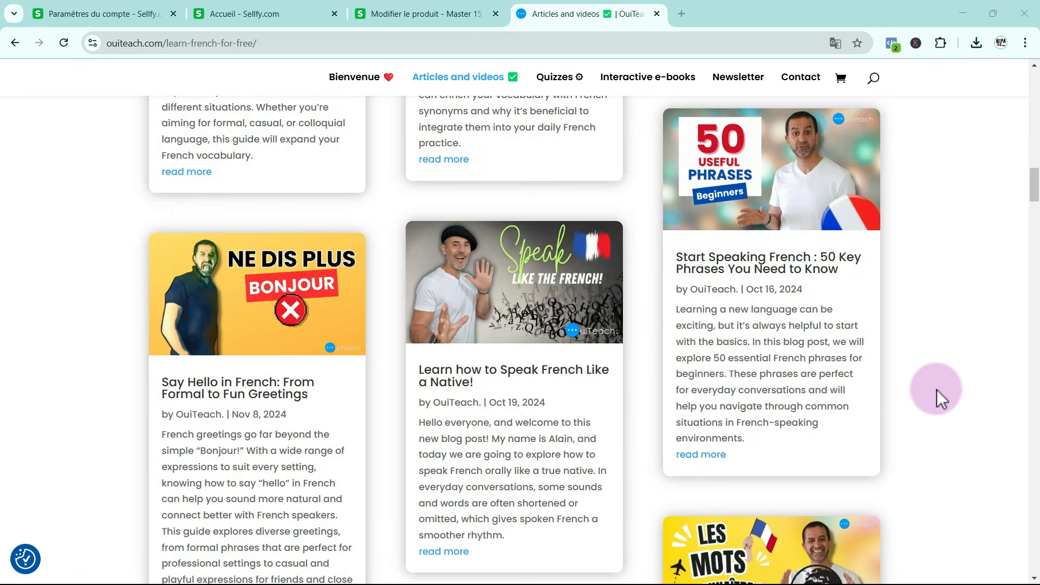
scroll(937, 389, down, 16)
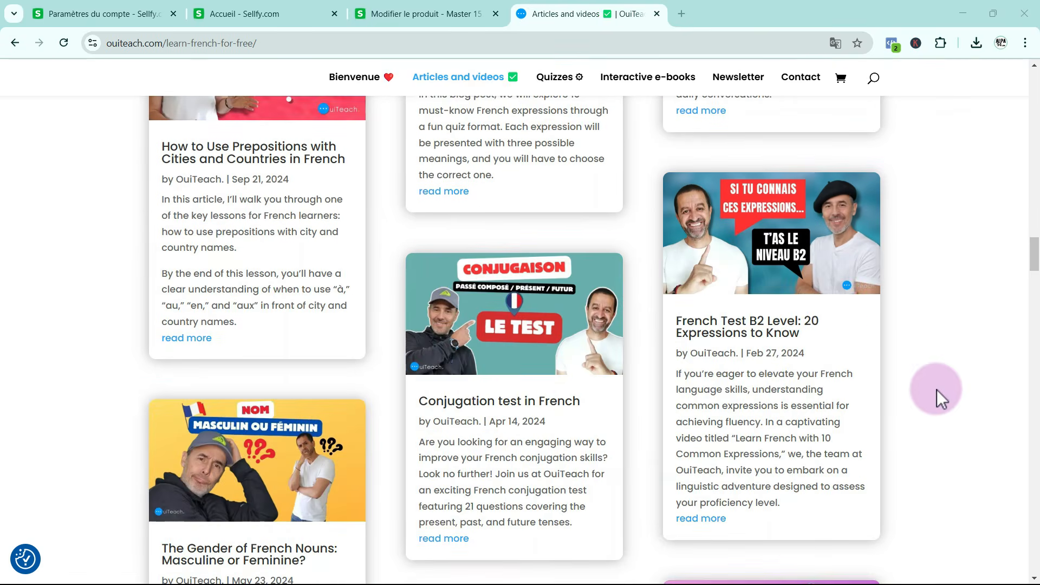
scroll(937, 389, up, 20)
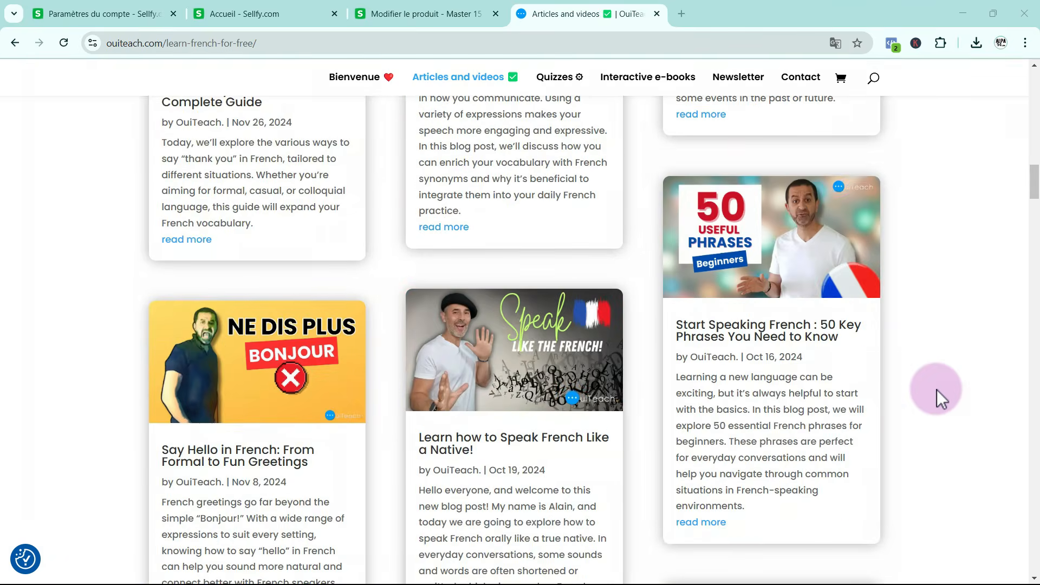
scroll(937, 389, up, 6)
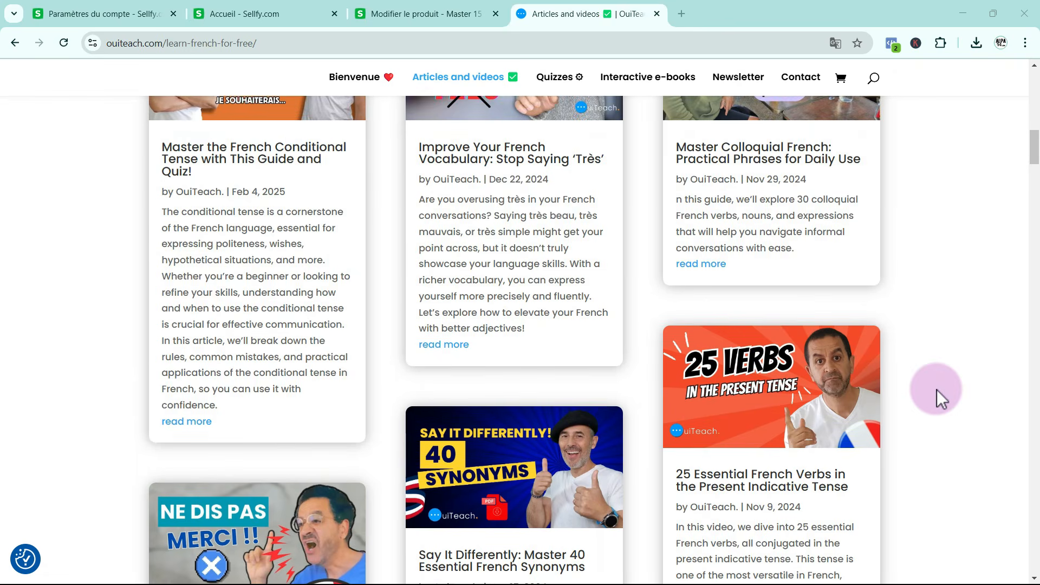
scroll(937, 389, up, 1)
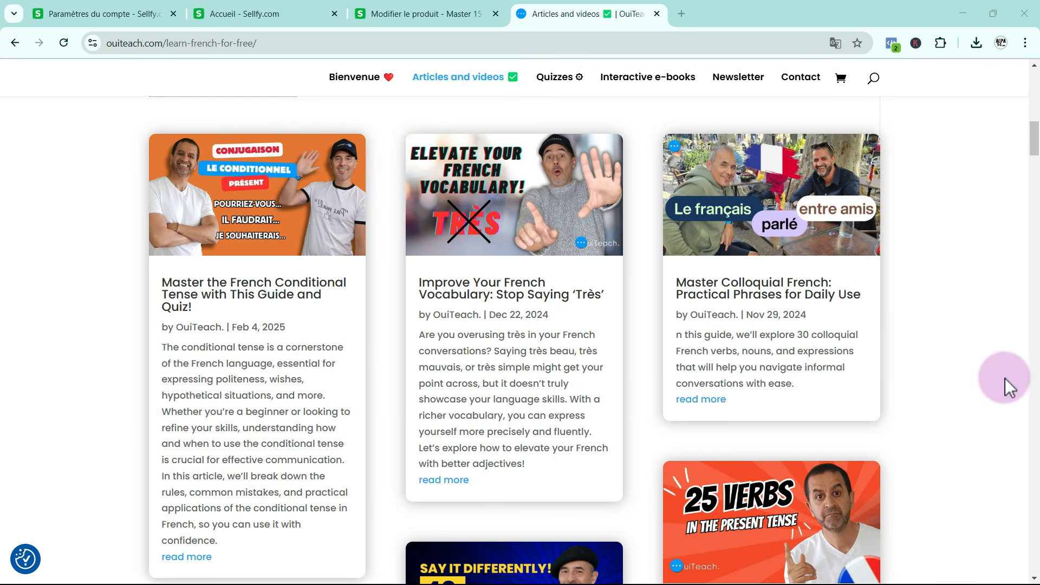
Open the article "Master the French Conditional Tense with This Guide and Quiz!" and read through to its common mistakes section
click(270, 232)
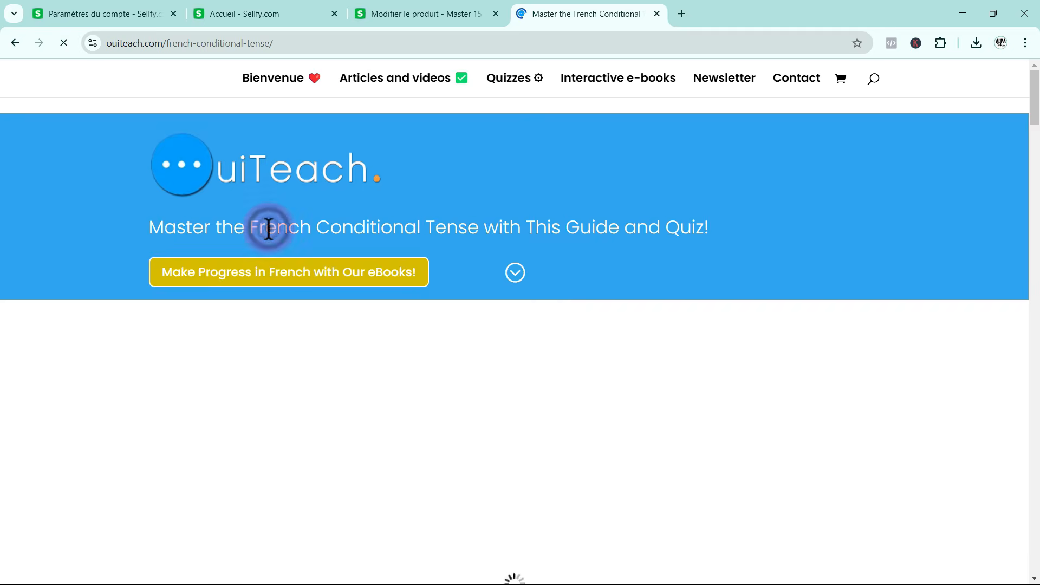
scroll(596, 378, down, 12)
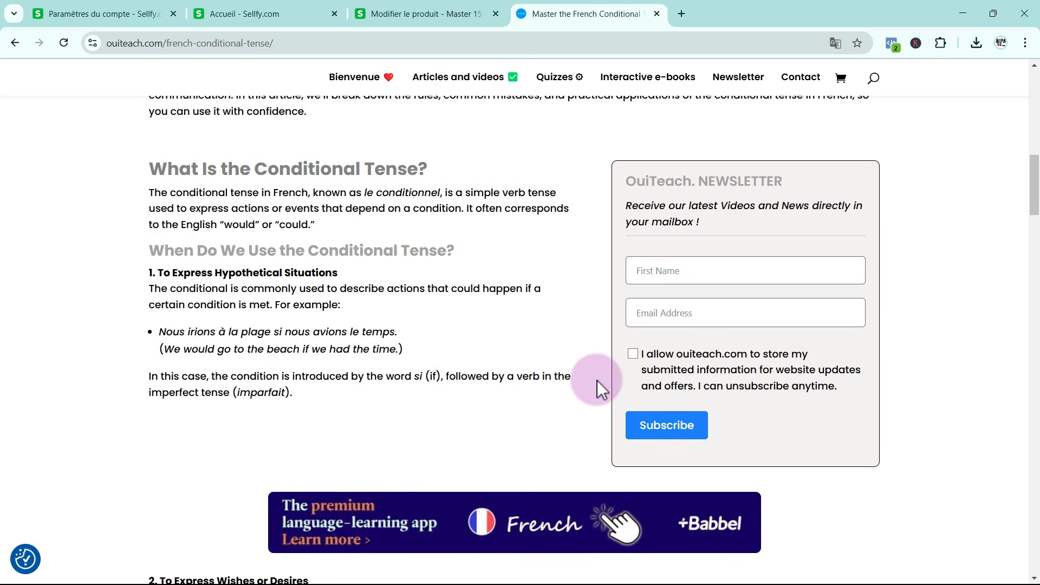
scroll(597, 380, down, 3)
scroll(599, 391, down, 10)
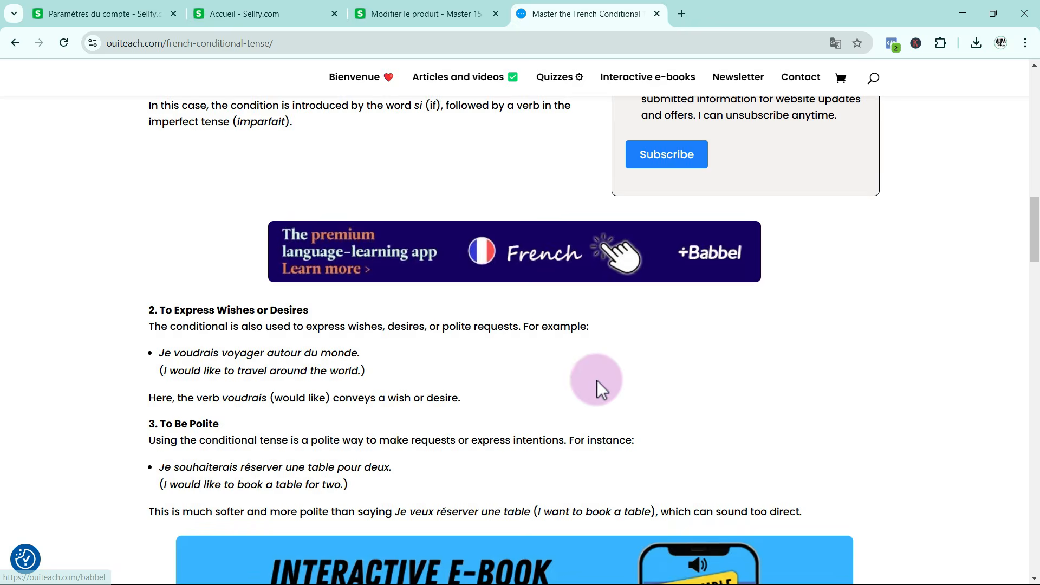
scroll(597, 380, down, 10)
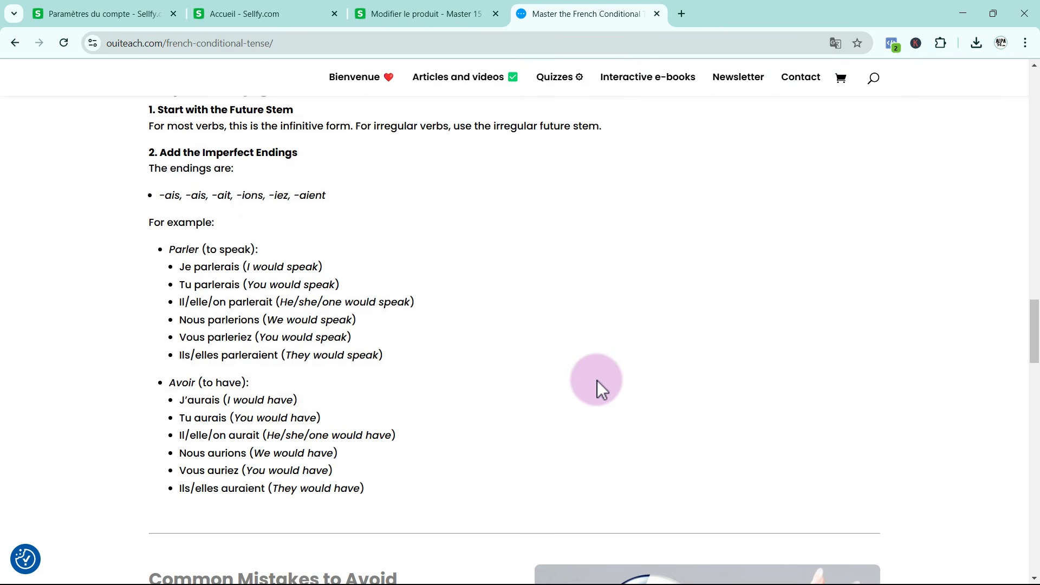
scroll(597, 381, down, 5)
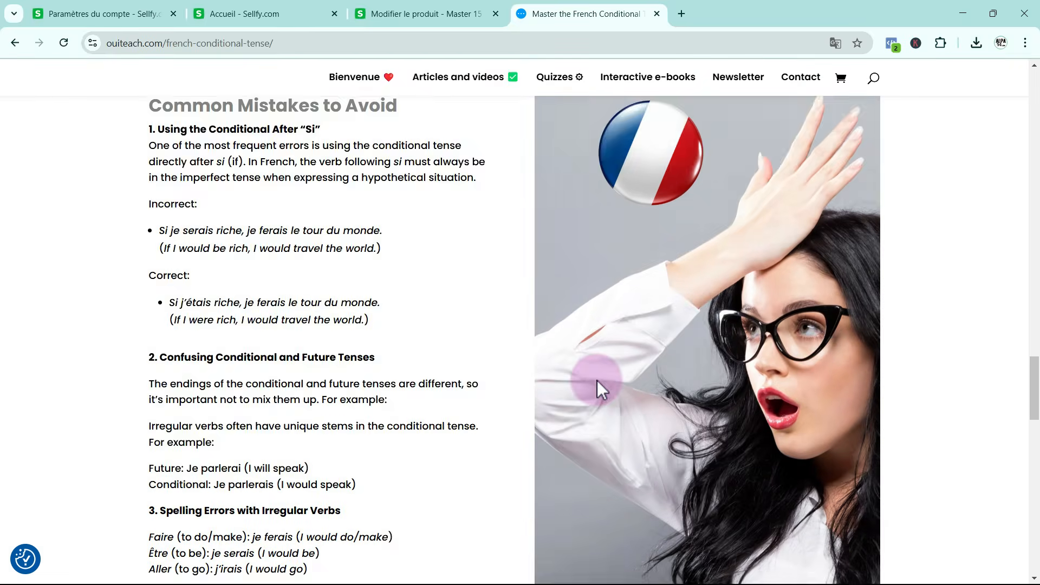
Review the article's free-sample e-book banner, Babbel banner and newsletter form on the way back to its header
scroll(597, 380, up, 4)
scroll(597, 380, up, 7)
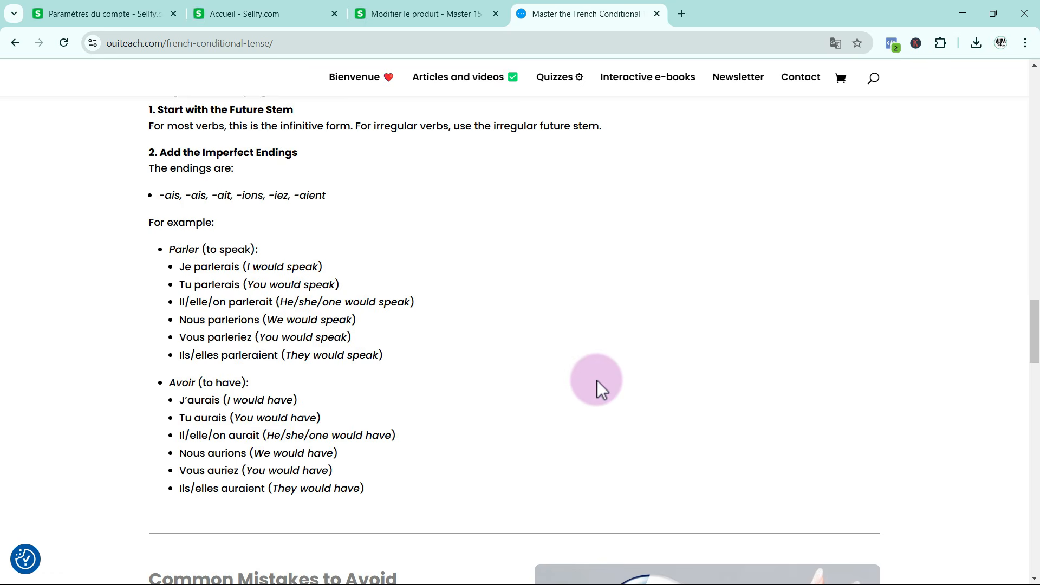
scroll(597, 380, up, 9)
scroll(597, 380, up, 1)
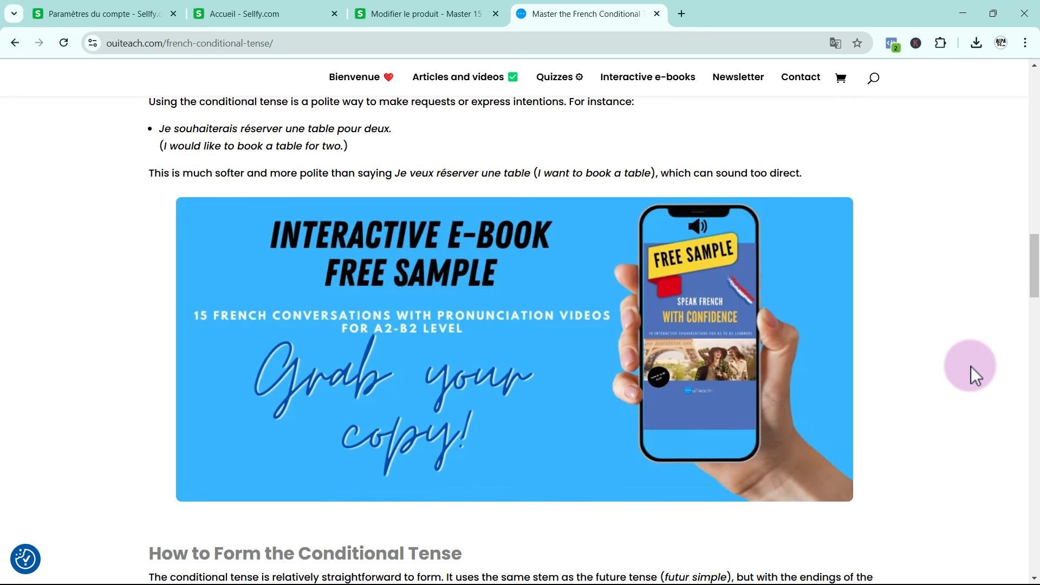
scroll(971, 367, up, 8)
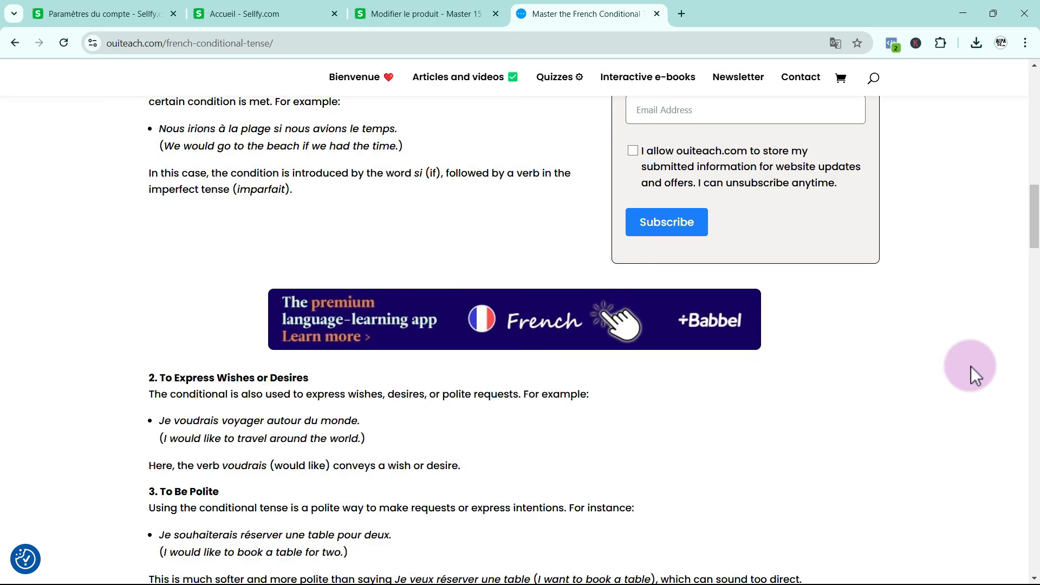
scroll(970, 366, up, 5)
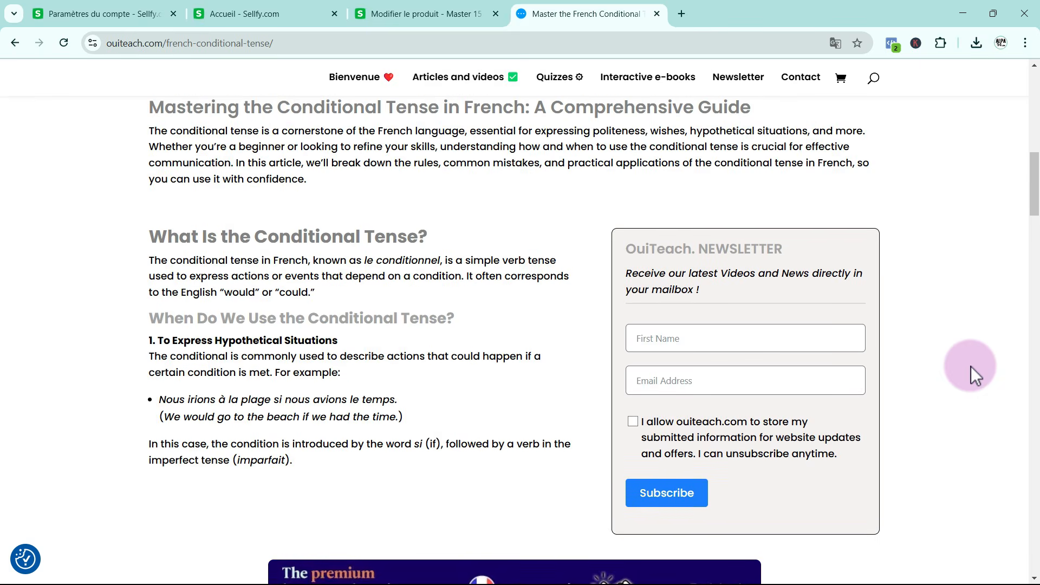
scroll(971, 366, up, 1)
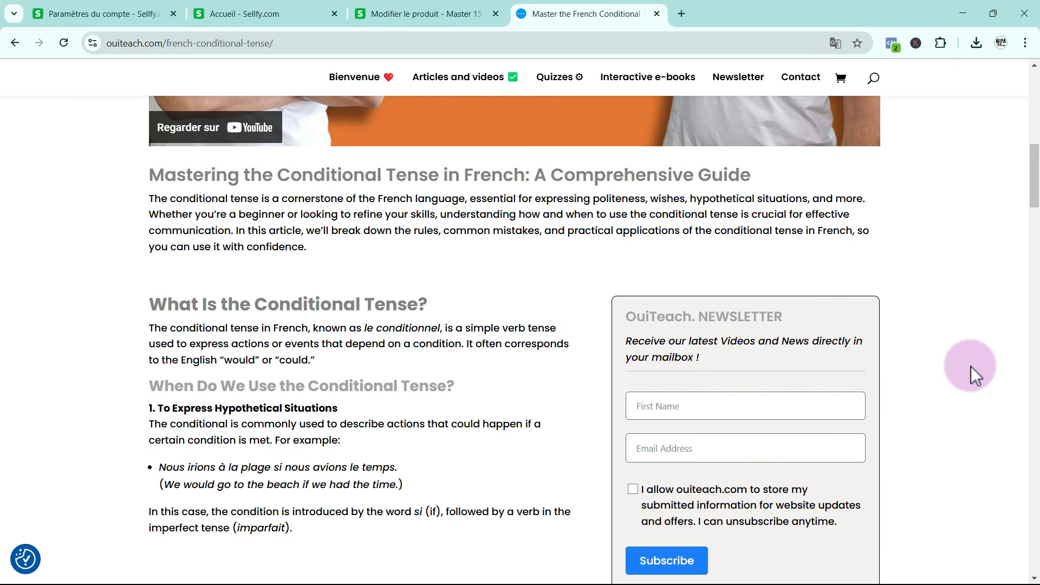
scroll(971, 366, up, 9)
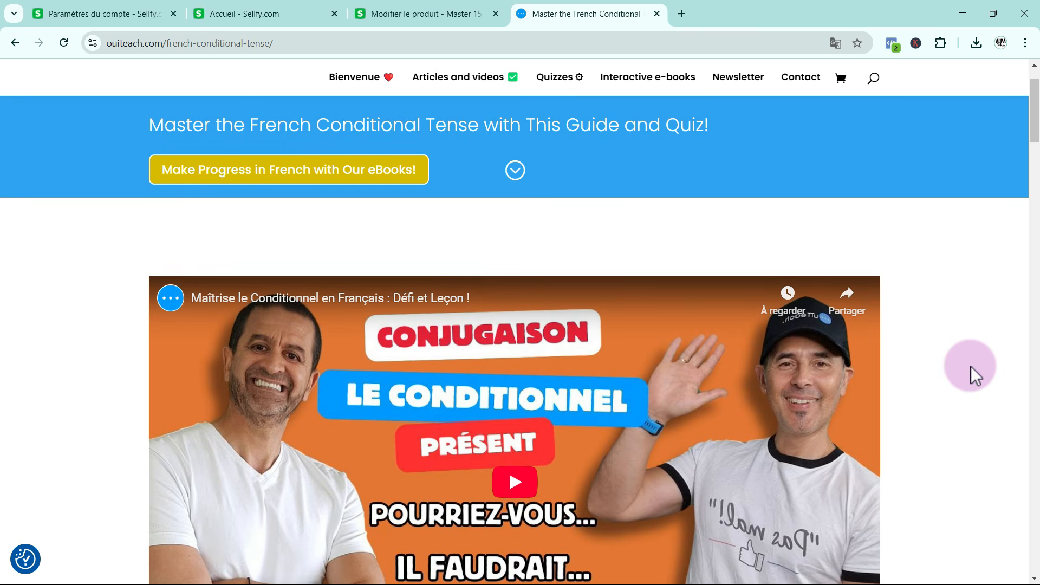
scroll(971, 367, up, 2)
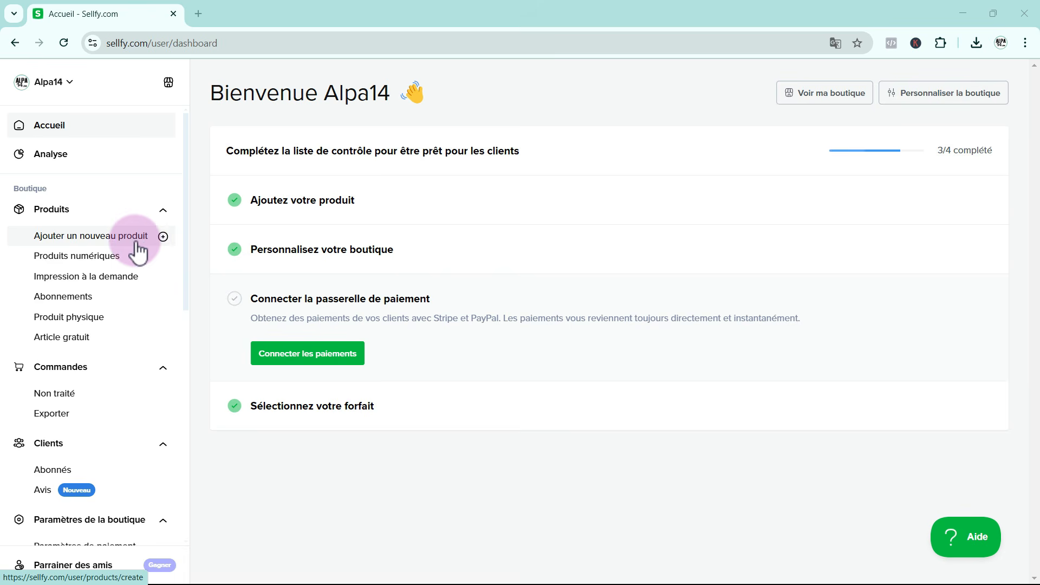
Switch to Sellfy, open the store's integration options, and highlight the embed code for all products
scroll(132, 298, down, 3)
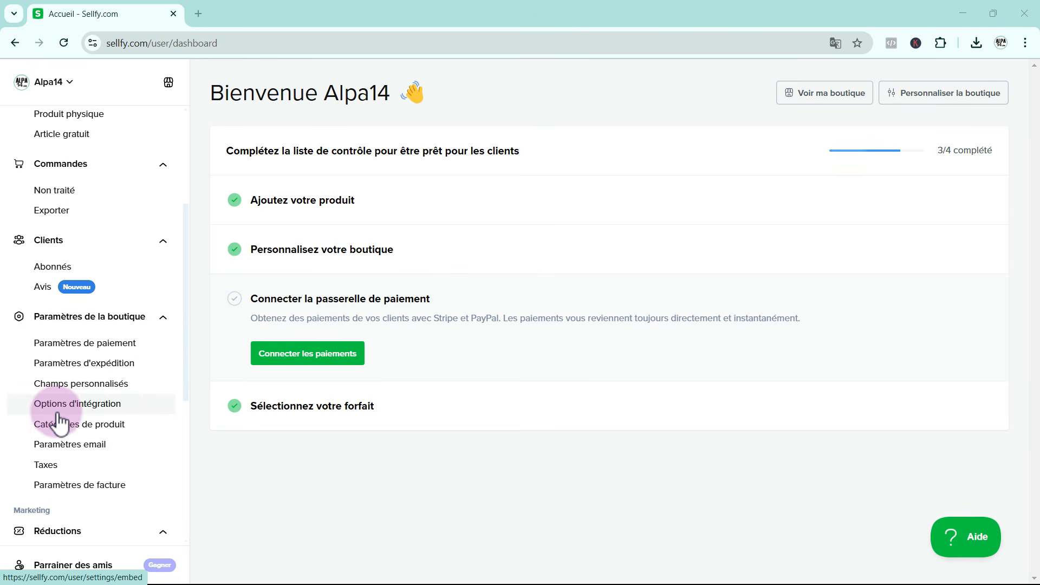
click(87, 410)
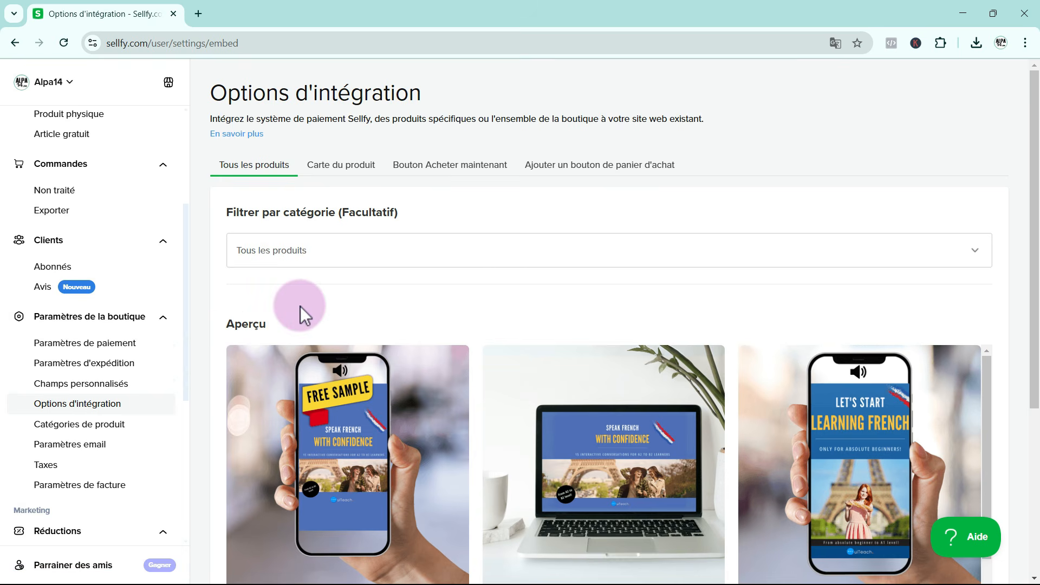
scroll(300, 306, down, 1)
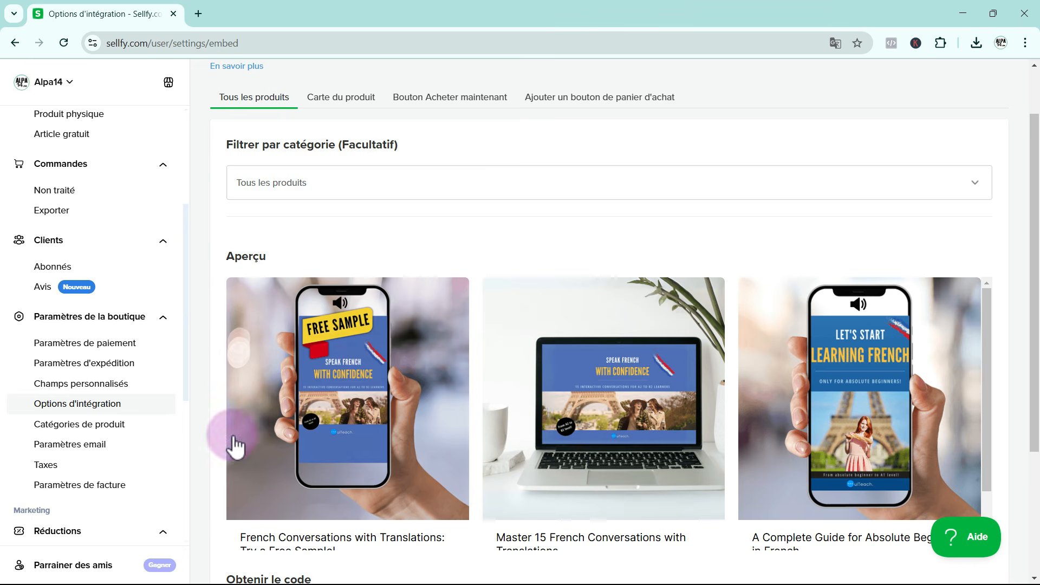
scroll(629, 505, down, 1)
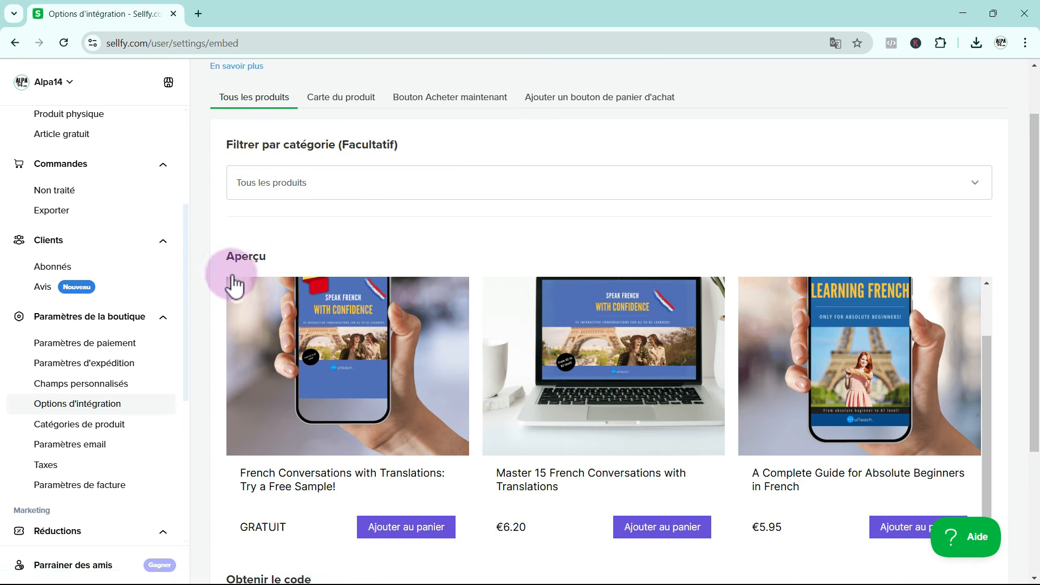
scroll(227, 346, down, 2)
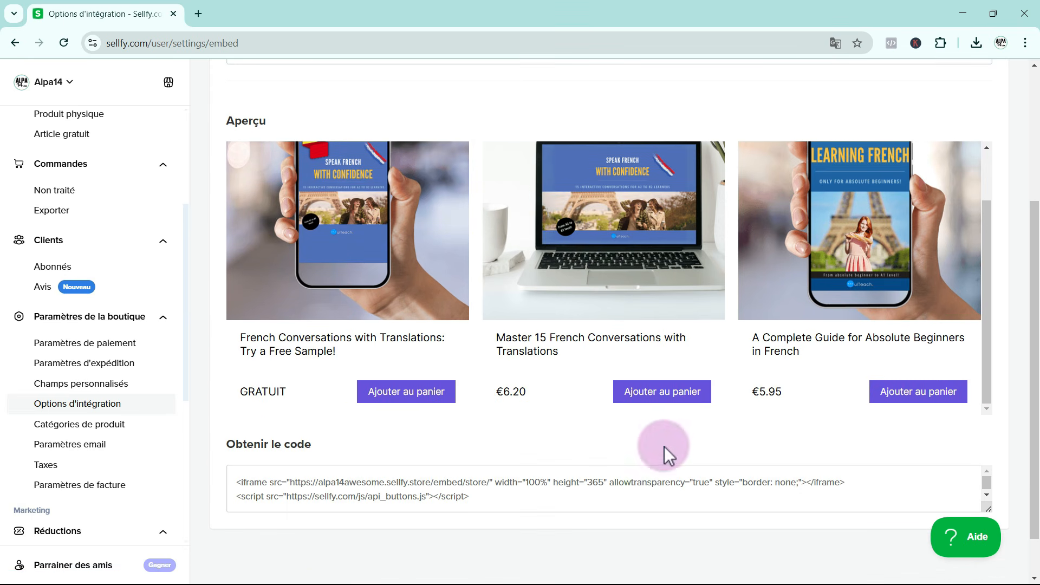
drag(236, 482, 515, 506)
Examine the embed options for a product card, a buy-now button and a cart button, and return to the all-products option
scroll(547, 458, up, 3)
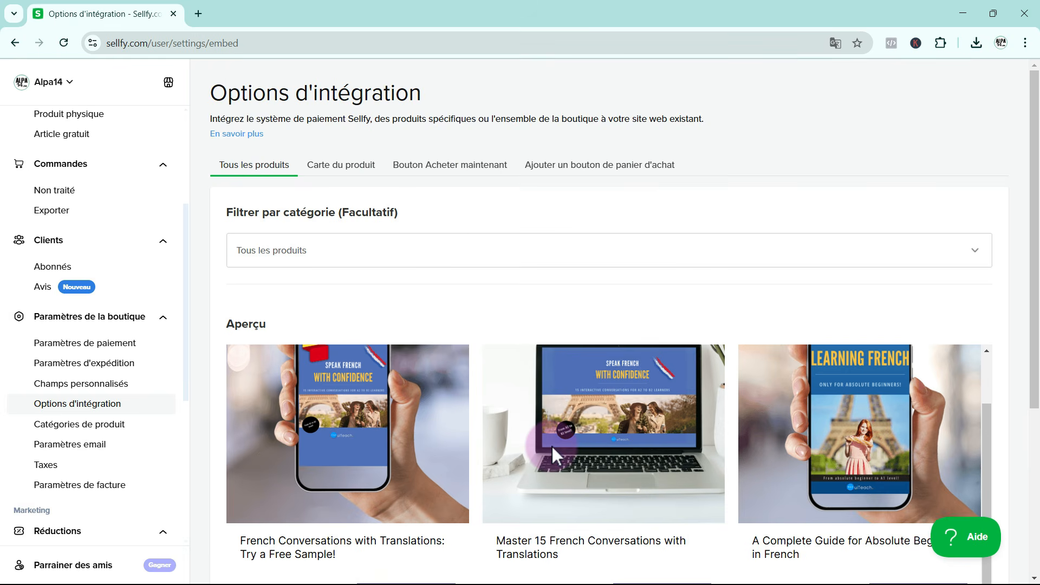
scroll(553, 449, up, 2)
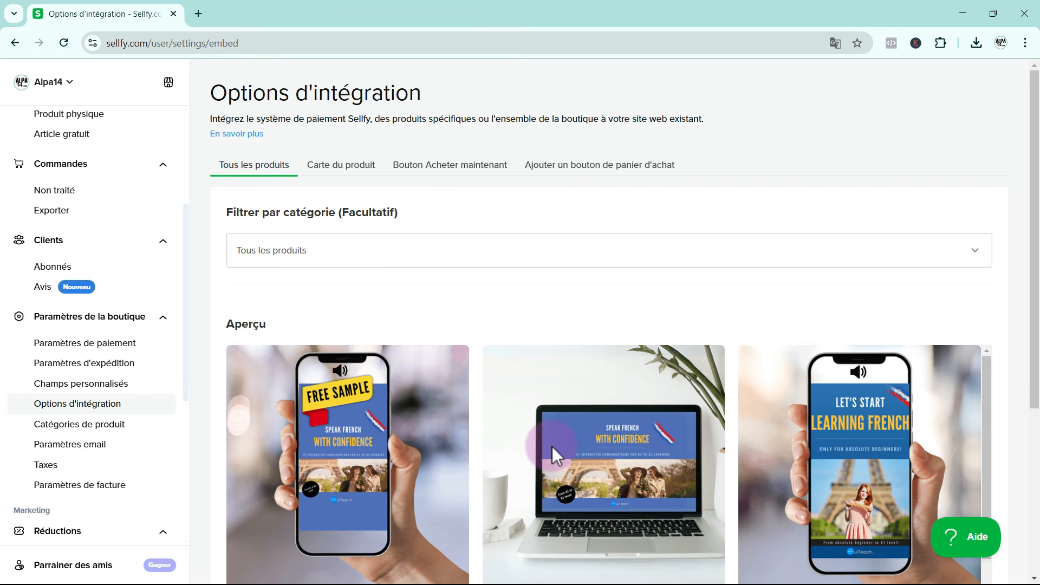
click(328, 174)
click(426, 173)
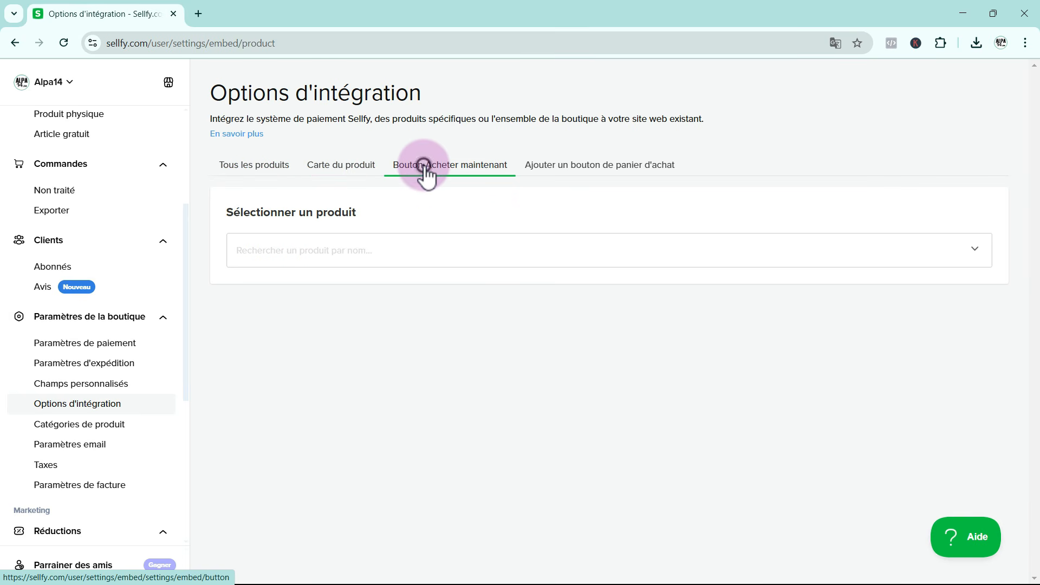
click(565, 171)
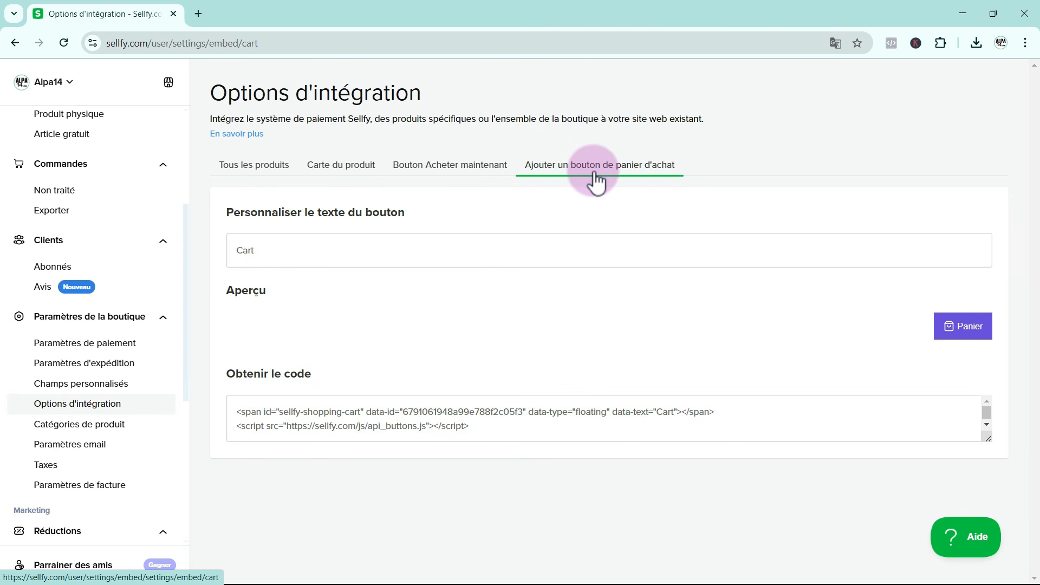
click(267, 170)
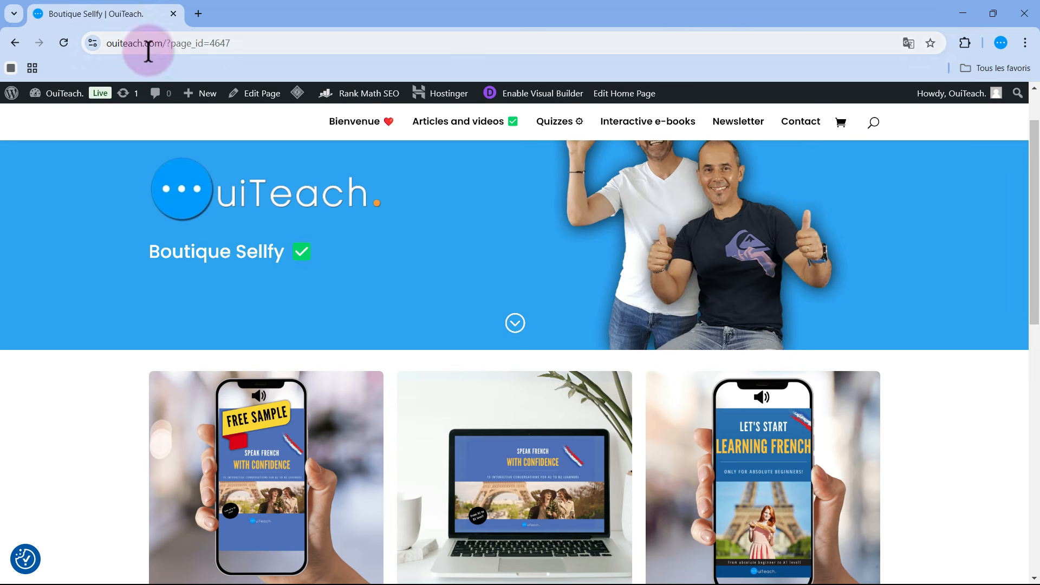
Switch to the OuiTeach website and examine the Sellfy products embedded on its "Boutique Sellfy" page
scroll(692, 353, down, 3)
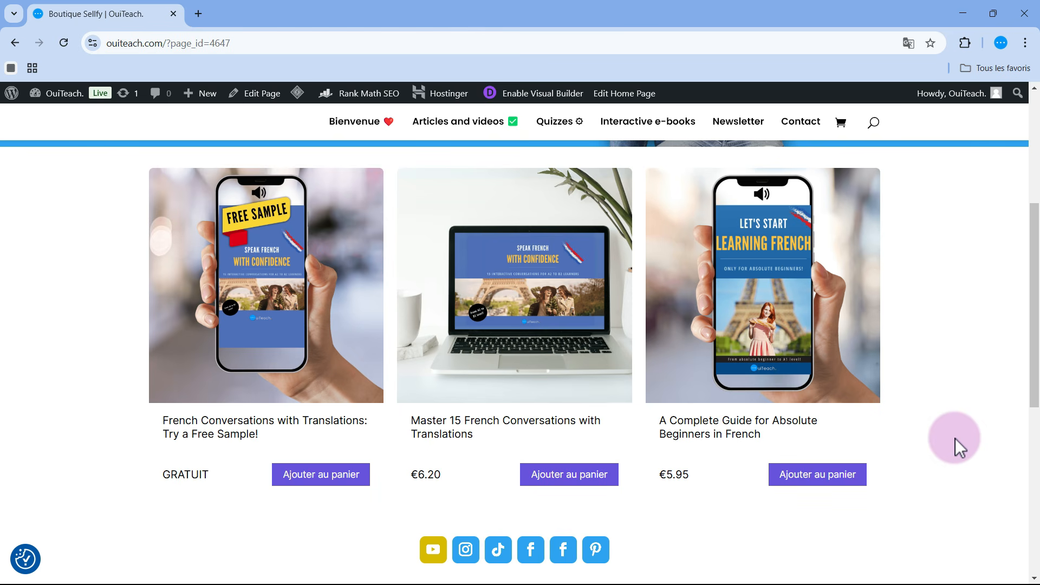
scroll(955, 437, up, 3)
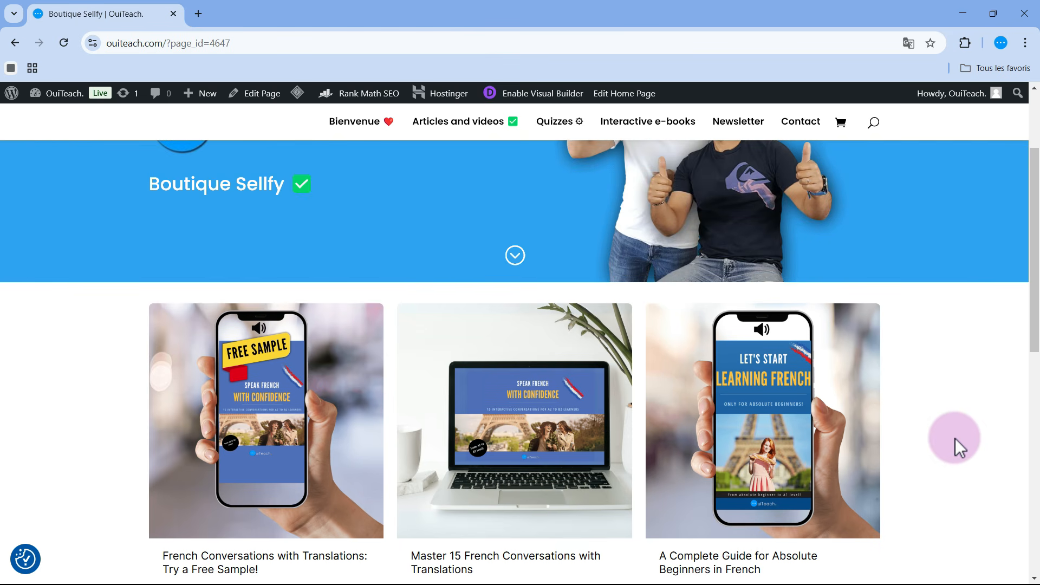
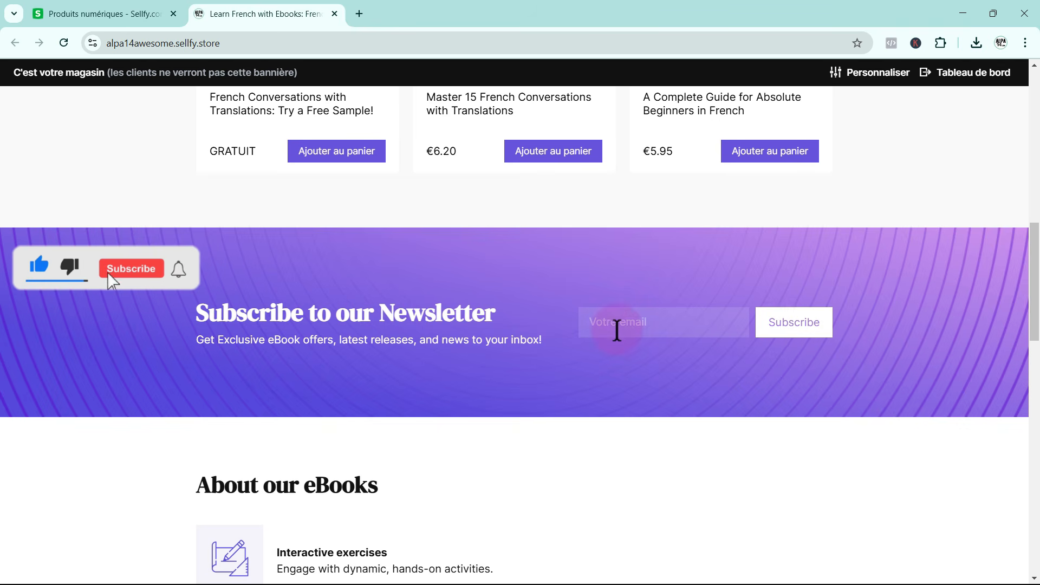
Enter a subscriber's email address in the store's newsletter form and submit the subscription
click(601, 327)
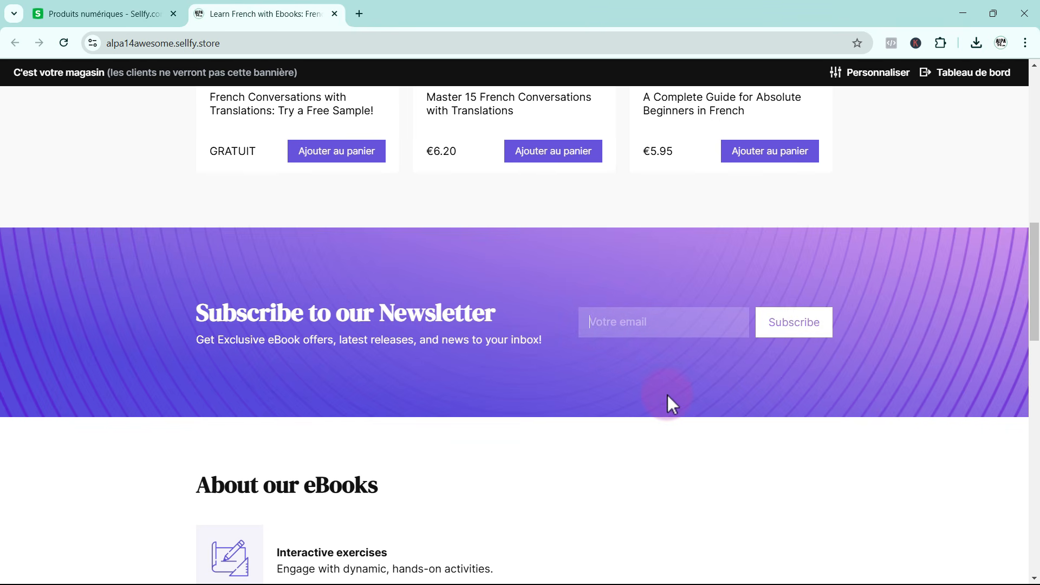
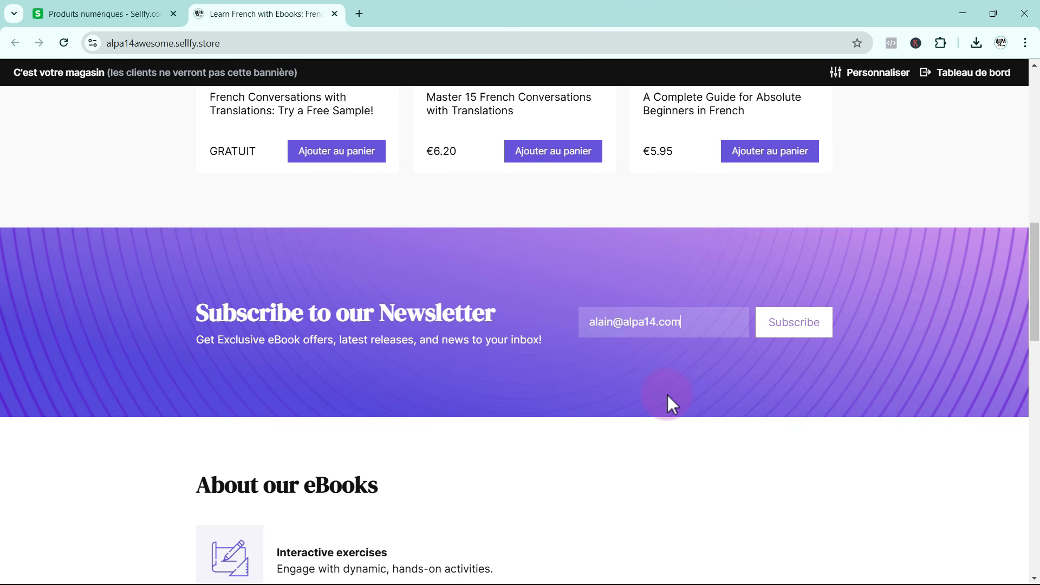
click(780, 324)
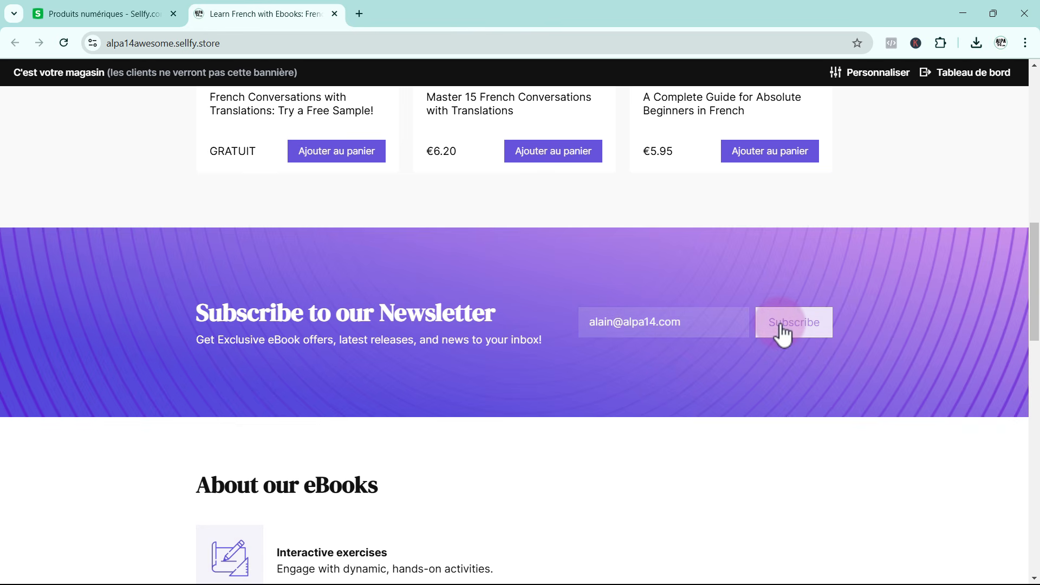
Complete the newsletter form's image verification by selecting all toucan pictures in both rounds and submitting the answers
click(444, 443)
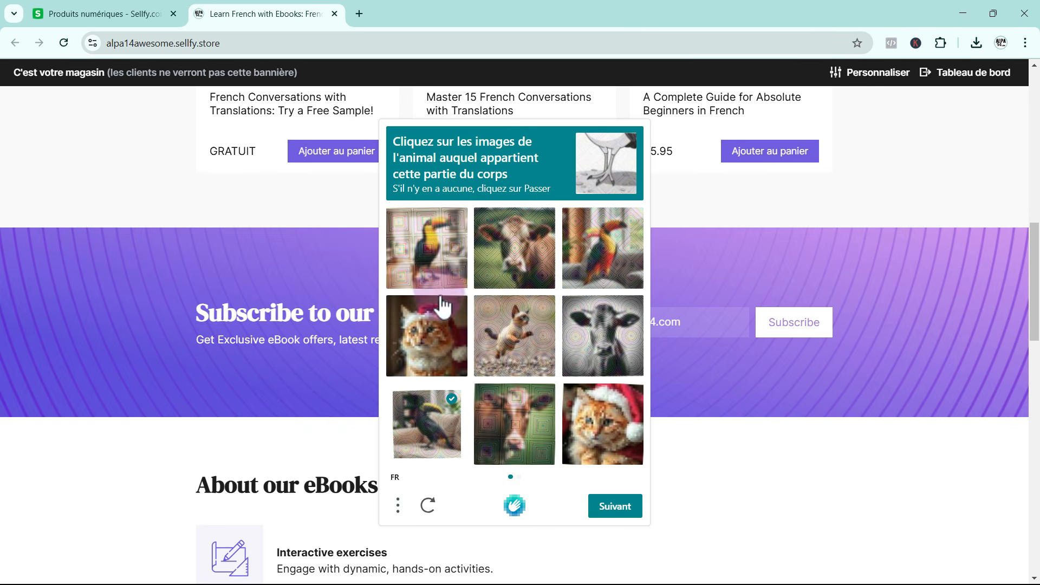
click(433, 270)
click(602, 271)
click(615, 506)
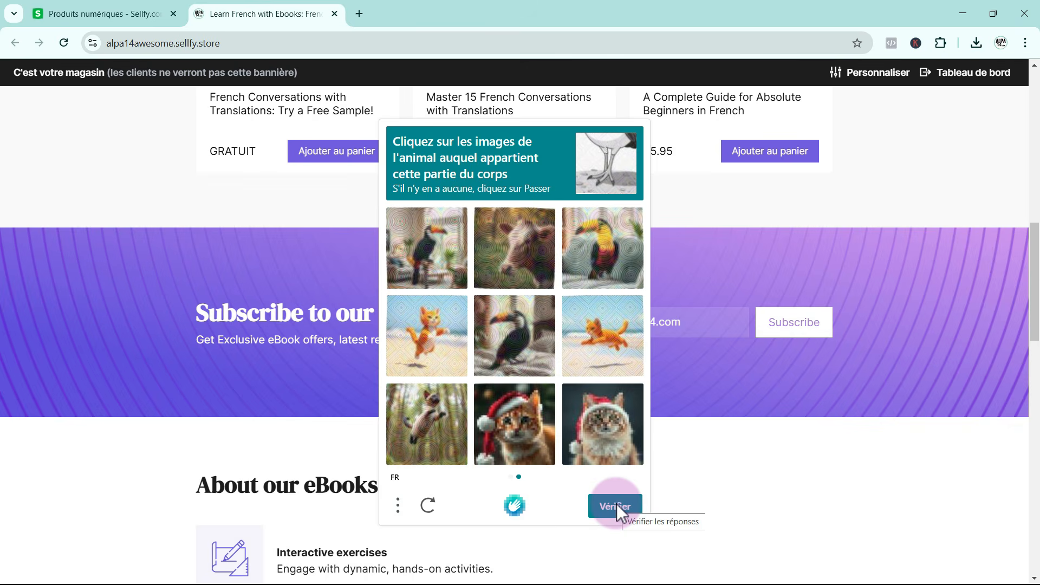
click(430, 265)
click(596, 255)
click(517, 330)
click(613, 510)
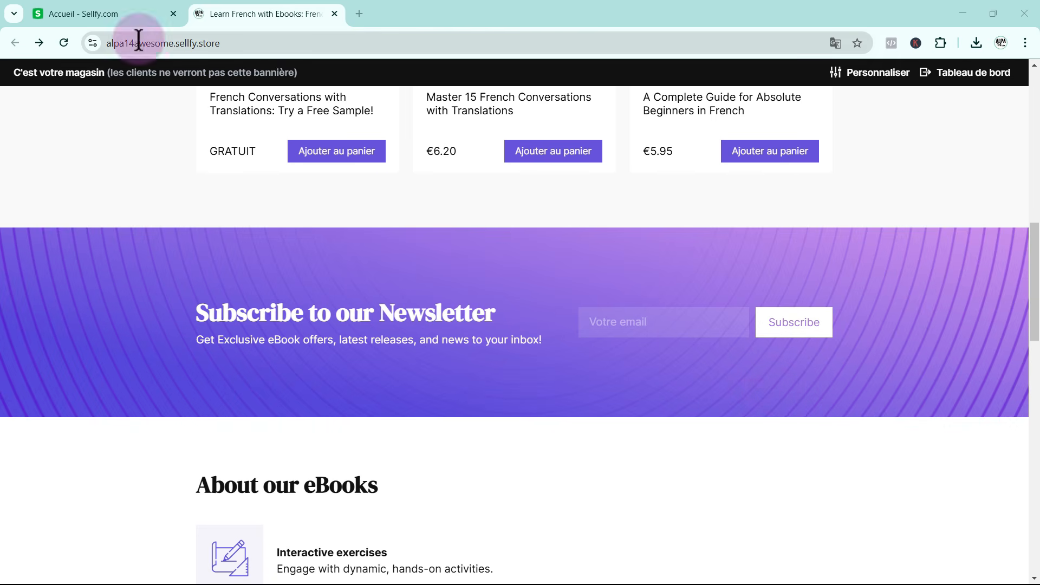
In the Sellfy dashboard, open the free item "French Conversations with Translations: Try a Free Sample!" and review its product settings
click(95, 12)
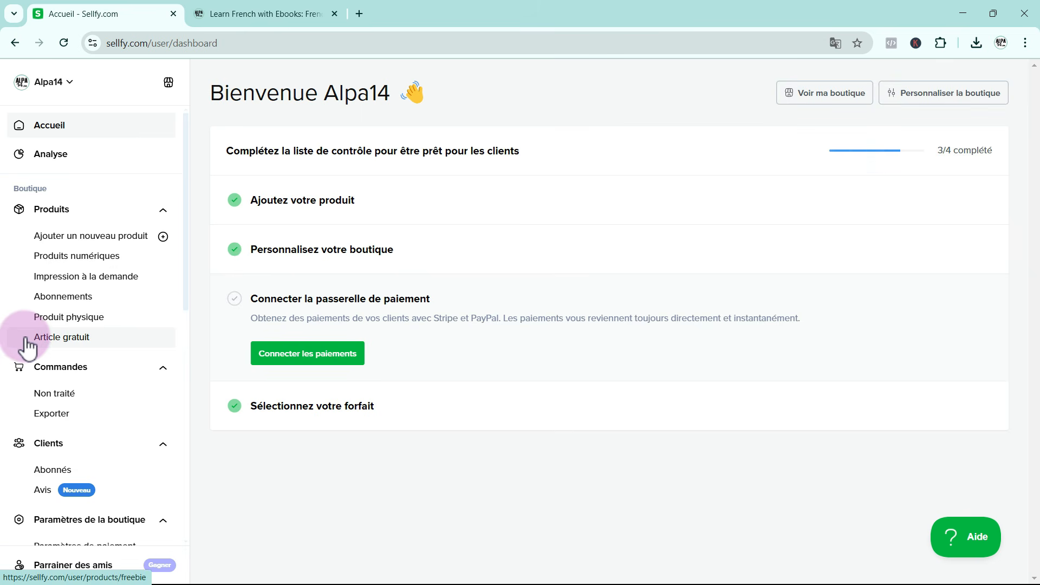
click(81, 350)
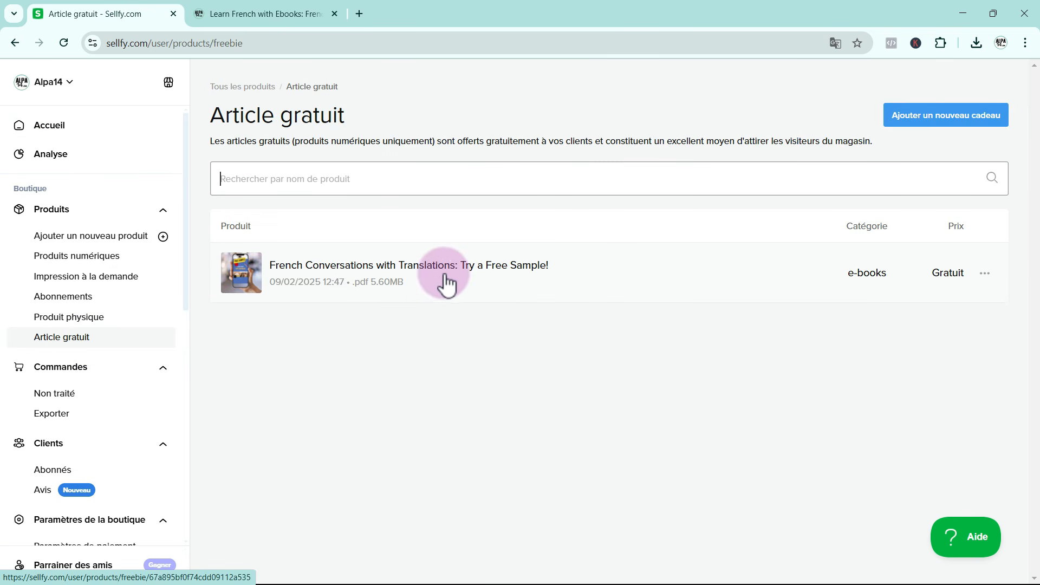
click(373, 286)
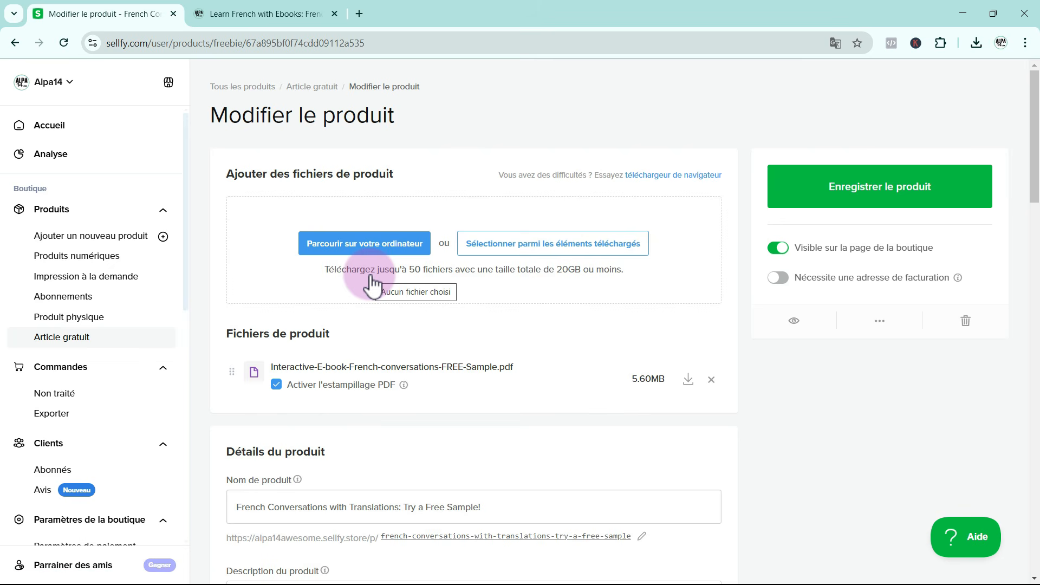
scroll(373, 282, down, 6)
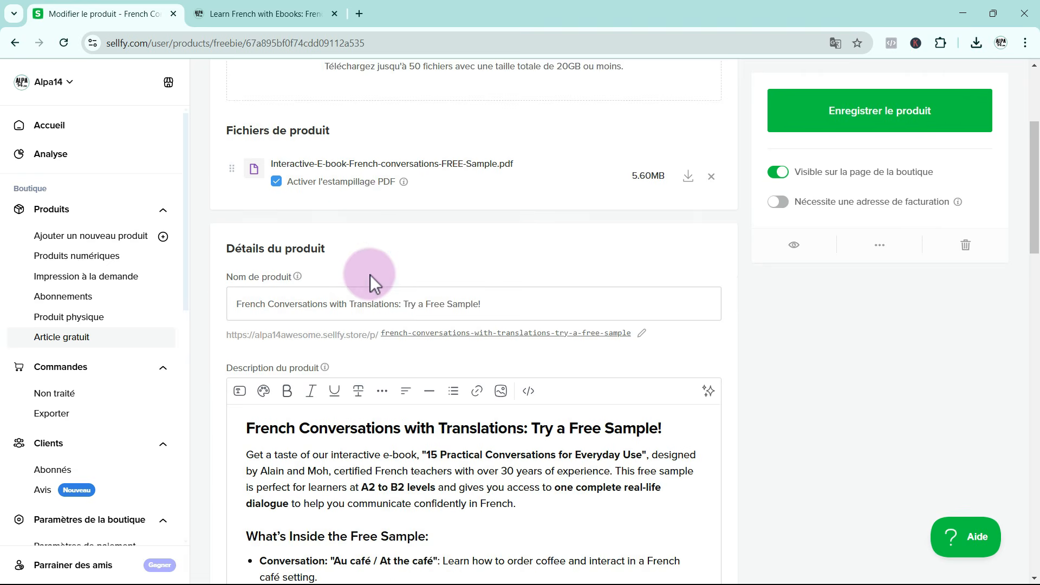
scroll(372, 283, down, 6)
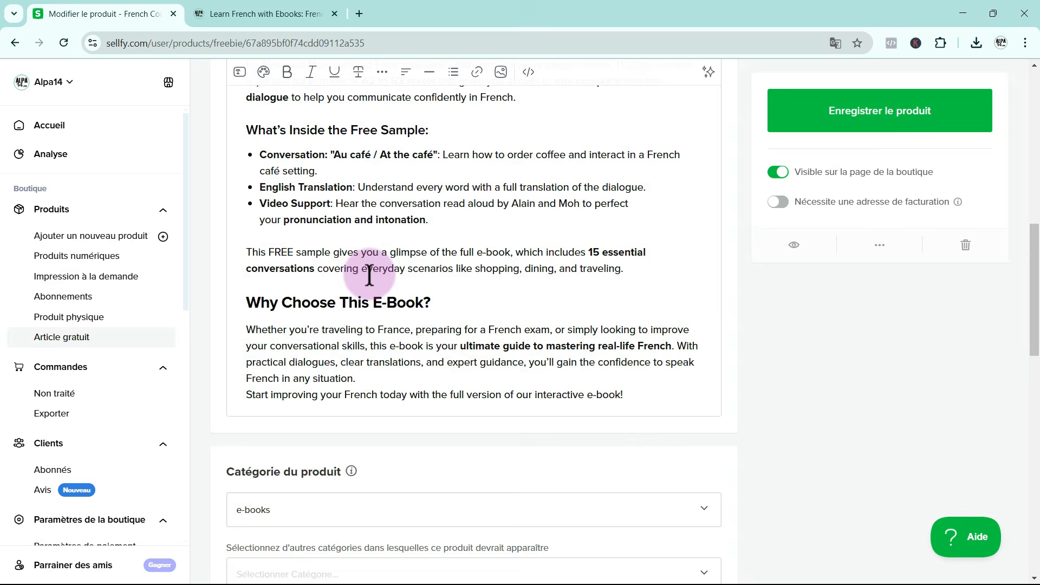
scroll(370, 278, down, 4)
scroll(369, 275, down, 7)
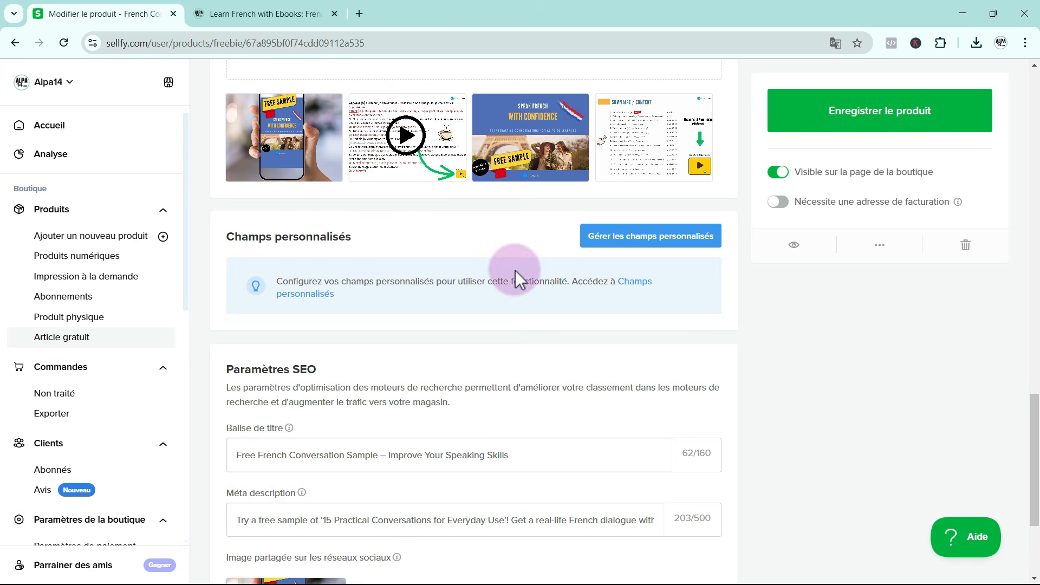
Open the custom fields management and disable the built-in "Abonnement à la newsletter" checkout field
click(620, 238)
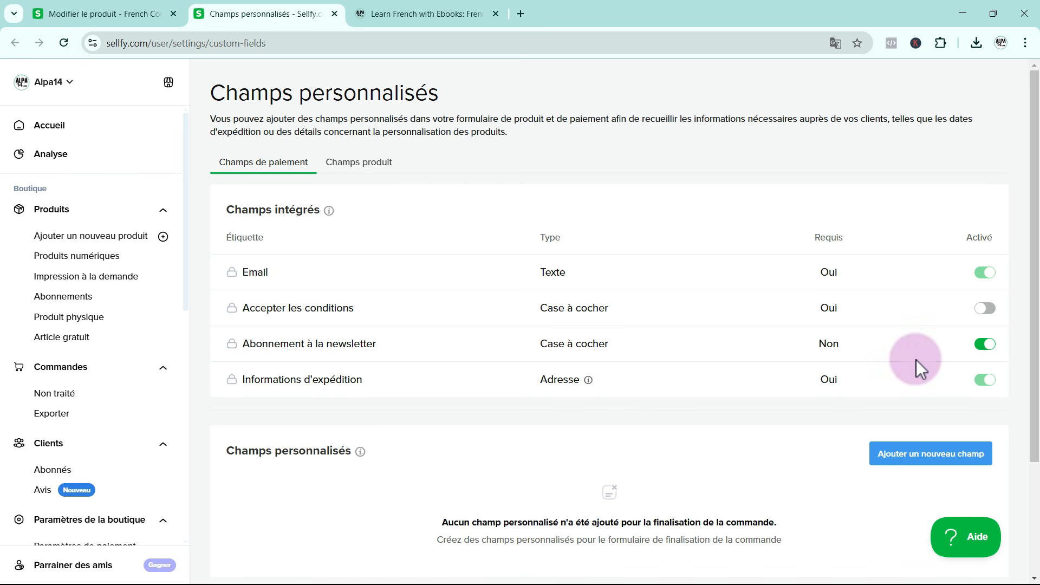
click(983, 347)
scroll(793, 413, down, 3)
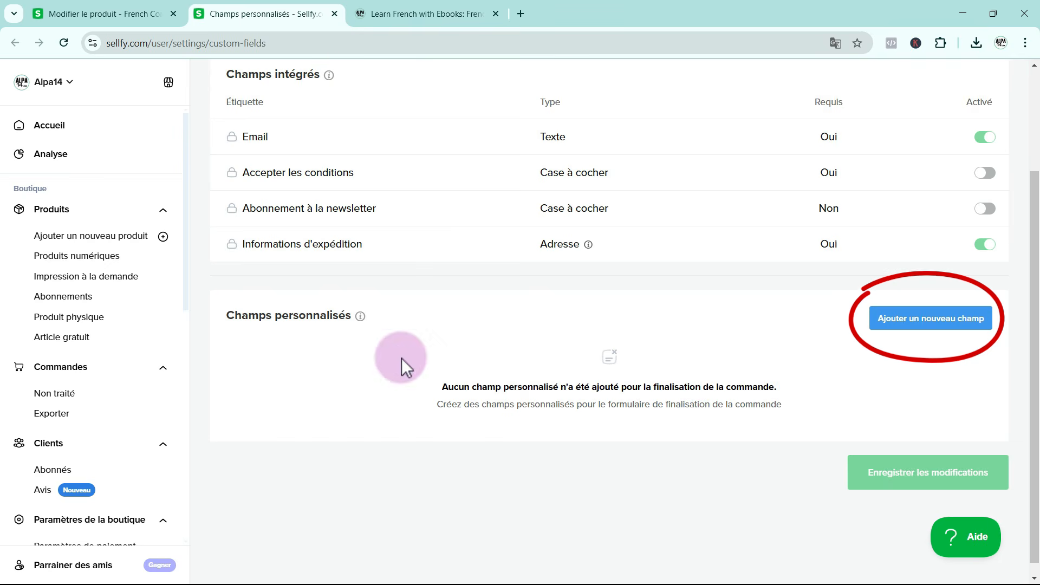
Start a new custom checkout field and set its type to "Case à cocher"
mouse_move(361, 318)
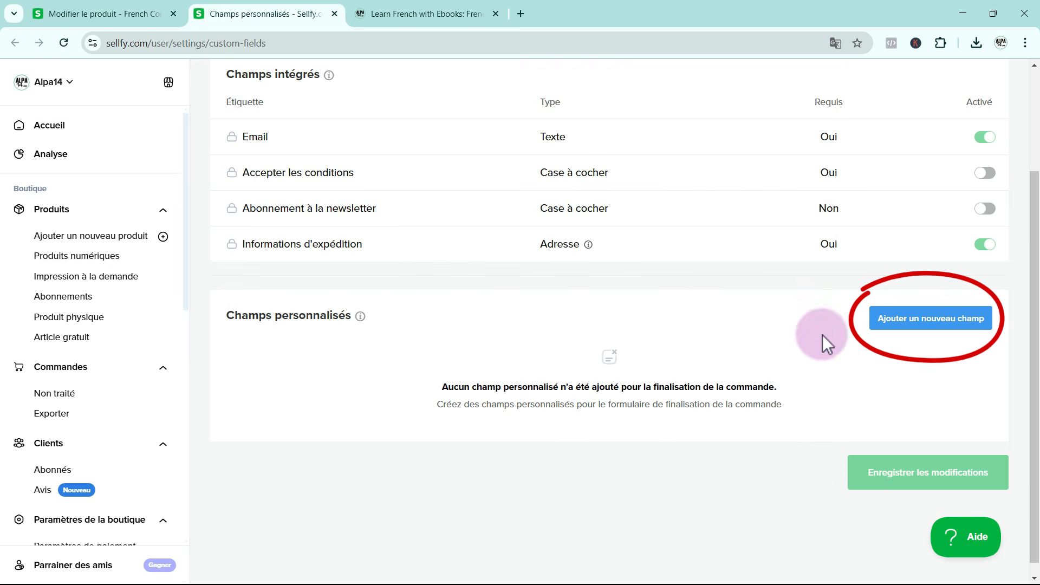
click(938, 318)
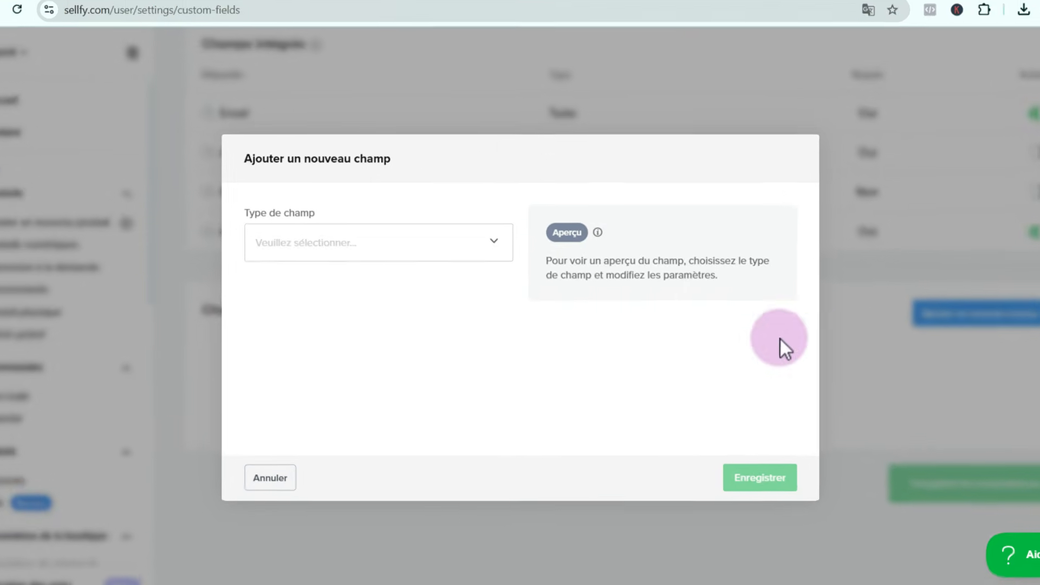
click(493, 241)
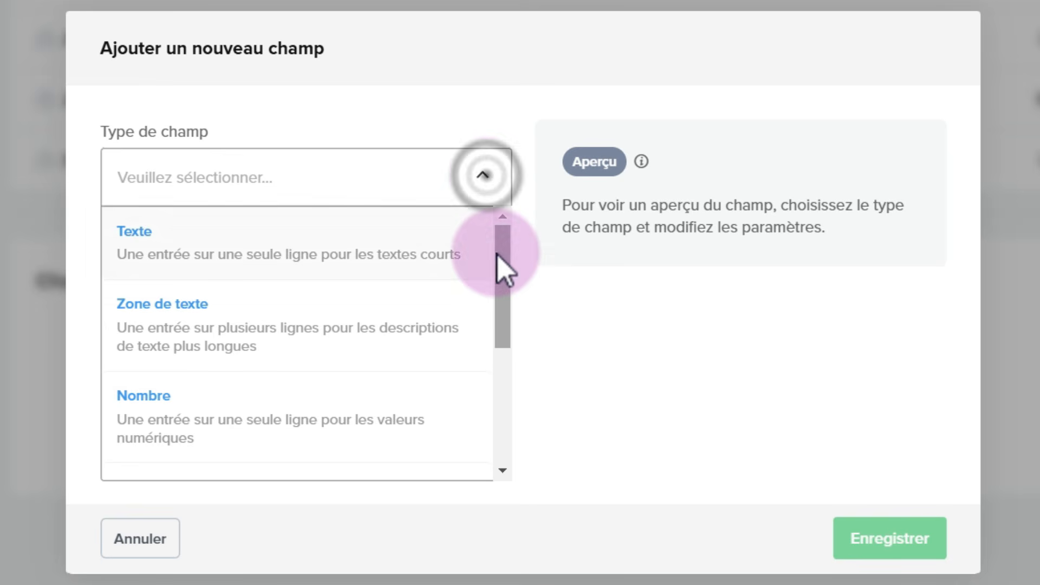
drag(504, 271, 506, 417)
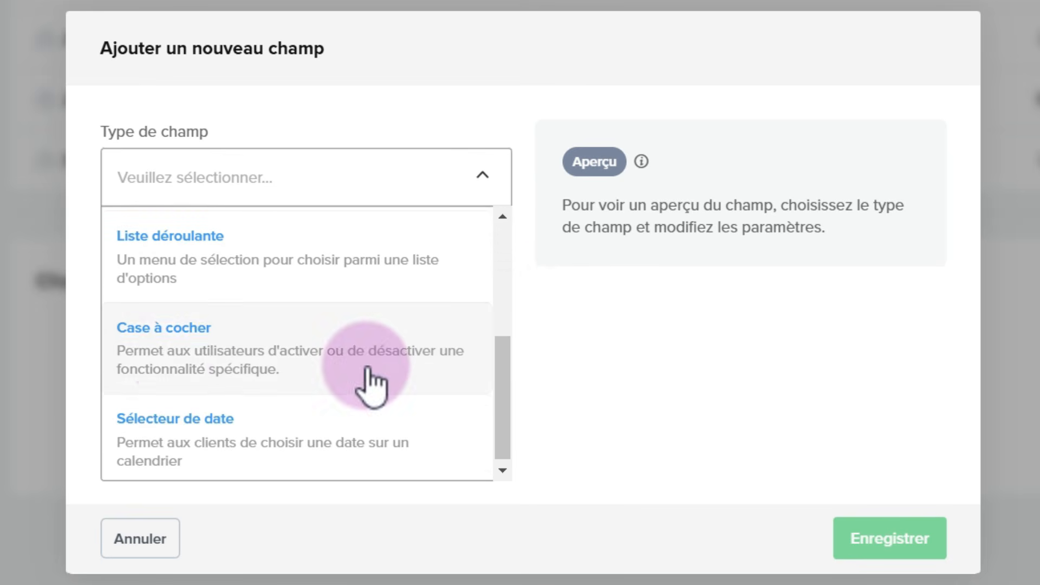
click(172, 363)
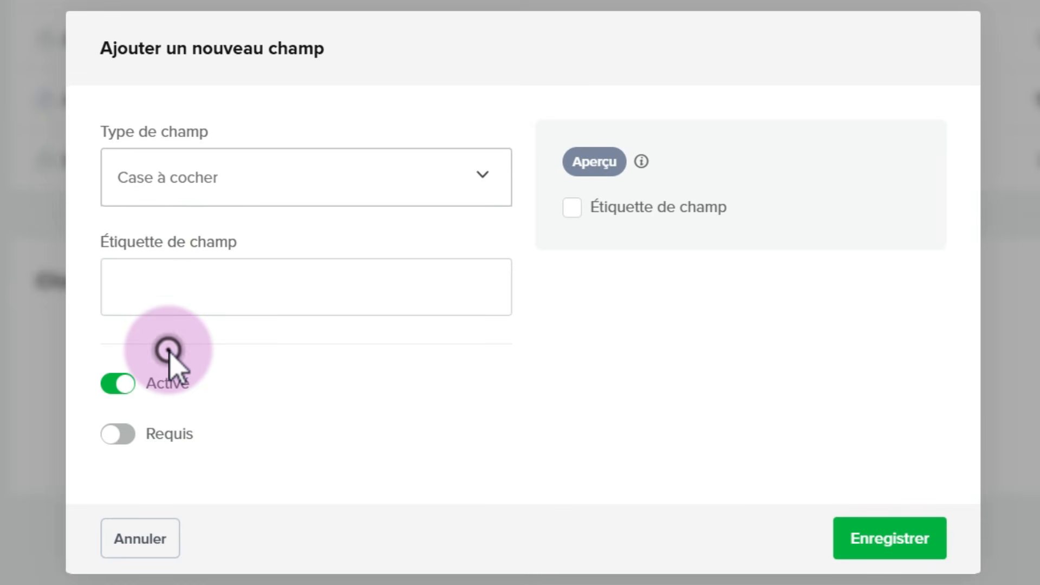
Label the checkbox field "Get Exclusive eBook offers & updates on our latest releases!" and save the field and the checkout field changes
click(129, 286)
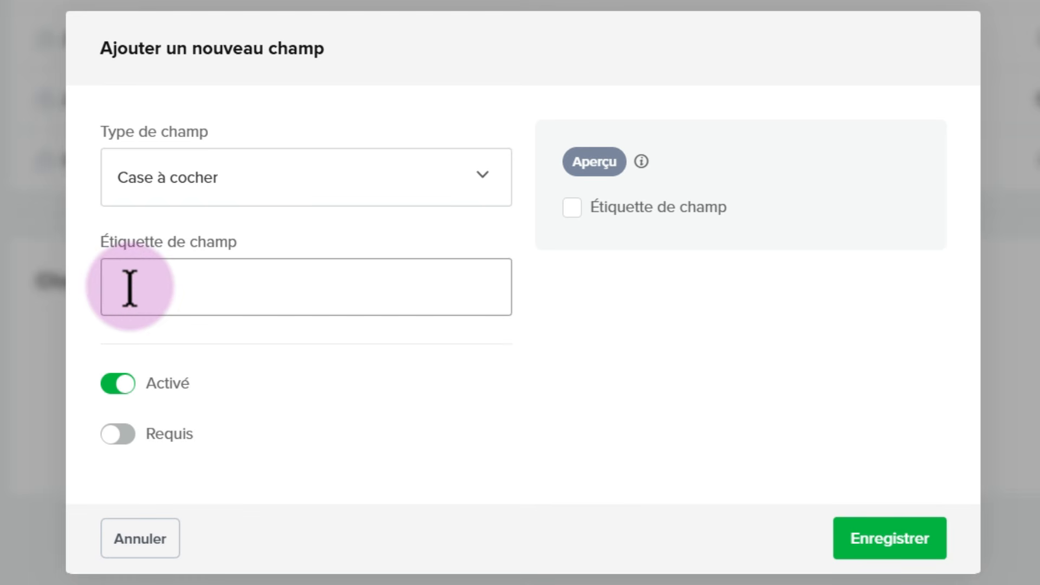
text(Get Exclusive eBook offers & updates on our latest releases!)
drag(230, 296, 47, 296)
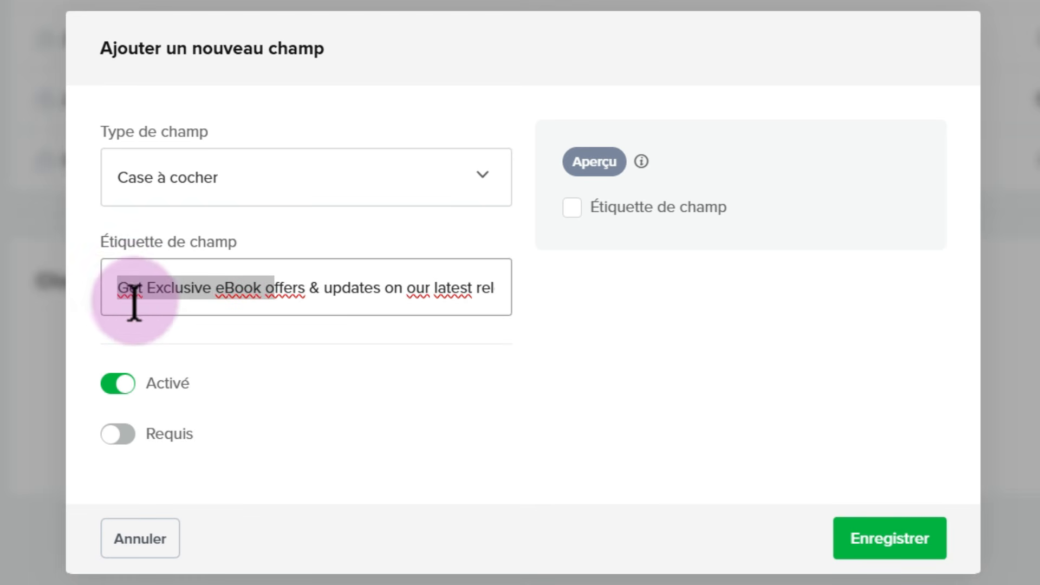
click(129, 291)
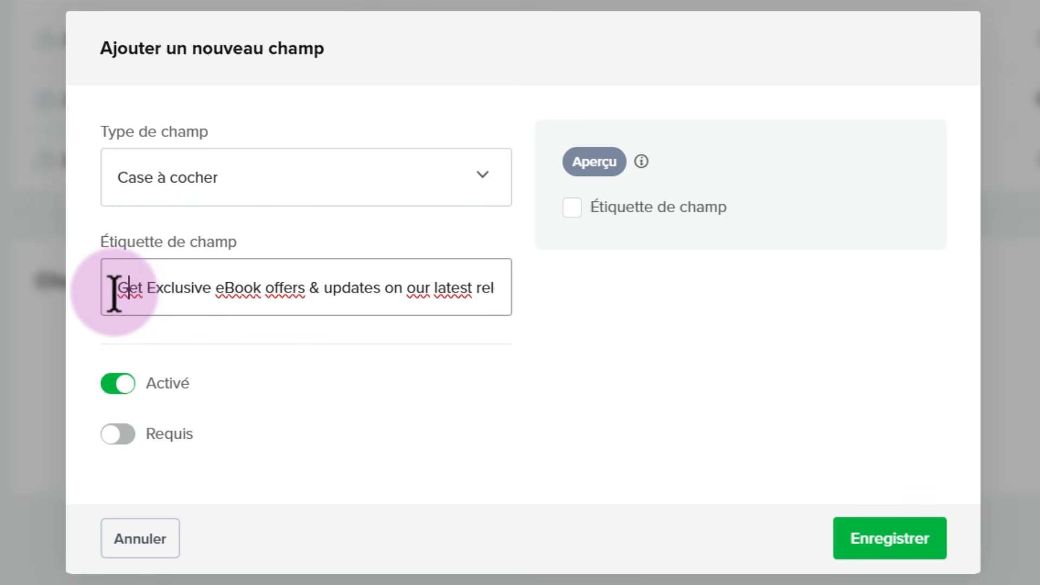
drag(115, 292, 529, 314)
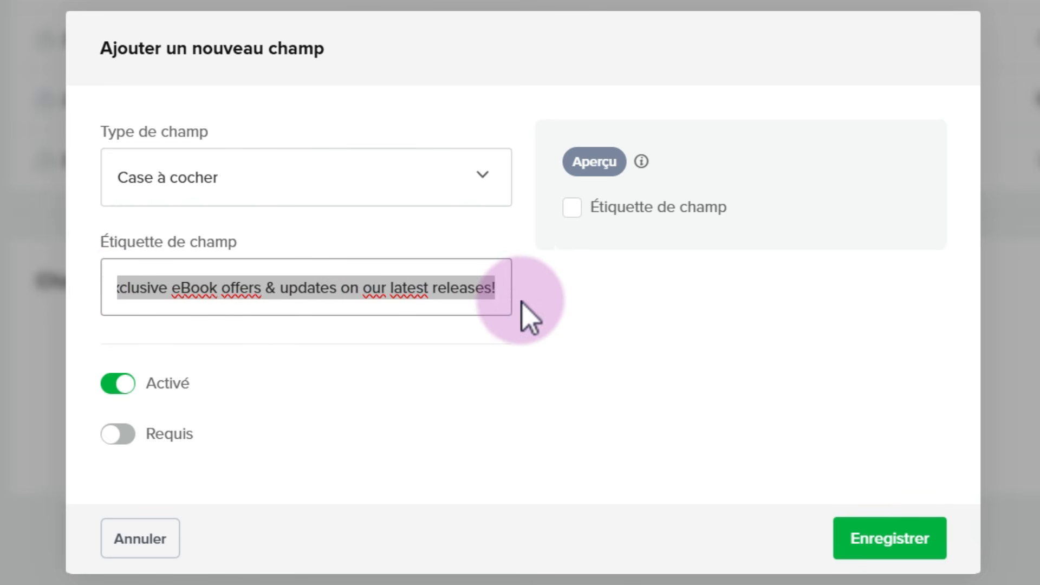
click(325, 292)
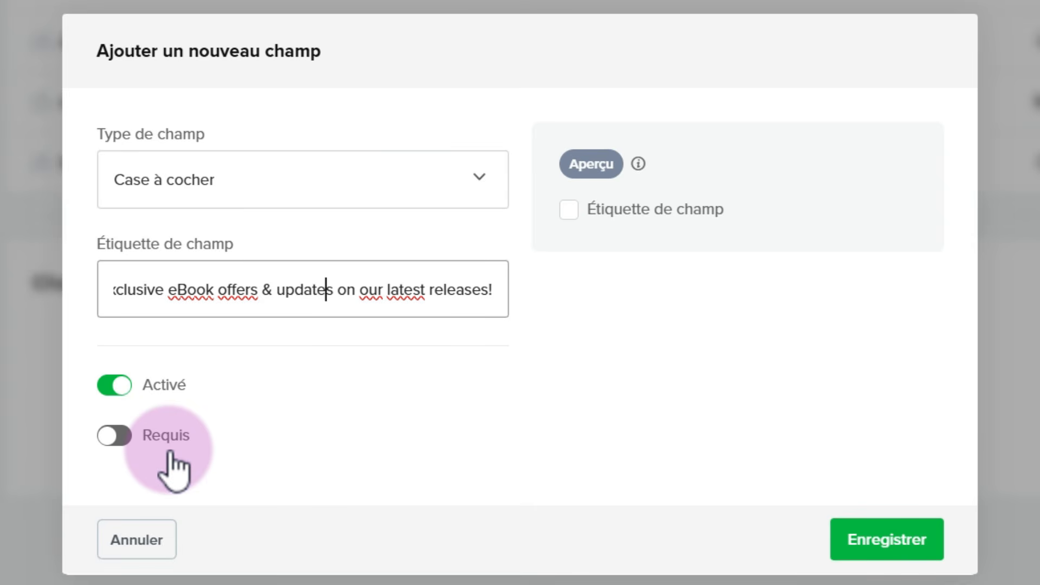
click(588, 165)
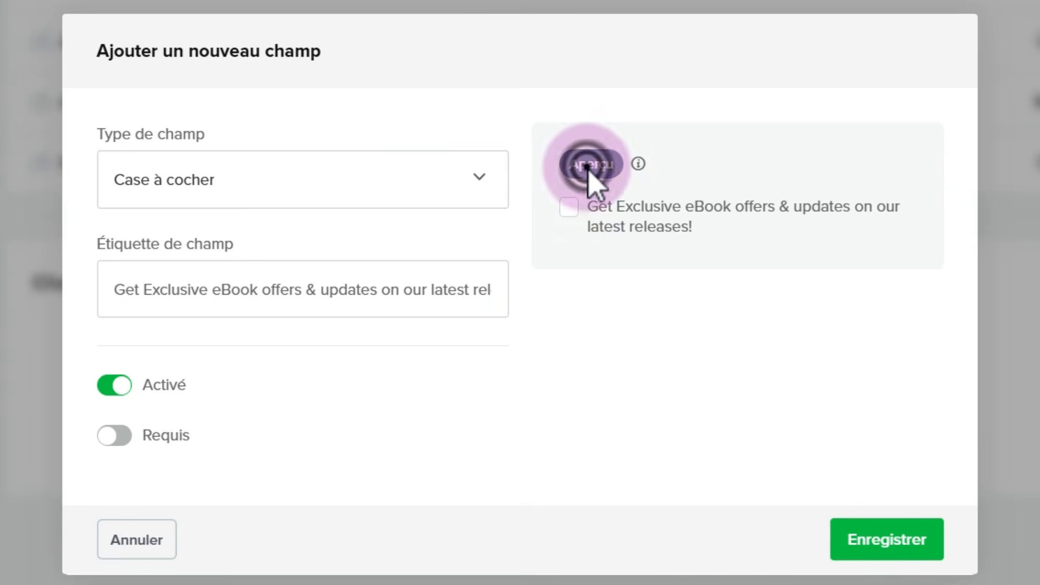
click(584, 352)
click(867, 537)
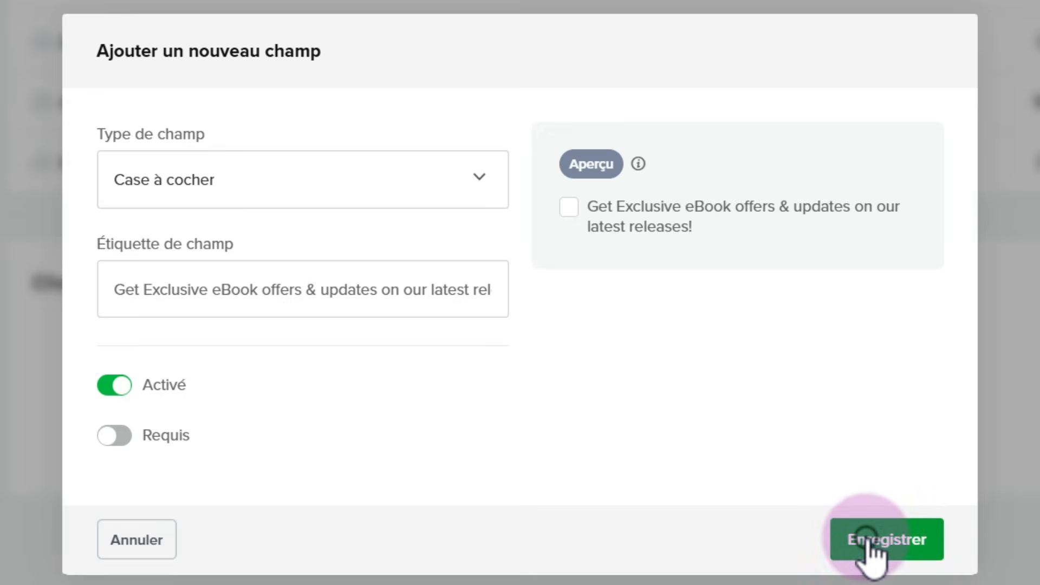
click(925, 459)
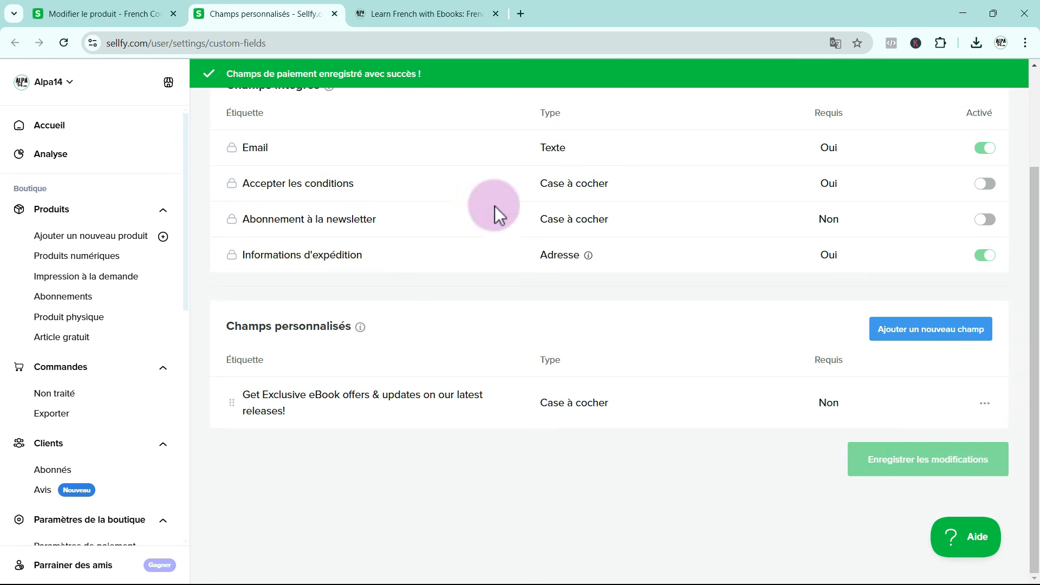
Switch to the storefront and change its display language from the footer to English
click(393, 14)
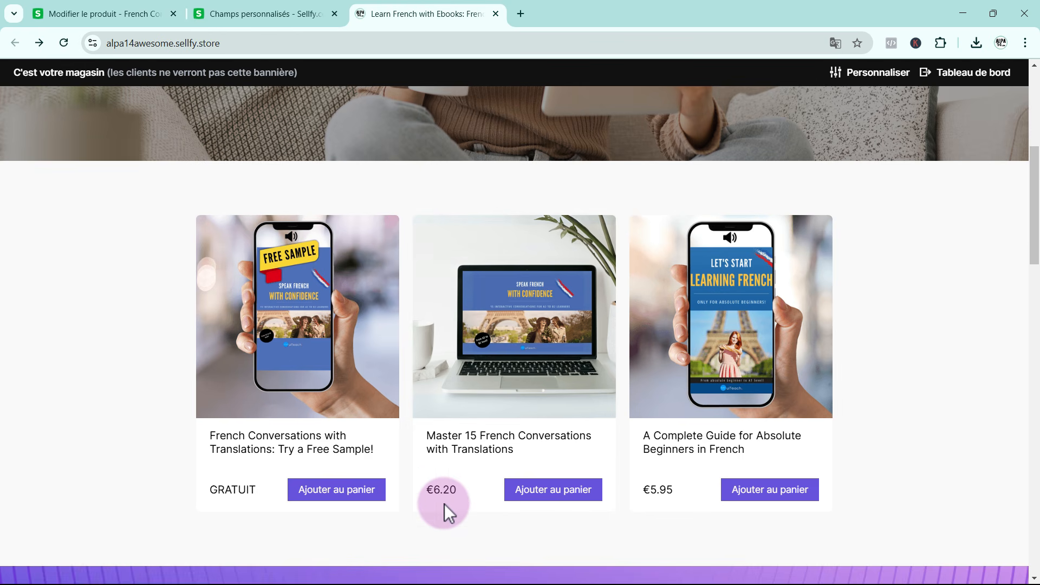
scroll(445, 504, down, 15)
scroll(450, 509, down, 4)
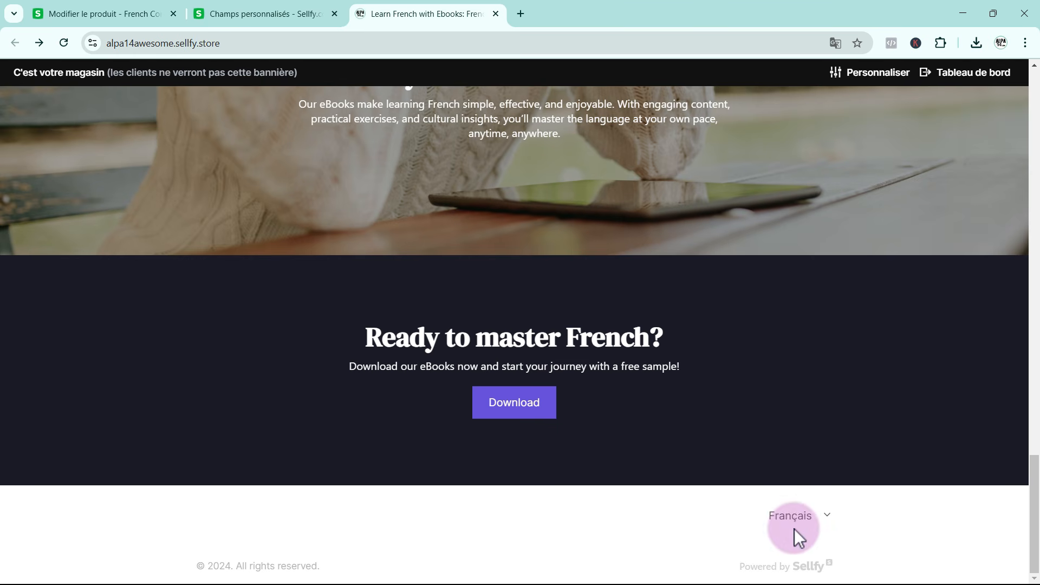
click(822, 517)
click(807, 387)
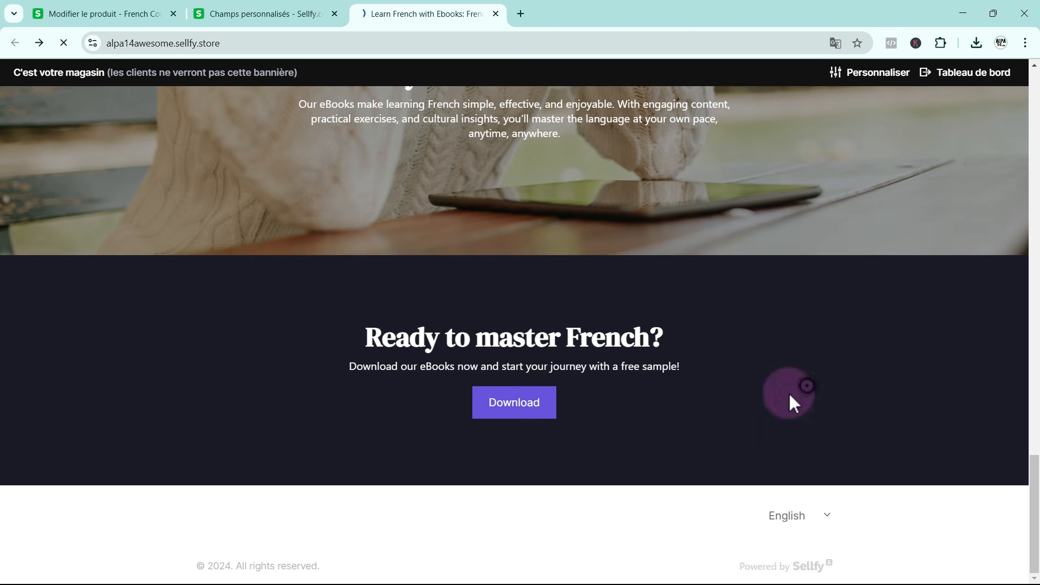
Add the free French Conversations sample to the cart and proceed to checkout
scroll(632, 466, up, 20)
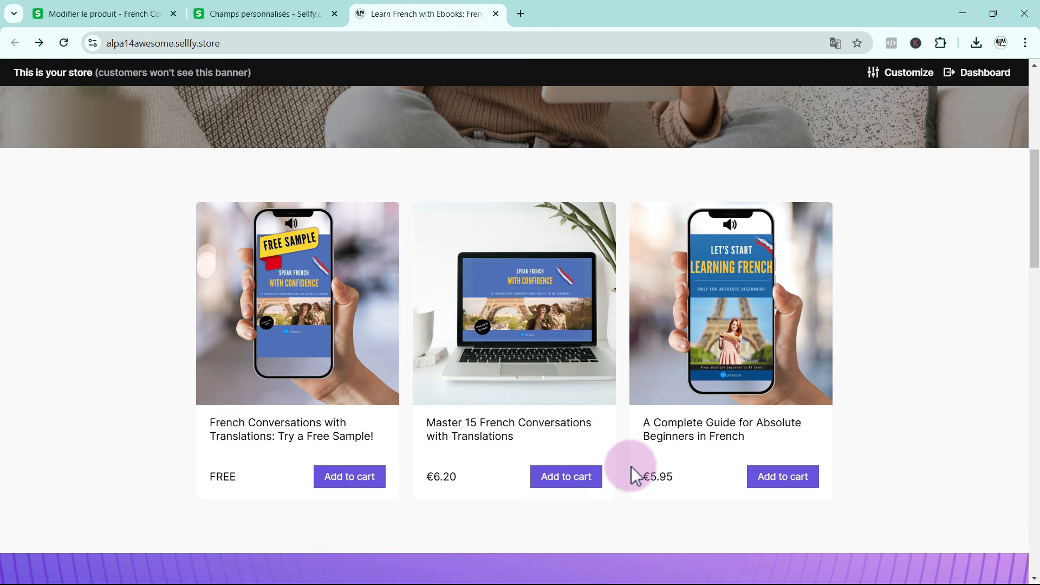
click(228, 474)
click(343, 484)
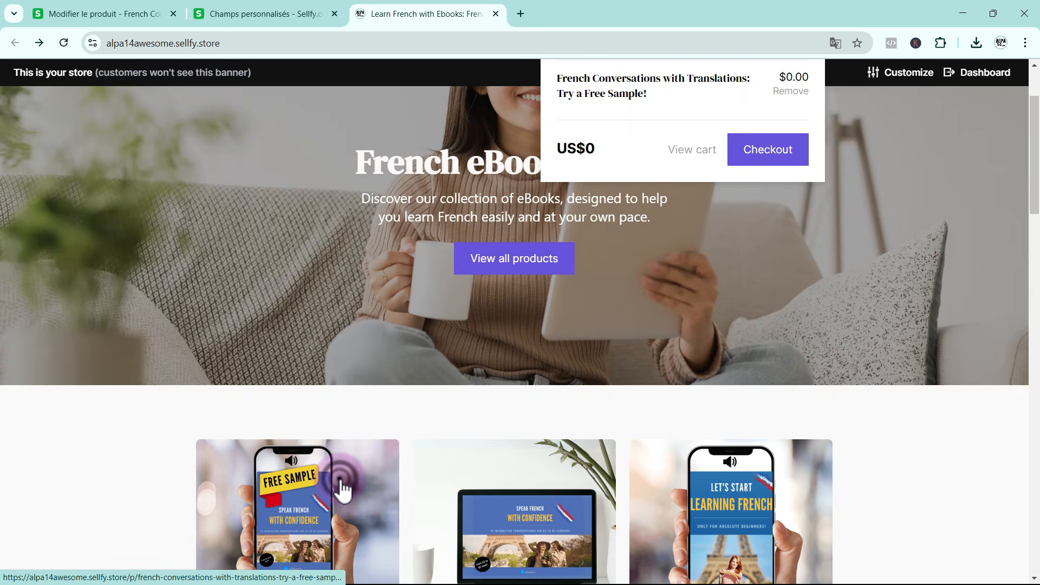
click(753, 153)
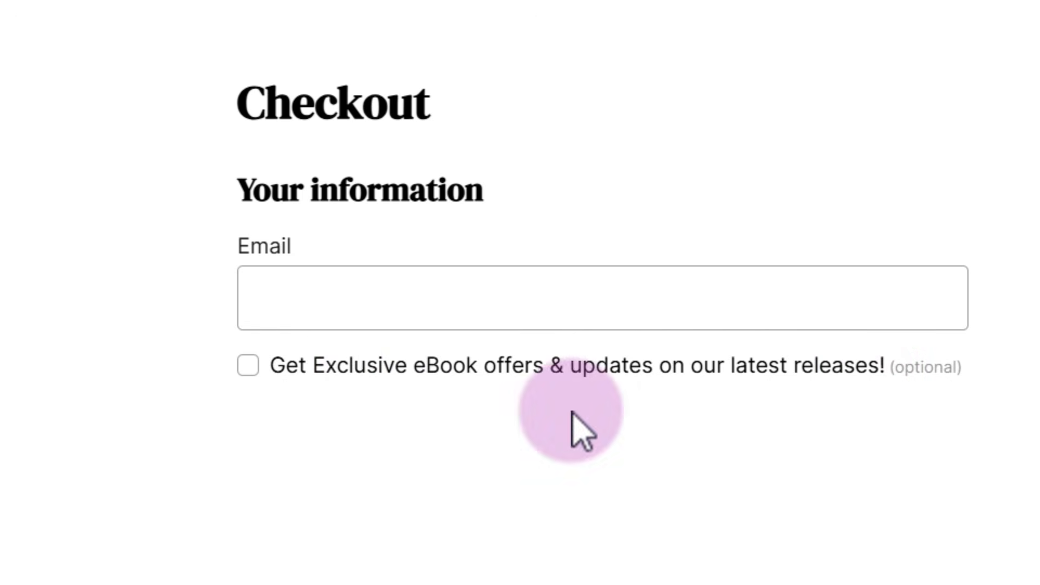
Enter the buyer's email at checkout, opt in to the exclusive eBook offers and updates, and complete the free order
click(270, 295)
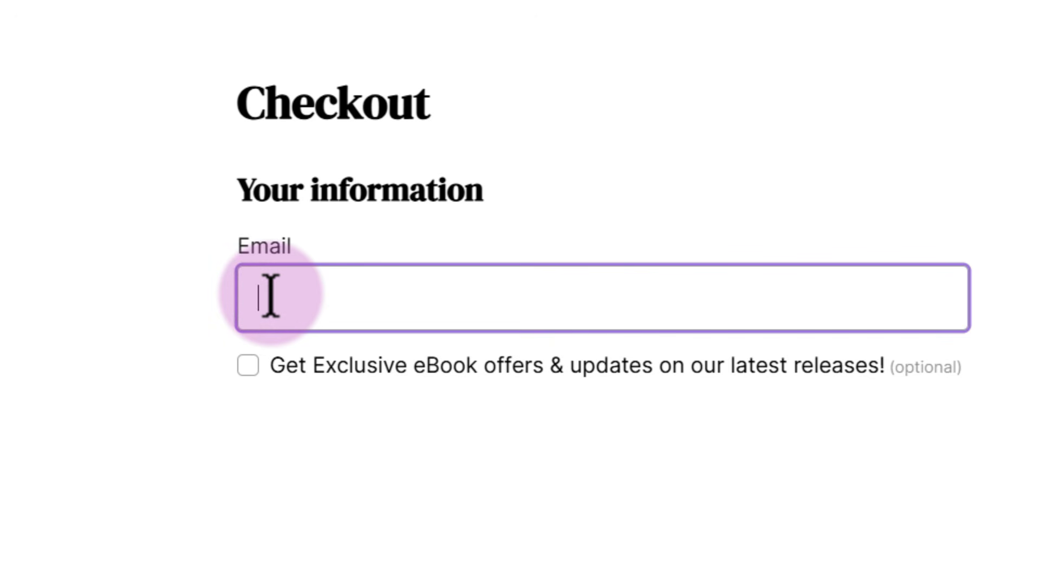
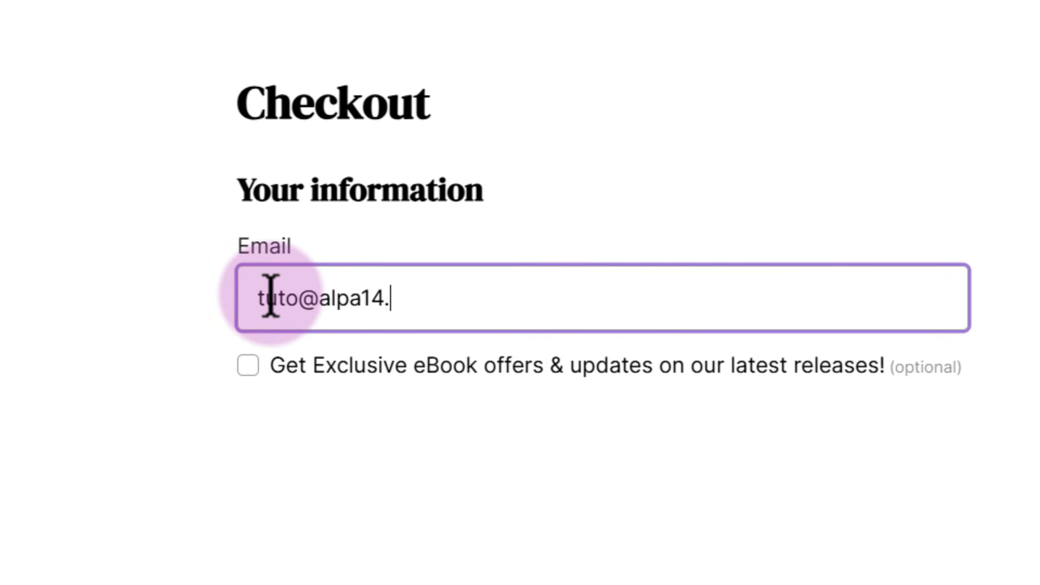
click(248, 365)
click(859, 434)
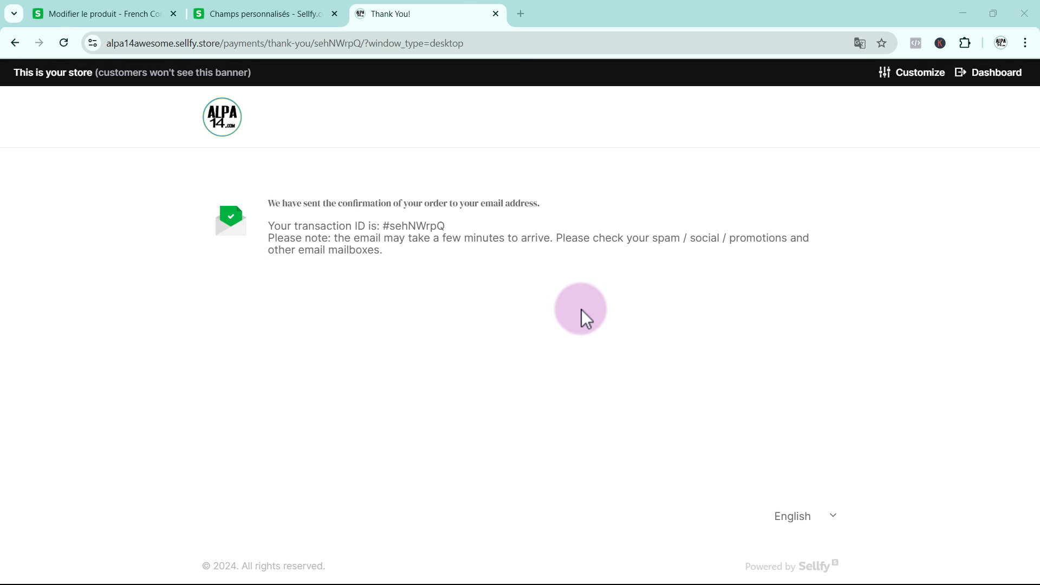
Return to the store dashboard and review the customer list, opening each of the two customers' records
click(221, 18)
scroll(102, 346, down, 1)
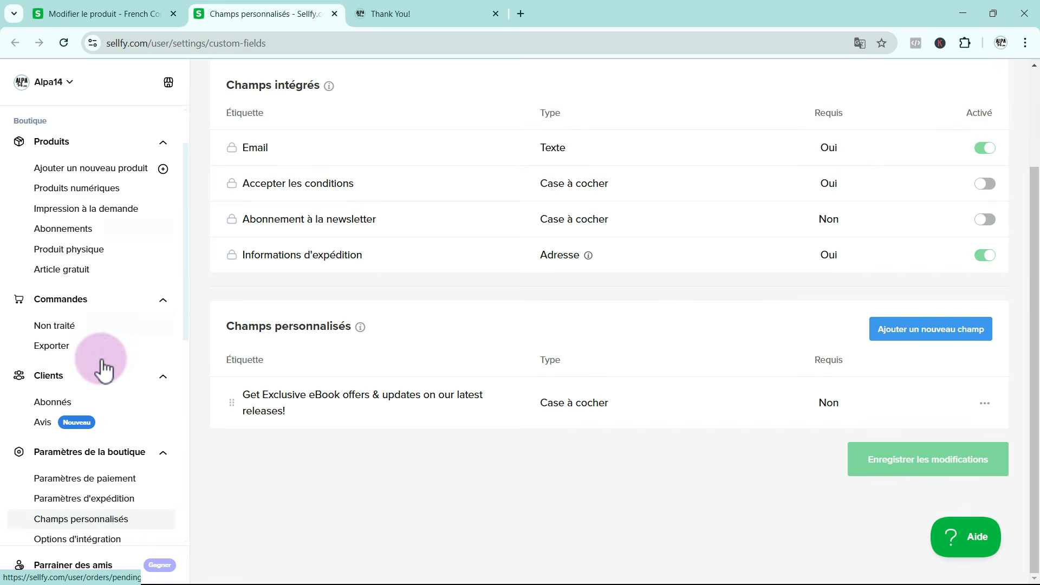
click(69, 378)
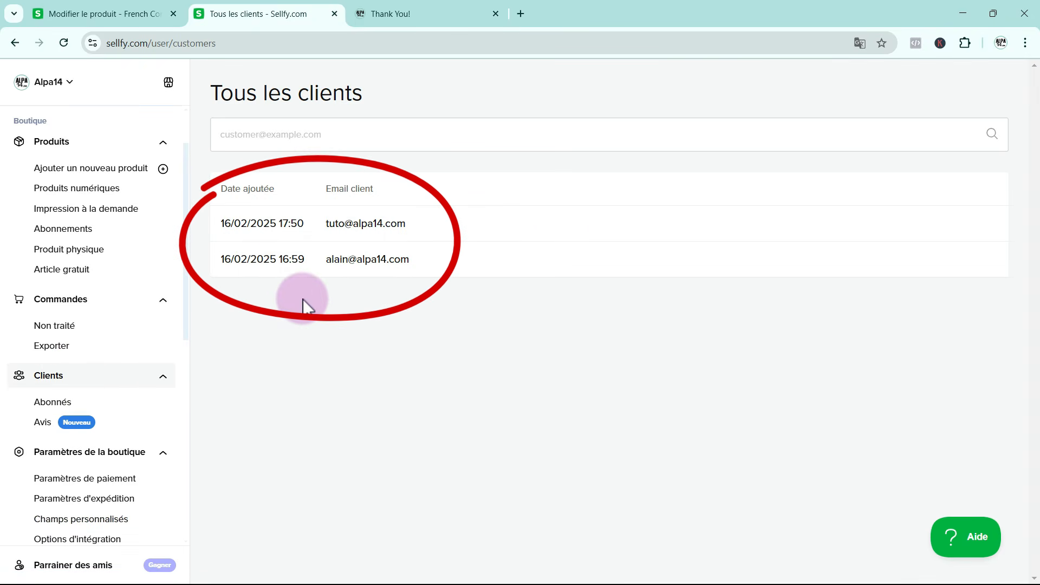
click(424, 226)
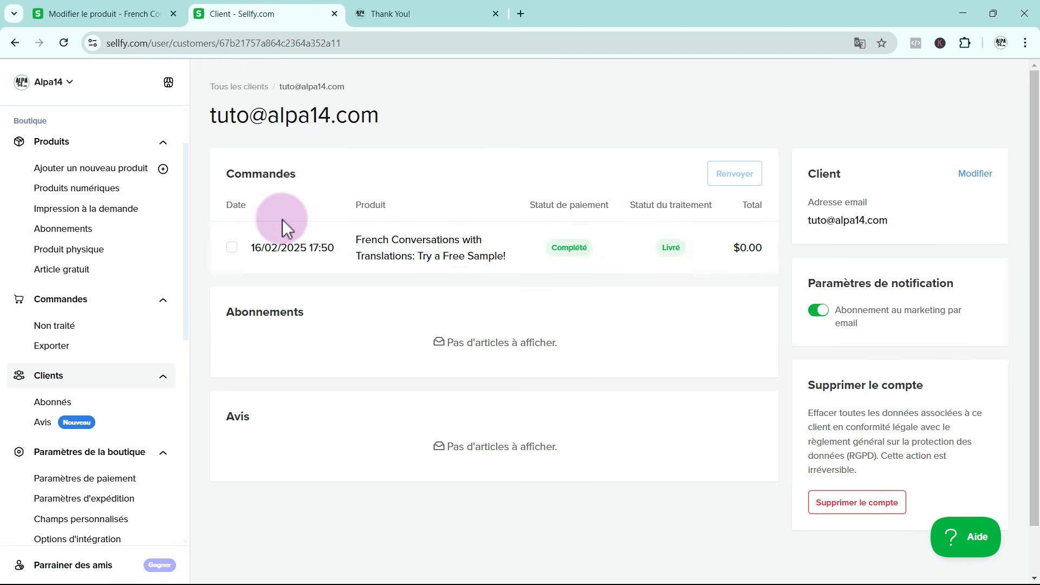
click(246, 98)
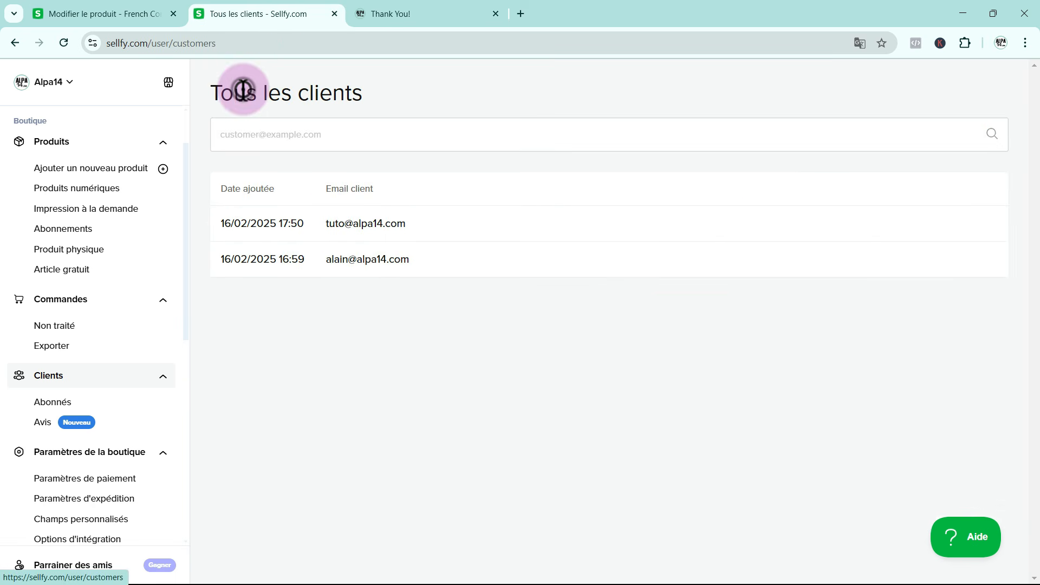
click(259, 259)
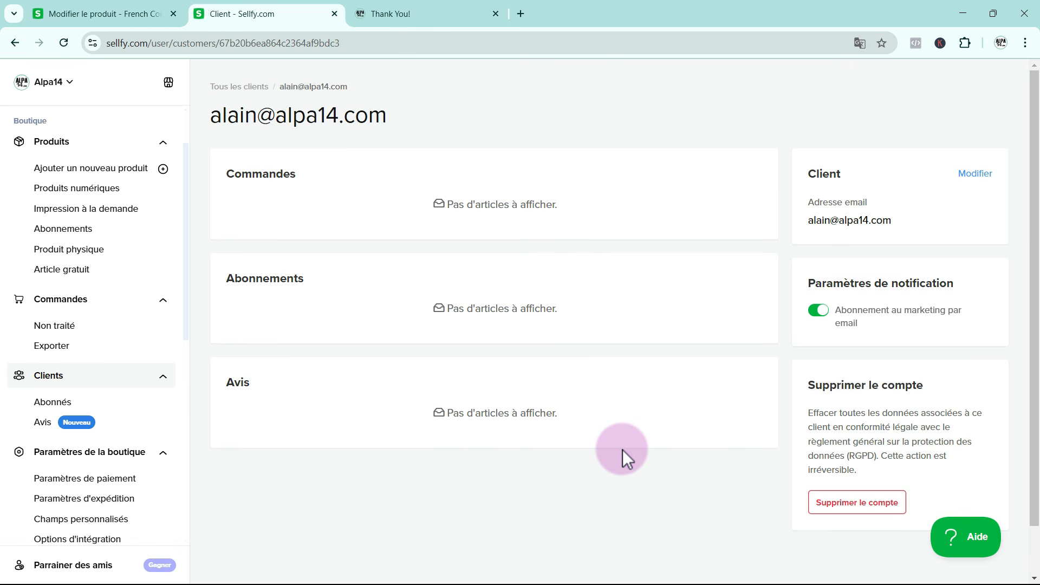
Go to email marketing and start a new Marketing newsletter campaign
scroll(151, 392, down, 6)
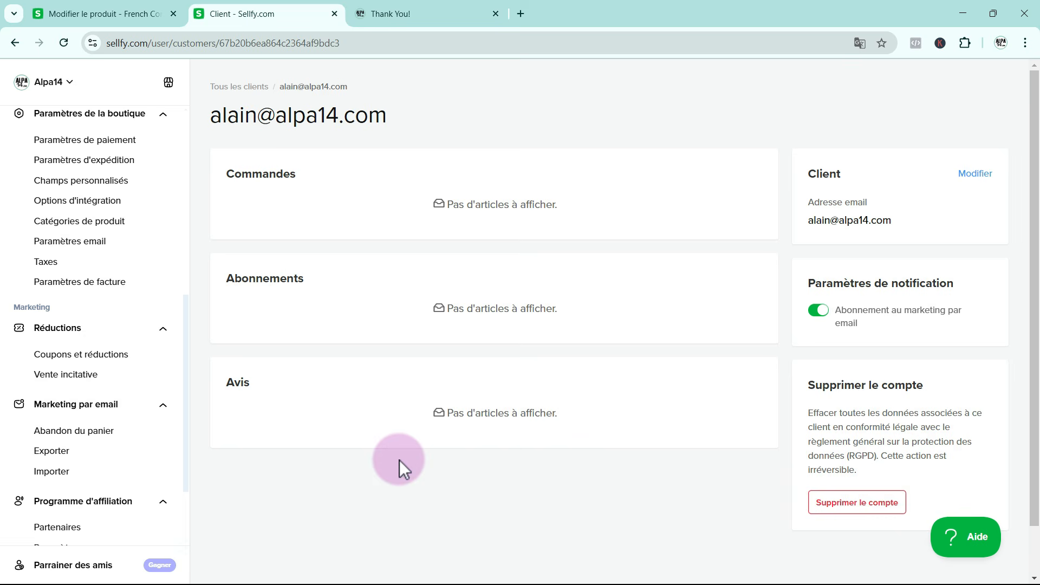
click(81, 405)
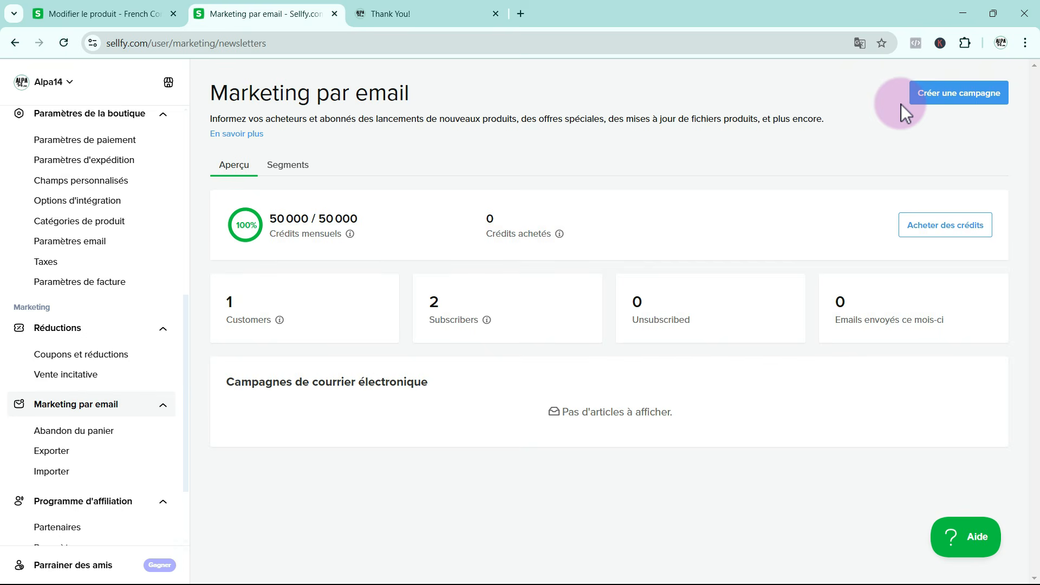
click(944, 92)
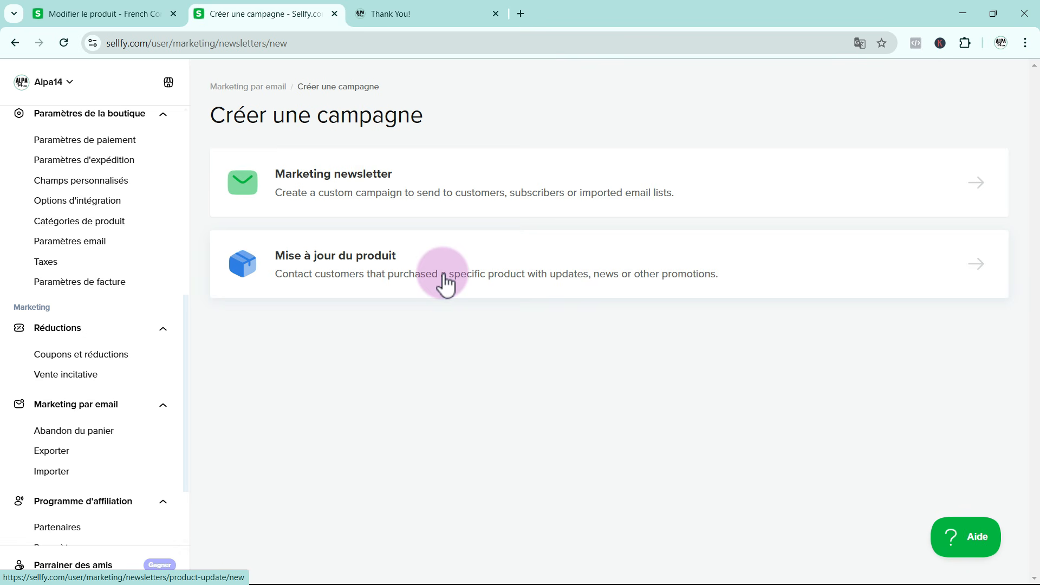
click(341, 190)
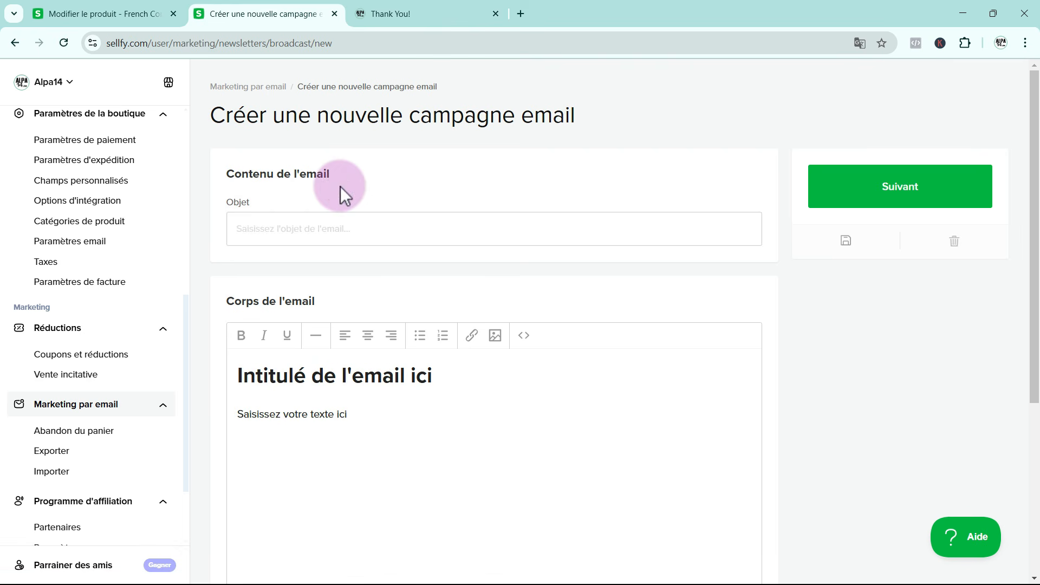
Set the campaign email's subject to "test" and continue to the recipient selection stage
click(248, 228)
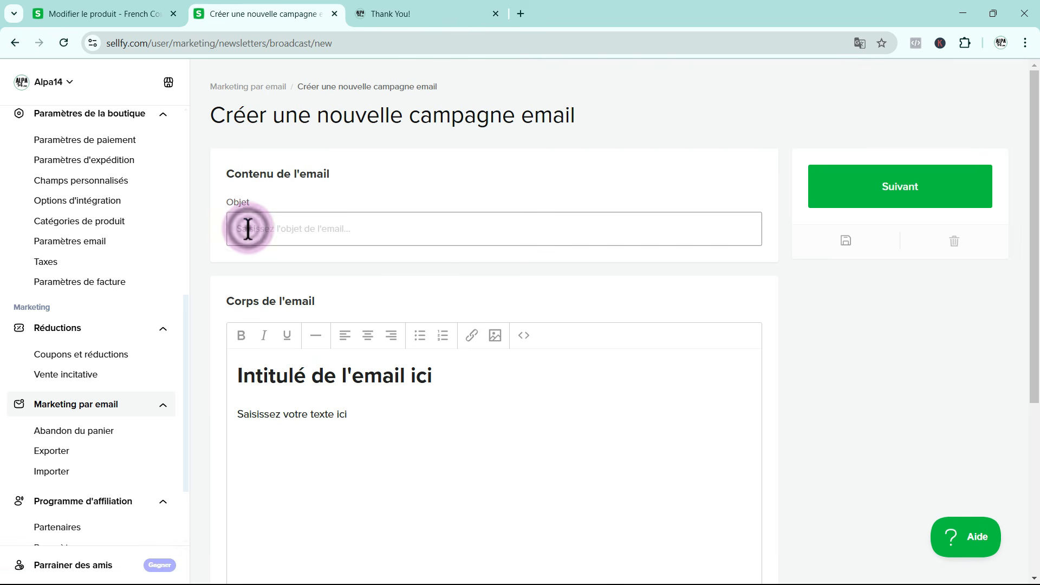
scroll(388, 293, down, 2)
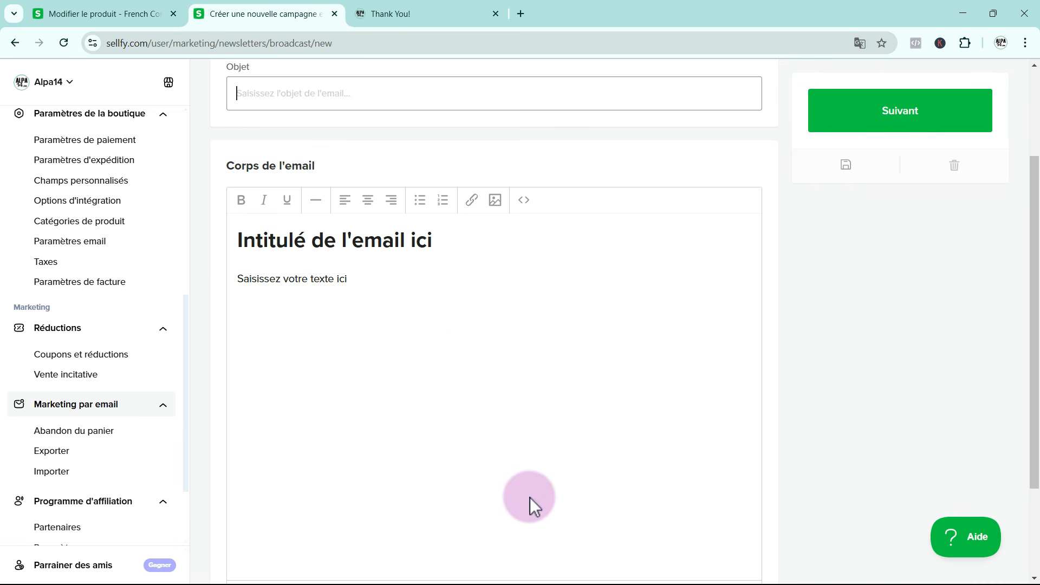
scroll(530, 497, up, 2)
click(336, 218)
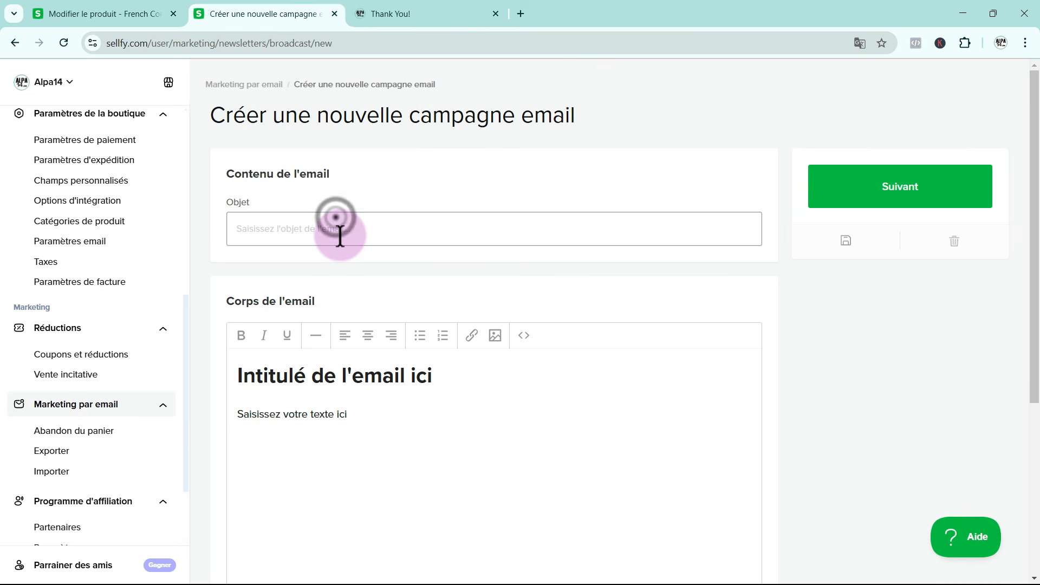
text(test)
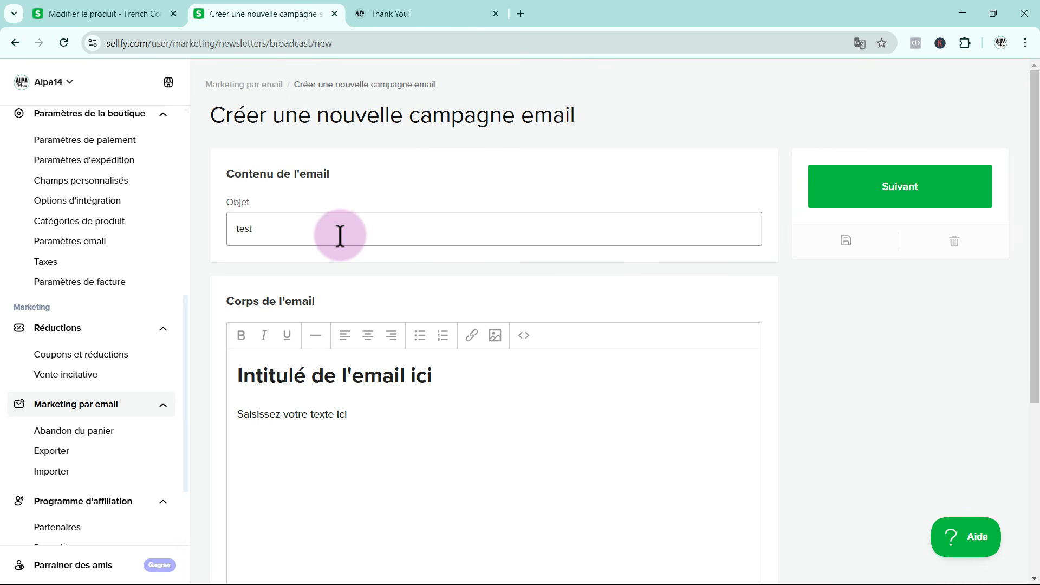
click(291, 413)
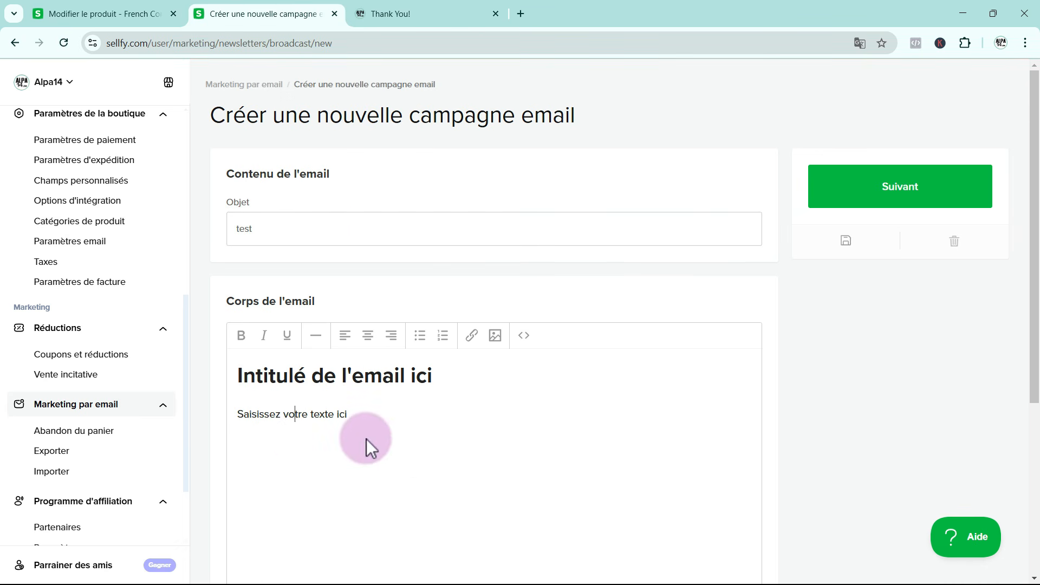
scroll(444, 406, down, 2)
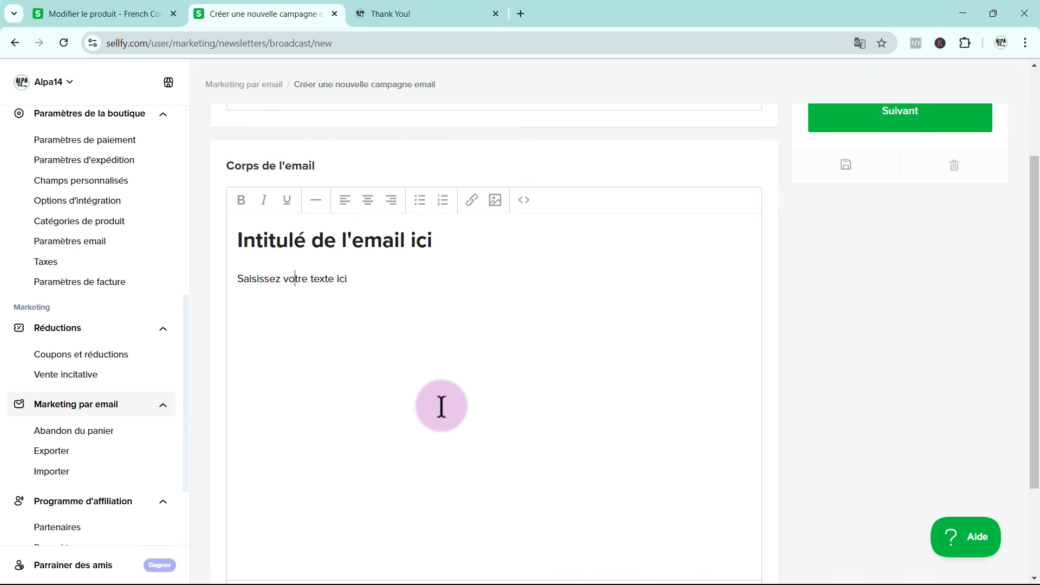
scroll(414, 414, up, 2)
click(900, 189)
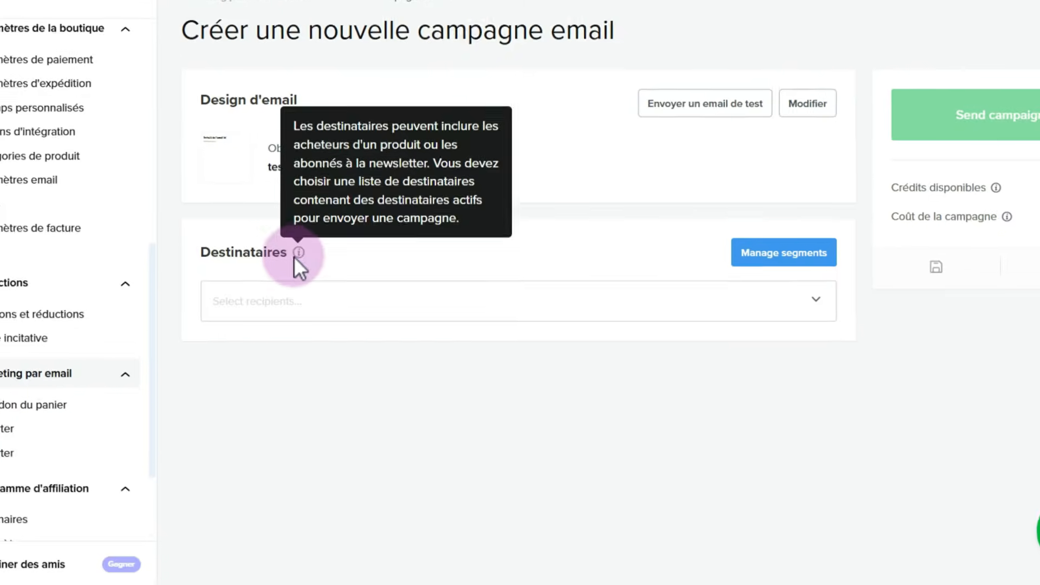
Choose All buyers and the buyers of the free French Conversations sample and Master 15 French Conversations with Translations as campaign recipients
click(860, 273)
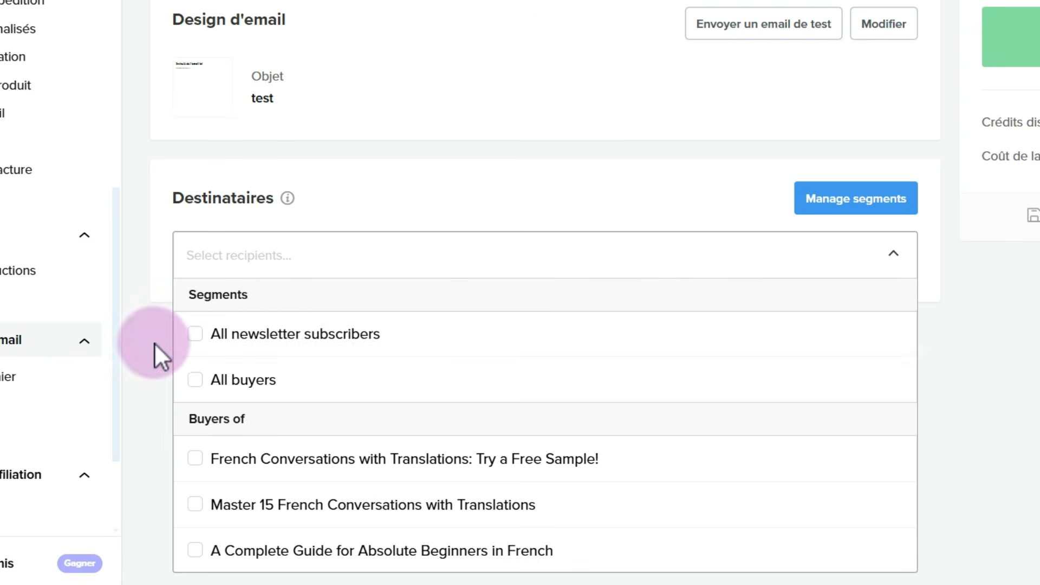
click(197, 334)
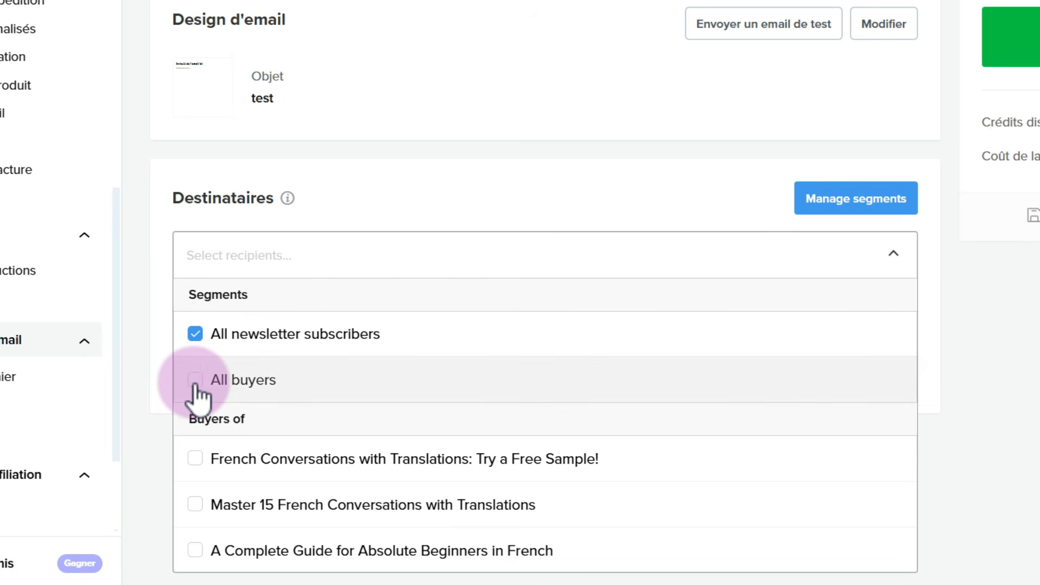
click(194, 381)
click(196, 333)
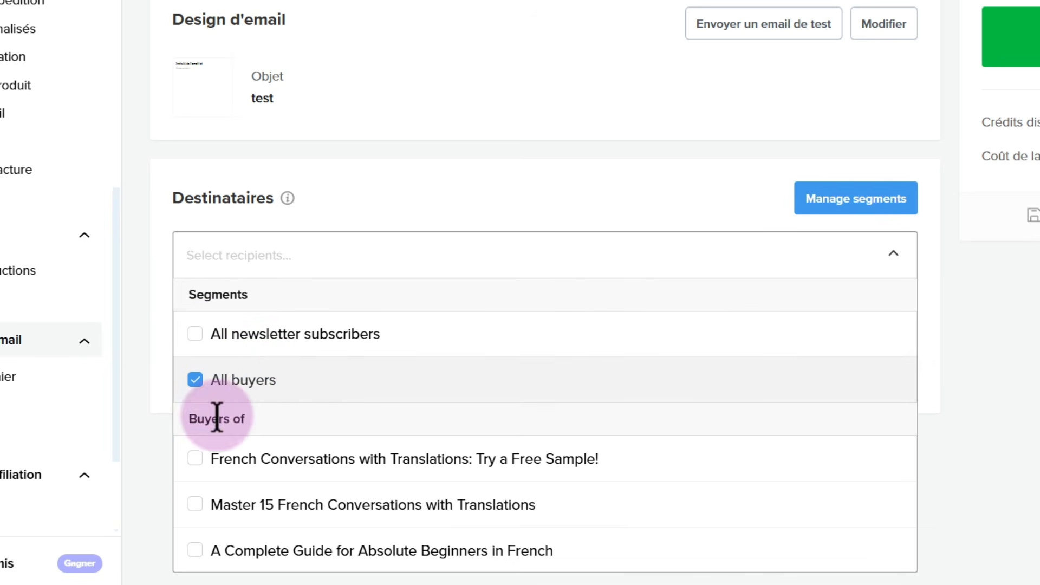
click(198, 462)
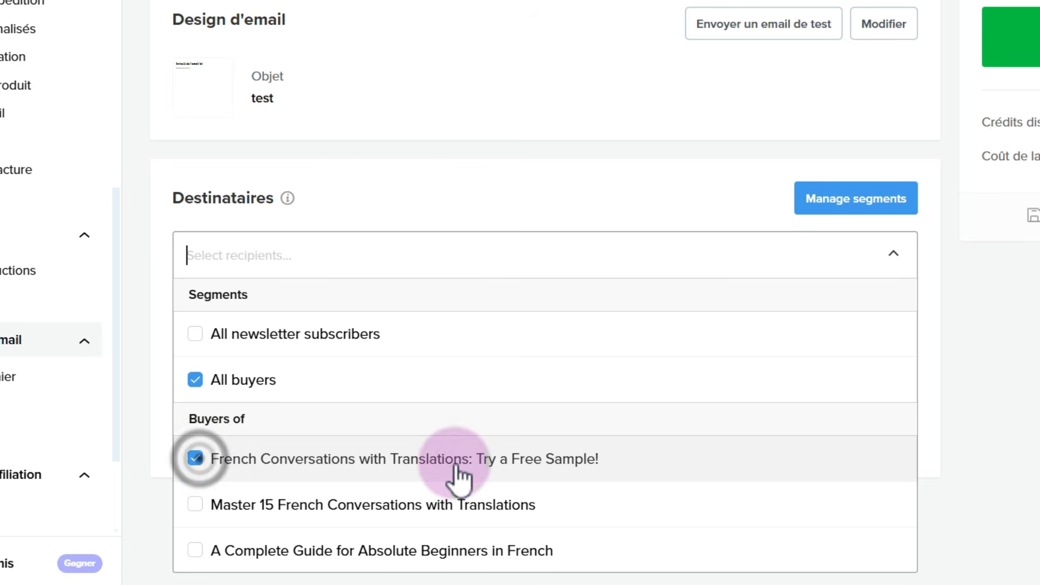
click(195, 505)
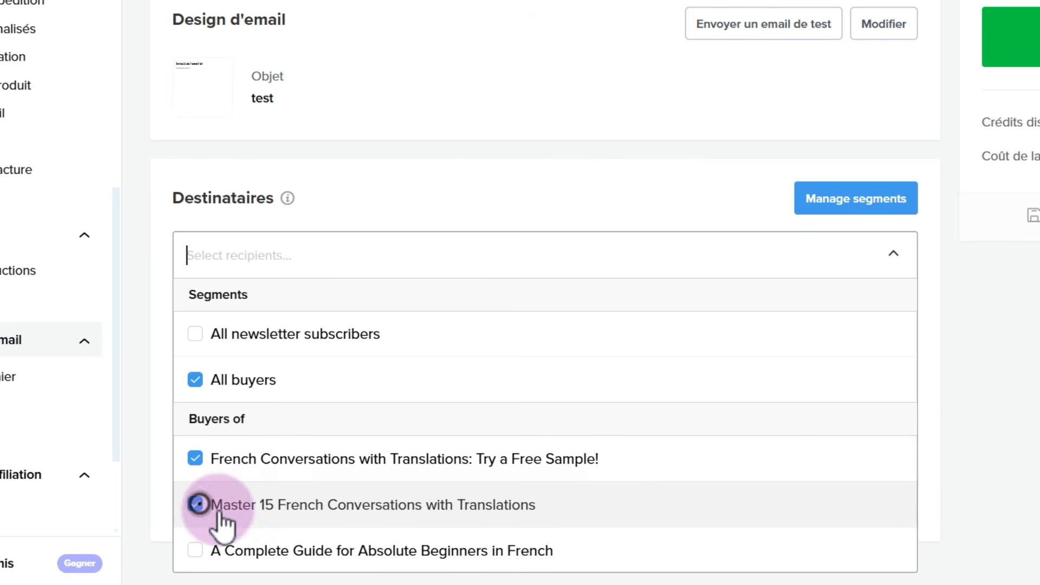
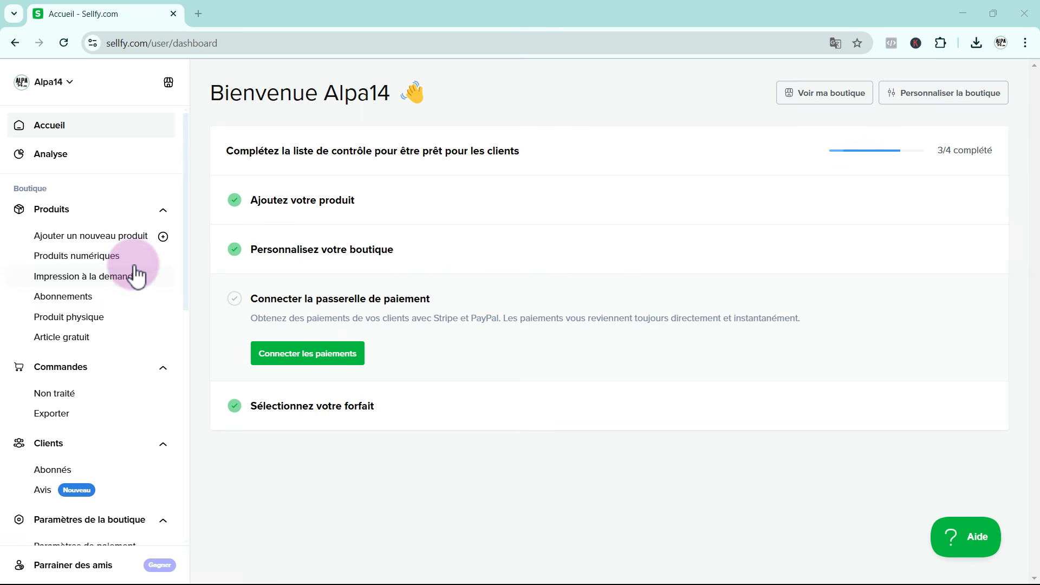
Open the store's affiliate program page under marketing and activate the affiliate program
scroll(112, 288, down, 5)
scroll(113, 287, down, 4)
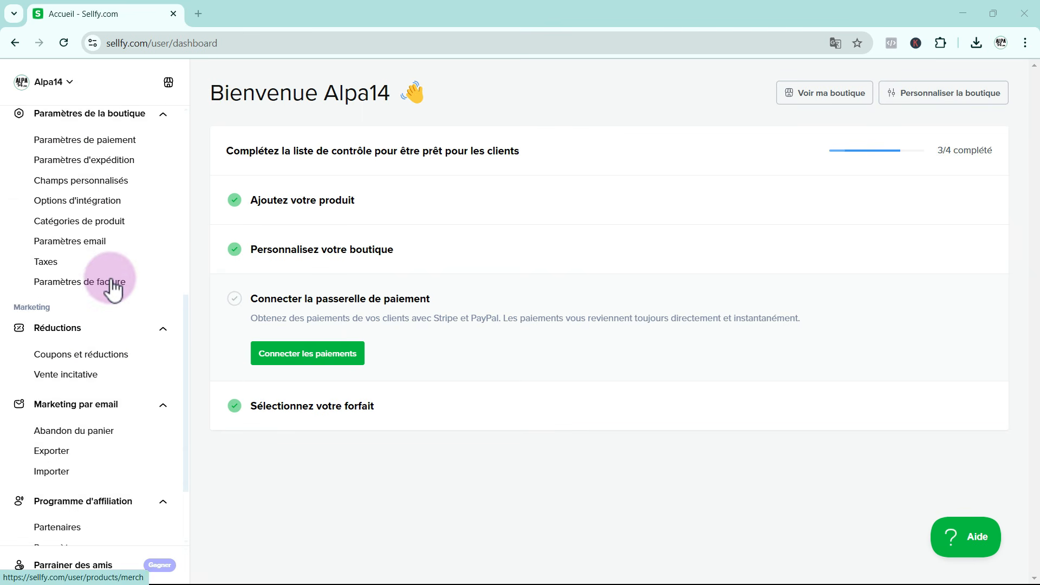
scroll(113, 287, down, 1)
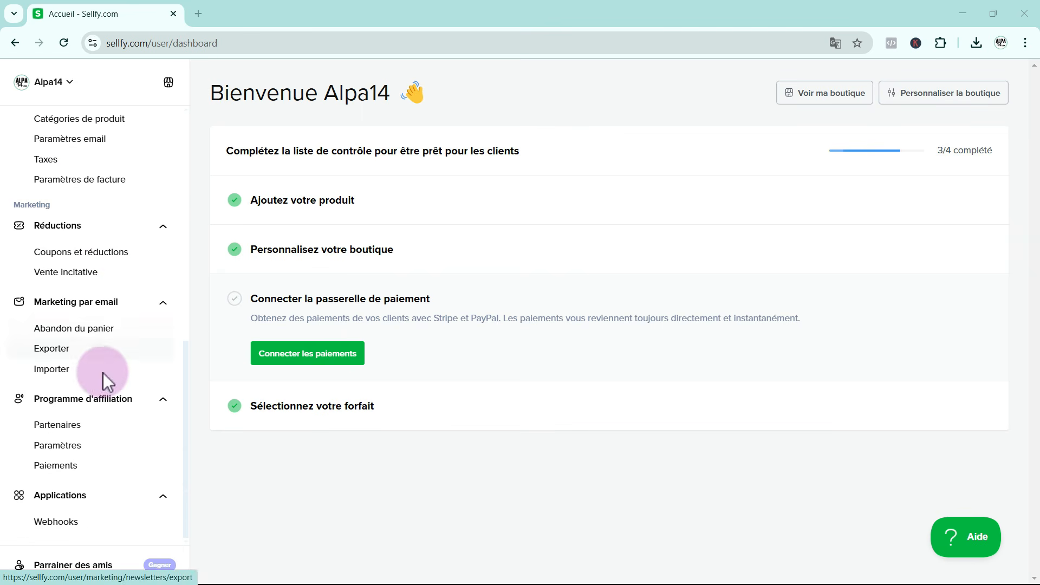
click(90, 406)
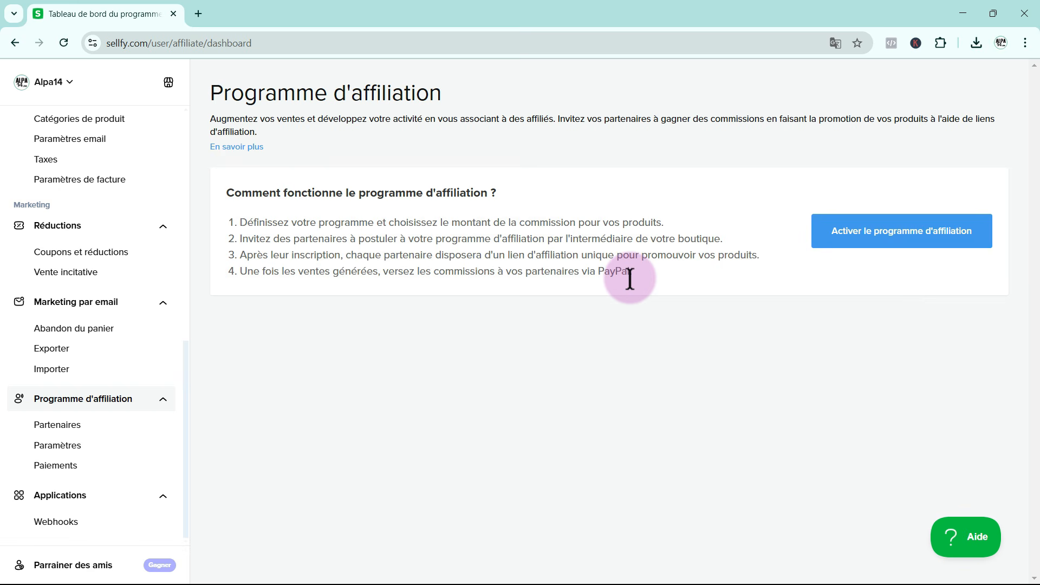
click(865, 234)
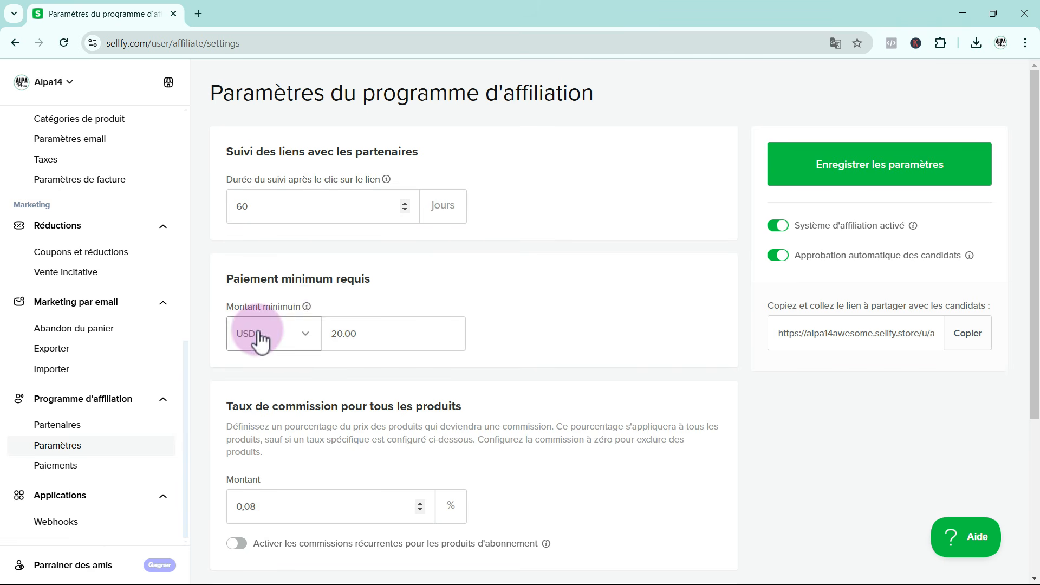
Check the minimum payout's currency list, and enable commission rates for specific products and view the selectable products
click(305, 333)
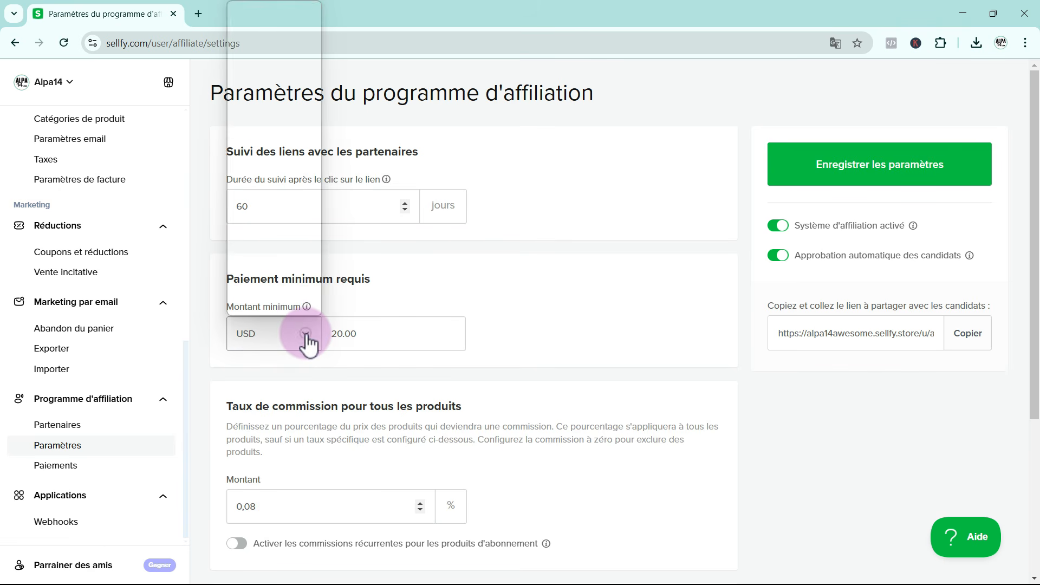
click(295, 343)
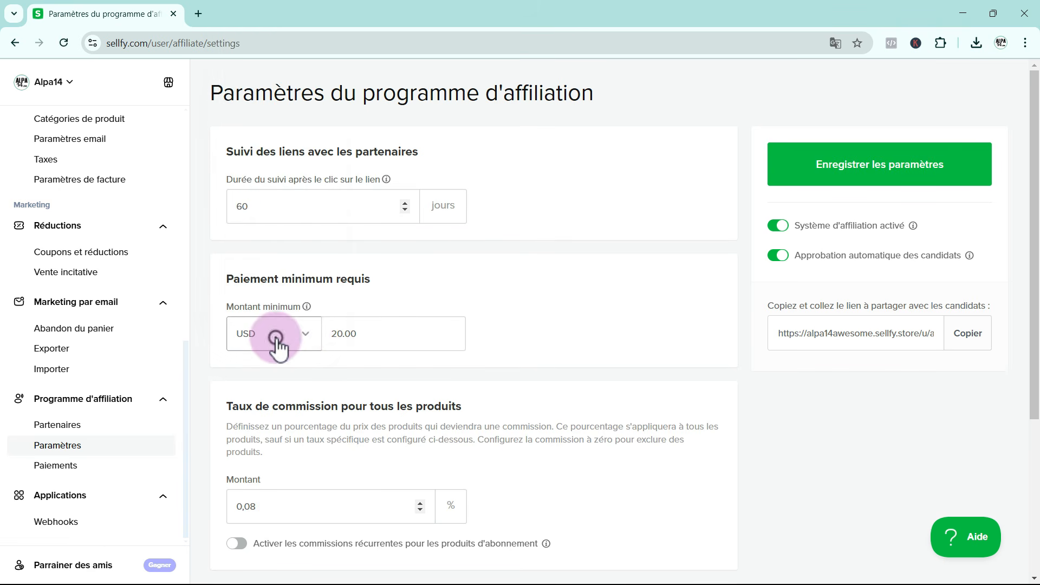
click(327, 334)
scroll(307, 413, down, 2)
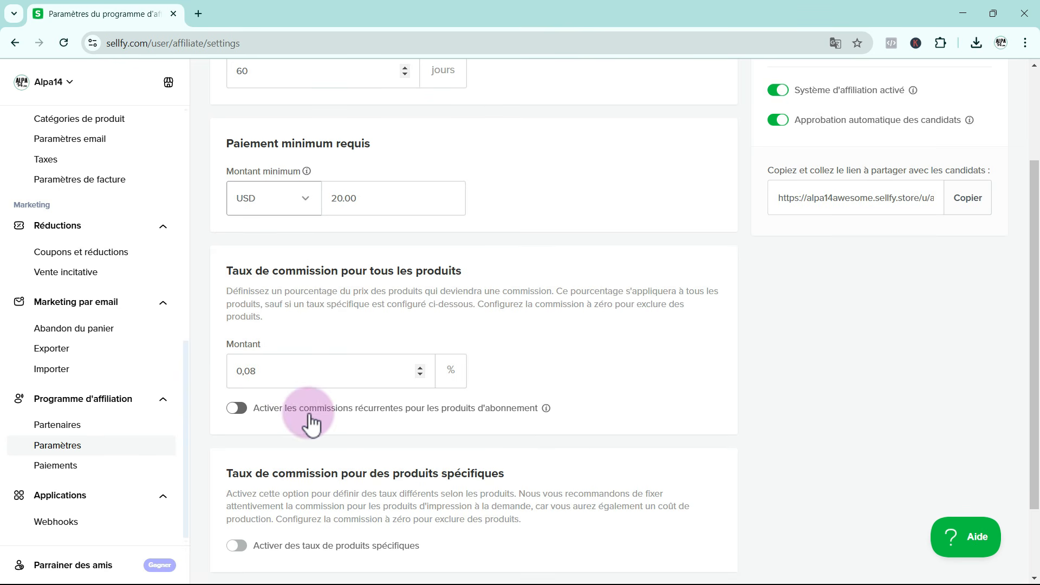
scroll(550, 423, down, 2)
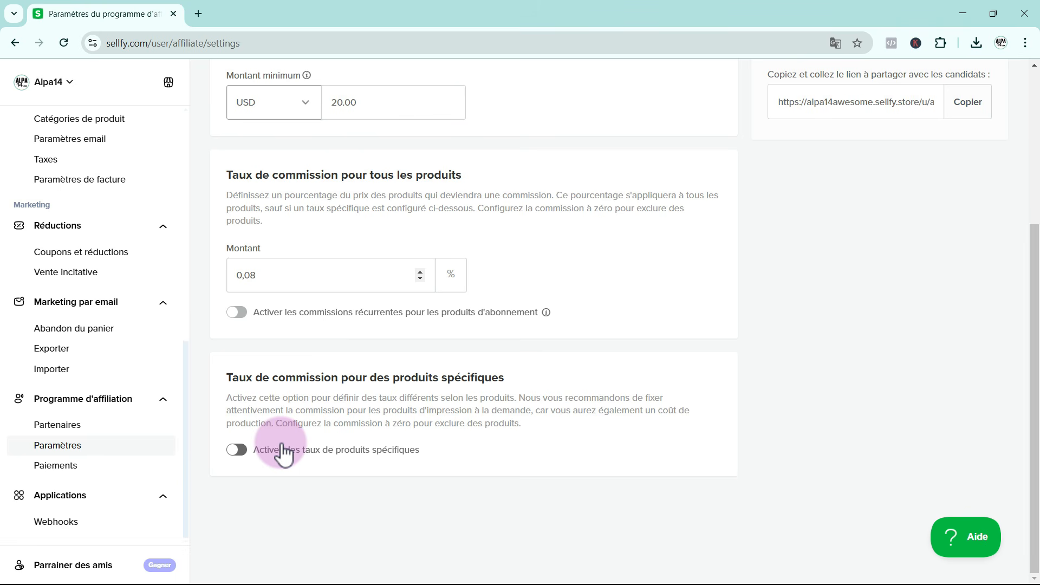
click(239, 451)
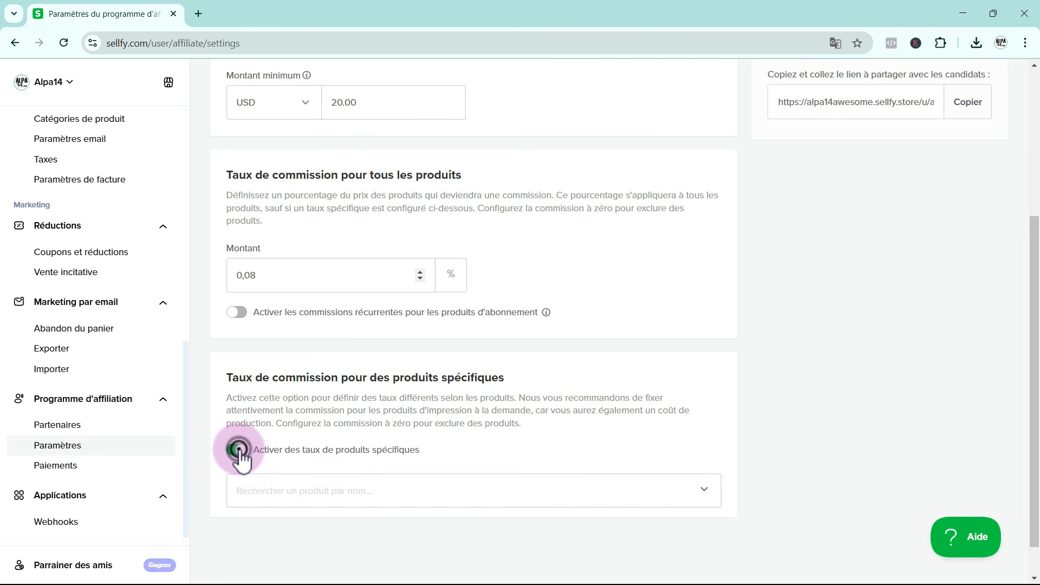
click(703, 491)
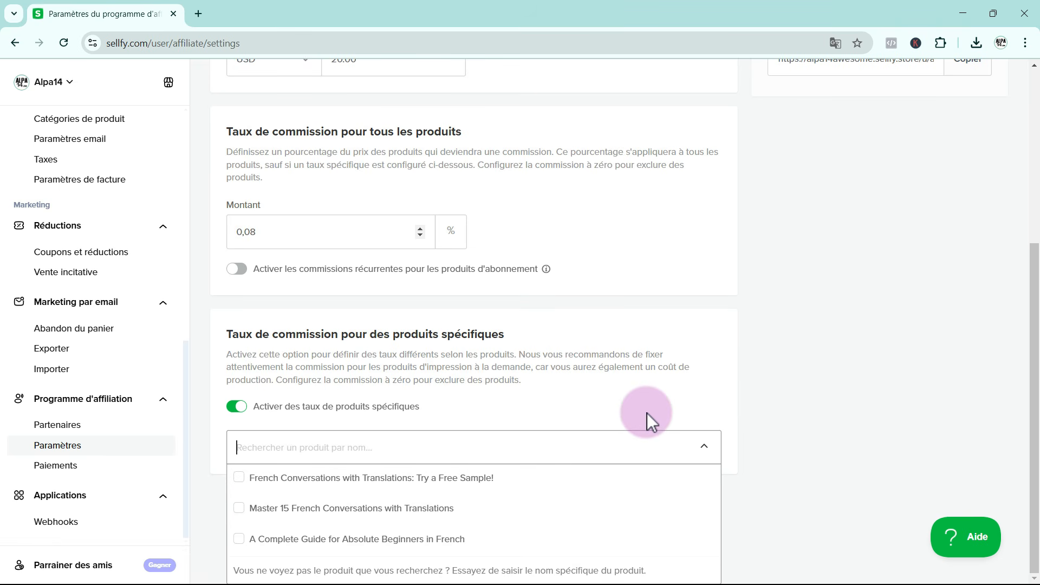
click(647, 413)
Highlight the affiliate link to share with candidates and turn off automatic approval of candidates
scroll(730, 430, up, 4)
scroll(730, 430, up, 1)
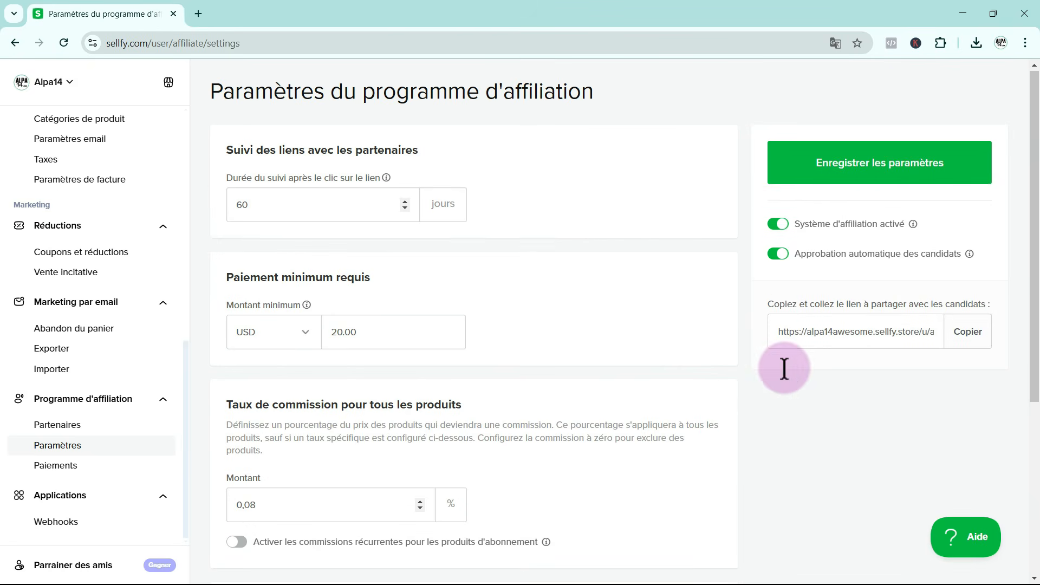
drag(776, 334, 939, 334)
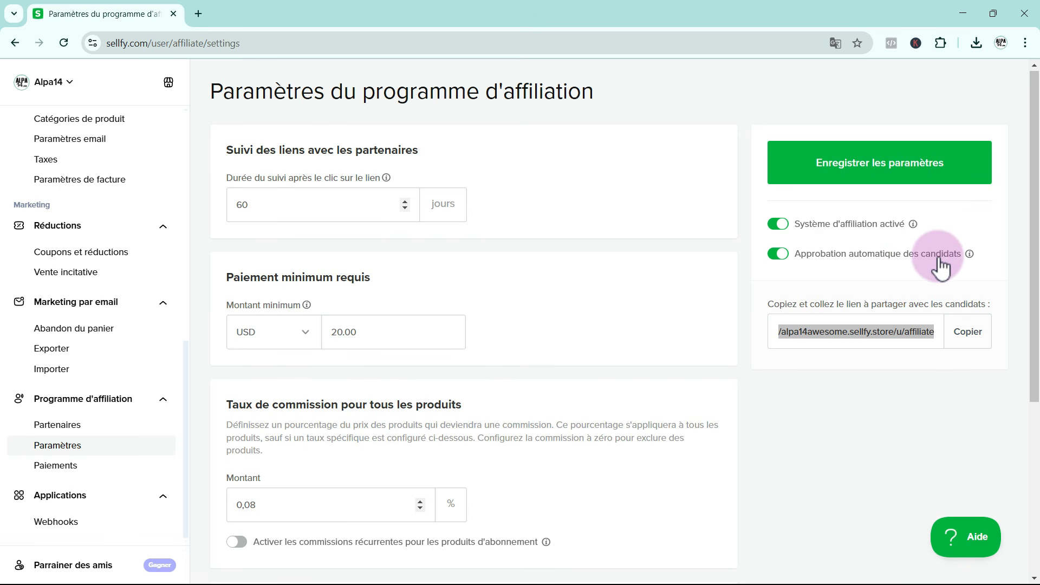
click(775, 256)
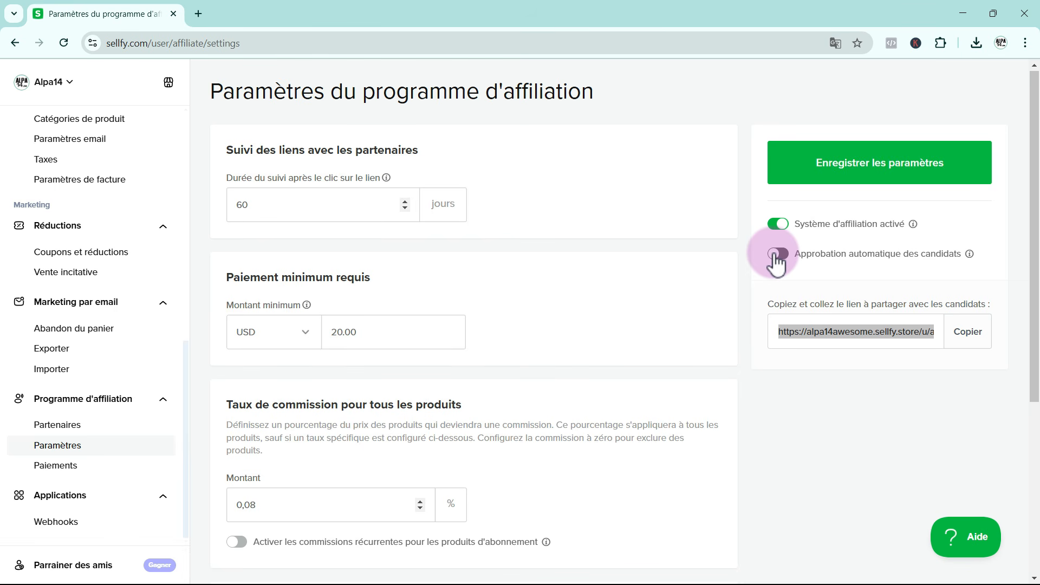
click(777, 263)
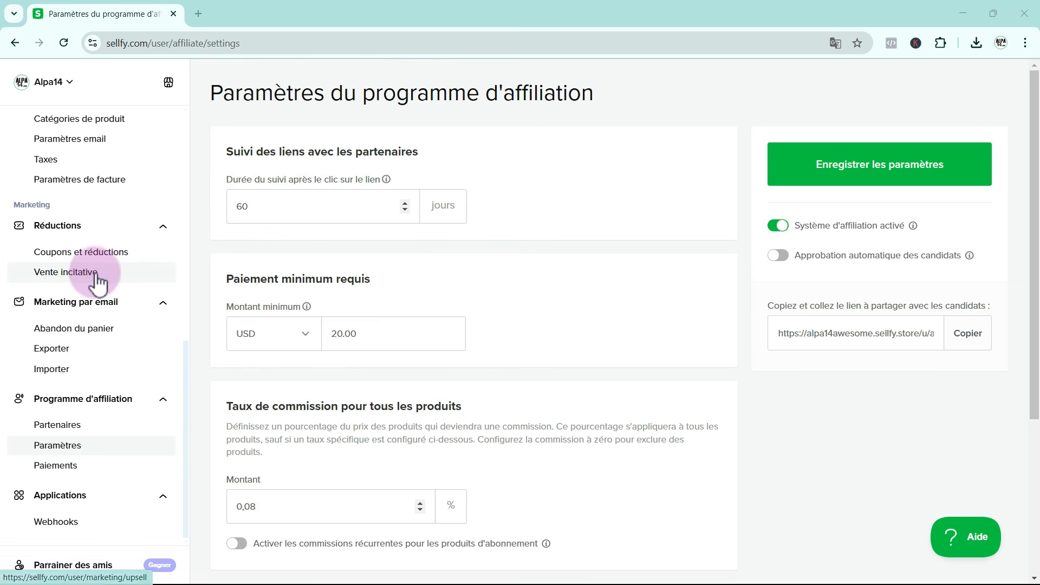
Start a new upsell offer in the store's marketing area and name it "Vente 1"
click(58, 277)
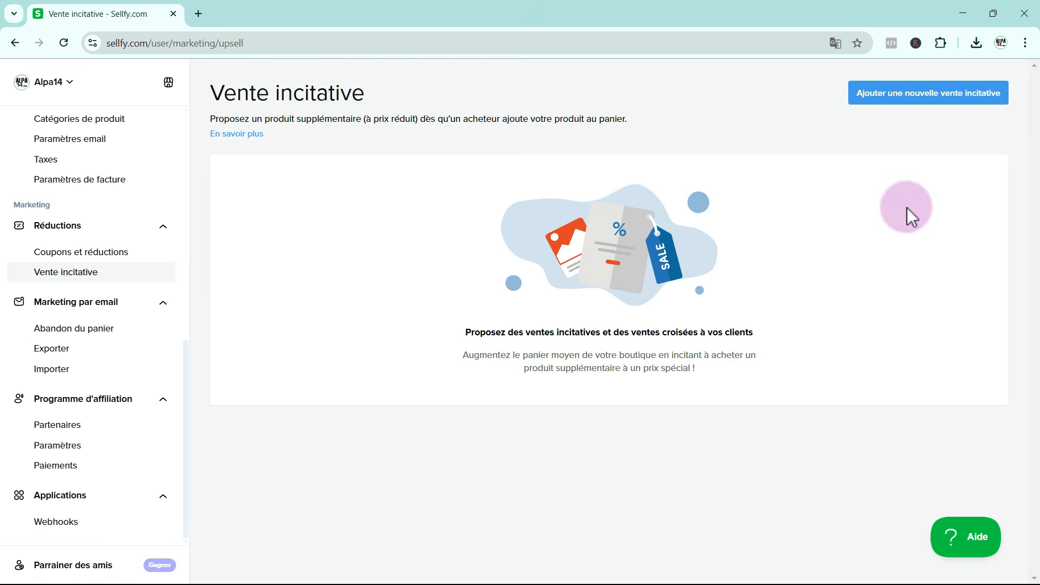
click(934, 107)
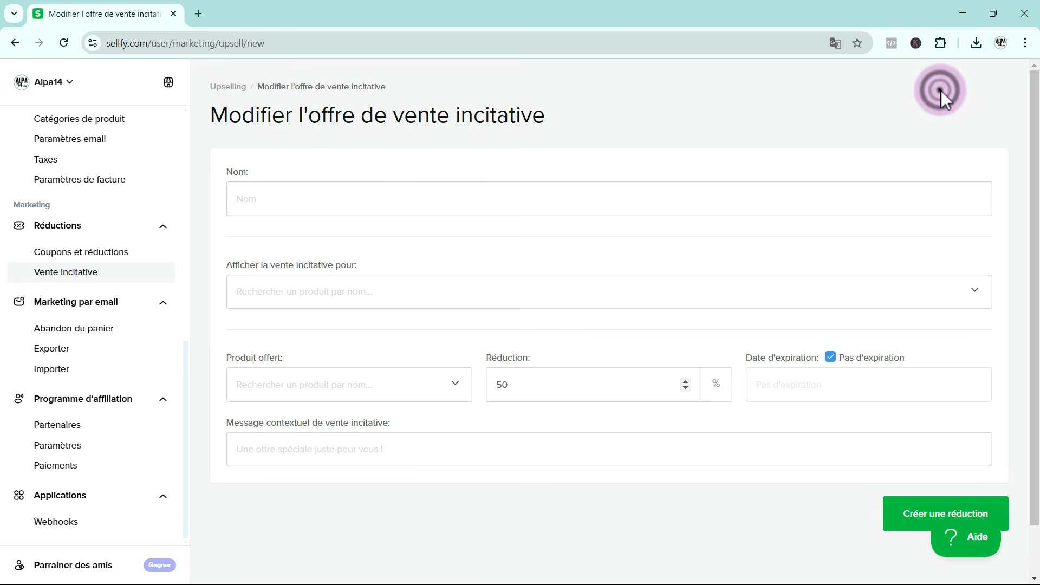
click(332, 200)
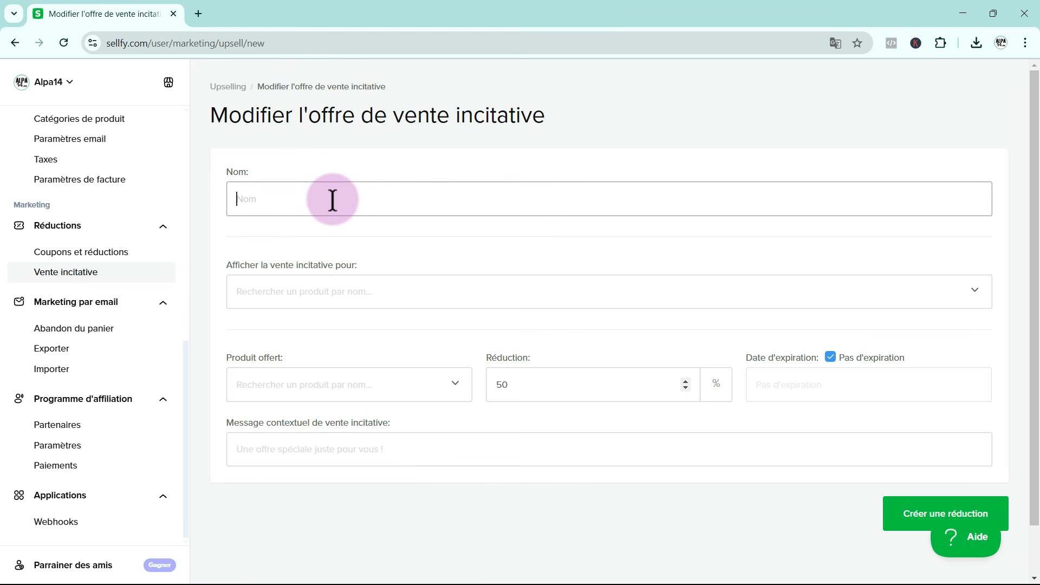
text(Vente 1)
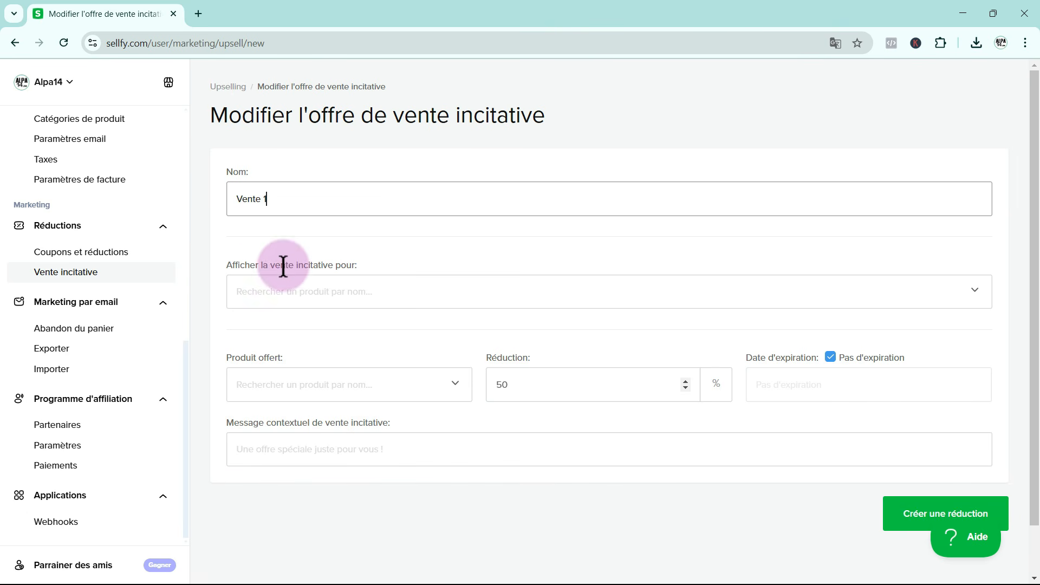
Show the upsell for French Conversations with Translations: Try a Free Sample! and offer Master 15 French Conversations with Translations
click(282, 293)
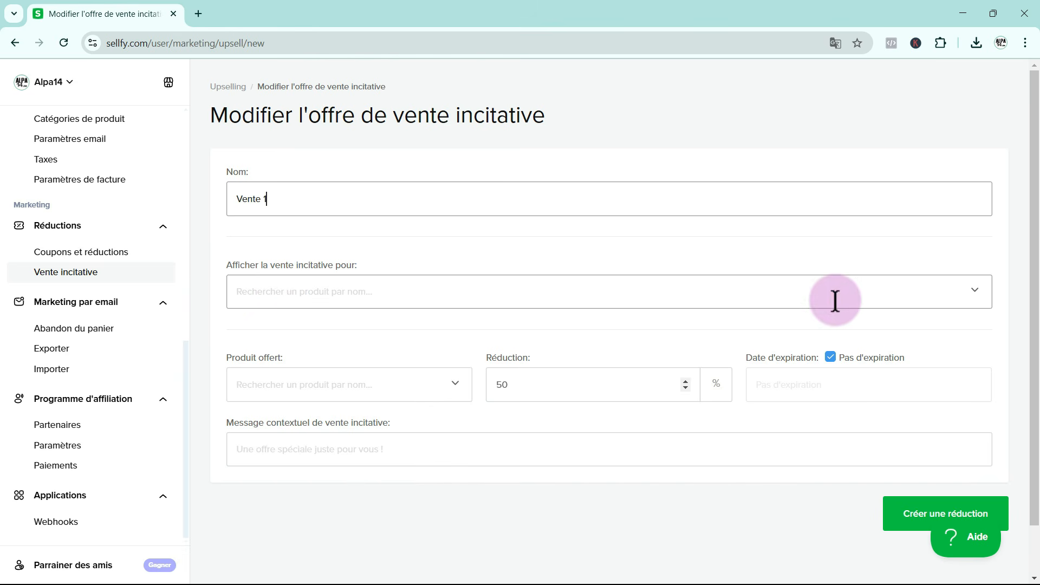
click(970, 298)
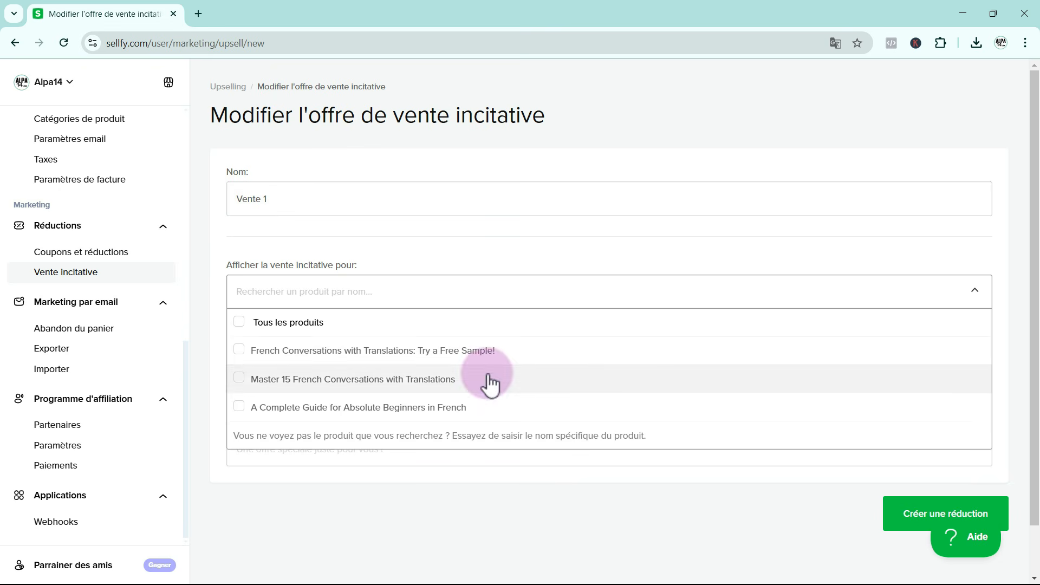
click(239, 350)
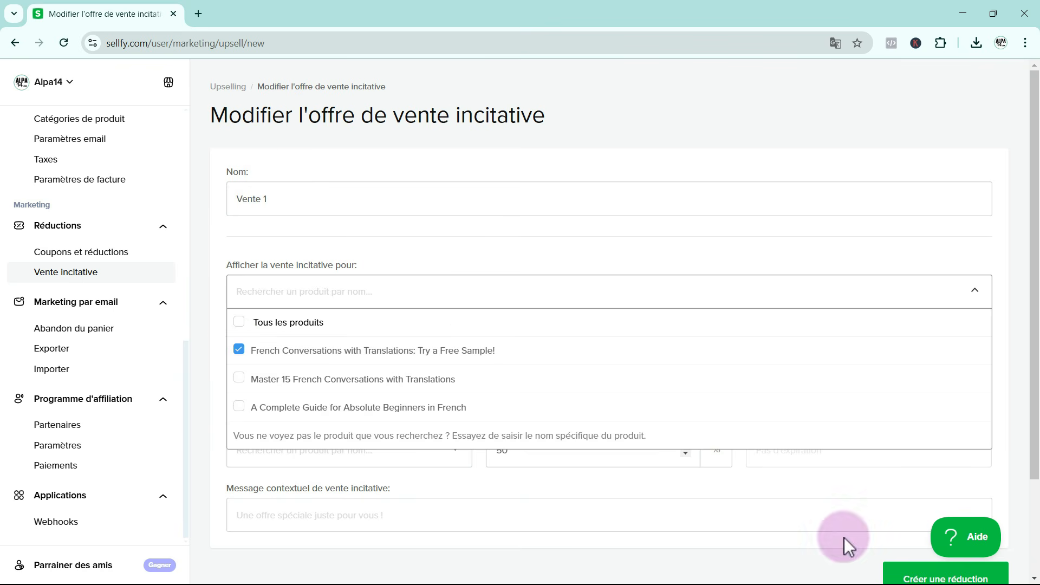
click(821, 495)
scroll(432, 493, down, 1)
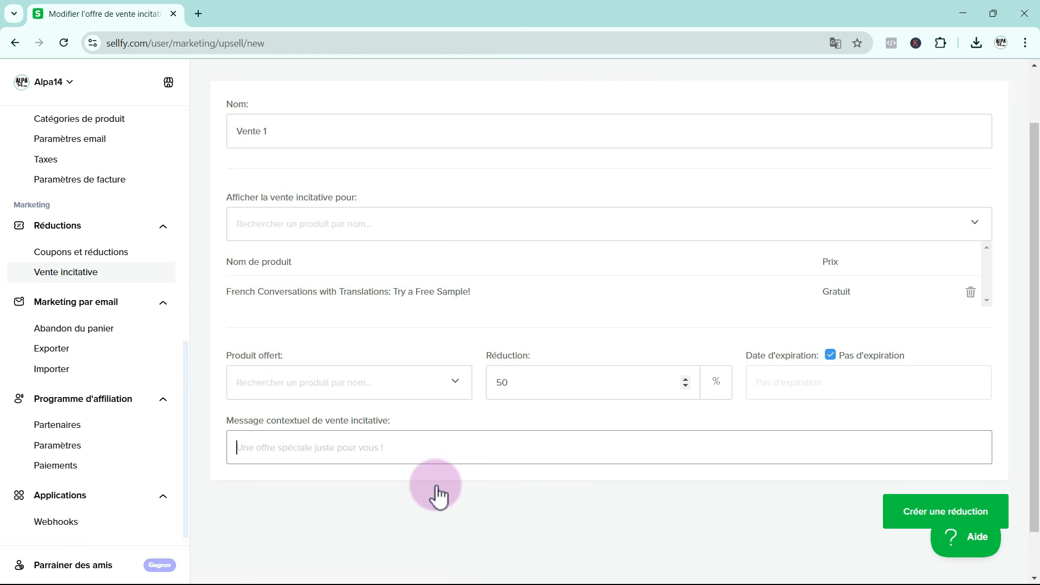
click(455, 383)
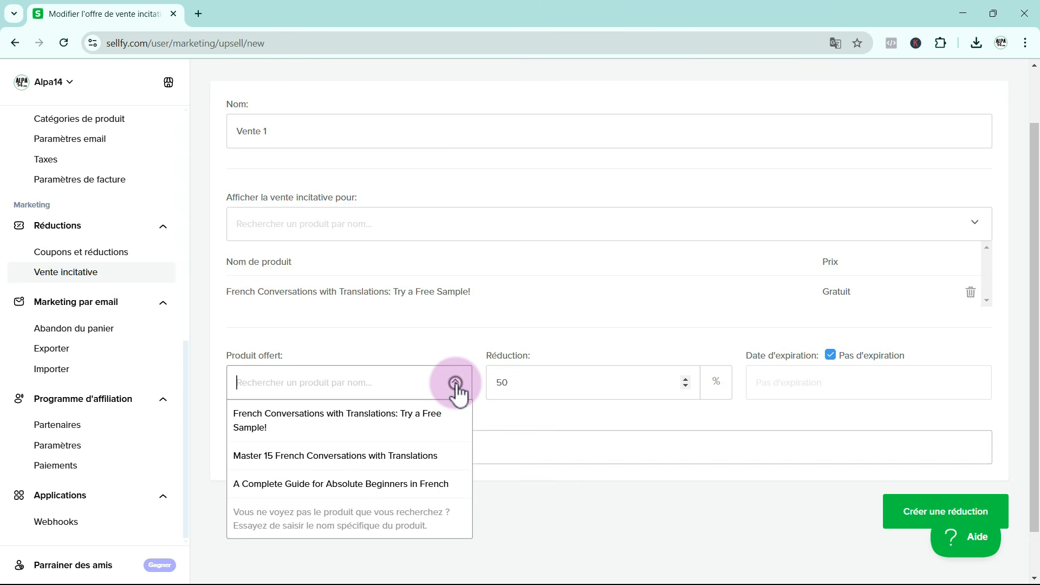
click(380, 455)
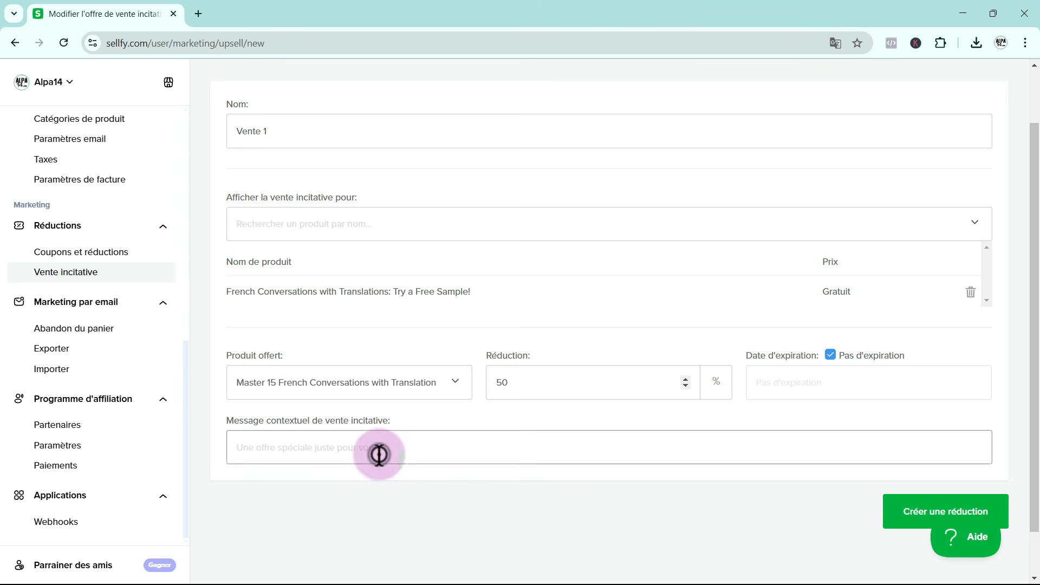
Give the upsell a 30% discount and the message "Take advantage of this exceptional offer!", and create it
click(686, 386)
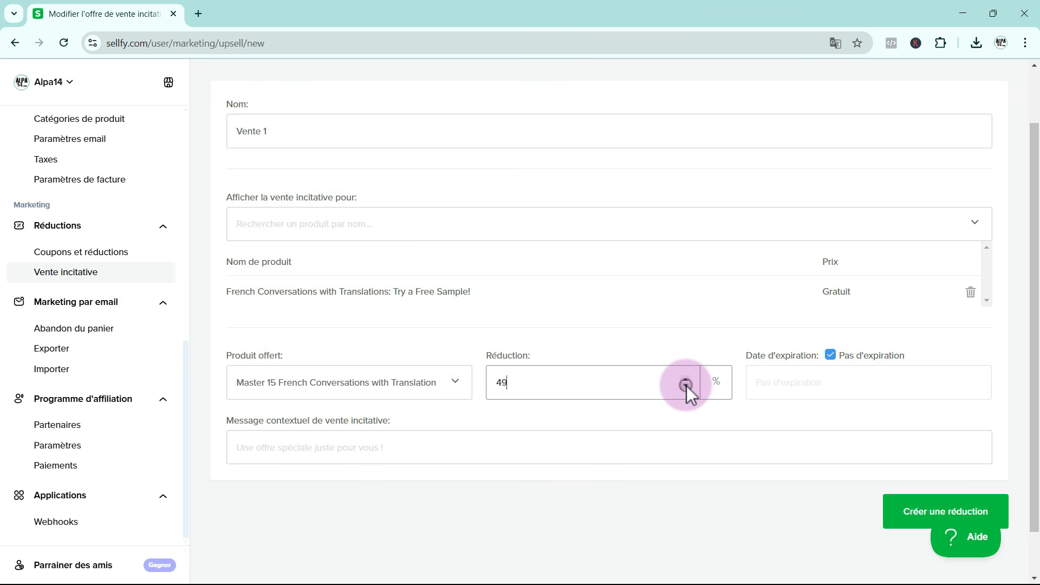
click(686, 386)
click(686, 385)
click(686, 385)
click(686, 386)
click(686, 386)
click(685, 385)
click(686, 386)
click(685, 386)
click(685, 385)
click(685, 386)
click(686, 386)
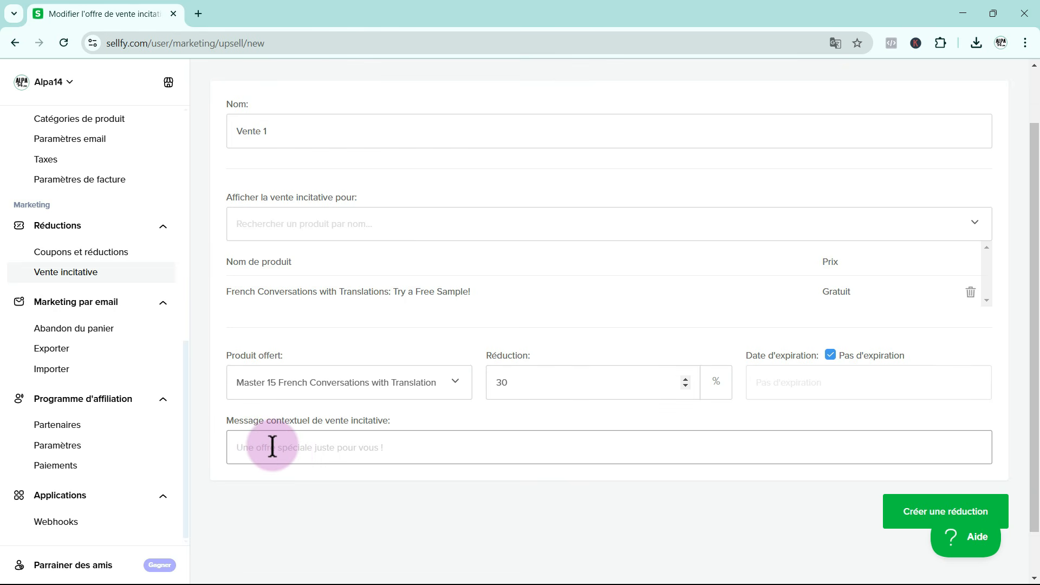
text(Take advantage of this exceptional offer!)
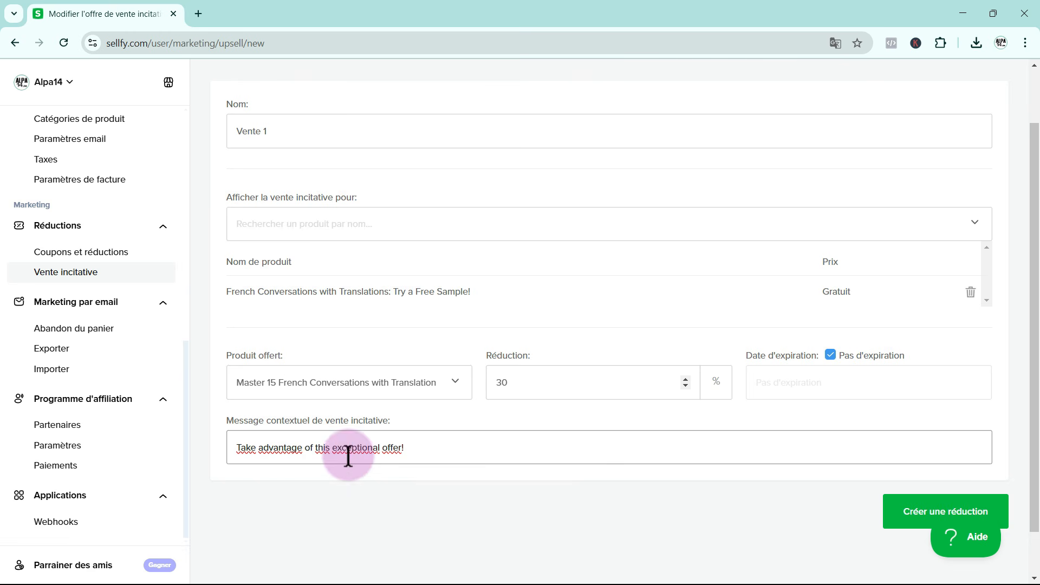
click(912, 507)
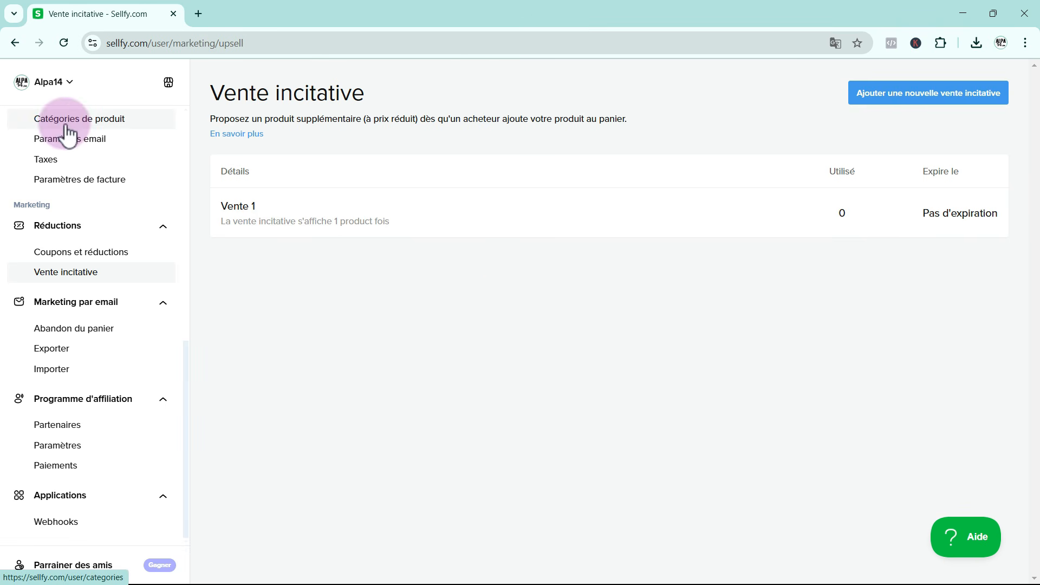
View the live store and add the free French Conversations sample to the cart to check the upsell's discounted price
scroll(84, 197, up, 7)
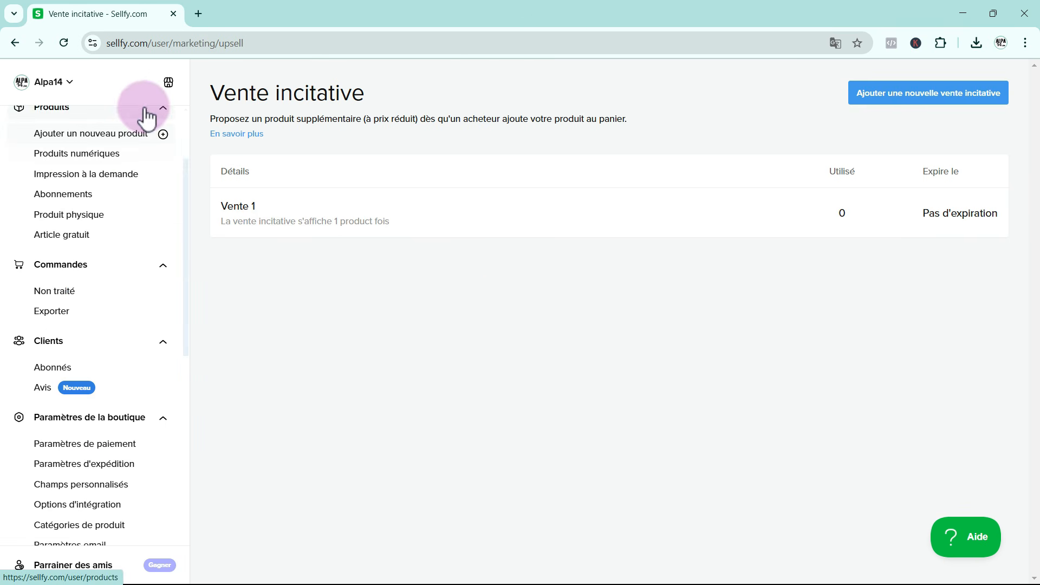
click(169, 86)
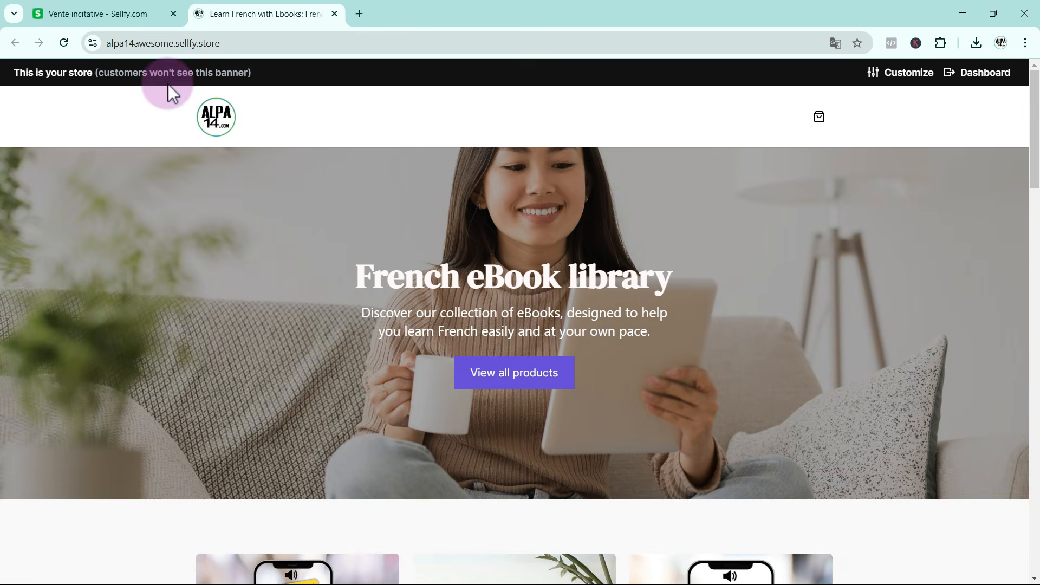
scroll(417, 316, down, 7)
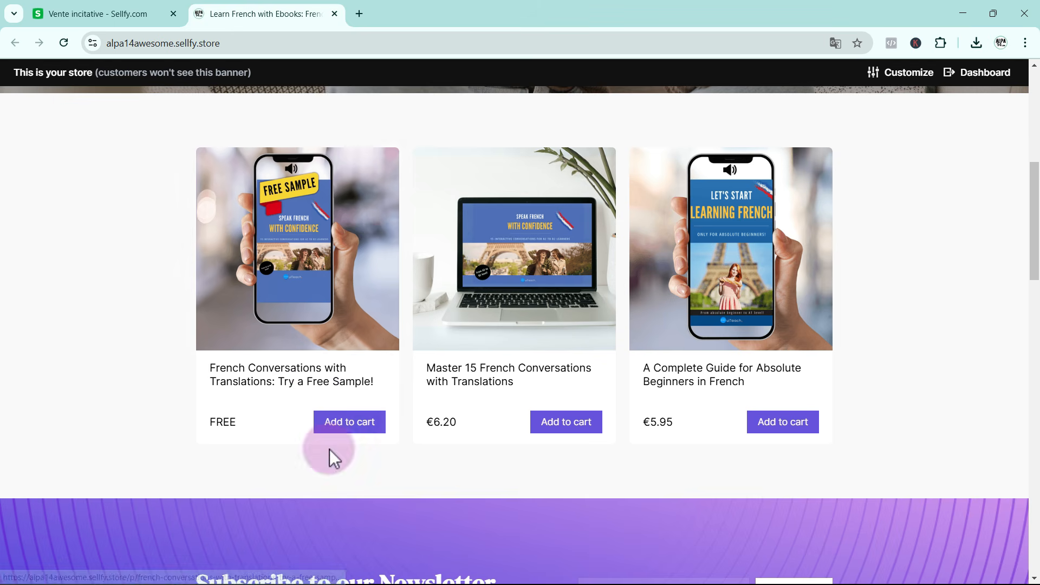
click(343, 429)
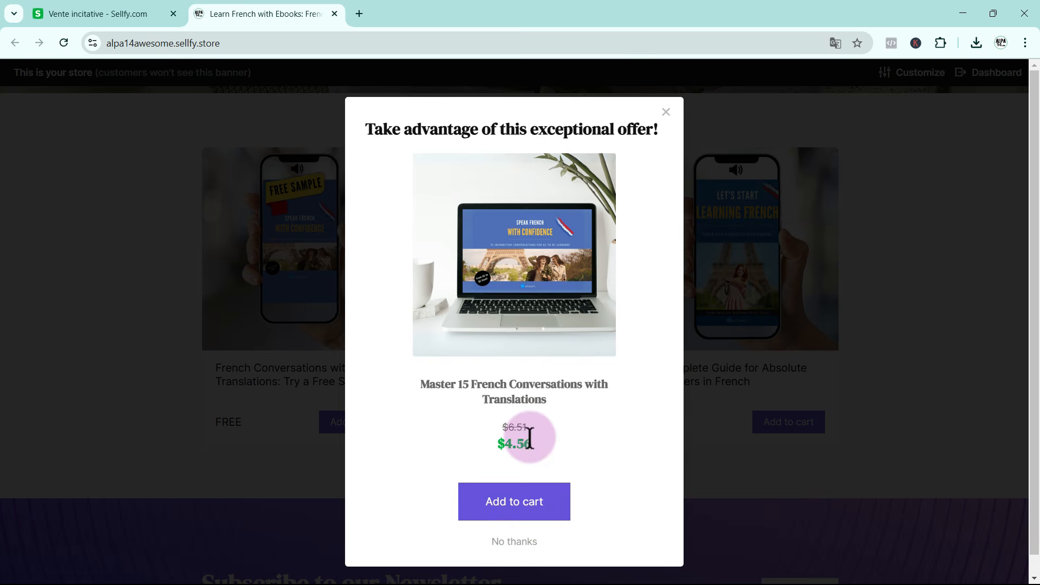
double_click(496, 440)
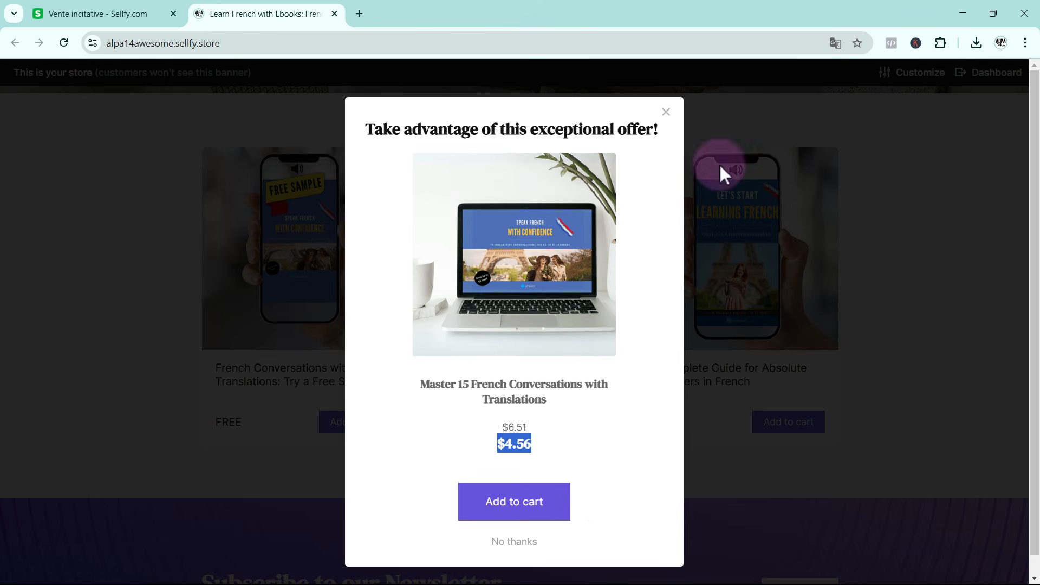
Return to the store dashboard and open the cart abandonment page under email marketing
click(117, 20)
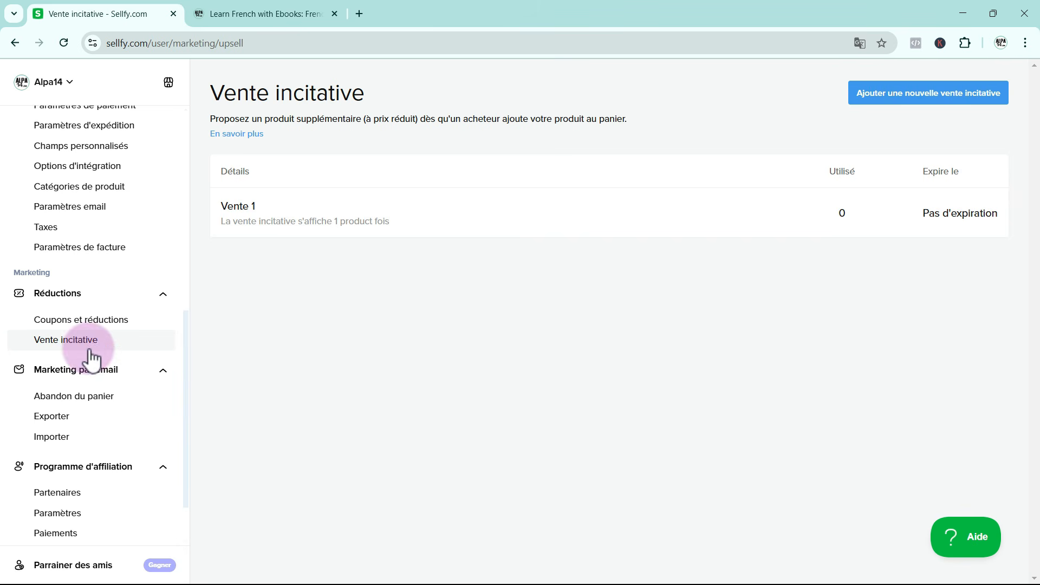
click(53, 404)
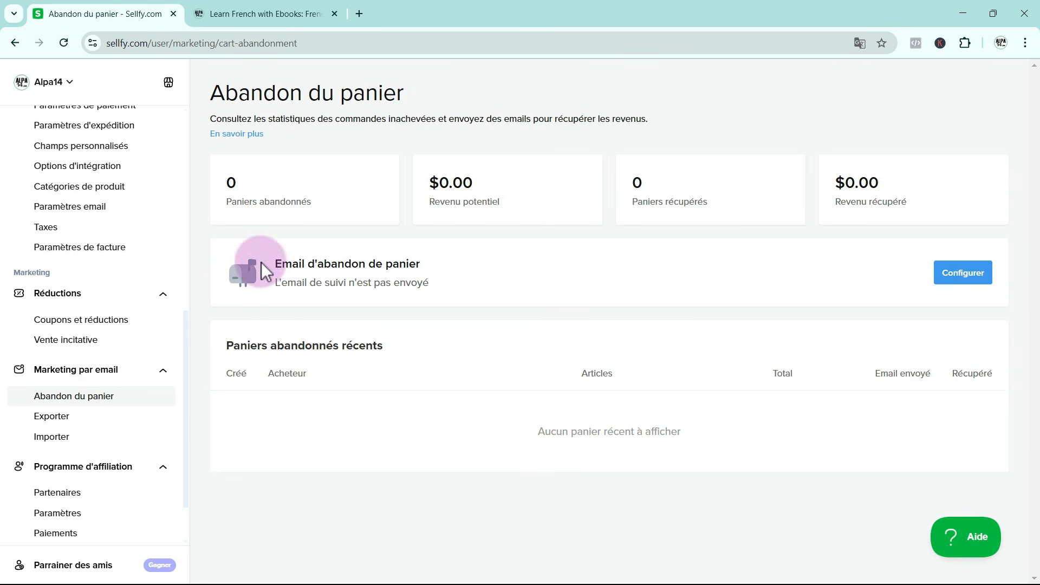
Configure the cart abandonment email to be sent after 4 hours (4 heures) with an additional 30% discount on the whole cart
click(960, 271)
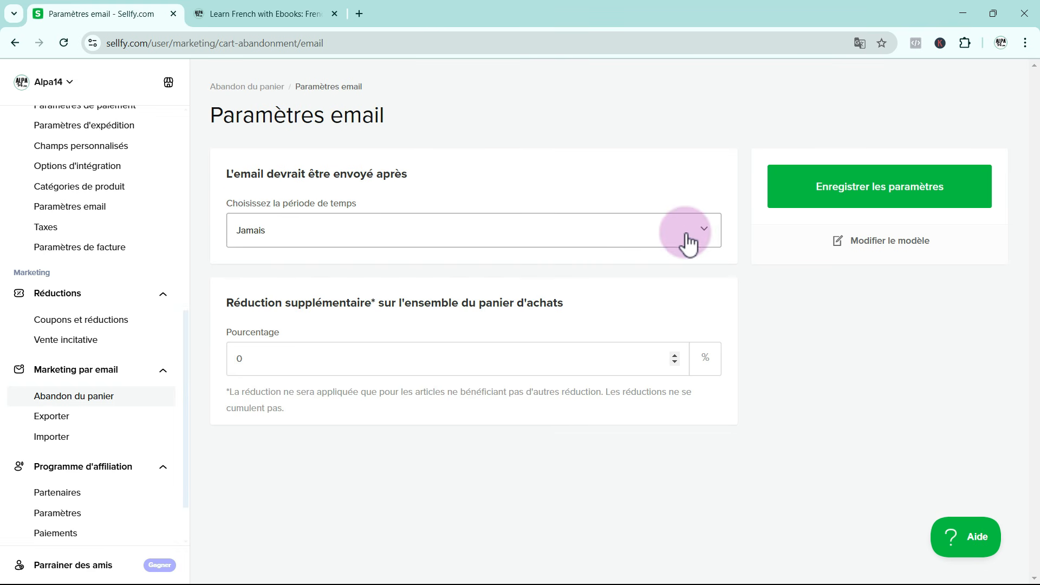
click(711, 231)
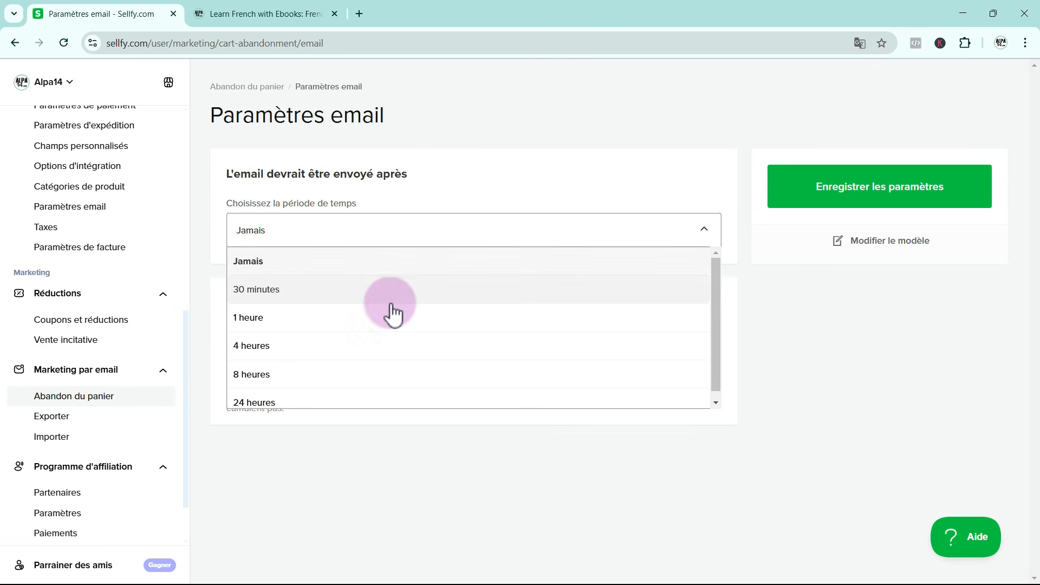
click(290, 353)
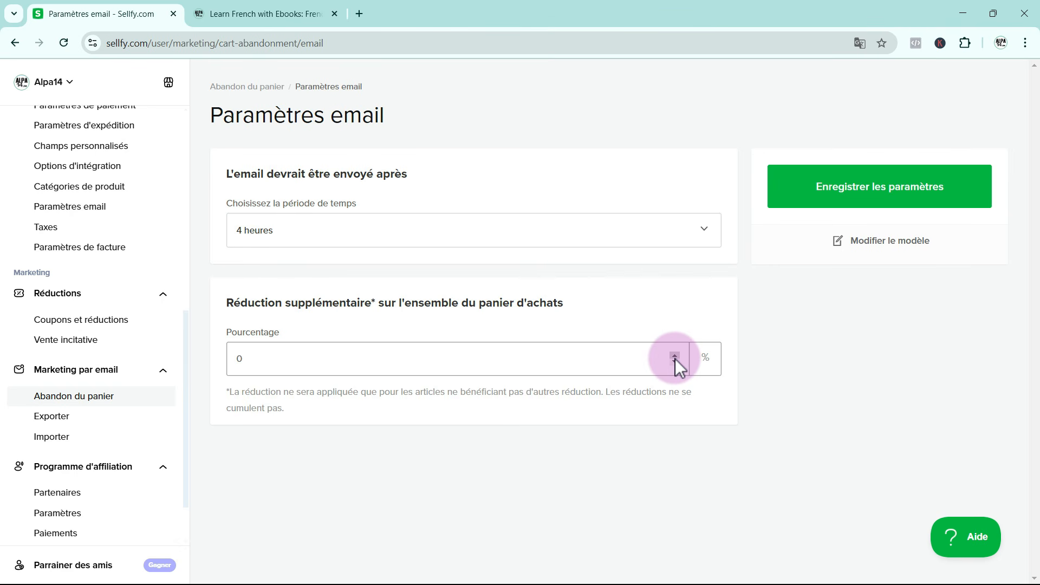
click(309, 359)
key(BackSpace)
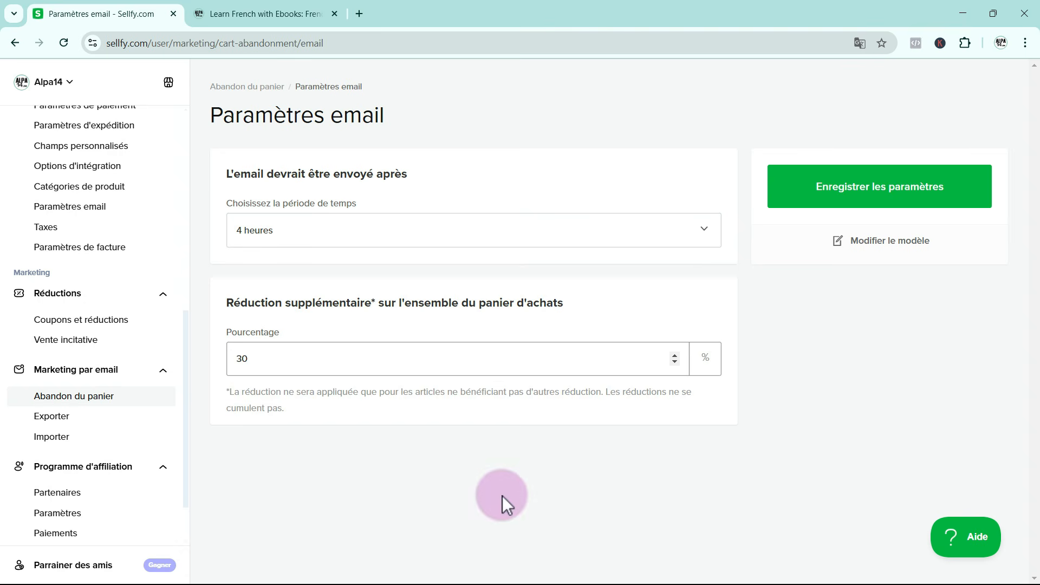
Open the English abandoned-cart email template and select its heading and body message for review
click(891, 242)
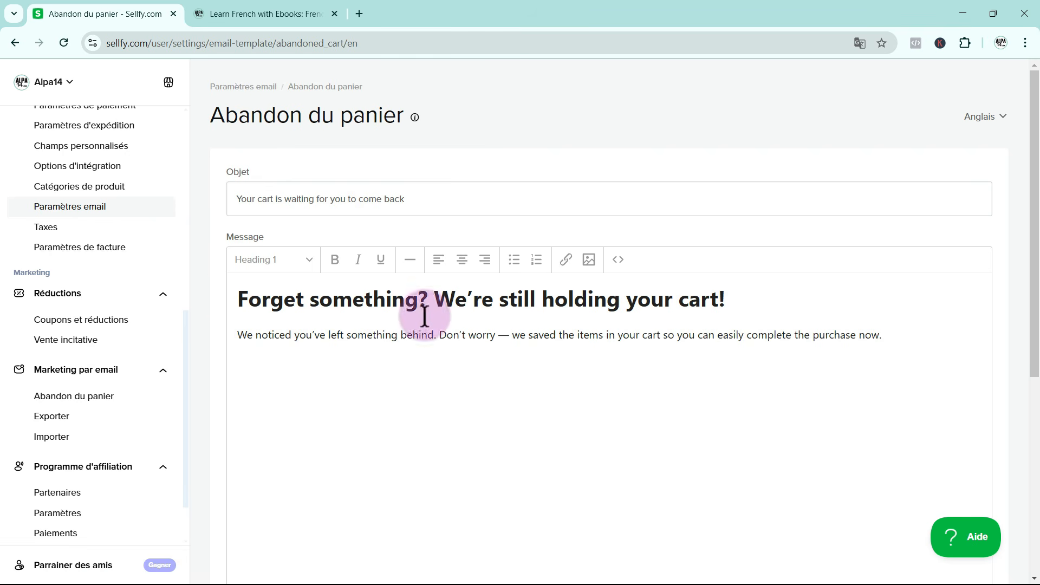
drag(238, 298, 901, 371)
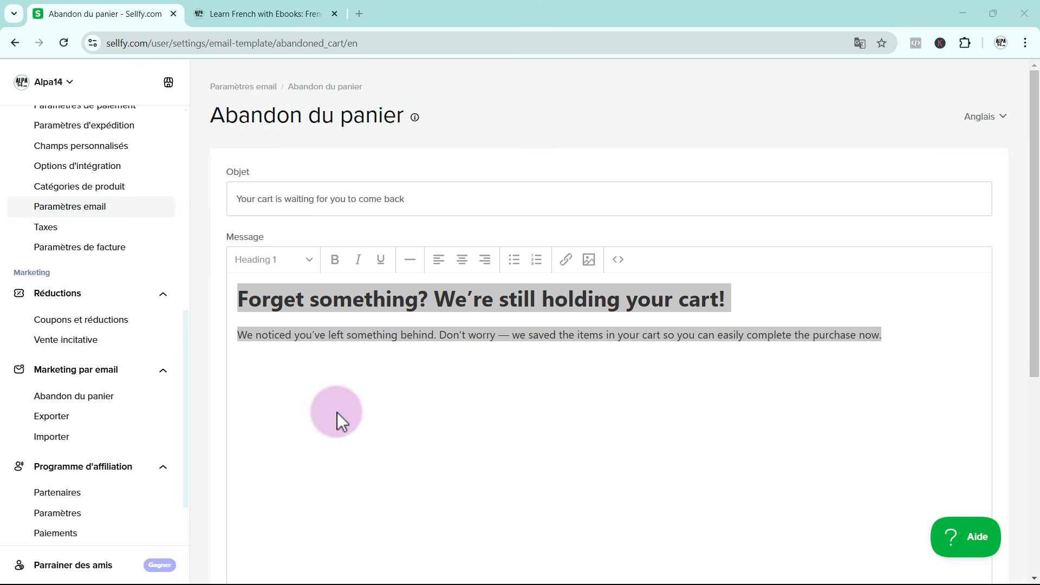
Return to the dashboard home, open the live store, and browse its homepage to the ebook product listings
scroll(75, 303, up, 8)
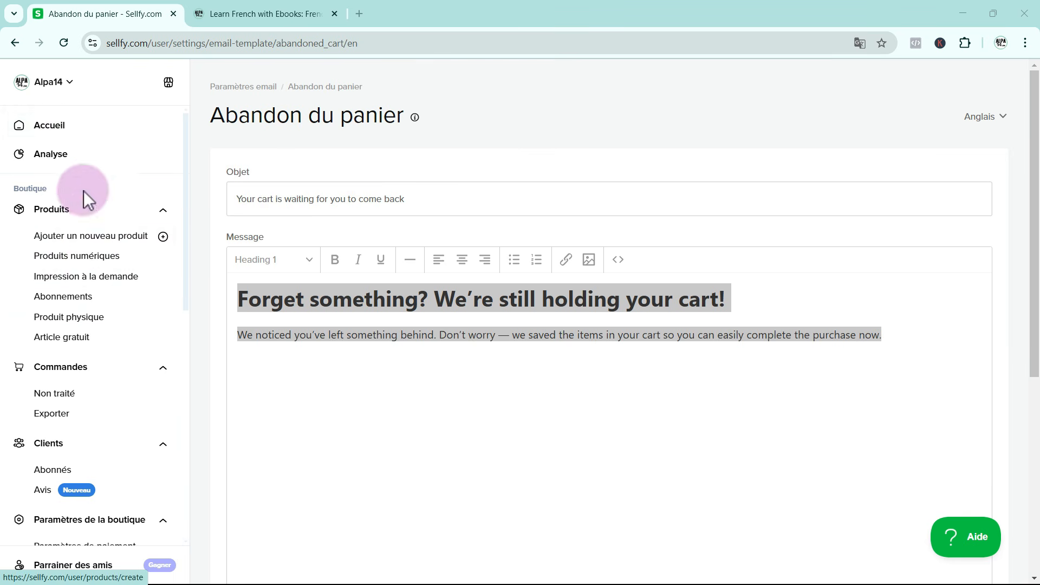
click(66, 127)
click(169, 83)
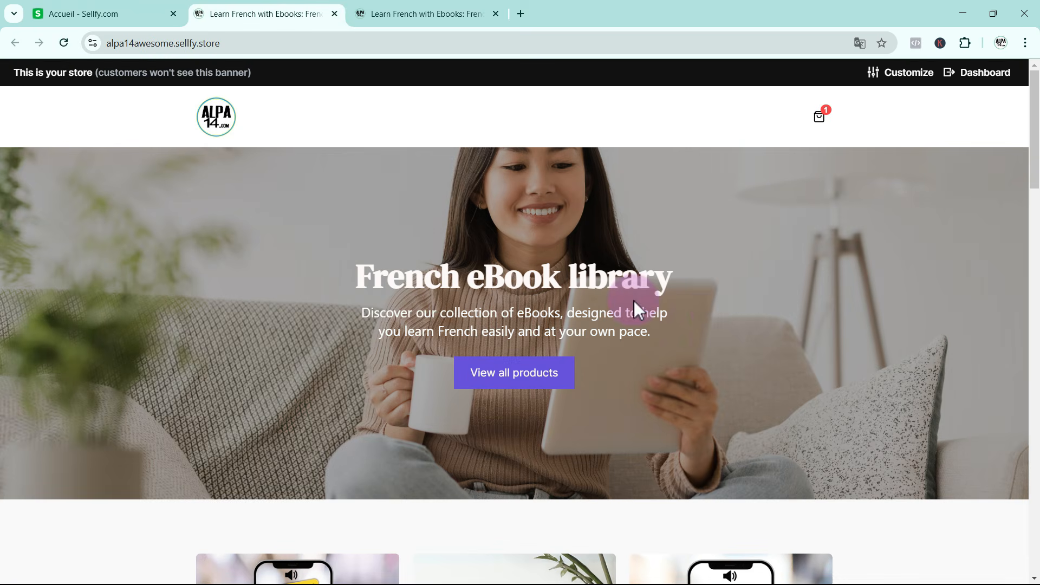
scroll(724, 343, down, 3)
scroll(726, 351, down, 5)
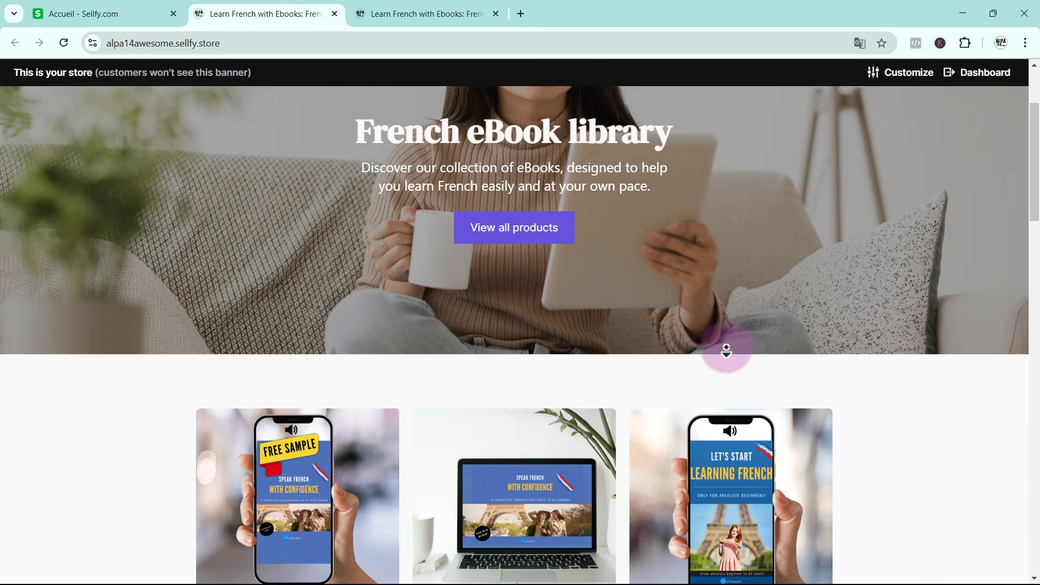
scroll(726, 349, down, 3)
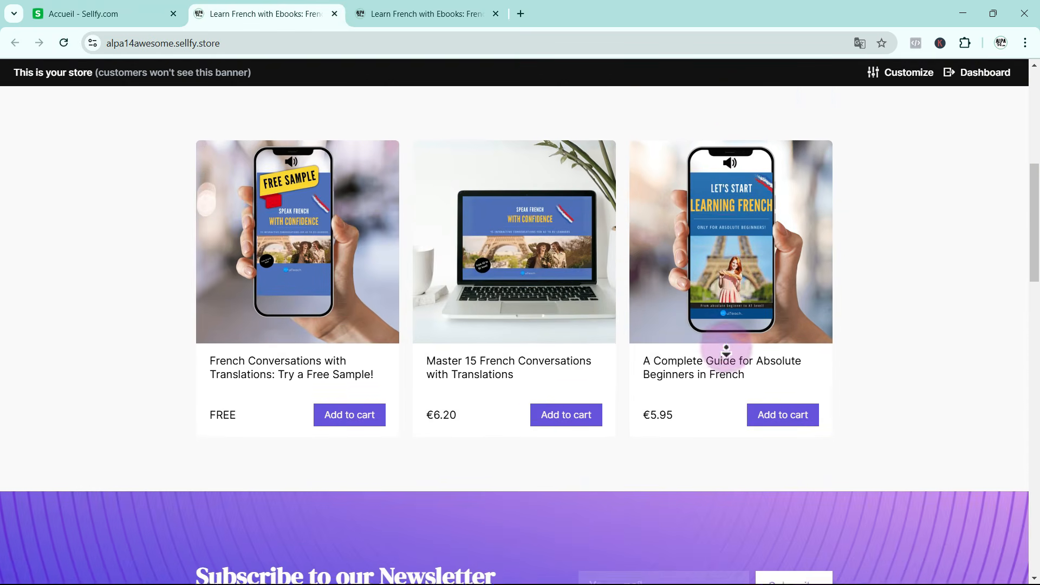